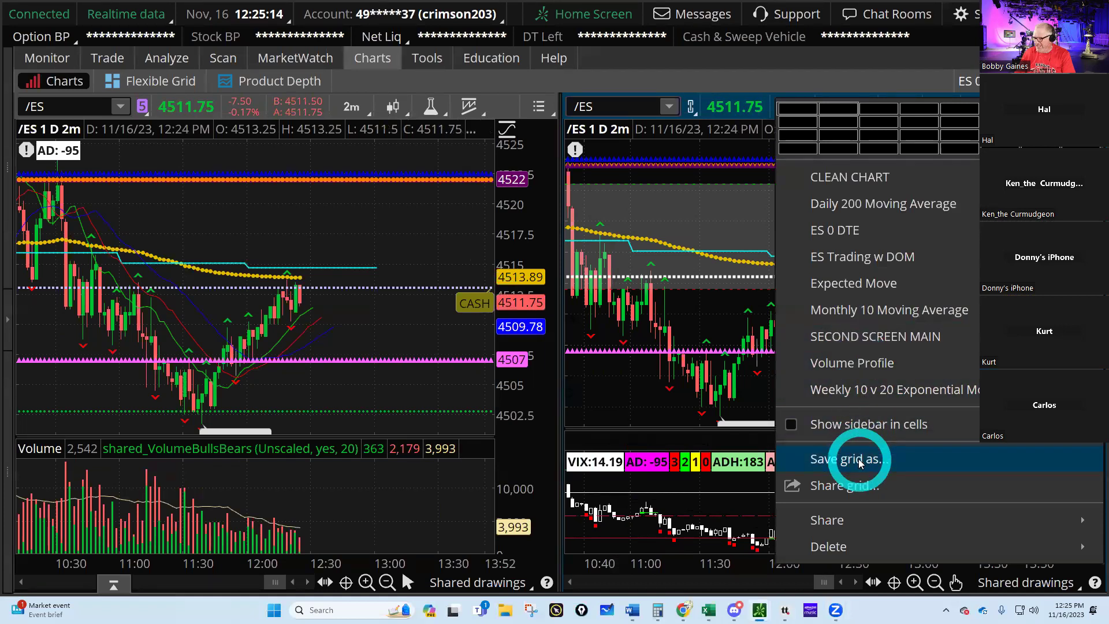
Share the two-chart /ES grid, including everything on the charts with its custom thinkScript studies
{"action": "left_click", "coordinate": [859, 488]}
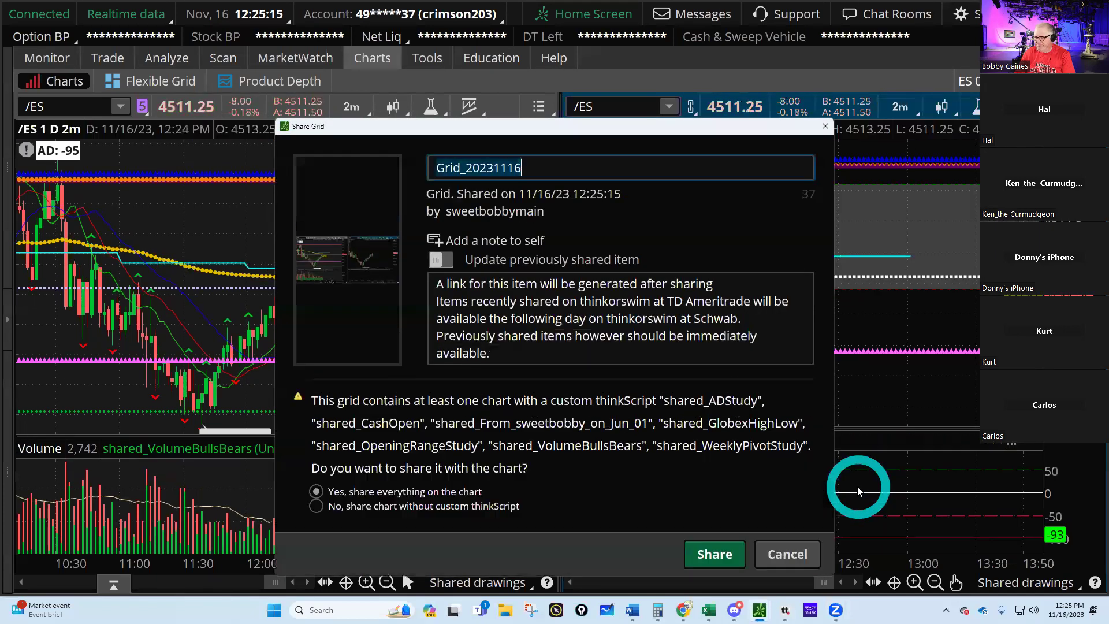
{"action": "mouse_move", "coordinate": [708, 607]}
{"action": "left_click", "coordinate": [781, 244]}
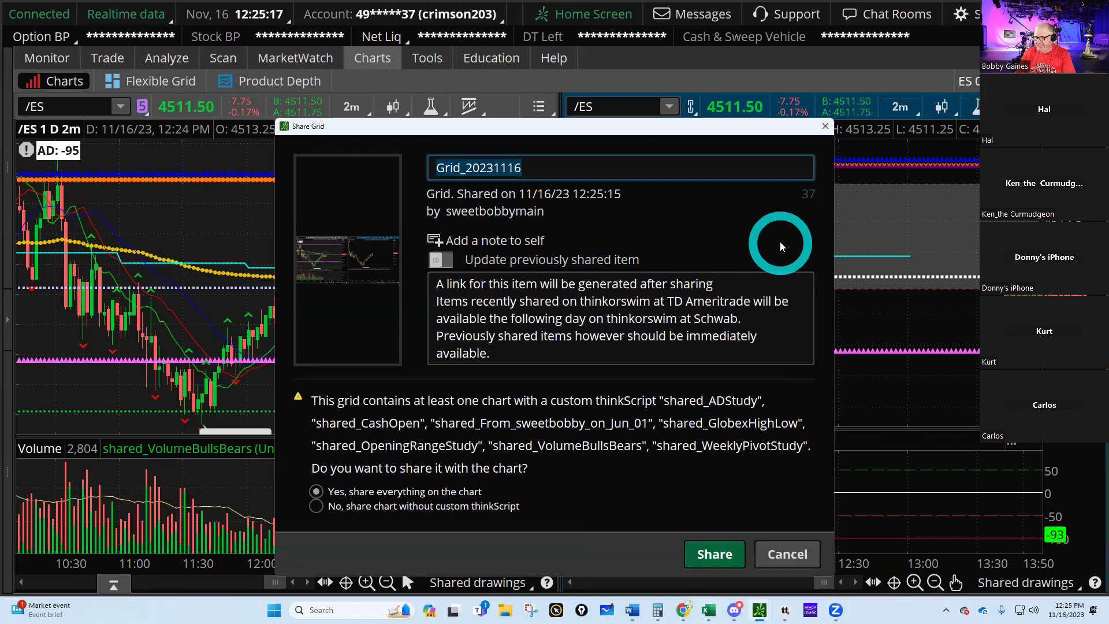
{"action": "left_click", "coordinate": [714, 552]}
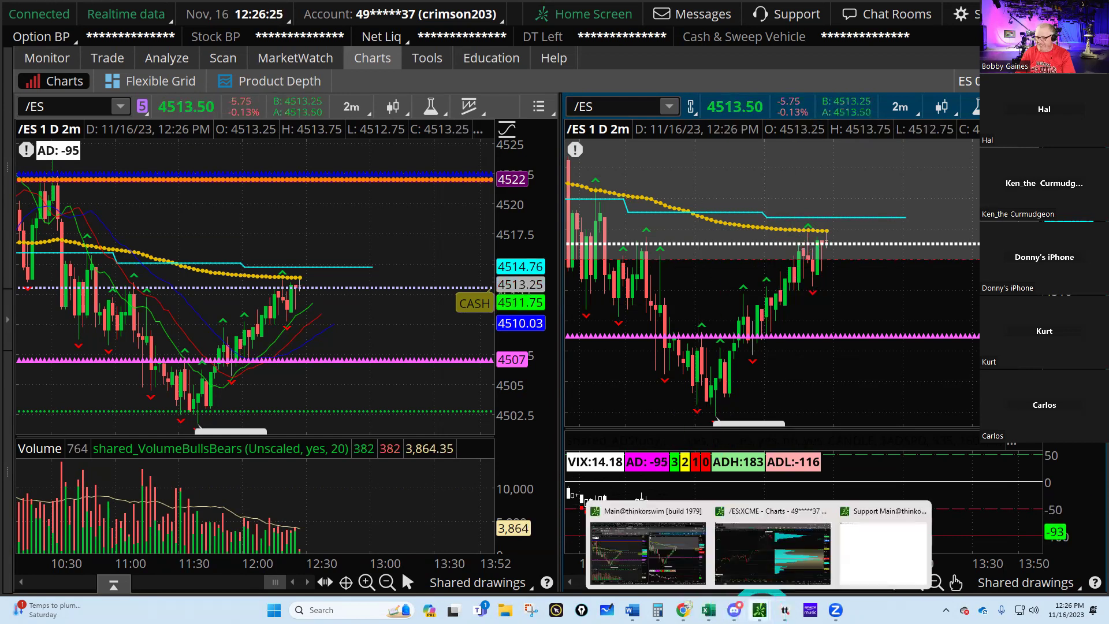
Bring up the separate /ES Volume Profile chart window and share its grid to generate a link
{"action": "left_click", "coordinate": [761, 561]}
{"action": "left_click", "coordinate": [722, 257]}
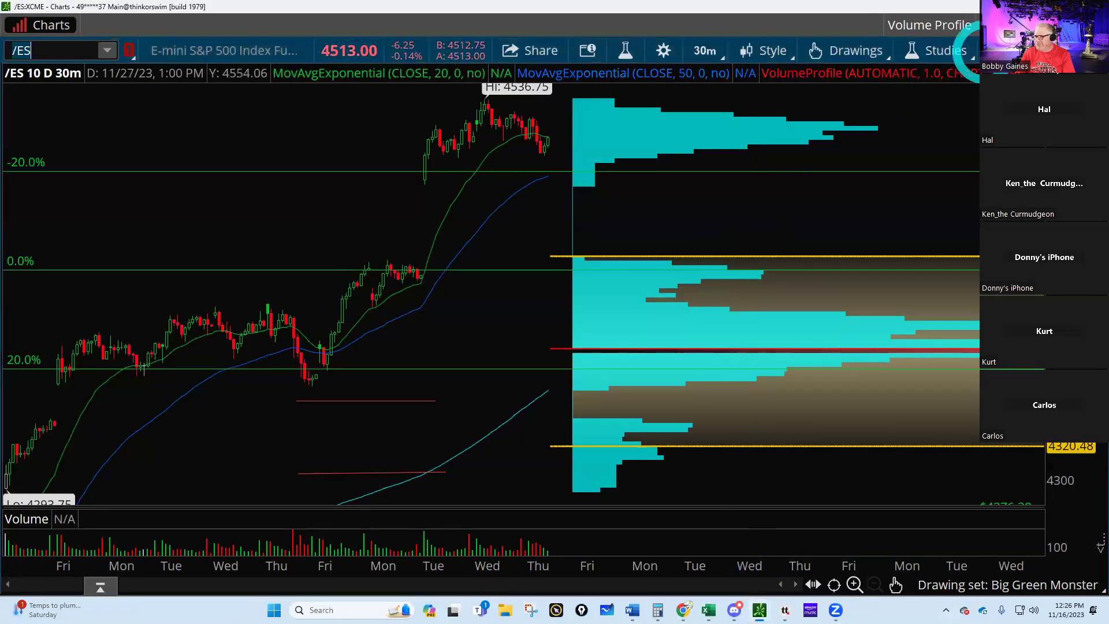
{"action": "left_click", "coordinate": [1006, 32]}
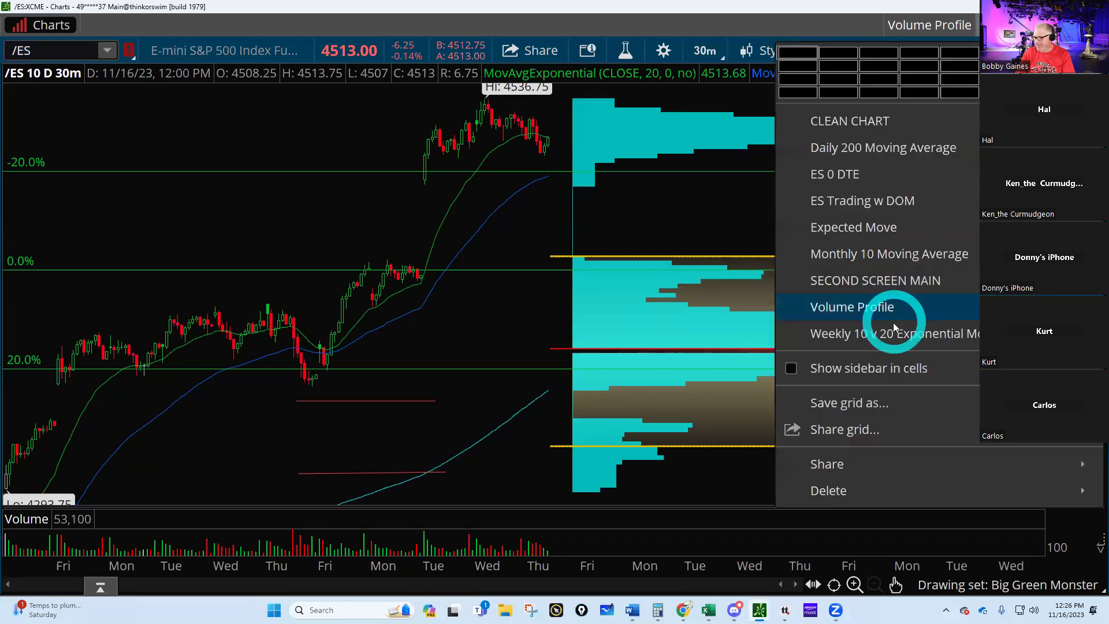
{"action": "left_click", "coordinate": [849, 430]}
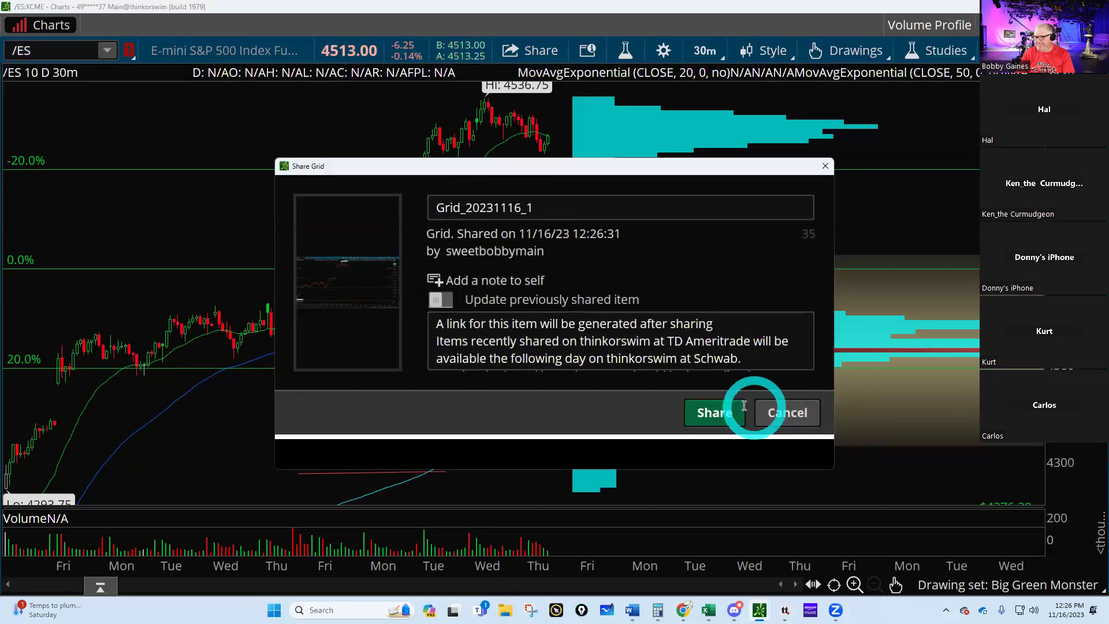
{"action": "left_click", "coordinate": [711, 445]}
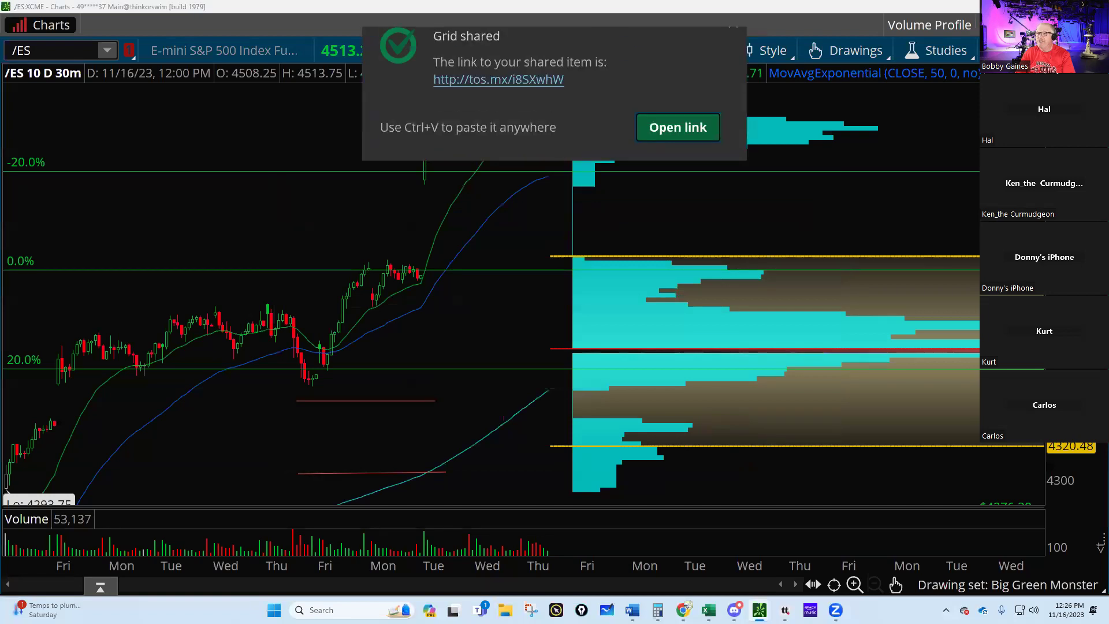
Dismiss the shared-grid notice and bring the /ES Volume Profile chart window to the front
{"action": "left_click", "coordinate": [734, 36]}
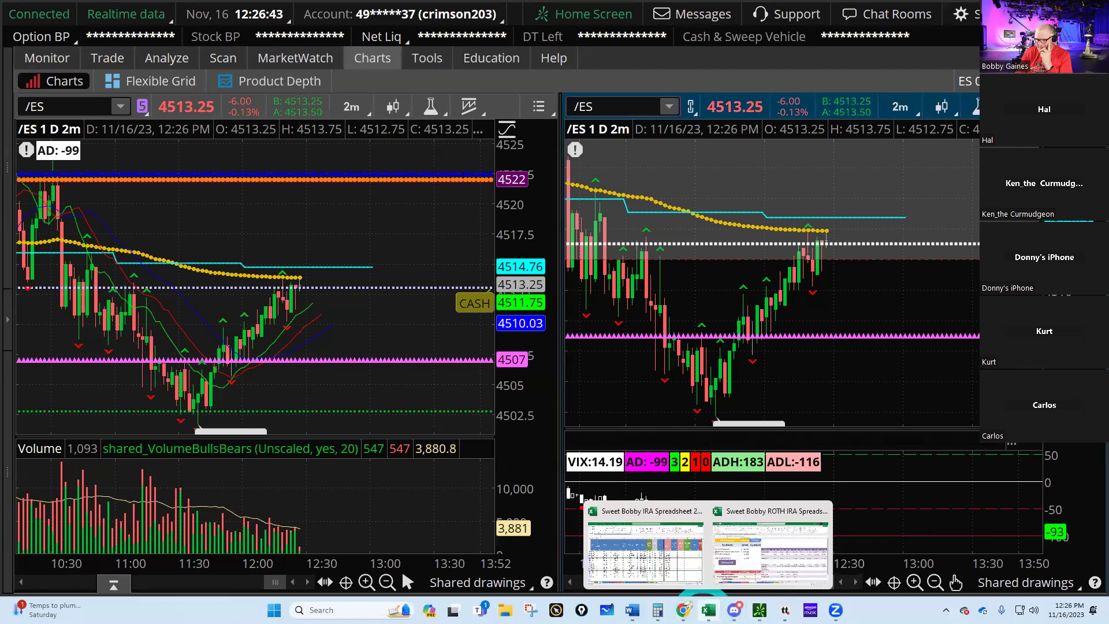
{"action": "mouse_move", "coordinate": [758, 606]}
{"action": "left_click", "coordinate": [765, 569]}
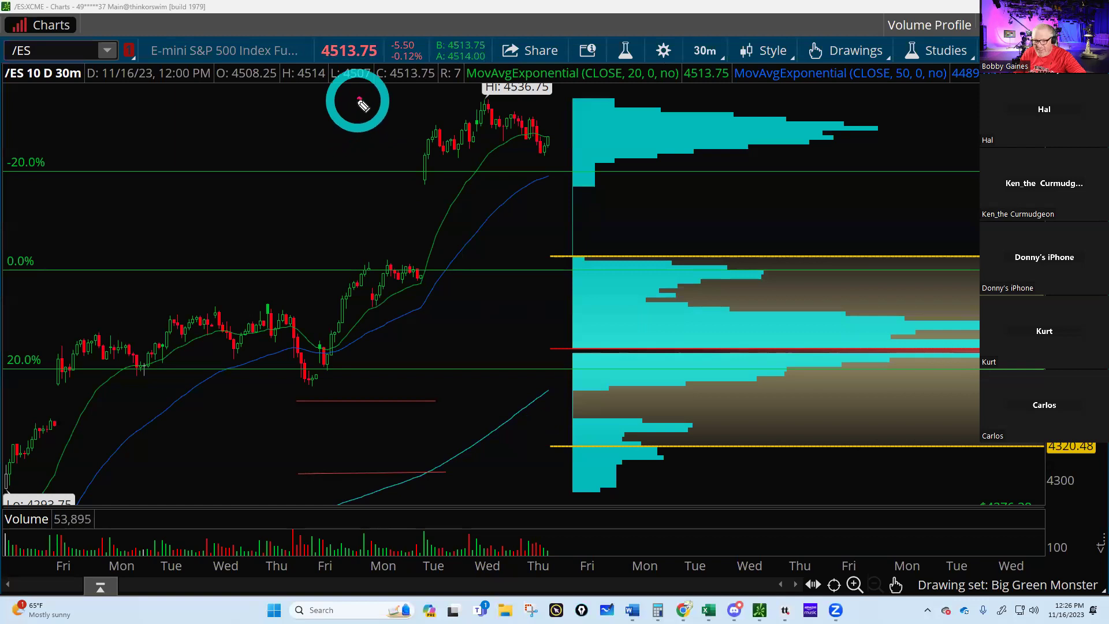
Handwrite "FV" beside the recent /ES candles, circle them, and write "FV" on the upper volume profile cluster
{"action": "mouse_move", "coordinate": [359, 103]}
{"action": "left_mouse_down"}
{"action": "mouse_move", "coordinate": [369, 129]}
{"action": "mouse_move", "coordinate": [389, 123]}
{"action": "mouse_move", "coordinate": [388, 92]}
{"action": "left_mouse_up"}
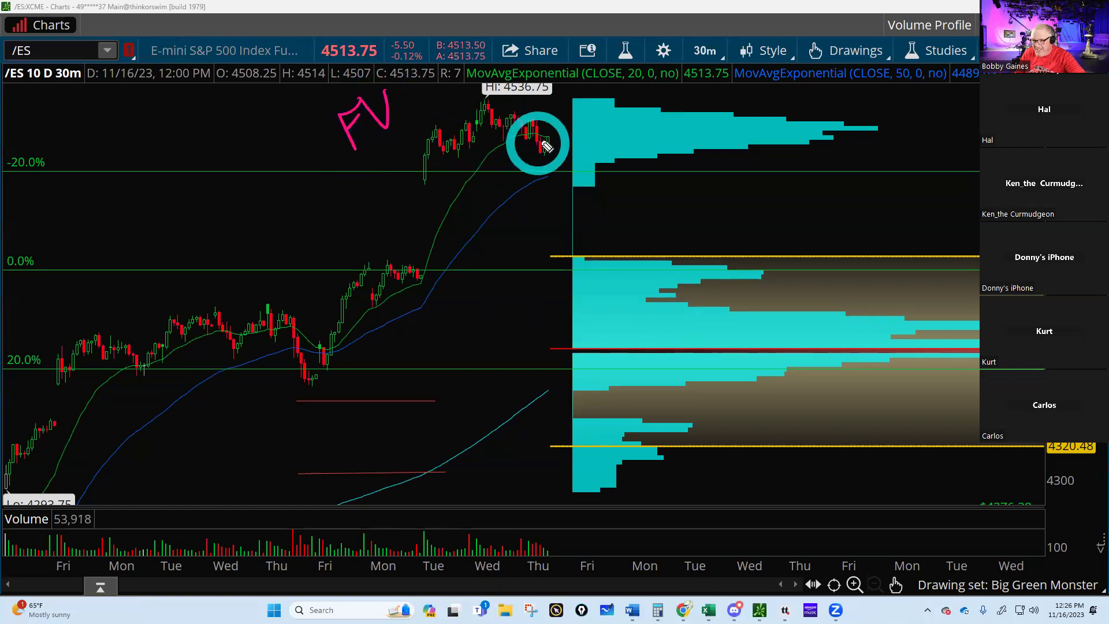
{"action": "mouse_move", "coordinate": [546, 146]}
{"action": "left_mouse_down"}
{"action": "mouse_move", "coordinate": [550, 99]}
{"action": "mouse_move", "coordinate": [574, 166]}
{"action": "left_mouse_up"}
{"action": "mouse_move", "coordinate": [594, 111]}
{"action": "left_mouse_down"}
{"action": "mouse_move", "coordinate": [604, 134]}
{"action": "mouse_move", "coordinate": [620, 107]}
{"action": "left_mouse_up"}
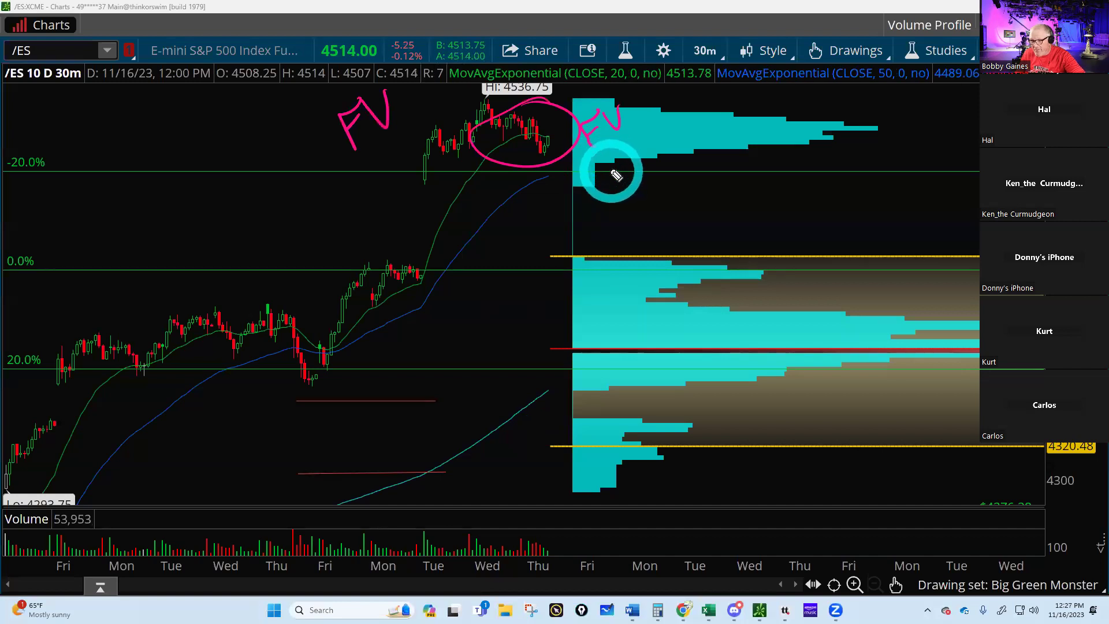
Handwrite "OS", "OB" and "FV" in a column below the circled candles, circling "OS" and the lower "FV"
{"action": "mouse_move", "coordinate": [485, 206]}
{"action": "left_mouse_down"}
{"action": "mouse_move", "coordinate": [480, 240]}
{"action": "mouse_move", "coordinate": [502, 222]}
{"action": "left_mouse_up"}
{"action": "mouse_move", "coordinate": [516, 196]}
{"action": "left_mouse_down"}
{"action": "mouse_move", "coordinate": [528, 205]}
{"action": "mouse_move", "coordinate": [507, 231]}
{"action": "left_mouse_up"}
{"action": "mouse_move", "coordinate": [486, 283]}
{"action": "left_mouse_down"}
{"action": "mouse_move", "coordinate": [465, 309]}
{"action": "mouse_move", "coordinate": [549, 311]}
{"action": "mouse_move", "coordinate": [520, 320]}
{"action": "left_mouse_up"}
{"action": "mouse_move", "coordinate": [488, 398]}
{"action": "left_mouse_down"}
{"action": "mouse_move", "coordinate": [484, 454]}
{"action": "mouse_move", "coordinate": [517, 398]}
{"action": "left_mouse_up"}
{"action": "mouse_move", "coordinate": [520, 453]}
{"action": "left_mouse_down"}
{"action": "mouse_move", "coordinate": [508, 396]}
{"action": "mouse_move", "coordinate": [522, 389]}
{"action": "left_mouse_up"}
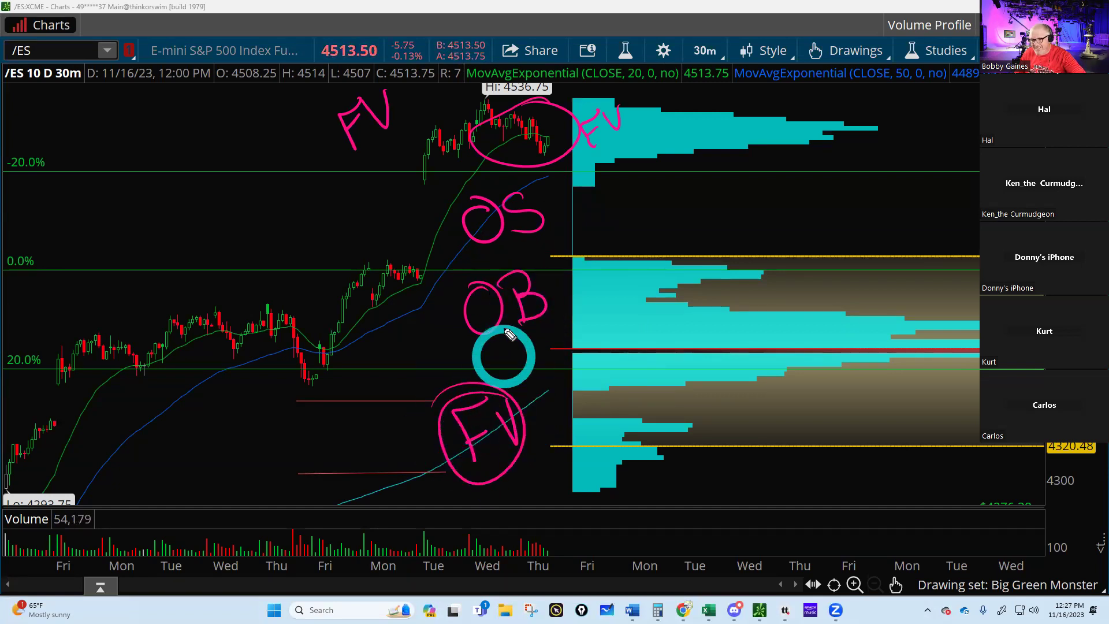
{"action": "mouse_move", "coordinate": [508, 235]}
{"action": "left_mouse_down"}
{"action": "mouse_move", "coordinate": [483, 178]}
{"action": "mouse_move", "coordinate": [527, 210]}
{"action": "left_mouse_up"}
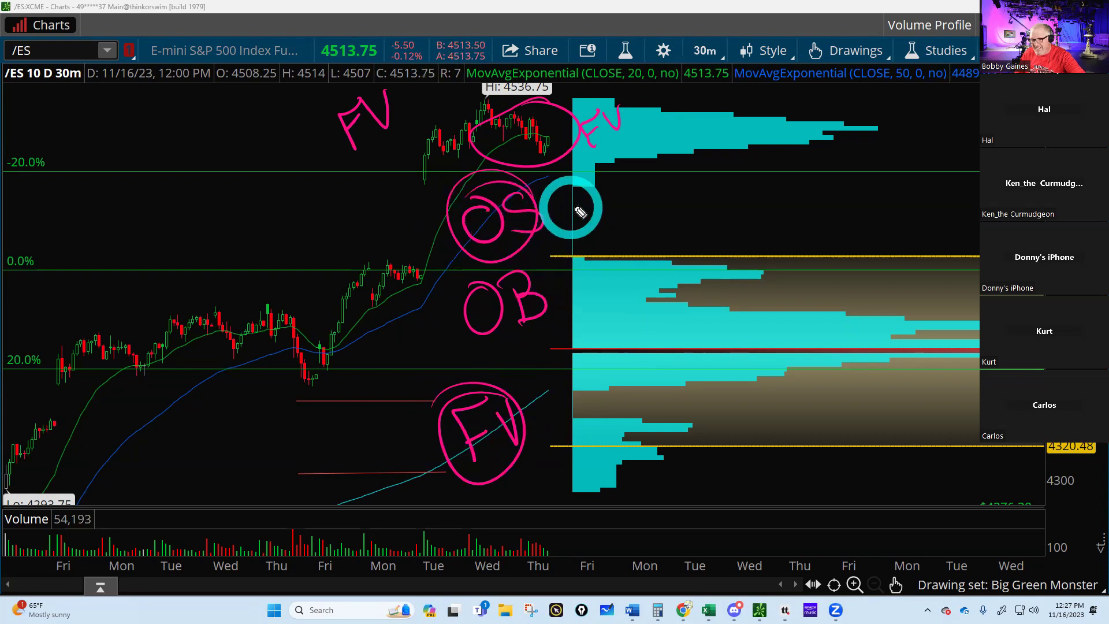
Circle and label the low-volume gap "Vacuum", draw downward arrows to the highlighted point of control line, and clear all annotations
{"action": "mouse_move", "coordinate": [603, 178]}
{"action": "left_mouse_down"}
{"action": "mouse_move", "coordinate": [574, 186]}
{"action": "mouse_move", "coordinate": [572, 233]}
{"action": "mouse_move", "coordinate": [609, 254]}
{"action": "mouse_move", "coordinate": [643, 217]}
{"action": "mouse_move", "coordinate": [577, 181]}
{"action": "left_mouse_up"}
{"action": "mouse_move", "coordinate": [647, 202]}
{"action": "left_mouse_down"}
{"action": "mouse_move", "coordinate": [668, 236]}
{"action": "mouse_move", "coordinate": [687, 211]}
{"action": "mouse_move", "coordinate": [726, 199]}
{"action": "mouse_move", "coordinate": [743, 162]}
{"action": "mouse_move", "coordinate": [780, 174]}
{"action": "mouse_move", "coordinate": [673, 267]}
{"action": "left_mouse_up"}
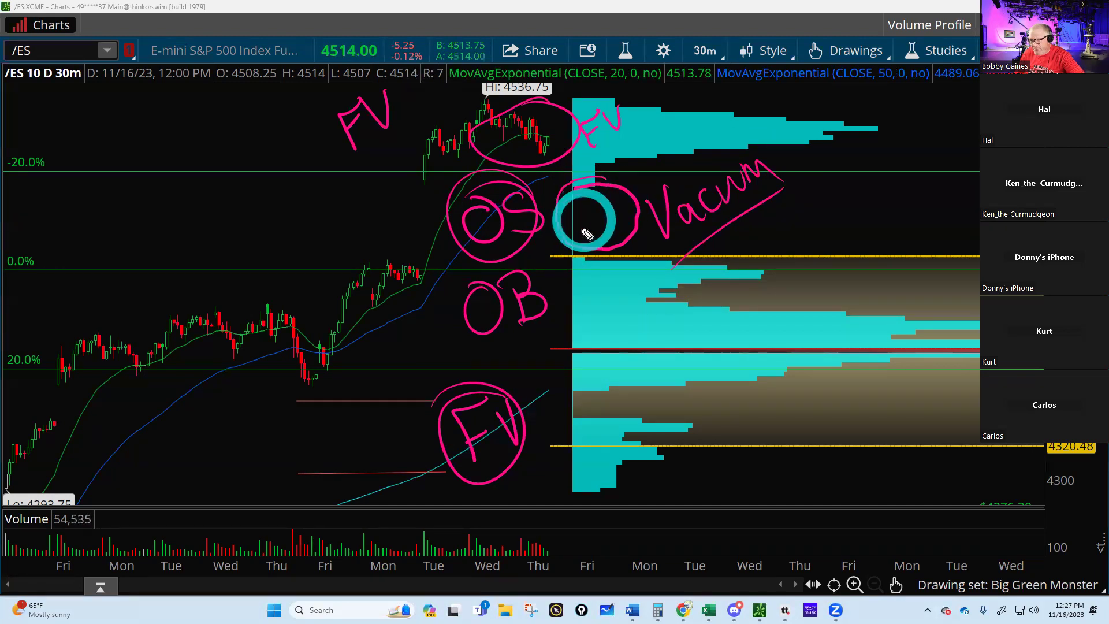
{"action": "mouse_move", "coordinate": [559, 349]}
{"action": "left_mouse_down"}
{"action": "mouse_move", "coordinate": [954, 344]}
{"action": "mouse_move", "coordinate": [643, 356]}
{"action": "left_mouse_up"}
{"action": "mouse_move", "coordinate": [621, 289]}
{"action": "left_mouse_down"}
{"action": "mouse_move", "coordinate": [587, 265]}
{"action": "mouse_move", "coordinate": [544, 198]}
{"action": "mouse_move", "coordinate": [609, 236]}
{"action": "mouse_move", "coordinate": [575, 283]}
{"action": "mouse_move", "coordinate": [618, 218]}
{"action": "mouse_move", "coordinate": [684, 291]}
{"action": "mouse_move", "coordinate": [643, 315]}
{"action": "left_mouse_up"}
{"action": "mouse_move", "coordinate": [538, 222]}
{"action": "left_mouse_down"}
{"action": "mouse_move", "coordinate": [571, 315]}
{"action": "mouse_move", "coordinate": [612, 254]}
{"action": "mouse_move", "coordinate": [661, 321]}
{"action": "mouse_move", "coordinate": [648, 181]}
{"action": "mouse_move", "coordinate": [668, 297]}
{"action": "left_mouse_up"}
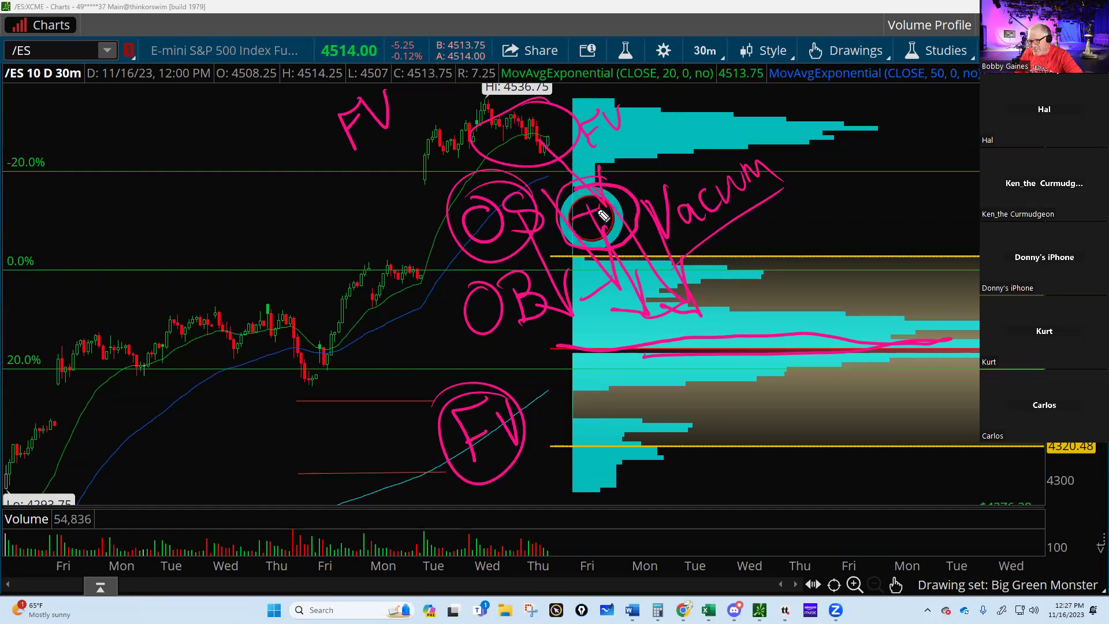
{"action": "mouse_move", "coordinate": [580, 183]}
{"action": "left_mouse_down"}
{"action": "mouse_move", "coordinate": [578, 248]}
{"action": "mouse_move", "coordinate": [631, 328]}
{"action": "mouse_move", "coordinate": [618, 321]}
{"action": "left_mouse_up"}
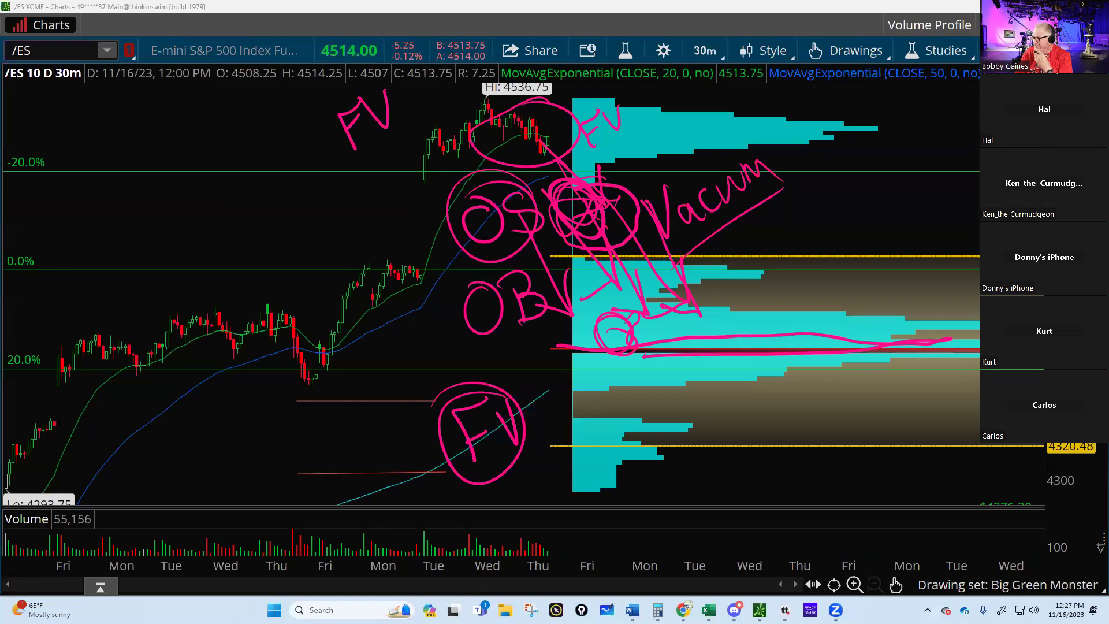
{"action": "key", "text": "Escape"}
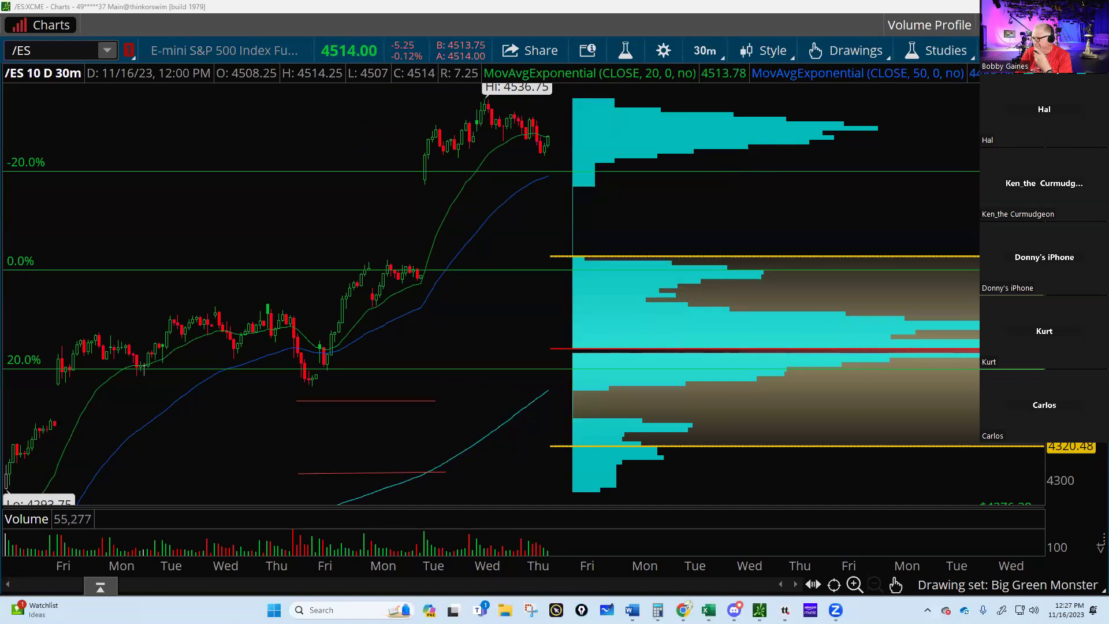
Bracket the -80% to -20% range, label it "FV", circle the -50% level, and draw an arrow from price to it
{"action": "left_click_drag", "start_coordinate": [722, 87], "coordinate": [698, 310]}
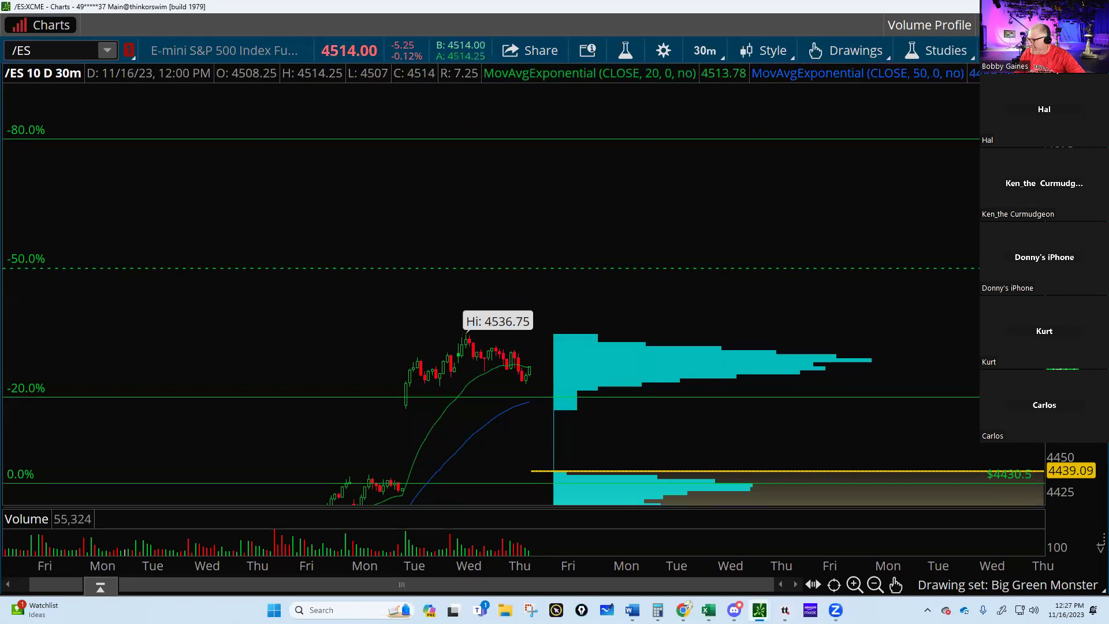
{"action": "mouse_move", "coordinate": [511, 137]}
{"action": "left_mouse_down"}
{"action": "mouse_move", "coordinate": [540, 168]}
{"action": "mouse_move", "coordinate": [509, 264]}
{"action": "mouse_move", "coordinate": [508, 364]}
{"action": "mouse_move", "coordinate": [479, 397]}
{"action": "left_mouse_up"}
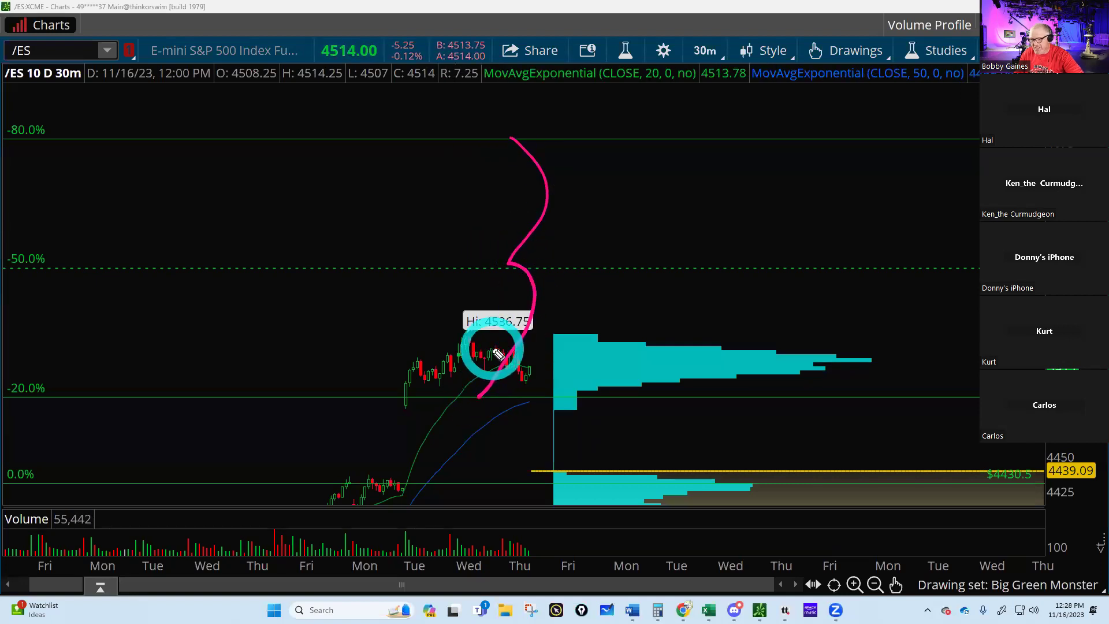
{"action": "mouse_move", "coordinate": [419, 230]}
{"action": "left_mouse_down"}
{"action": "mouse_move", "coordinate": [391, 243]}
{"action": "mouse_move", "coordinate": [413, 328]}
{"action": "mouse_move", "coordinate": [424, 267]}
{"action": "left_mouse_up"}
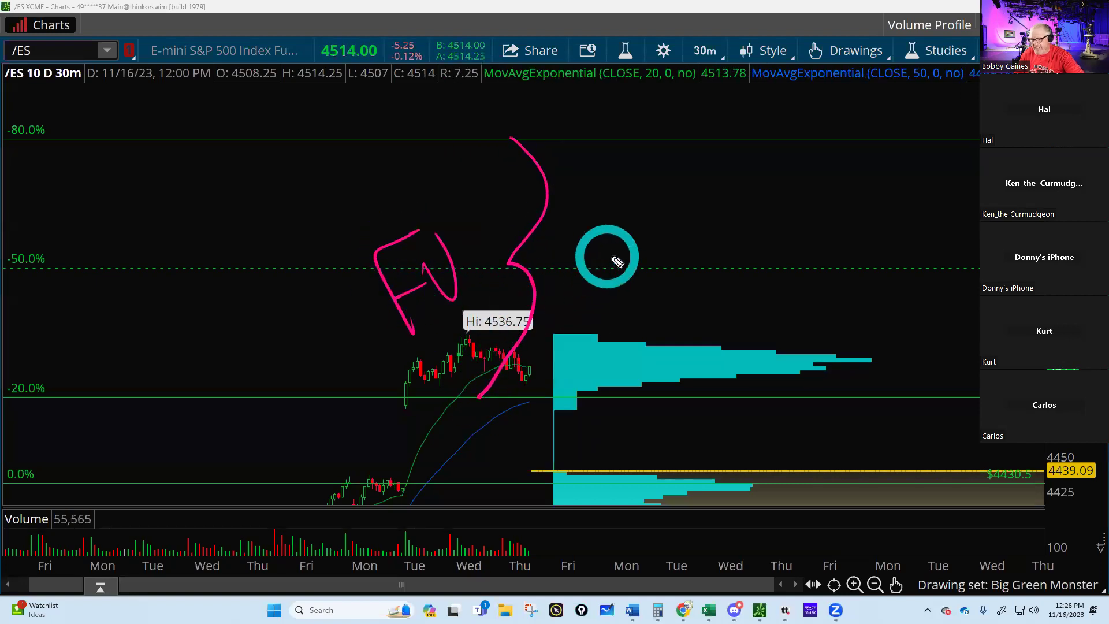
{"action": "mouse_move", "coordinate": [606, 252]}
{"action": "left_mouse_down"}
{"action": "mouse_move", "coordinate": [614, 301]}
{"action": "mouse_move", "coordinate": [638, 257]}
{"action": "mouse_move", "coordinate": [569, 236]}
{"action": "mouse_move", "coordinate": [557, 277]}
{"action": "left_mouse_up"}
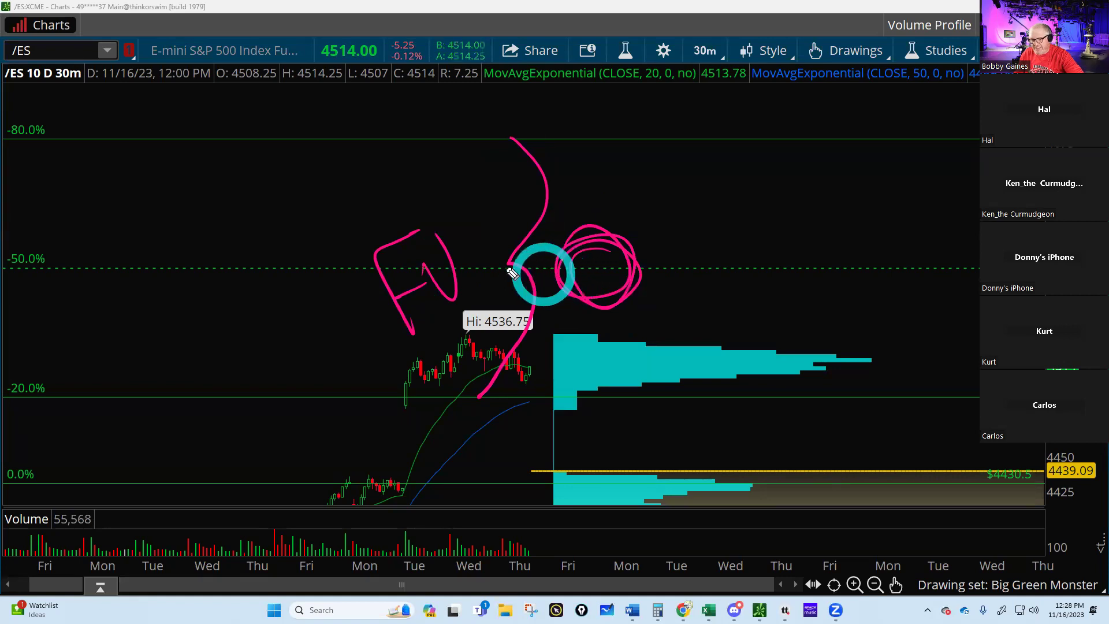
{"action": "mouse_move", "coordinate": [530, 352]}
{"action": "left_mouse_down"}
{"action": "mouse_move", "coordinate": [518, 347]}
{"action": "mouse_move", "coordinate": [606, 262]}
{"action": "mouse_move", "coordinate": [564, 289]}
{"action": "mouse_move", "coordinate": [627, 287]}
{"action": "left_mouse_up"}
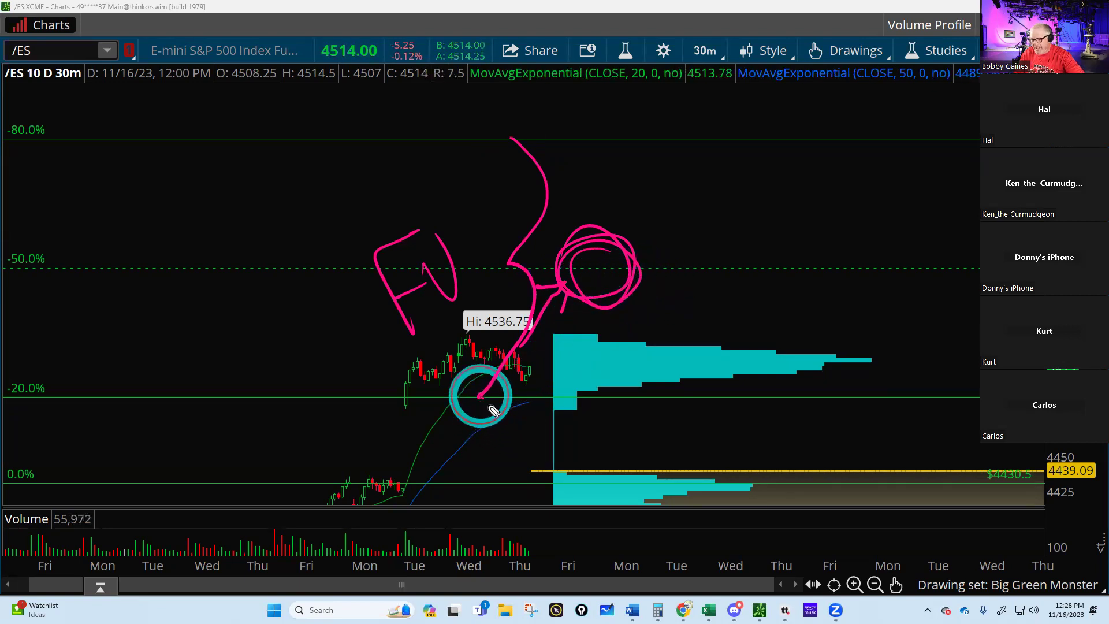
Draw a downward arrow from the -20% level and paths toward the -50% and 0% levels, and clear the annotations
{"action": "mouse_move", "coordinate": [480, 396]}
{"action": "left_mouse_down"}
{"action": "mouse_move", "coordinate": [539, 446]}
{"action": "mouse_move", "coordinate": [485, 376]}
{"action": "mouse_move", "coordinate": [544, 440]}
{"action": "mouse_move", "coordinate": [509, 456]}
{"action": "left_mouse_up"}
{"action": "mouse_move", "coordinate": [546, 372]}
{"action": "left_mouse_down"}
{"action": "mouse_move", "coordinate": [483, 372]}
{"action": "mouse_move", "coordinate": [788, 271]}
{"action": "left_mouse_up"}
{"action": "mouse_move", "coordinate": [511, 363]}
{"action": "left_mouse_down"}
{"action": "mouse_move", "coordinate": [514, 384]}
{"action": "mouse_move", "coordinate": [728, 469]}
{"action": "mouse_move", "coordinate": [814, 466]}
{"action": "left_mouse_up"}
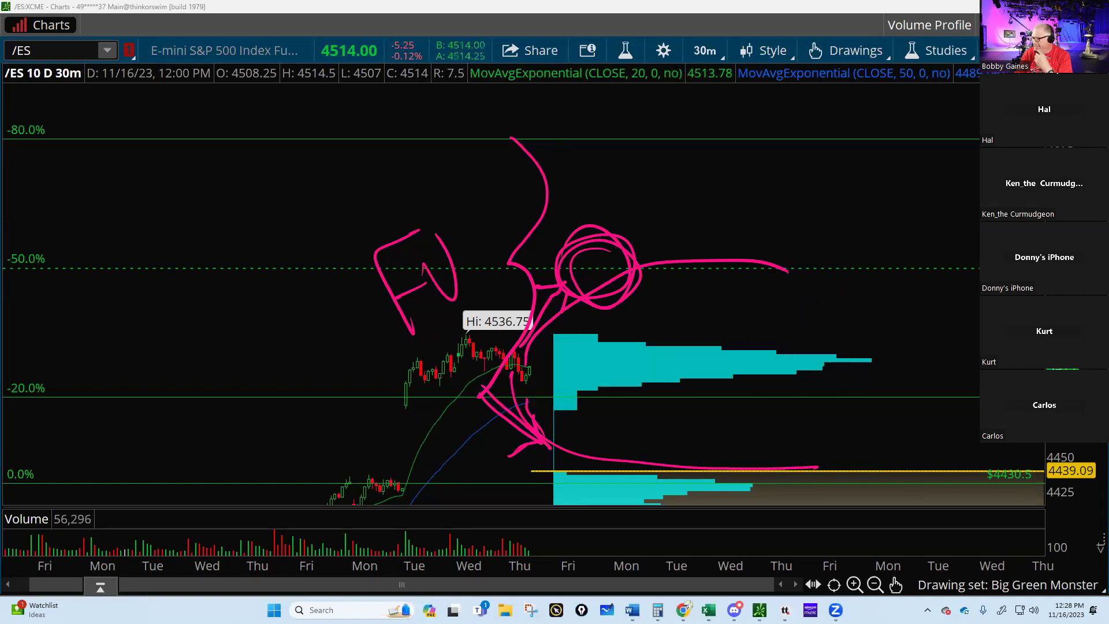
{"action": "key", "text": "Escape"}
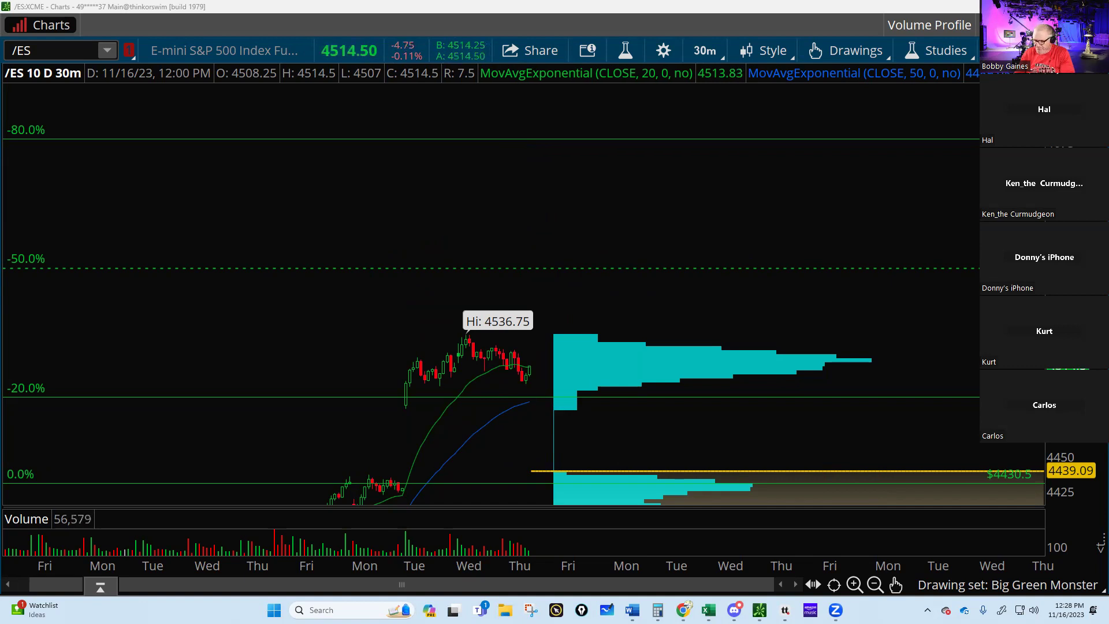
Switch to the TradingView window in Chrome and examine the daily ES1! candles against the linear regression channel
{"action": "mouse_move", "coordinate": [683, 610]}
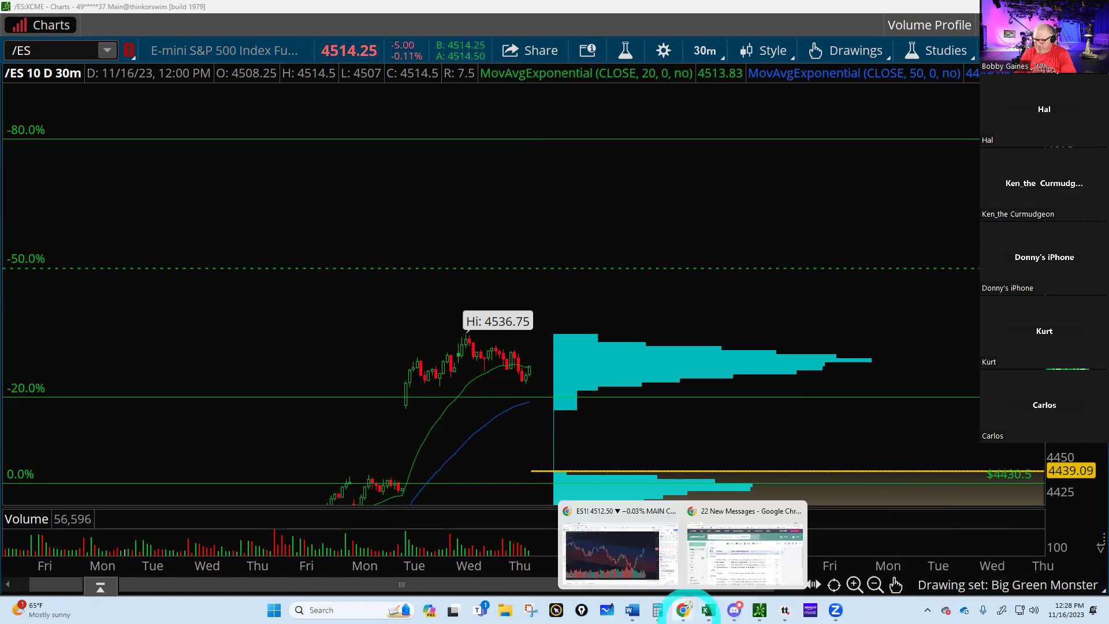
{"action": "left_click", "coordinate": [600, 518]}
{"action": "left_click", "coordinate": [760, 214]}
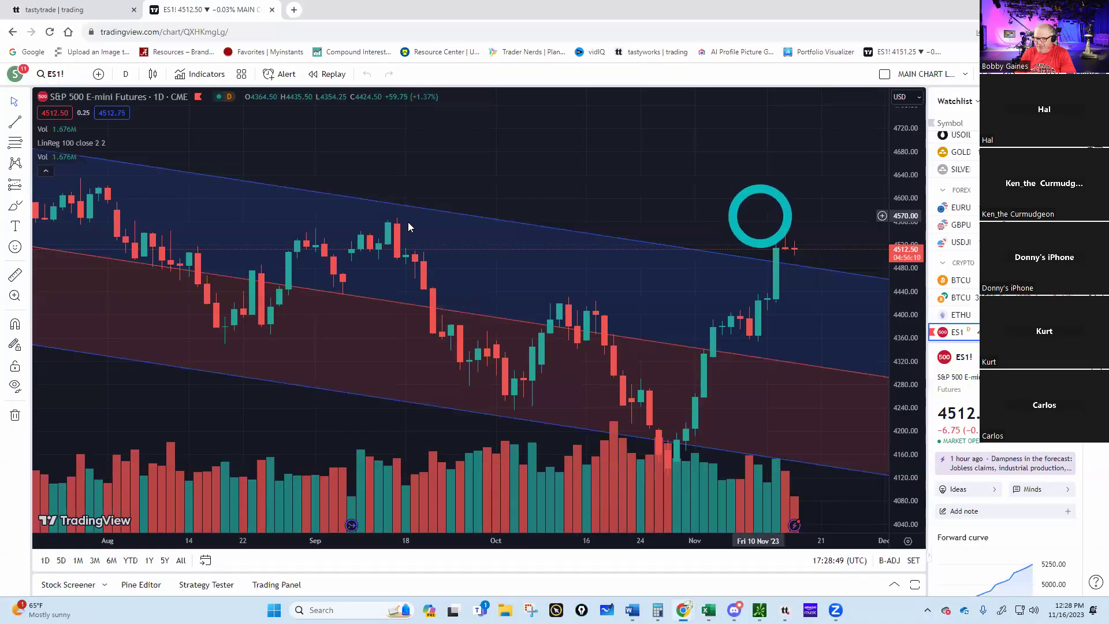
{"action": "left_click", "coordinate": [235, 195]}
{"action": "left_click", "coordinate": [678, 376]}
{"action": "left_click", "coordinate": [800, 400]}
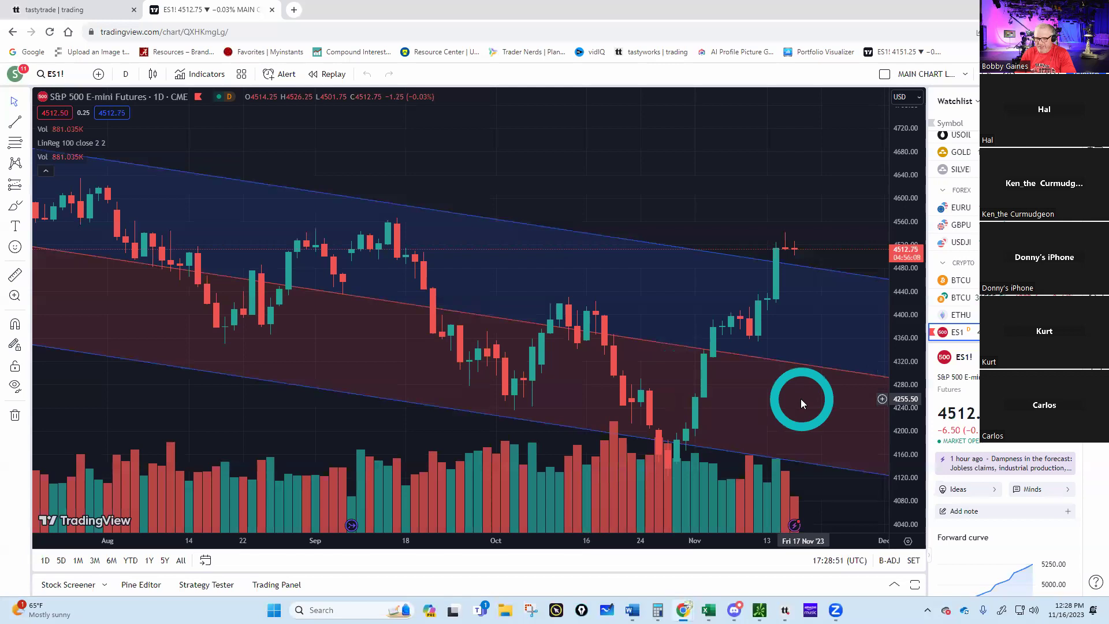
{"action": "left_click", "coordinate": [332, 250]}
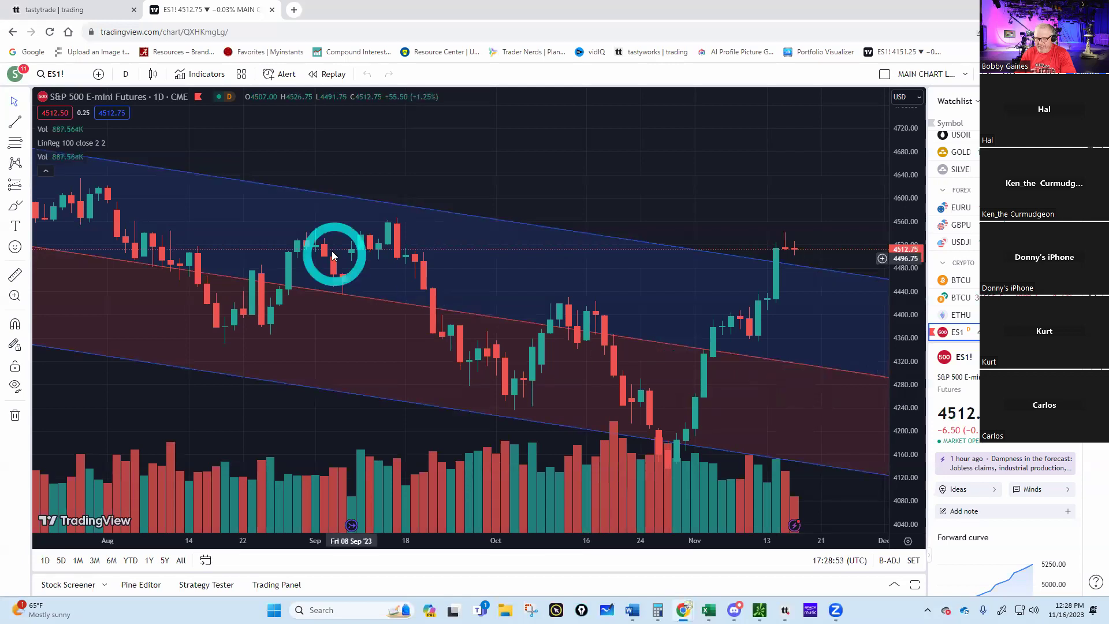
{"action": "left_click", "coordinate": [189, 199]}
{"action": "left_click", "coordinate": [586, 359]}
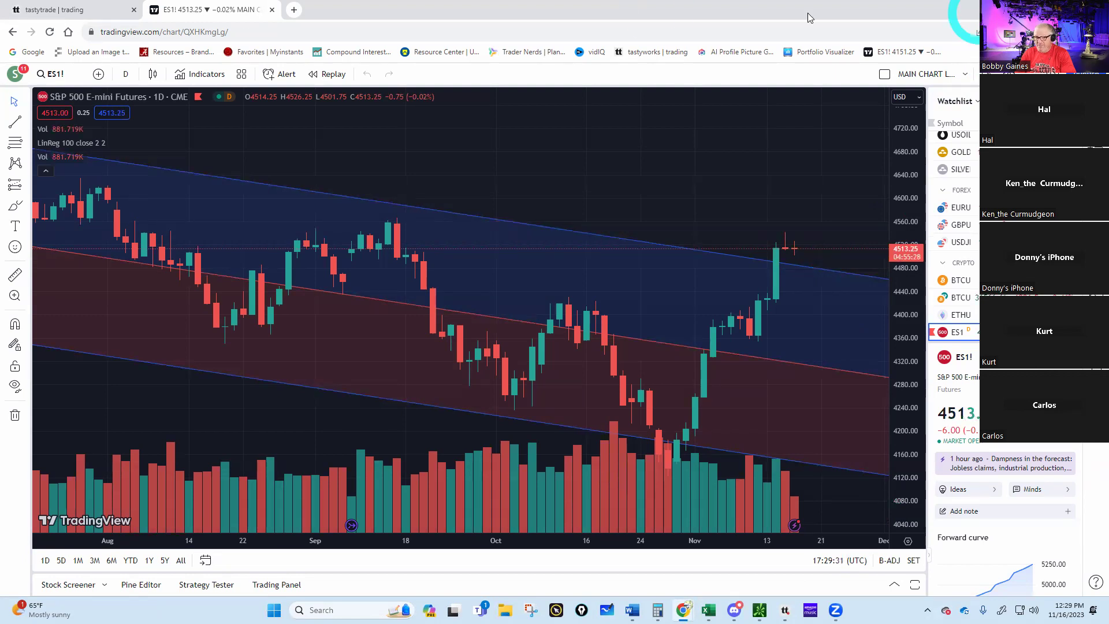
Switch to the tastytrade browser page, open the portfolio for the second listed account, and review its positions
{"action": "left_click", "coordinate": [51, 10]}
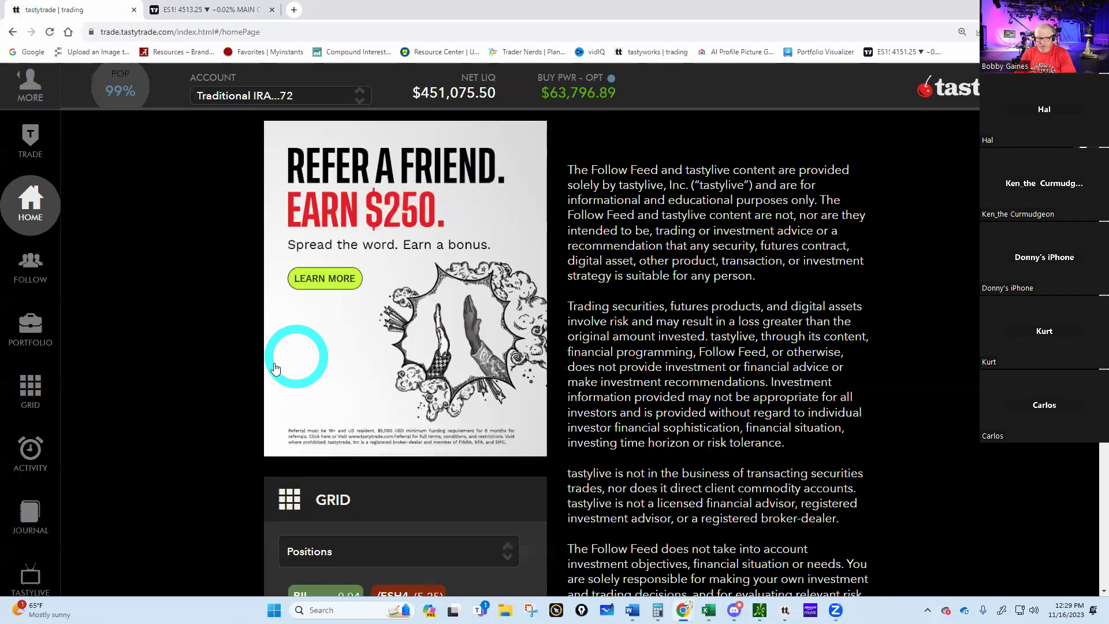
{"action": "left_click", "coordinate": [28, 341]}
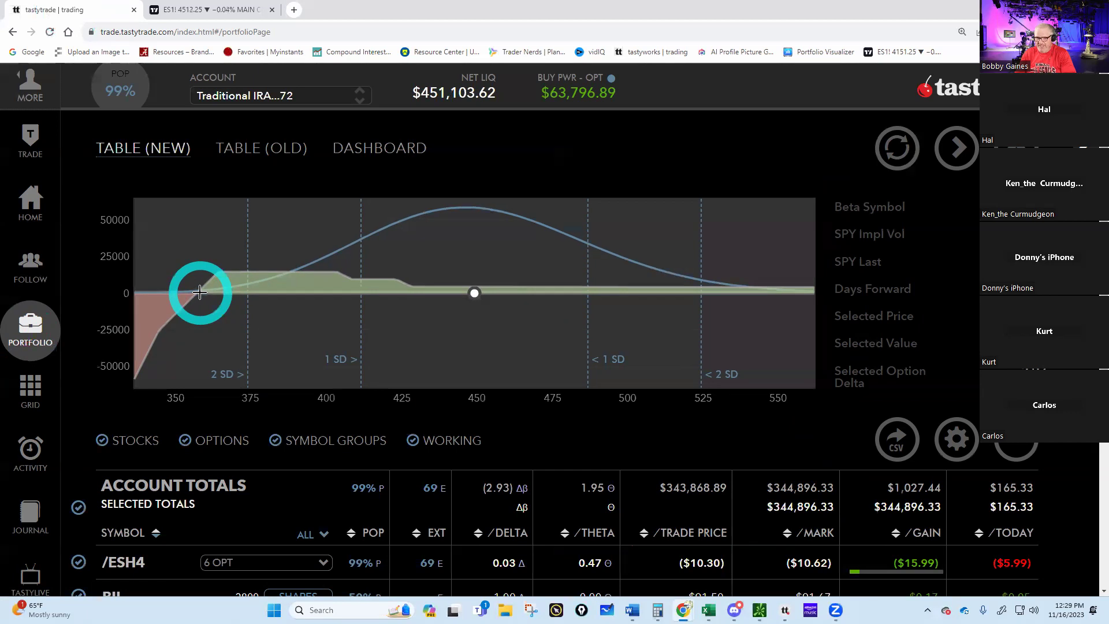
{"action": "left_click", "coordinate": [361, 91]}
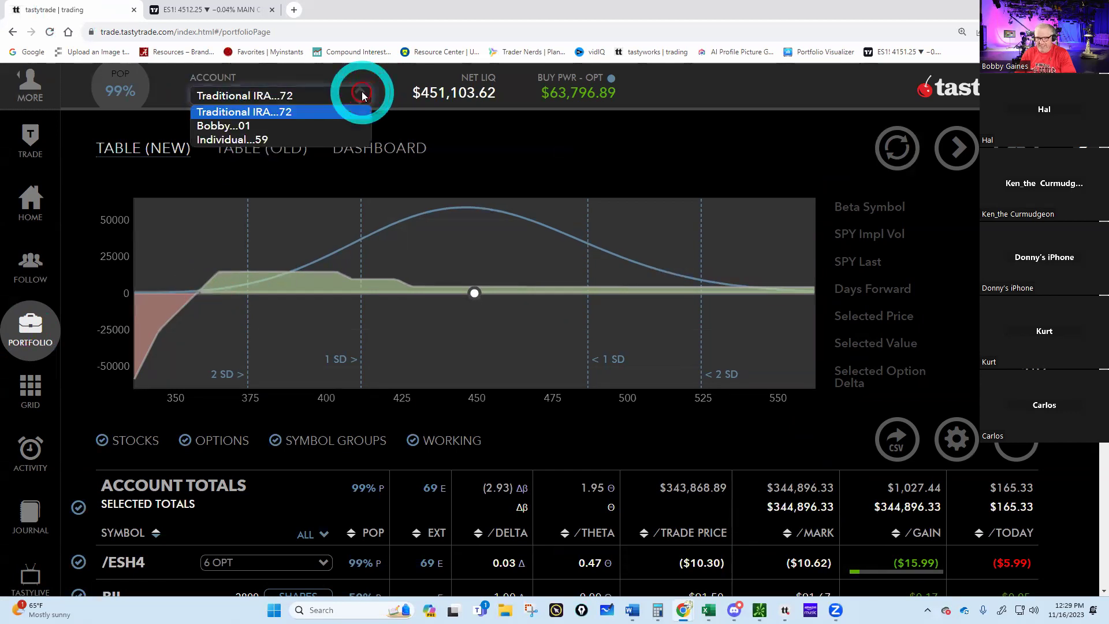
{"action": "left_click", "coordinate": [226, 125]}
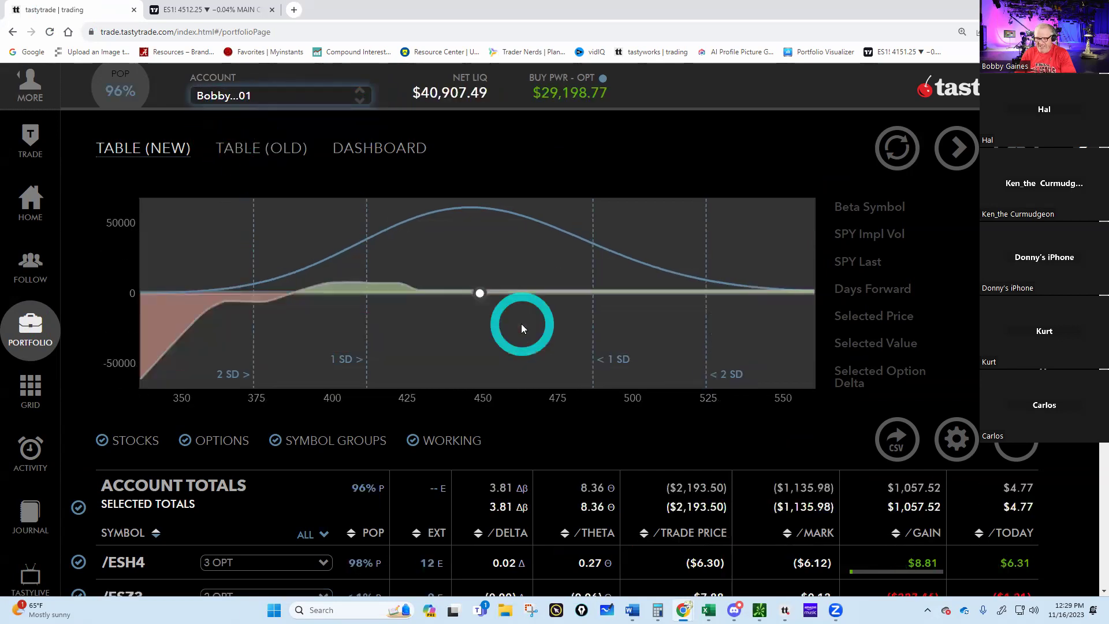
{"action": "scroll", "coordinate": [521, 327], "scroll_direction": "down", "scroll_amount": 2}
{"action": "scroll", "coordinate": [522, 327], "scroll_direction": "up", "scroll_amount": 2}
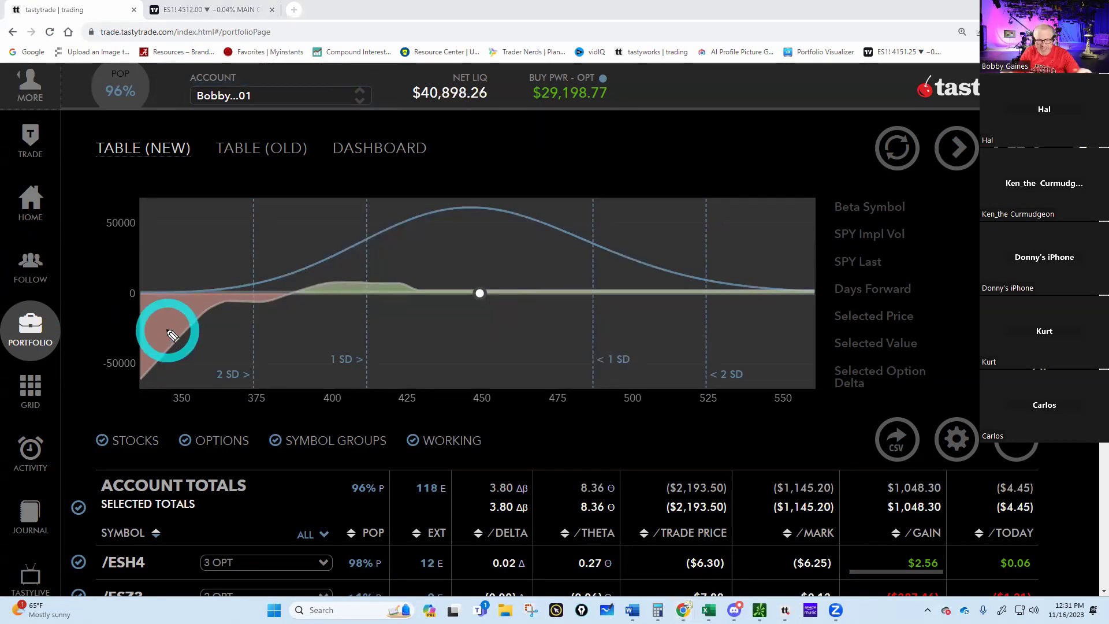
Handwrite circled items 1 "Sell premium" and 2 "Prob of Success 90%" over the portfolio graph, and circle the POP value
{"action": "left_click", "coordinate": [417, 155]}
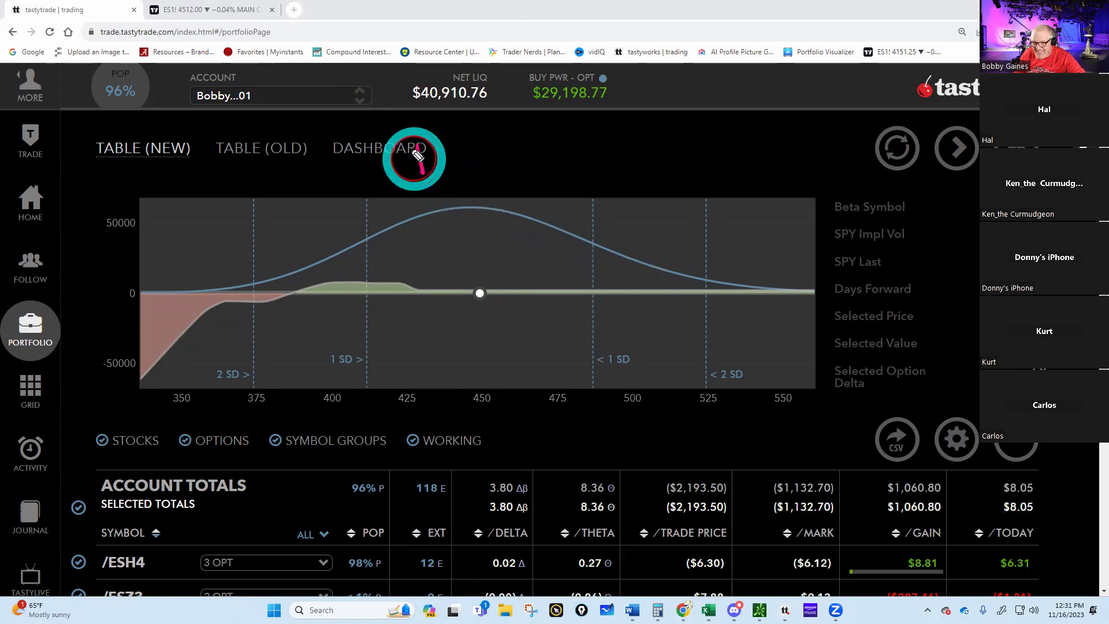
{"action": "mouse_move", "coordinate": [417, 154]}
{"action": "left_mouse_down"}
{"action": "mouse_move", "coordinate": [416, 136]}
{"action": "mouse_move", "coordinate": [470, 124]}
{"action": "mouse_move", "coordinate": [471, 144]}
{"action": "mouse_move", "coordinate": [527, 152]}
{"action": "mouse_move", "coordinate": [563, 130]}
{"action": "mouse_move", "coordinate": [574, 142]}
{"action": "mouse_move", "coordinate": [648, 129]}
{"action": "mouse_move", "coordinate": [648, 110]}
{"action": "mouse_move", "coordinate": [730, 113]}
{"action": "left_mouse_up"}
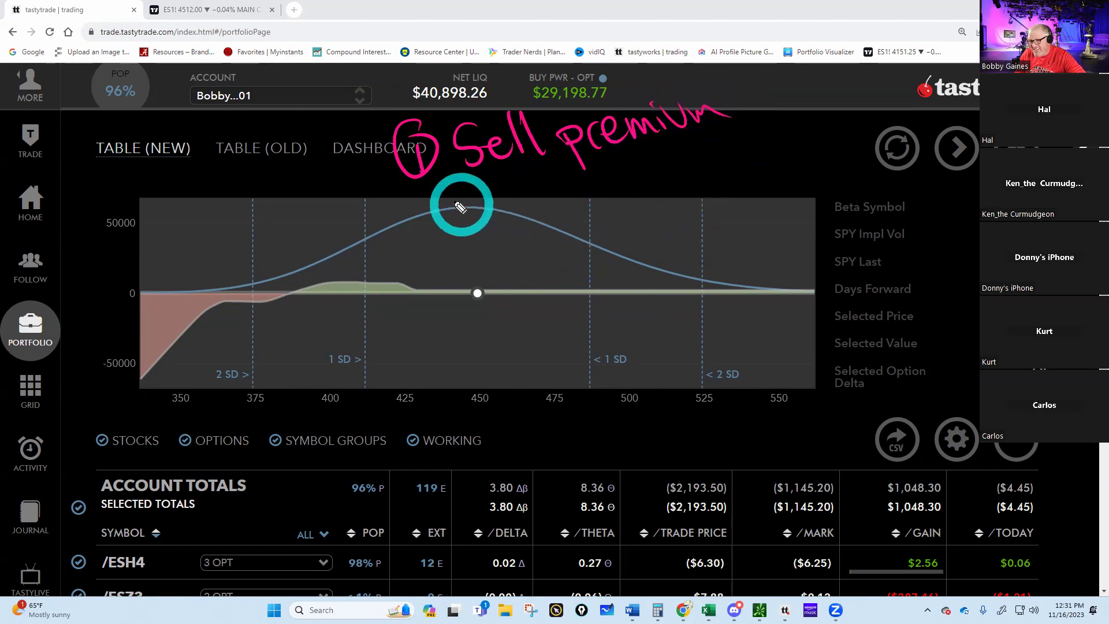
{"action": "mouse_move", "coordinate": [433, 205]}
{"action": "left_mouse_down"}
{"action": "mouse_move", "coordinate": [440, 192]}
{"action": "mouse_move", "coordinate": [488, 203]}
{"action": "mouse_move", "coordinate": [469, 184]}
{"action": "mouse_move", "coordinate": [470, 209]}
{"action": "mouse_move", "coordinate": [483, 188]}
{"action": "mouse_move", "coordinate": [508, 213]}
{"action": "mouse_move", "coordinate": [582, 186]}
{"action": "mouse_move", "coordinate": [586, 173]}
{"action": "mouse_move", "coordinate": [627, 183]}
{"action": "mouse_move", "coordinate": [682, 154]}
{"action": "mouse_move", "coordinate": [729, 173]}
{"action": "left_mouse_up"}
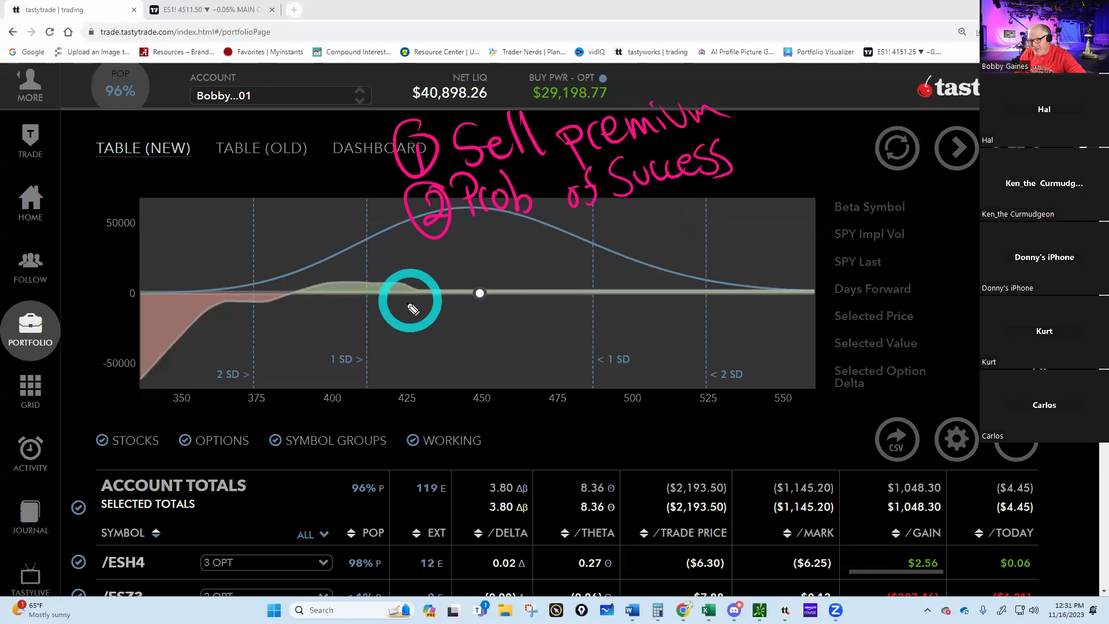
{"action": "mouse_move", "coordinate": [767, 123]}
{"action": "left_mouse_down"}
{"action": "mouse_move", "coordinate": [771, 149]}
{"action": "mouse_move", "coordinate": [805, 148]}
{"action": "mouse_move", "coordinate": [829, 111]}
{"action": "left_mouse_up"}
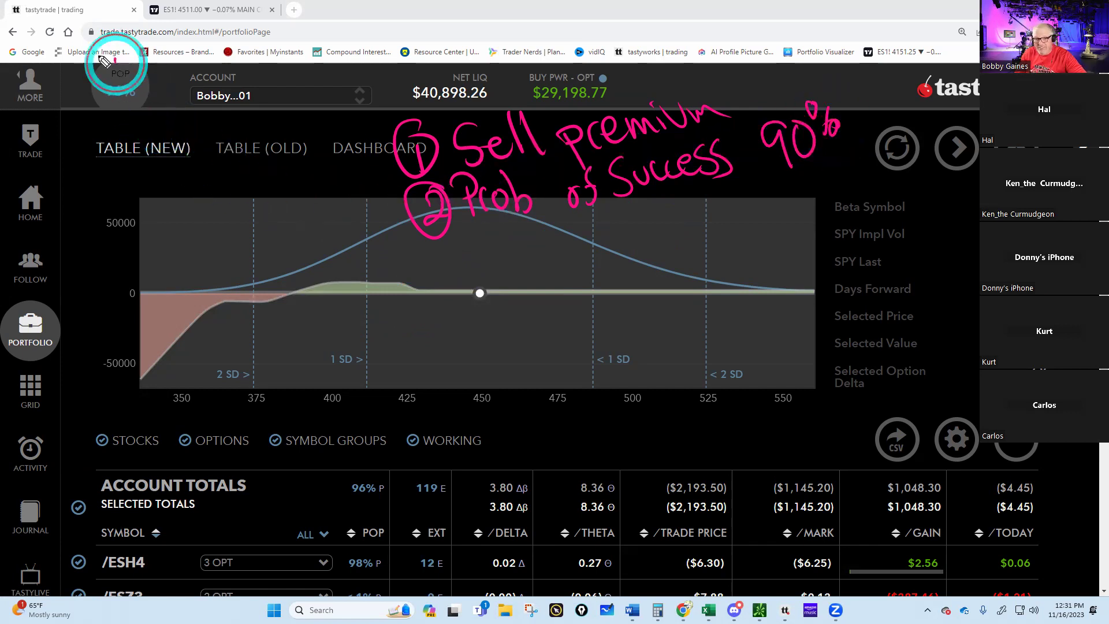
{"action": "left_click_drag", "start_coordinate": [104, 62], "coordinate": [115, 107]}
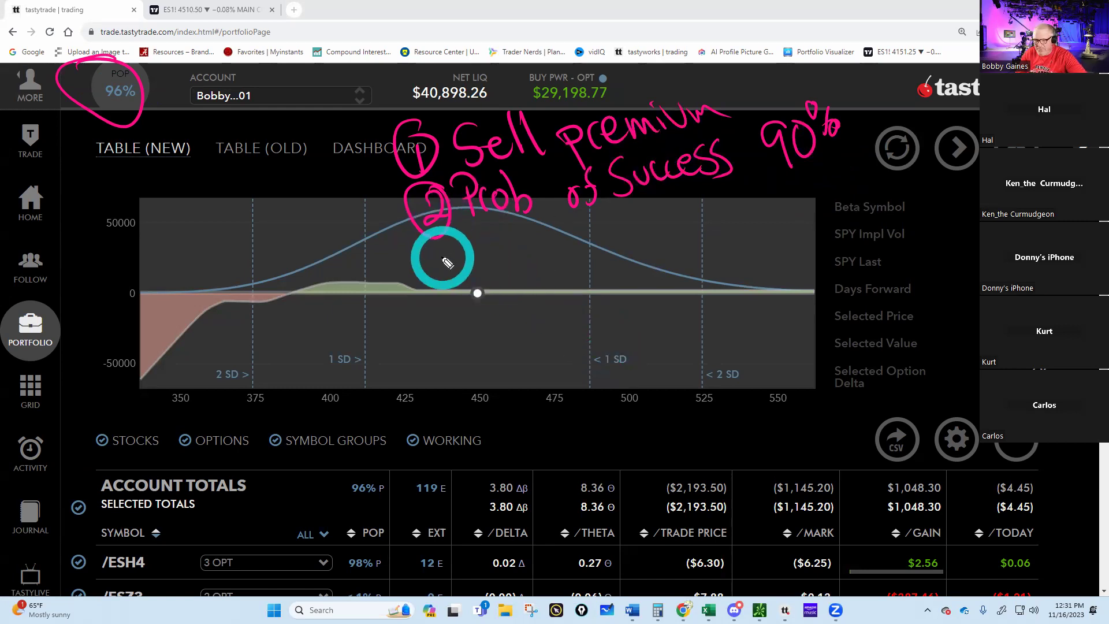
Handwrite circled item 3 "theta decay" with example option prices falling from $1 through 90, 80 and 70¢ to $10 and 0
{"action": "mouse_move", "coordinate": [432, 255]}
{"action": "left_mouse_down"}
{"action": "mouse_move", "coordinate": [424, 265]}
{"action": "mouse_move", "coordinate": [474, 228]}
{"action": "mouse_move", "coordinate": [497, 246]}
{"action": "mouse_move", "coordinate": [635, 222]}
{"action": "mouse_move", "coordinate": [628, 230]}
{"action": "mouse_move", "coordinate": [670, 202]}
{"action": "mouse_move", "coordinate": [688, 205]}
{"action": "mouse_move", "coordinate": [705, 251]}
{"action": "left_mouse_up"}
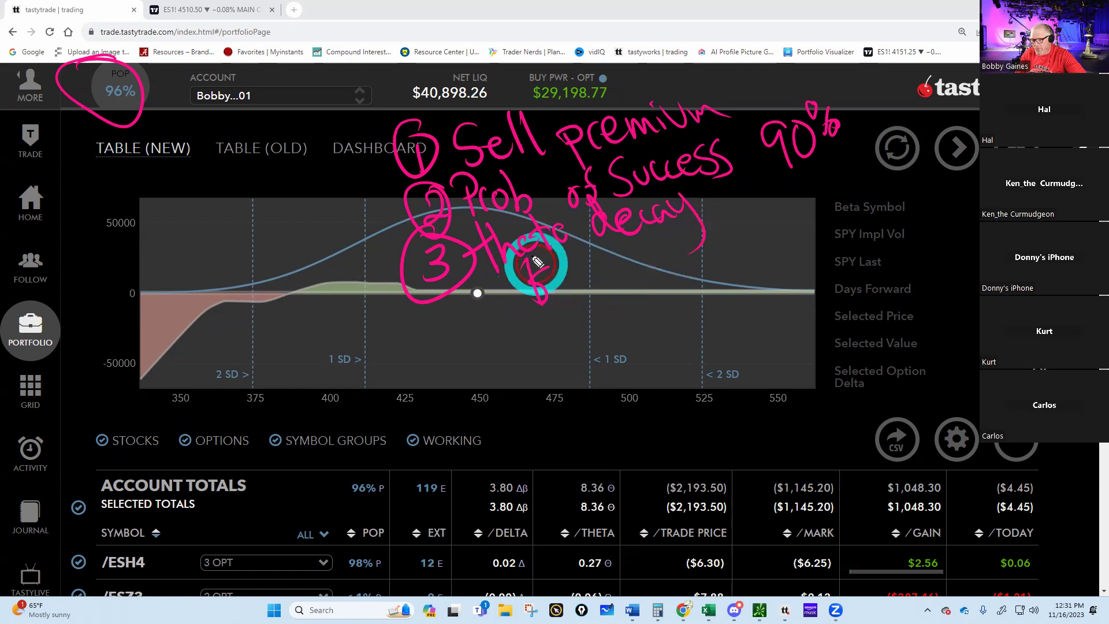
{"action": "mouse_move", "coordinate": [528, 267]}
{"action": "left_mouse_down"}
{"action": "mouse_move", "coordinate": [556, 300]}
{"action": "mouse_move", "coordinate": [554, 267]}
{"action": "mouse_move", "coordinate": [566, 322]}
{"action": "mouse_move", "coordinate": [584, 260]}
{"action": "mouse_move", "coordinate": [612, 250]}
{"action": "mouse_move", "coordinate": [626, 260]}
{"action": "mouse_move", "coordinate": [576, 241]}
{"action": "mouse_move", "coordinate": [685, 249]}
{"action": "mouse_move", "coordinate": [709, 207]}
{"action": "mouse_move", "coordinate": [742, 188]}
{"action": "mouse_move", "coordinate": [758, 229]}
{"action": "mouse_move", "coordinate": [758, 178]}
{"action": "mouse_move", "coordinate": [788, 173]}
{"action": "left_mouse_up"}
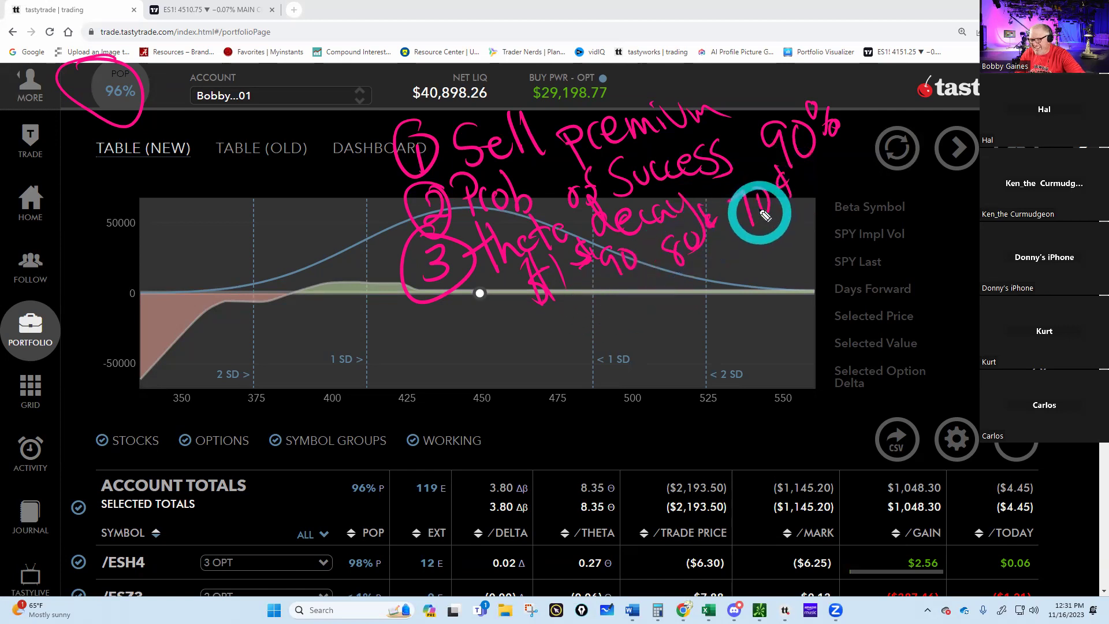
{"action": "mouse_move", "coordinate": [758, 227]}
{"action": "left_mouse_down"}
{"action": "mouse_move", "coordinate": [780, 249]}
{"action": "mouse_move", "coordinate": [777, 225]}
{"action": "mouse_move", "coordinate": [769, 267]}
{"action": "mouse_move", "coordinate": [720, 263]}
{"action": "mouse_move", "coordinate": [726, 272]}
{"action": "mouse_move", "coordinate": [718, 247]}
{"action": "mouse_move", "coordinate": [711, 279]}
{"action": "mouse_move", "coordinate": [733, 248]}
{"action": "mouse_move", "coordinate": [739, 257]}
{"action": "left_mouse_up"}
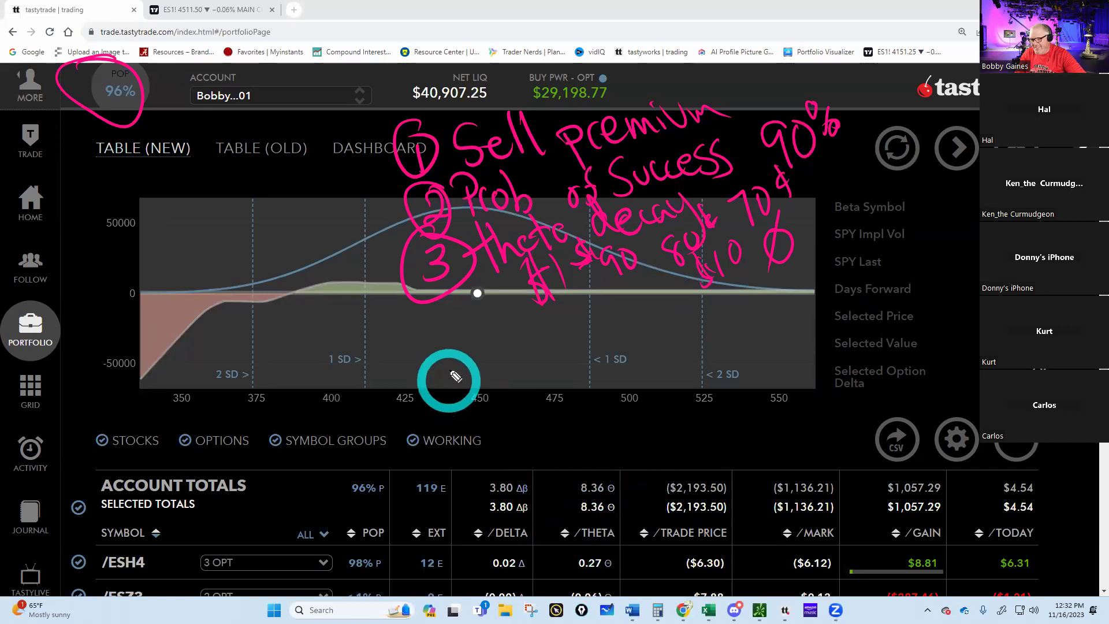
Handwrite circled items 4 "Manage Chaos" and 5 "Rinse + Repeat", and draw a long curve beneath them
{"action": "mouse_move", "coordinate": [440, 339]}
{"action": "left_mouse_down"}
{"action": "mouse_move", "coordinate": [433, 347]}
{"action": "mouse_move", "coordinate": [439, 323]}
{"action": "mouse_move", "coordinate": [440, 391]}
{"action": "mouse_move", "coordinate": [489, 358]}
{"action": "left_mouse_up"}
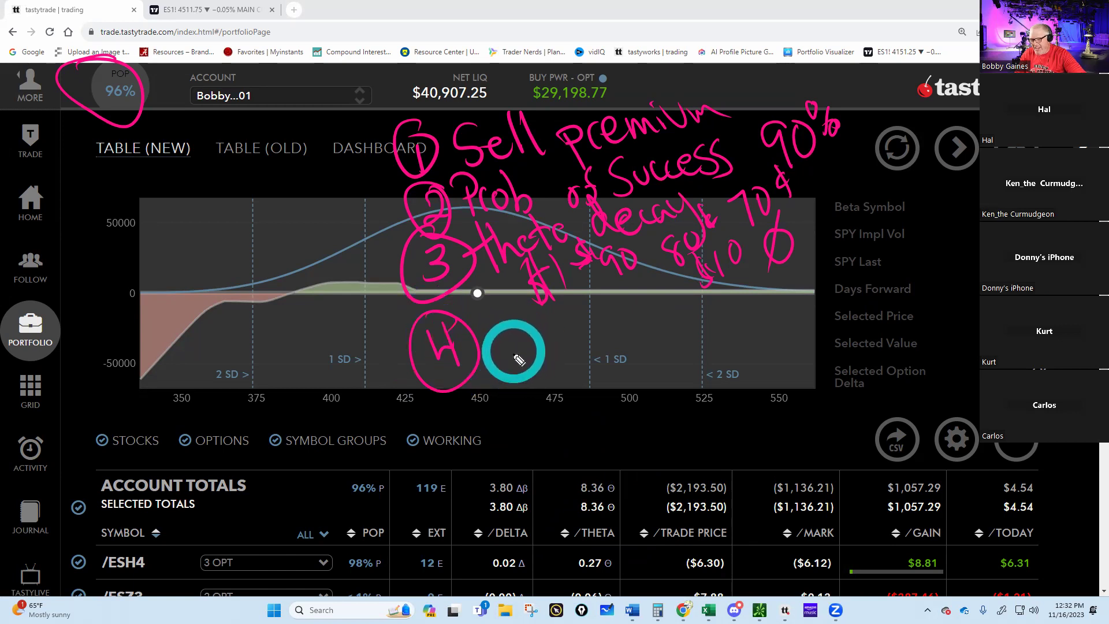
{"action": "mouse_move", "coordinate": [497, 355]}
{"action": "left_mouse_down"}
{"action": "mouse_move", "coordinate": [504, 344]}
{"action": "mouse_move", "coordinate": [538, 349]}
{"action": "mouse_move", "coordinate": [549, 324]}
{"action": "mouse_move", "coordinate": [579, 315]}
{"action": "mouse_move", "coordinate": [688, 306]}
{"action": "mouse_move", "coordinate": [704, 291]}
{"action": "mouse_move", "coordinate": [711, 315]}
{"action": "left_mouse_up"}
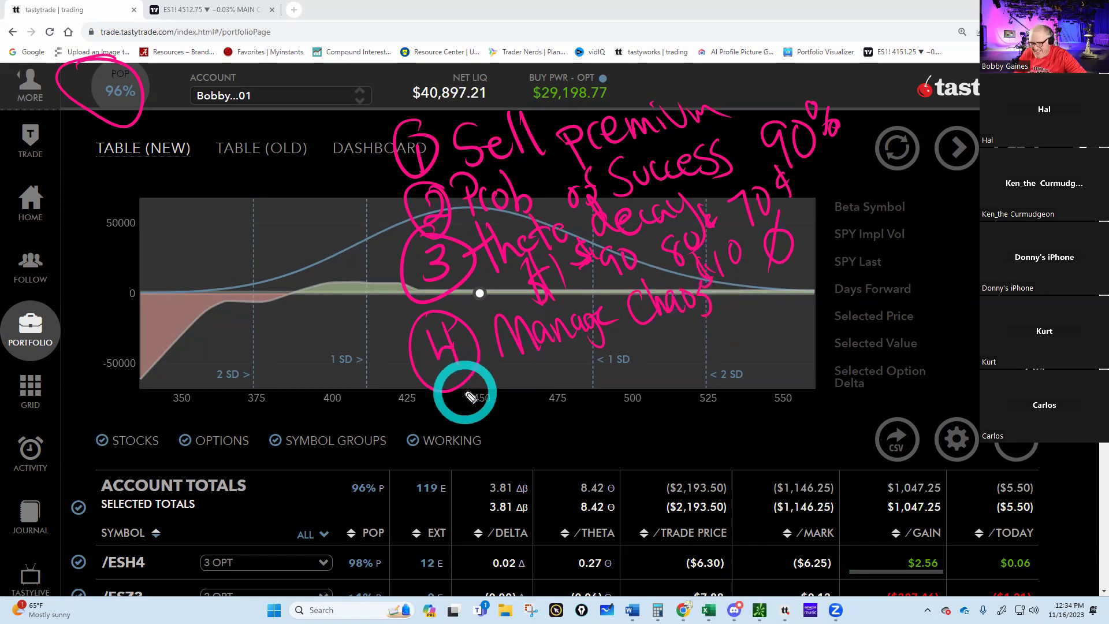
{"action": "mouse_move", "coordinate": [462, 389]}
{"action": "left_mouse_down"}
{"action": "mouse_move", "coordinate": [452, 429]}
{"action": "mouse_move", "coordinate": [425, 453]}
{"action": "mouse_move", "coordinate": [529, 391]}
{"action": "mouse_move", "coordinate": [607, 399]}
{"action": "mouse_move", "coordinate": [676, 361]}
{"action": "mouse_move", "coordinate": [702, 326]}
{"action": "mouse_move", "coordinate": [834, 300]}
{"action": "mouse_move", "coordinate": [859, 265]}
{"action": "left_mouse_up"}
{"action": "mouse_move", "coordinate": [838, 370]}
{"action": "left_mouse_down"}
{"action": "mouse_move", "coordinate": [700, 389]}
{"action": "mouse_move", "coordinate": [540, 531]}
{"action": "left_mouse_up"}
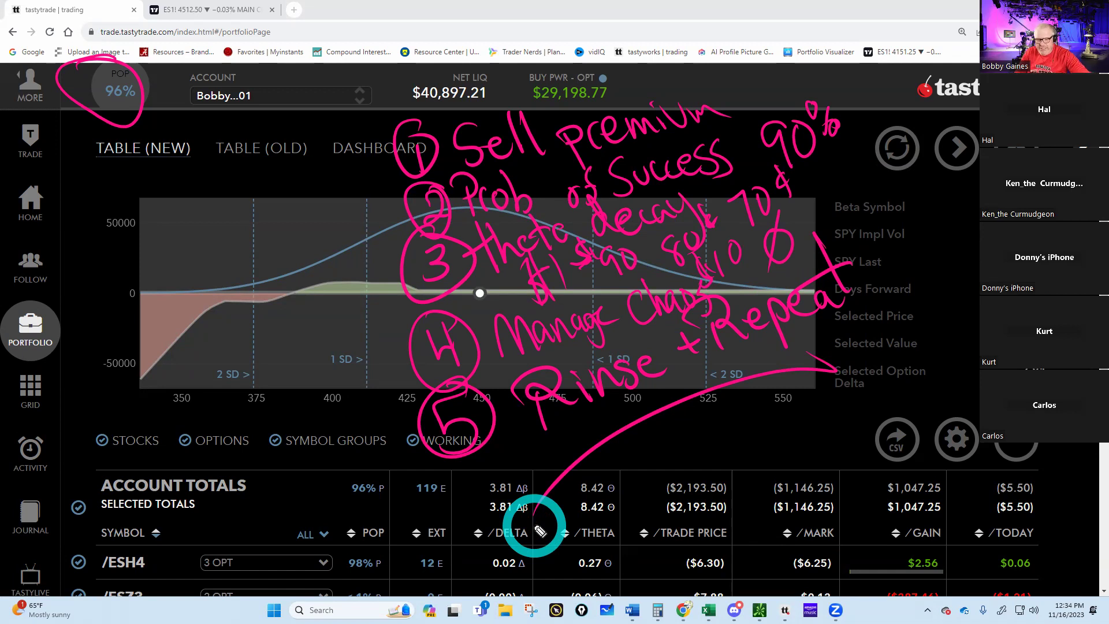
Handwrite "Written plan" with curved strokes under it beside the numbered list, and clear all annotations
{"action": "mouse_move", "coordinate": [173, 237]}
{"action": "left_mouse_down"}
{"action": "mouse_move", "coordinate": [222, 254]}
{"action": "mouse_move", "coordinate": [240, 163]}
{"action": "mouse_move", "coordinate": [283, 190]}
{"action": "mouse_move", "coordinate": [312, 168]}
{"action": "mouse_move", "coordinate": [255, 324]}
{"action": "mouse_move", "coordinate": [247, 277]}
{"action": "mouse_move", "coordinate": [231, 260]}
{"action": "mouse_move", "coordinate": [302, 249]}
{"action": "mouse_move", "coordinate": [240, 389]}
{"action": "mouse_move", "coordinate": [344, 360]}
{"action": "mouse_move", "coordinate": [313, 399]}
{"action": "left_mouse_up"}
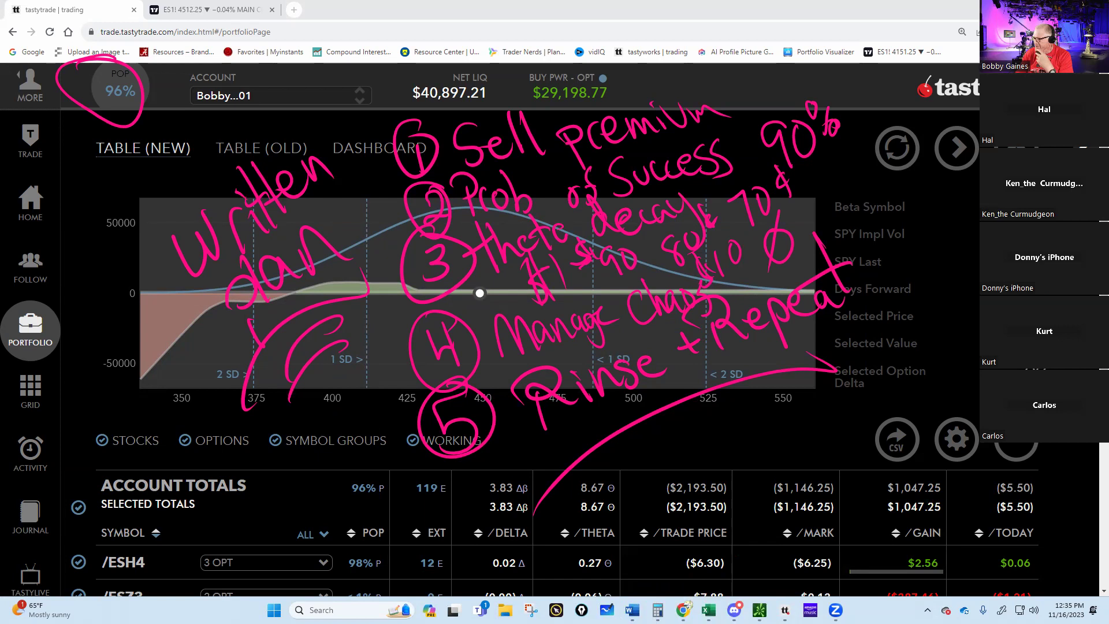
{"action": "key", "text": "Escape"}
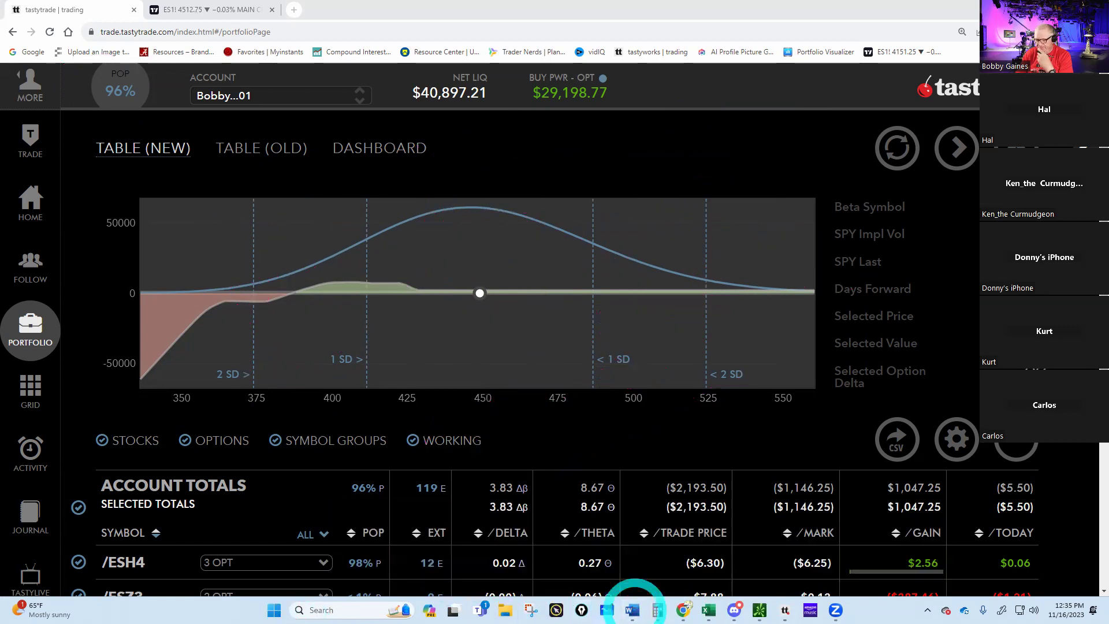
Switch to Word, open the recommended trading plan document dated 10.03.2023, and close the ProWritingAid pane
{"action": "mouse_move", "coordinate": [632, 607]}
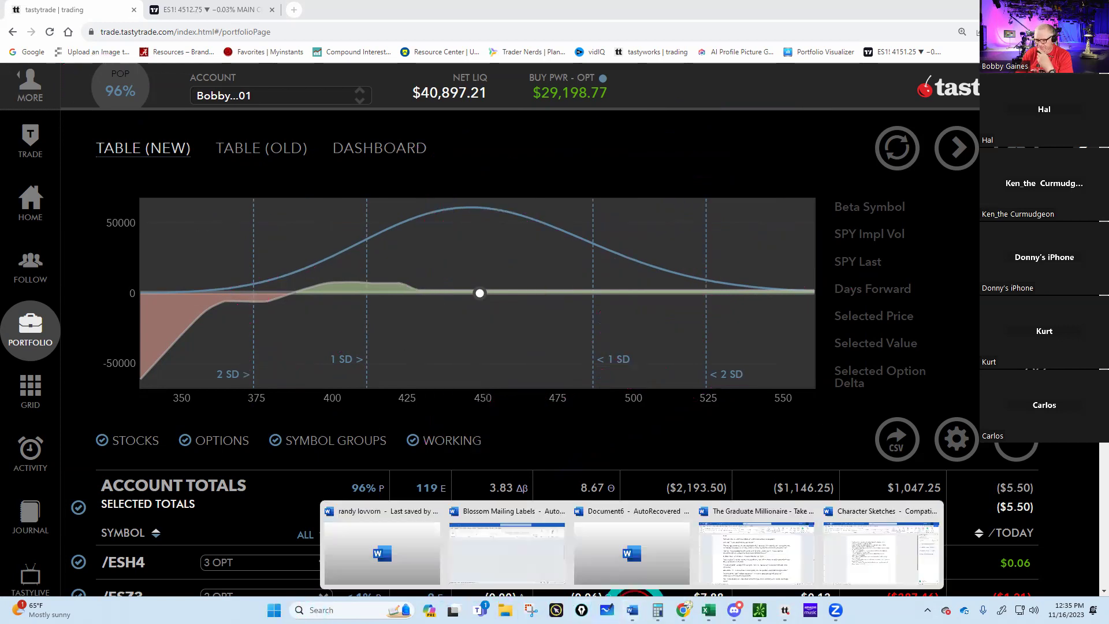
{"action": "left_click", "coordinate": [774, 547]}
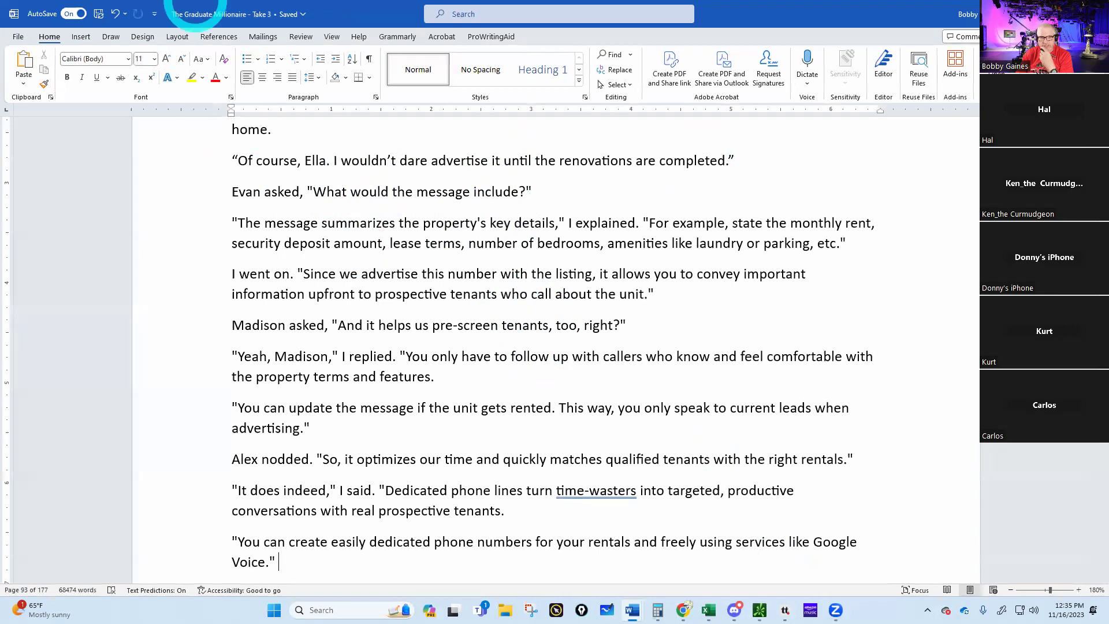
{"action": "left_click", "coordinate": [16, 38]}
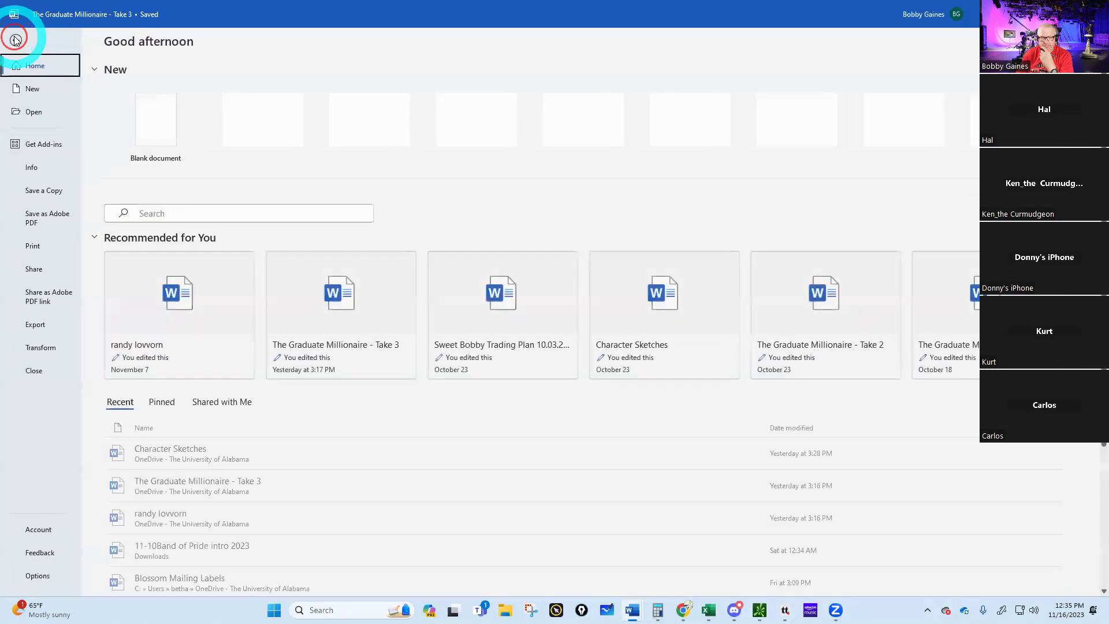
{"action": "scroll", "coordinate": [193, 403], "scroll_direction": "down", "scroll_amount": 2}
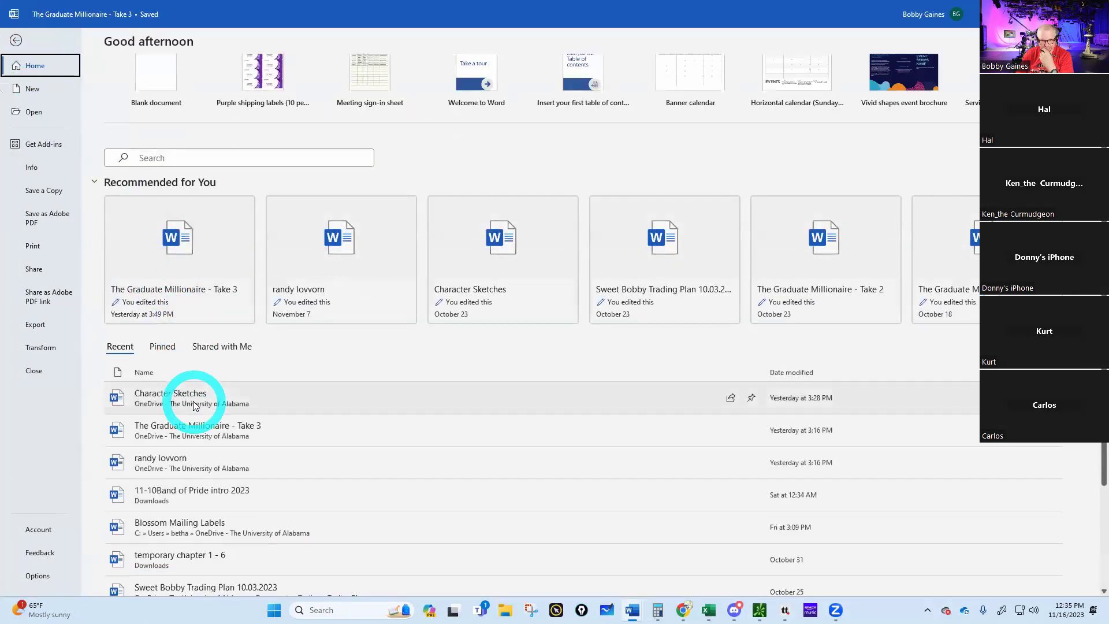
{"action": "scroll", "coordinate": [193, 403], "scroll_direction": "down", "scroll_amount": 1}
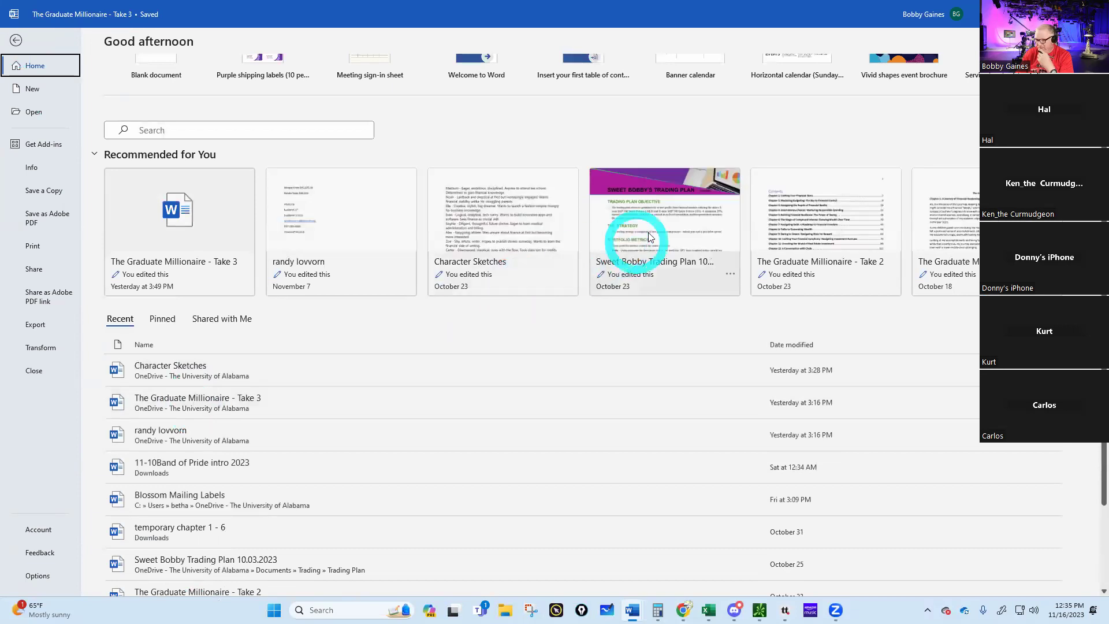
{"action": "left_click", "coordinate": [670, 220]}
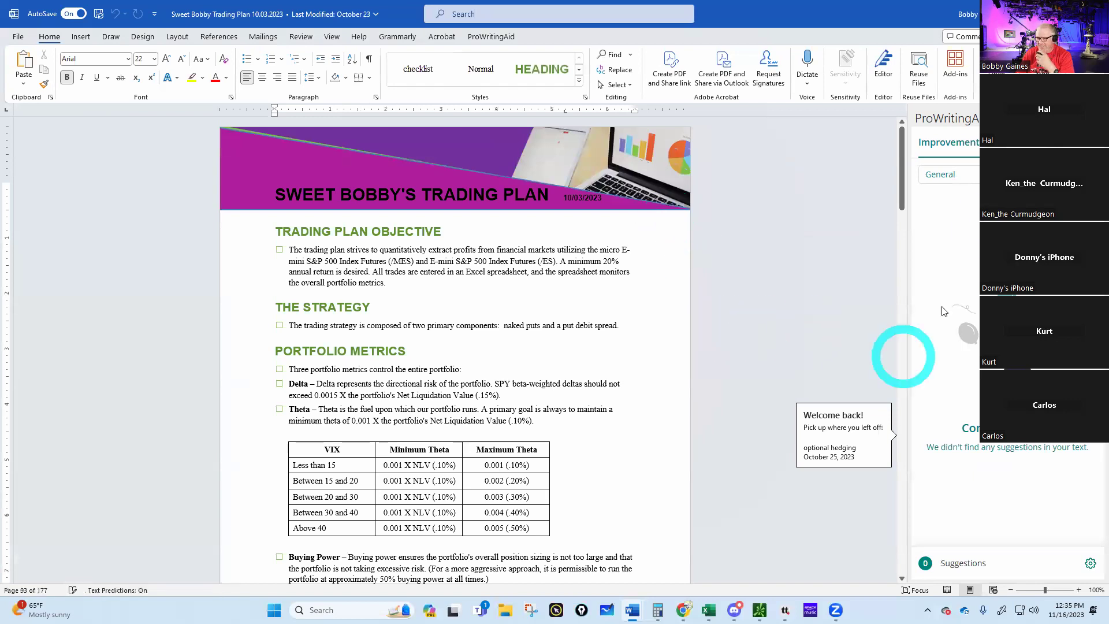
{"action": "left_click", "coordinate": [833, 255]}
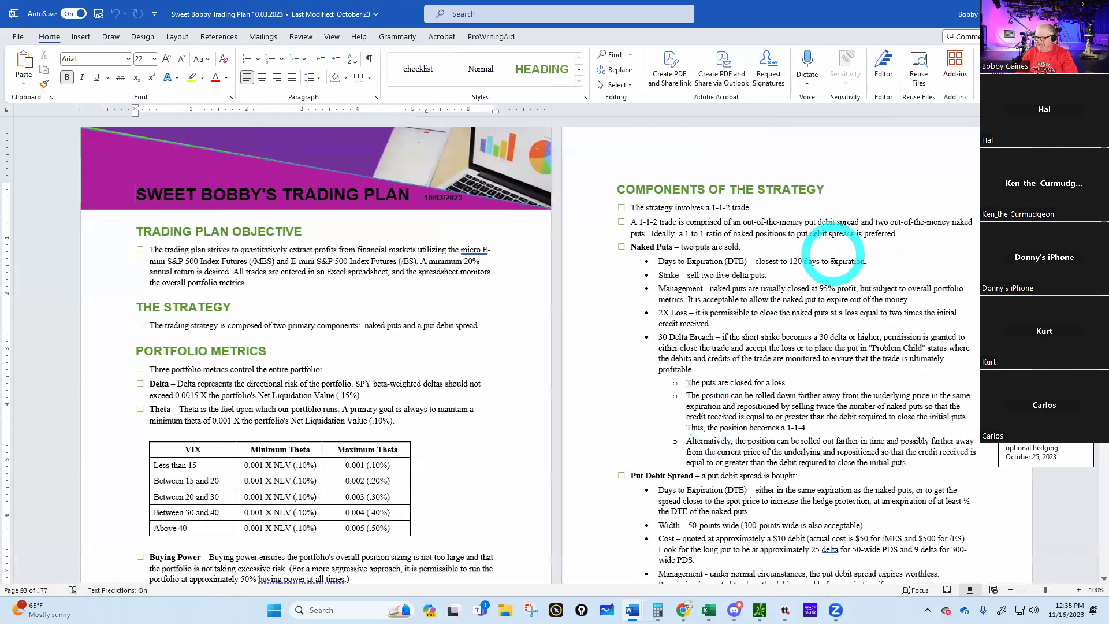
Set the trading plan to one-page view and enlarge it to 204% for reading
{"action": "left_click", "coordinate": [332, 38]}
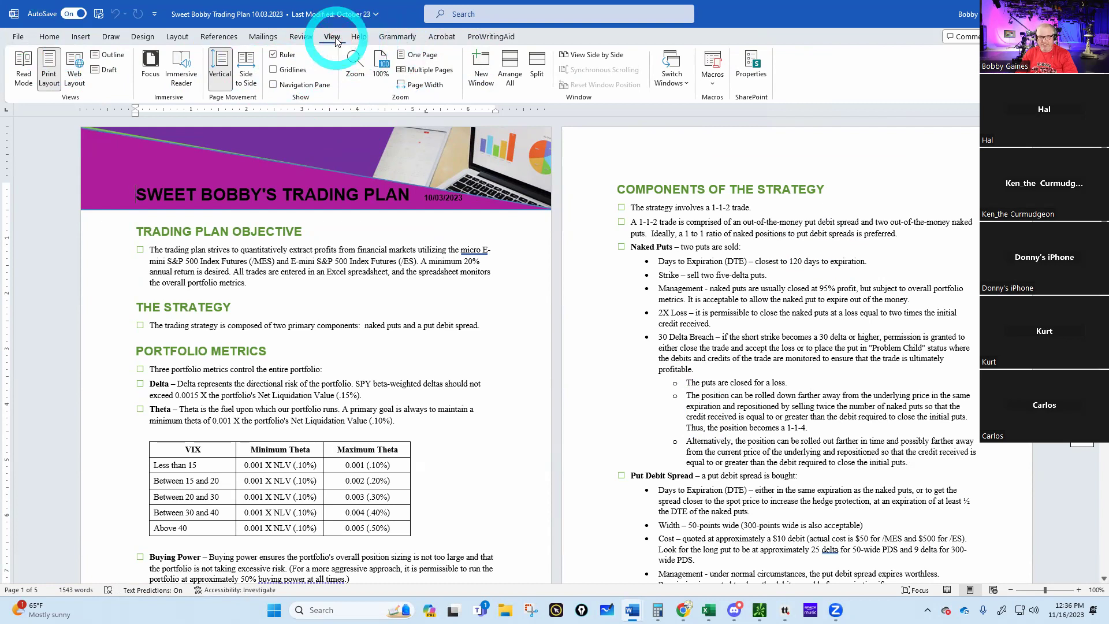
{"action": "left_click", "coordinate": [421, 55]}
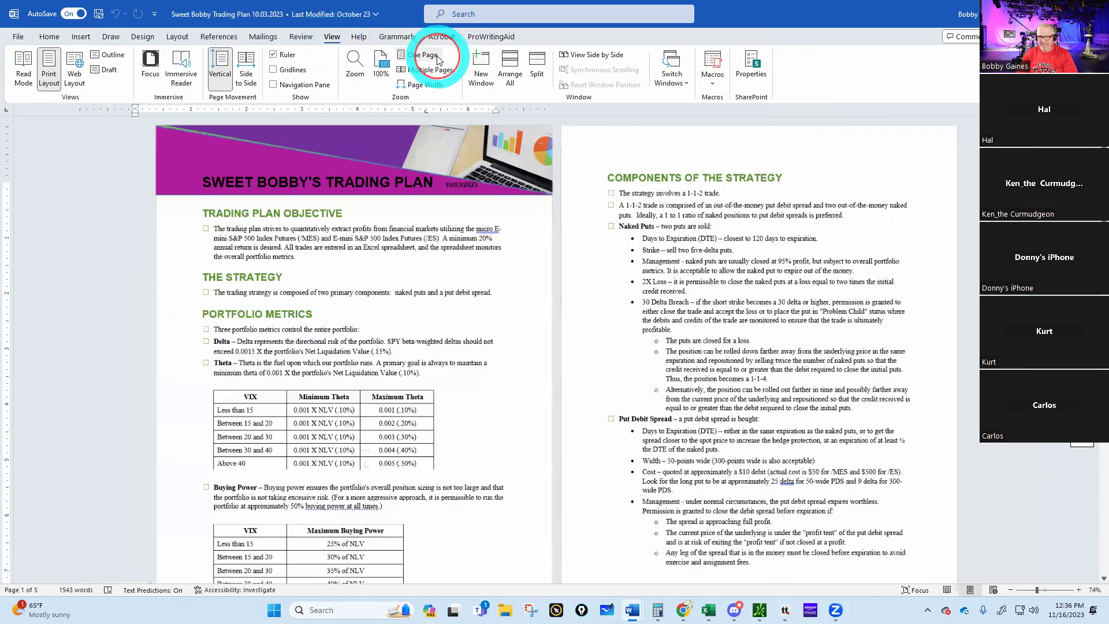
{"action": "scroll", "coordinate": [636, 181], "scroll_direction": "up", "scroll_amount": 12}
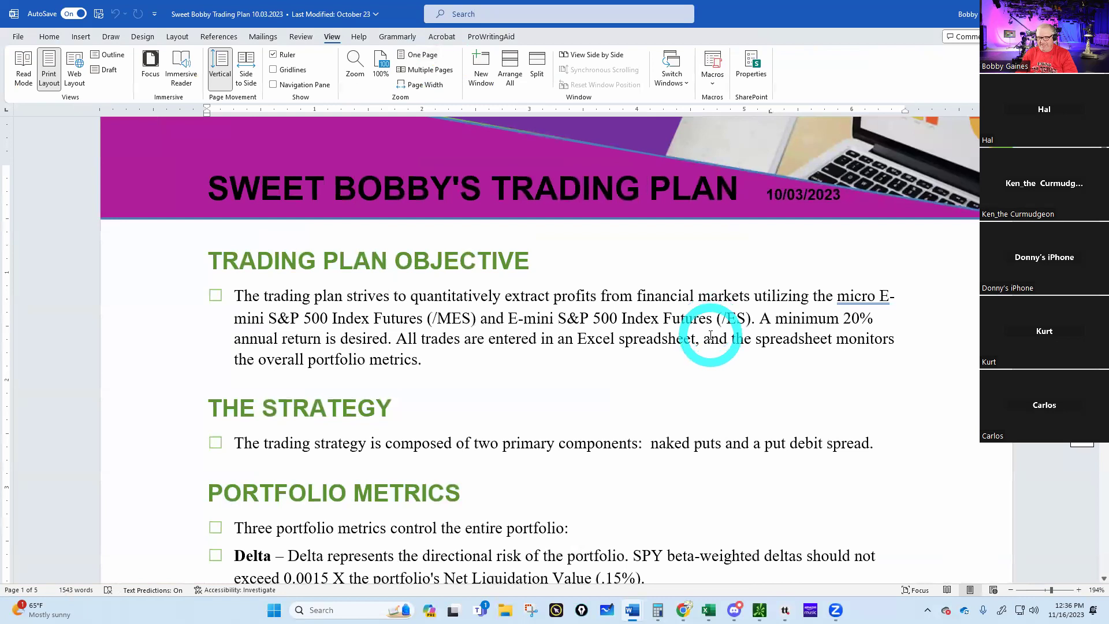
{"action": "scroll", "coordinate": [710, 326], "scroll_direction": "up", "scroll_amount": 1}
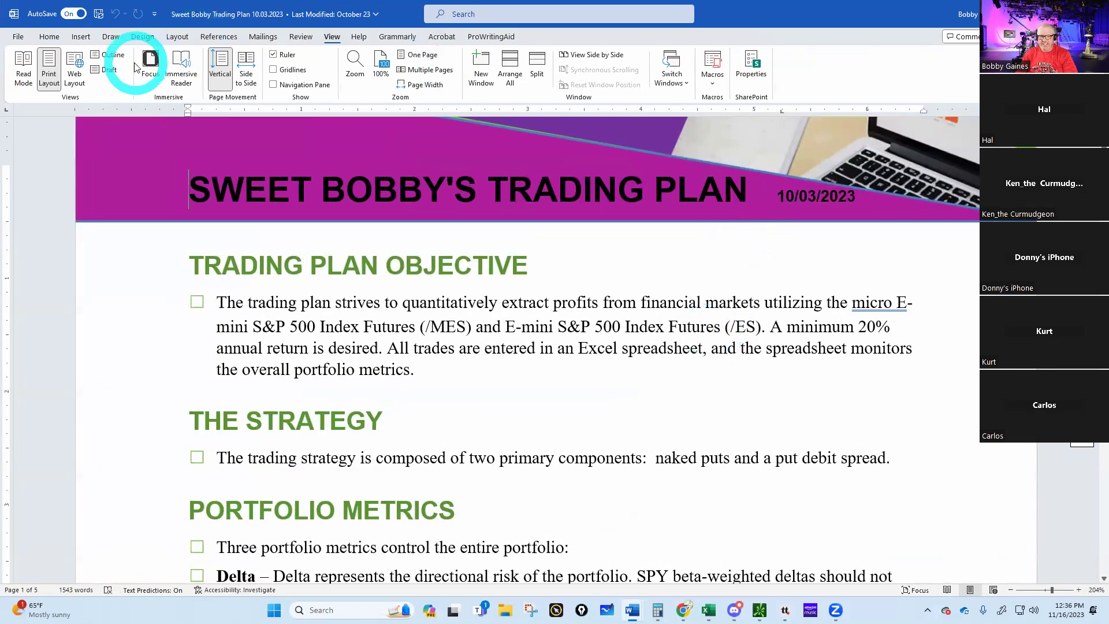
Save a copy of the trading plan in the same OneDrive folder, changing the date in its file name to 11.16.2023
{"action": "left_click", "coordinate": [18, 37]}
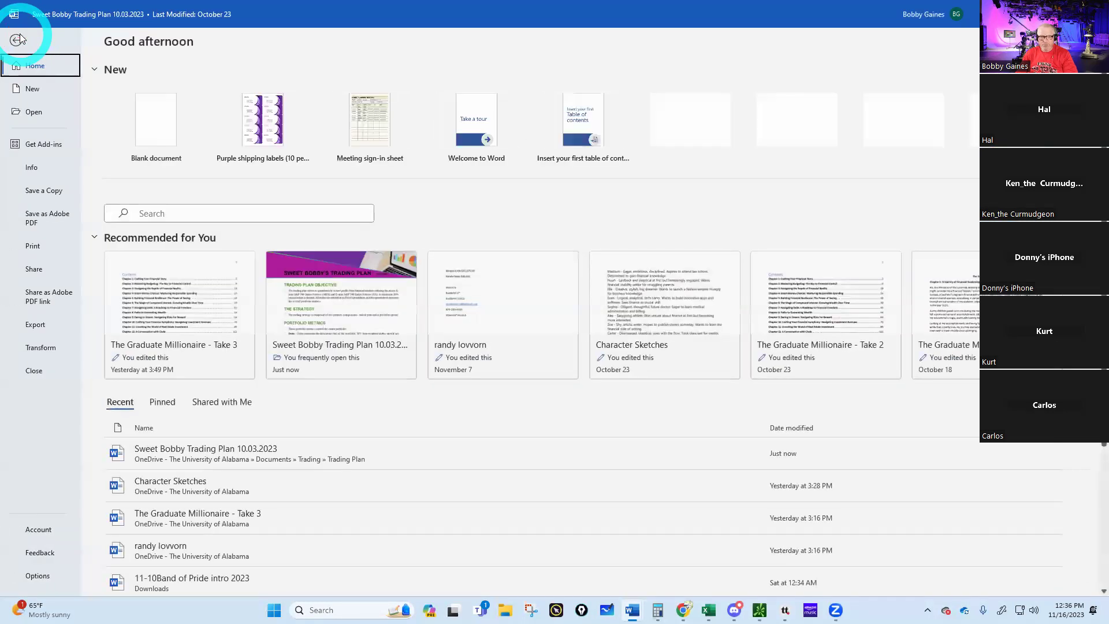
{"action": "left_click", "coordinate": [44, 191]}
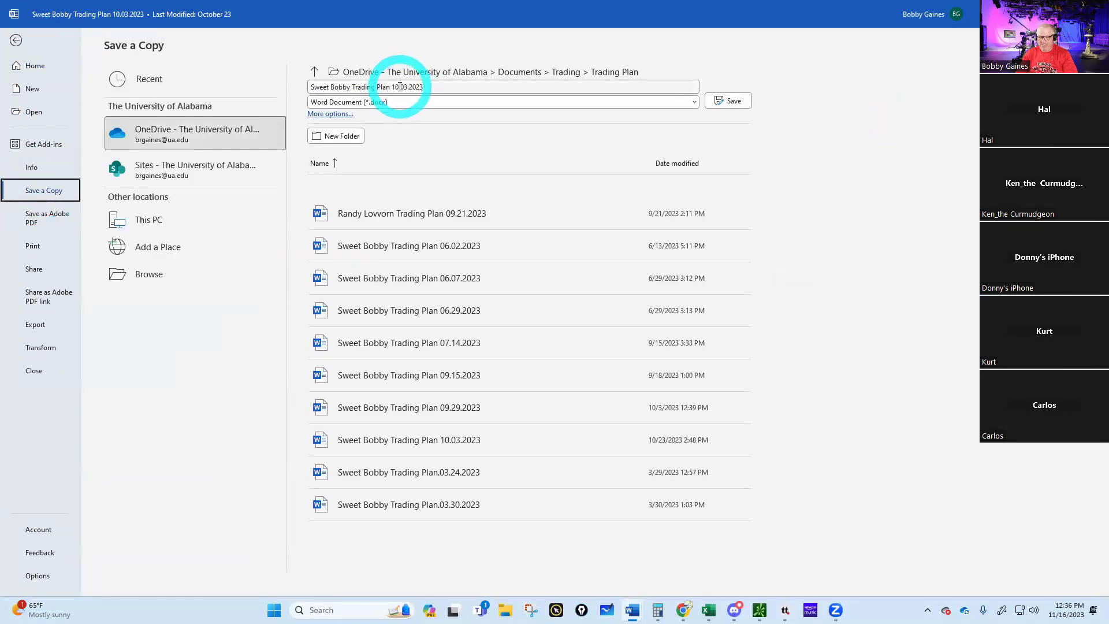
{"action": "left_click", "coordinate": [400, 86]}
{"action": "left_click", "coordinate": [395, 87]}
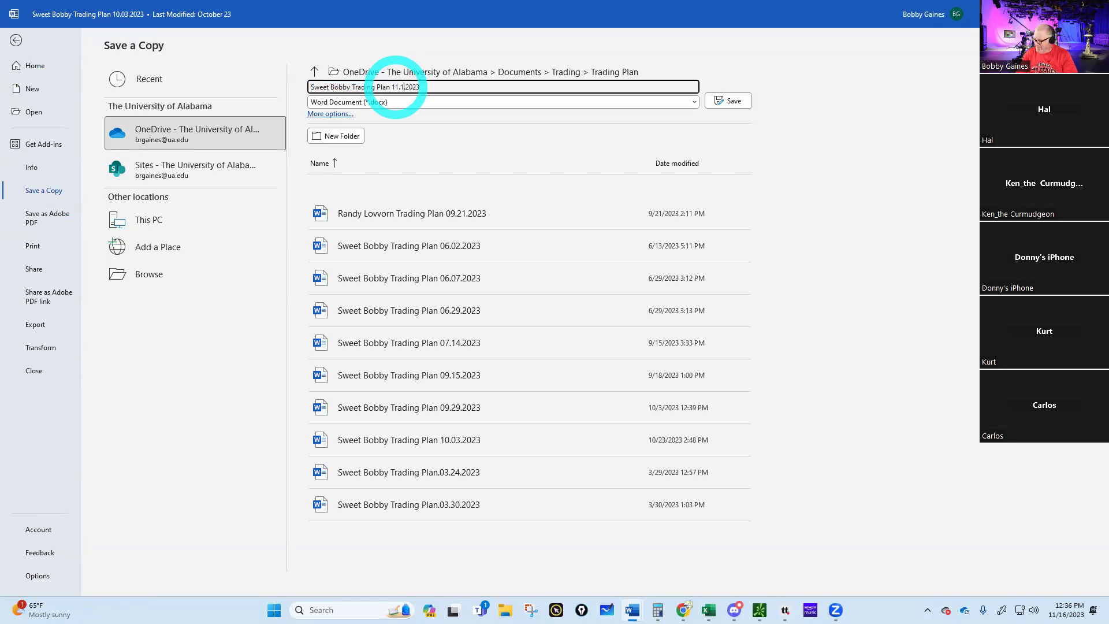
{"action": "left_click", "coordinate": [734, 102]}
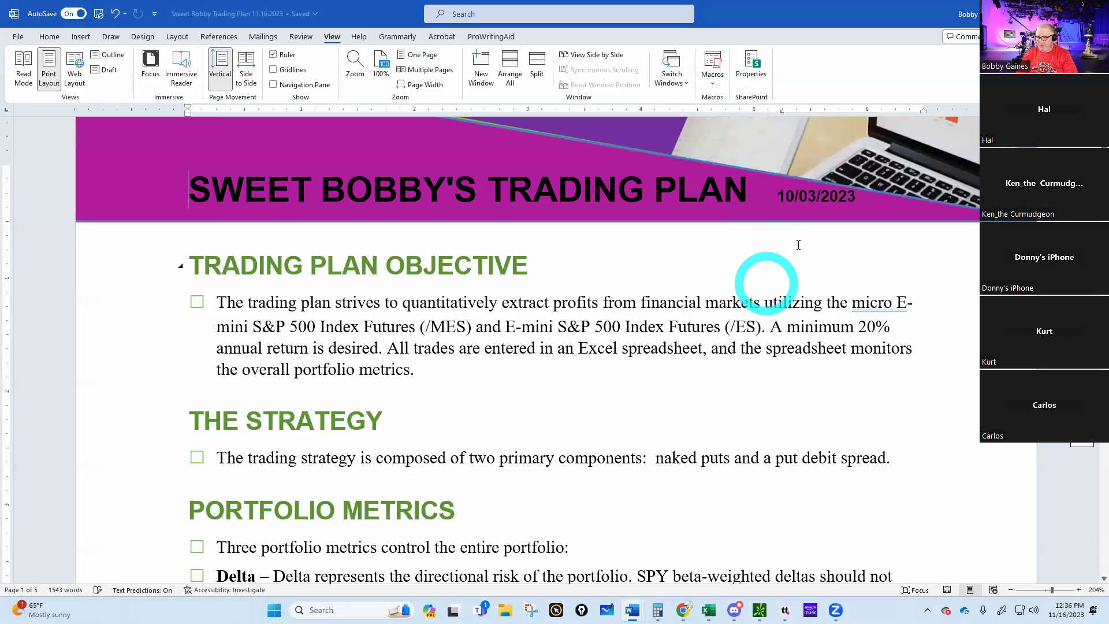
Change the date beside the trading plan's title to 11/16/2023
{"action": "left_click", "coordinate": [788, 194]}
{"action": "key", "text": "Delete"}
{"action": "type", "text": "1"}
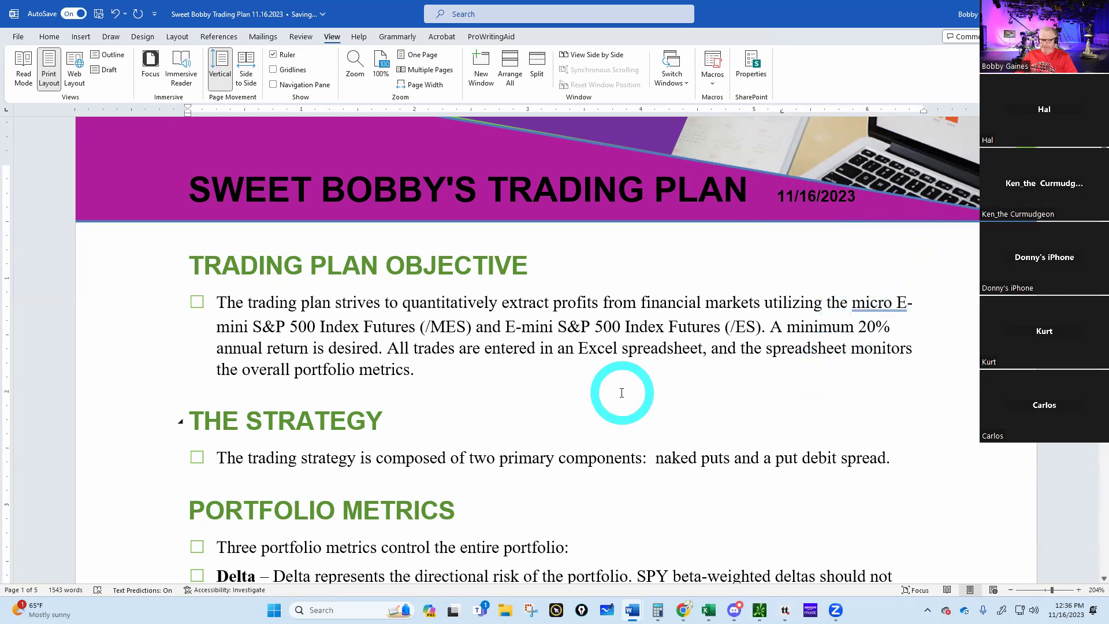
Read through the plan's objective, strategy and portfolio metrics, including the delta, theta and buying power rules with their VIX tables
{"action": "scroll", "coordinate": [591, 381], "scroll_direction": "up", "scroll_amount": 1}
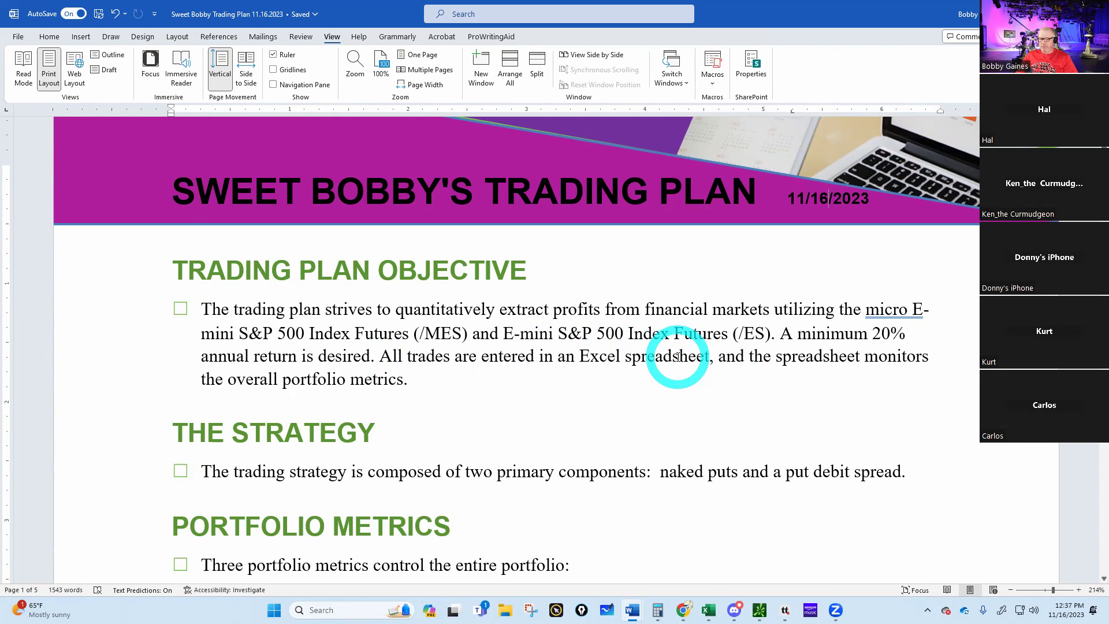
{"action": "scroll", "coordinate": [678, 356], "scroll_direction": "down", "scroll_amount": 4}
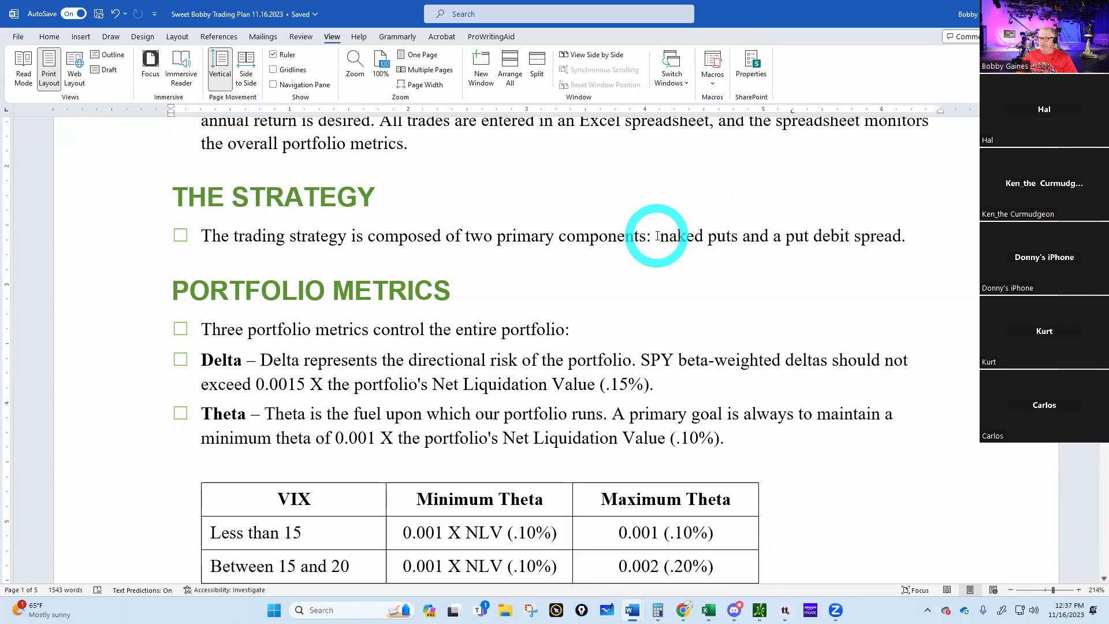
{"action": "scroll", "coordinate": [657, 236], "scroll_direction": "down", "scroll_amount": 2}
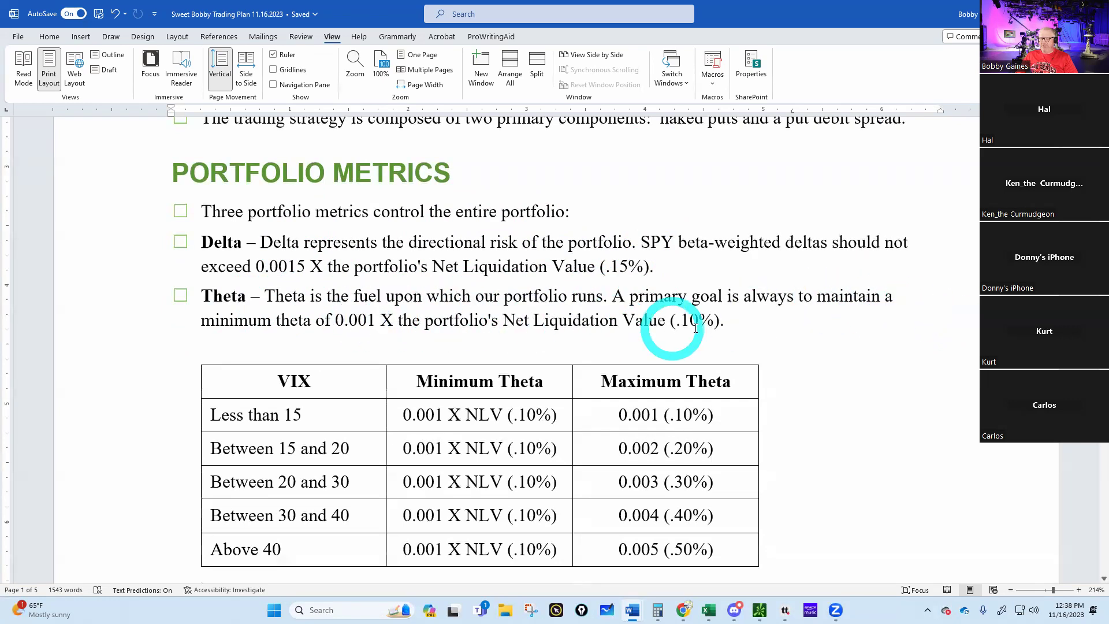
{"action": "scroll", "coordinate": [701, 317], "scroll_direction": "down", "scroll_amount": 2}
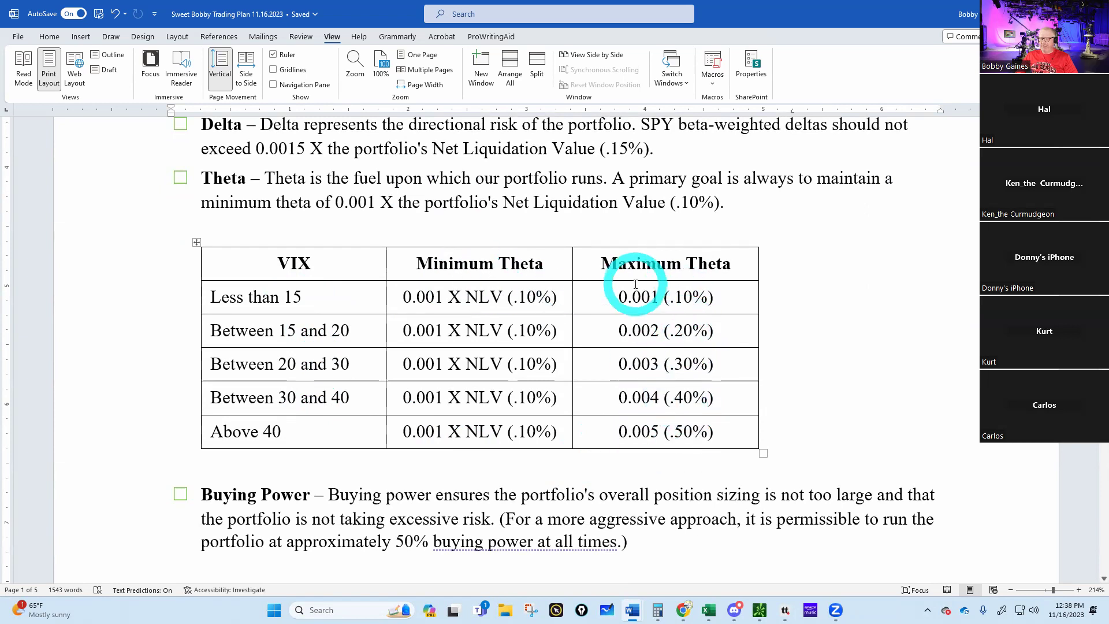
{"action": "scroll", "coordinate": [635, 285], "scroll_direction": "down", "scroll_amount": 3}
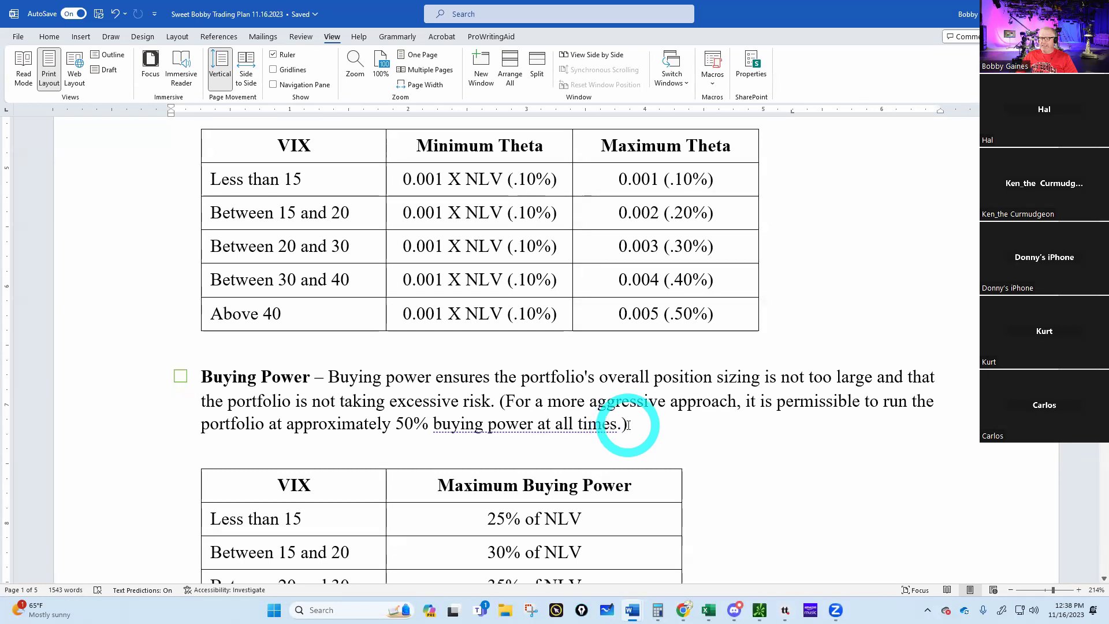
{"action": "scroll", "coordinate": [628, 425], "scroll_direction": "down", "scroll_amount": 3}
{"action": "scroll", "coordinate": [628, 425], "scroll_direction": "down", "scroll_amount": 2}
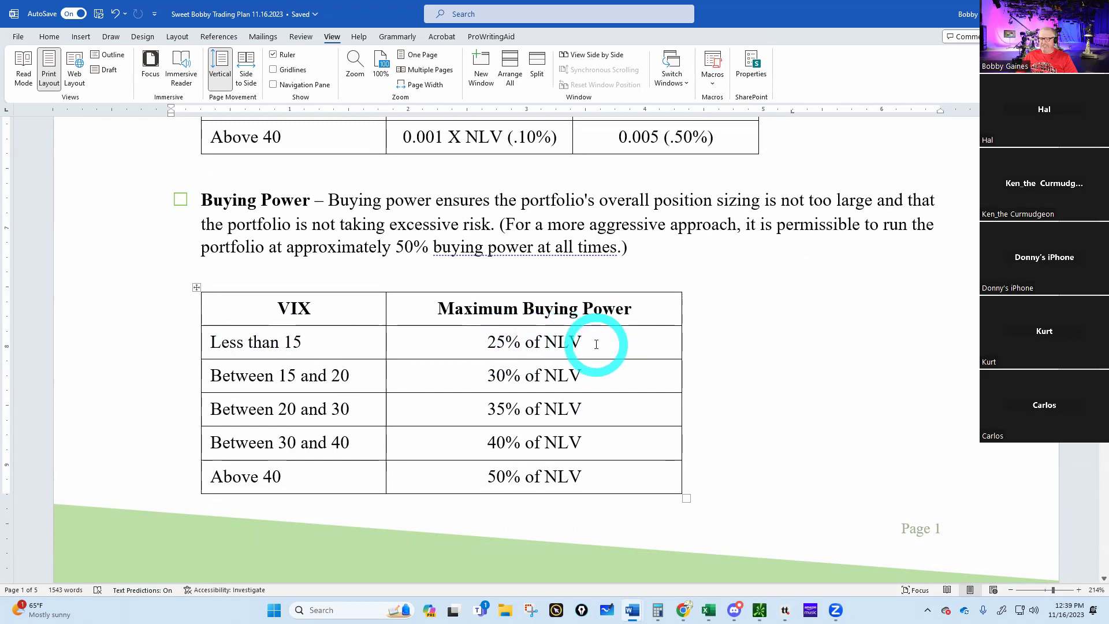
Read through the components of the strategy, covering the 1-1-2 trade structure and the naked put rules on expiration, strike, management, 2X loss and 30 delta breach
{"action": "scroll", "coordinate": [596, 344], "scroll_direction": "down", "scroll_amount": 7}
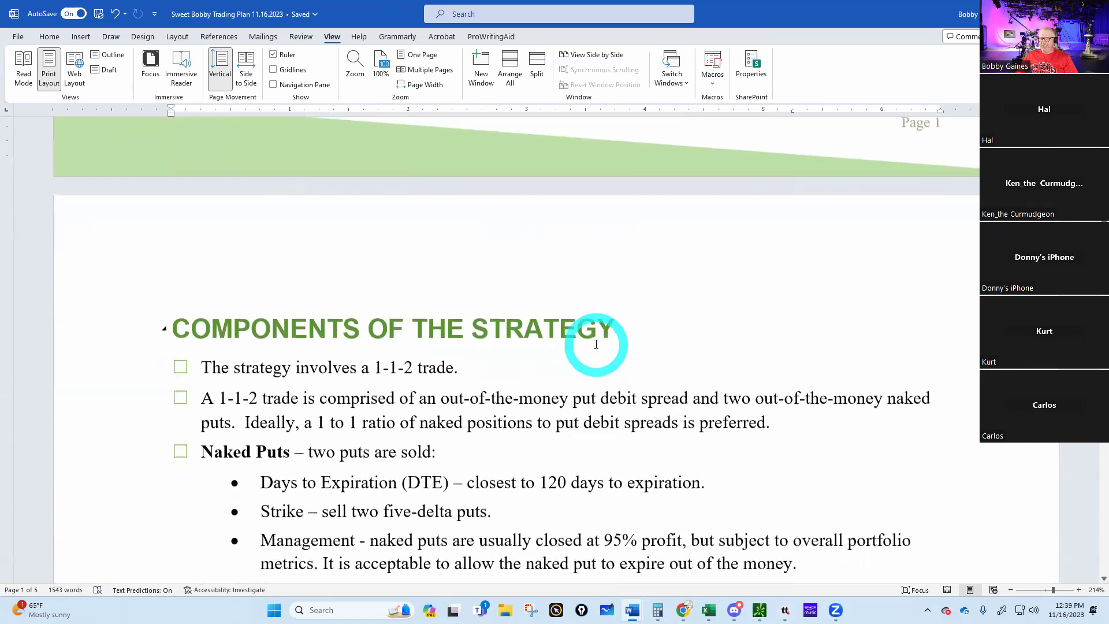
{"action": "scroll", "coordinate": [596, 345], "scroll_direction": "down", "scroll_amount": 3}
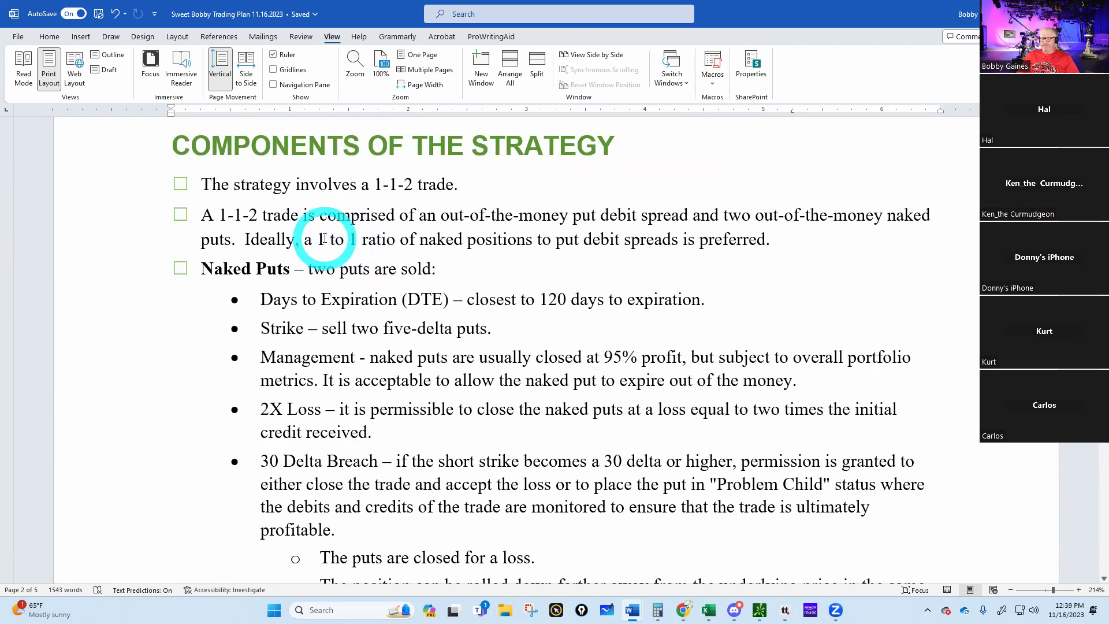
{"action": "scroll", "coordinate": [321, 238], "scroll_direction": "down", "scroll_amount": 1}
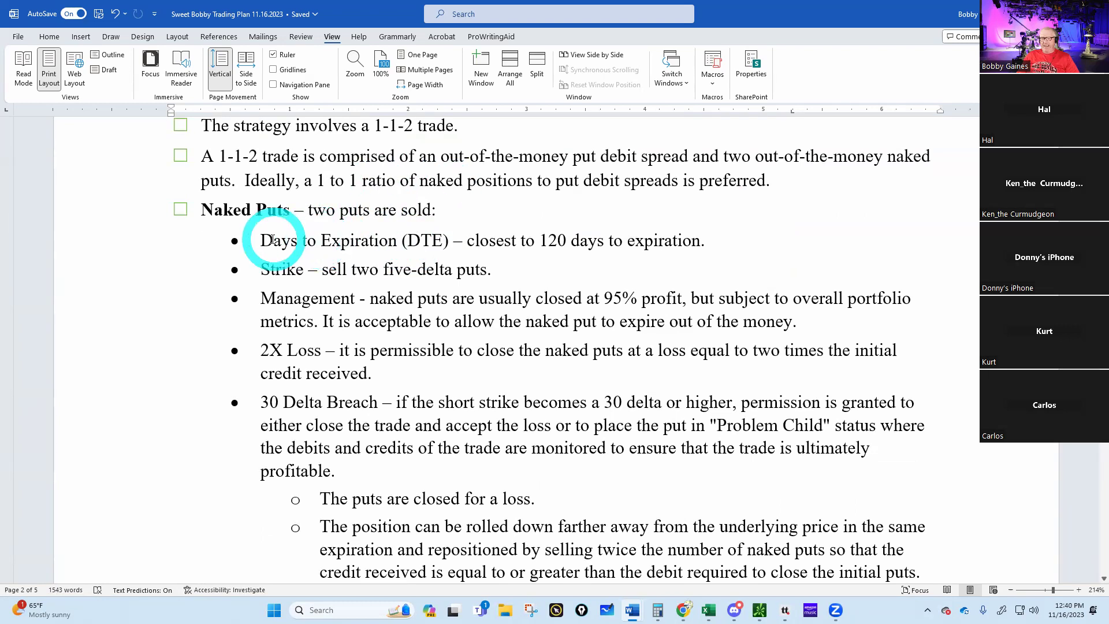
{"action": "mouse_move", "coordinate": [259, 238]}
{"action": "left_mouse_down"}
{"action": "mouse_move", "coordinate": [708, 244]}
{"action": "mouse_move", "coordinate": [649, 297]}
{"action": "mouse_move", "coordinate": [754, 397]}
{"action": "mouse_move", "coordinate": [807, 513]}
{"action": "mouse_move", "coordinate": [757, 374]}
{"action": "mouse_move", "coordinate": [597, 254]}
{"action": "mouse_move", "coordinate": [421, 236]}
{"action": "mouse_move", "coordinate": [260, 242]}
{"action": "mouse_move", "coordinate": [725, 248]}
{"action": "mouse_move", "coordinate": [263, 239]}
{"action": "left_mouse_up"}
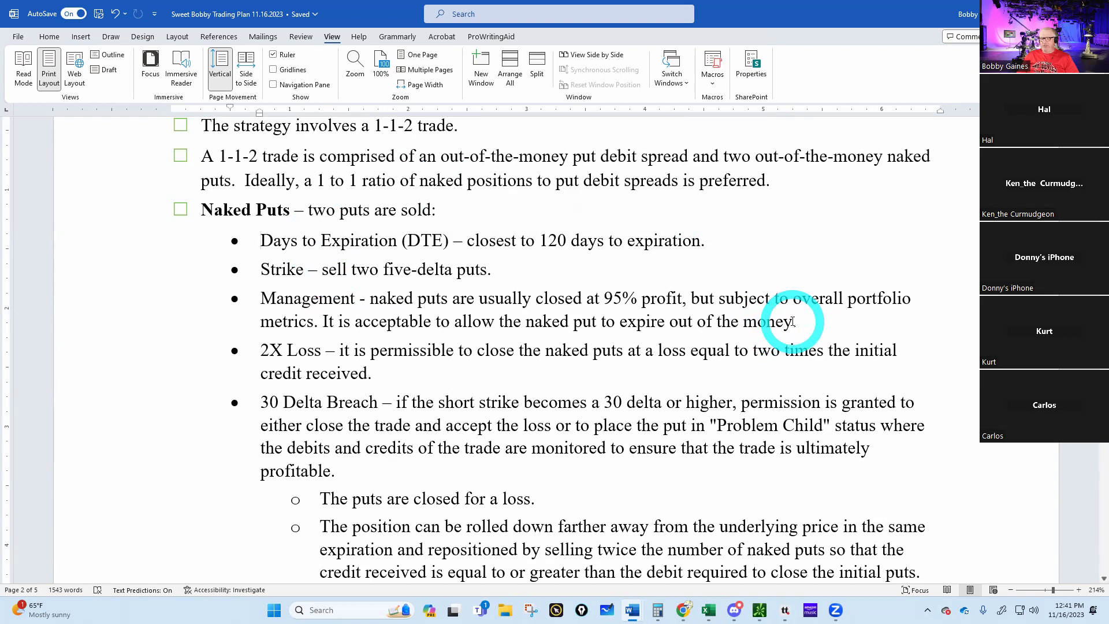
{"action": "scroll", "coordinate": [789, 316], "scroll_direction": "down", "scroll_amount": 3}
{"action": "scroll", "coordinate": [792, 315], "scroll_direction": "up", "scroll_amount": 2}
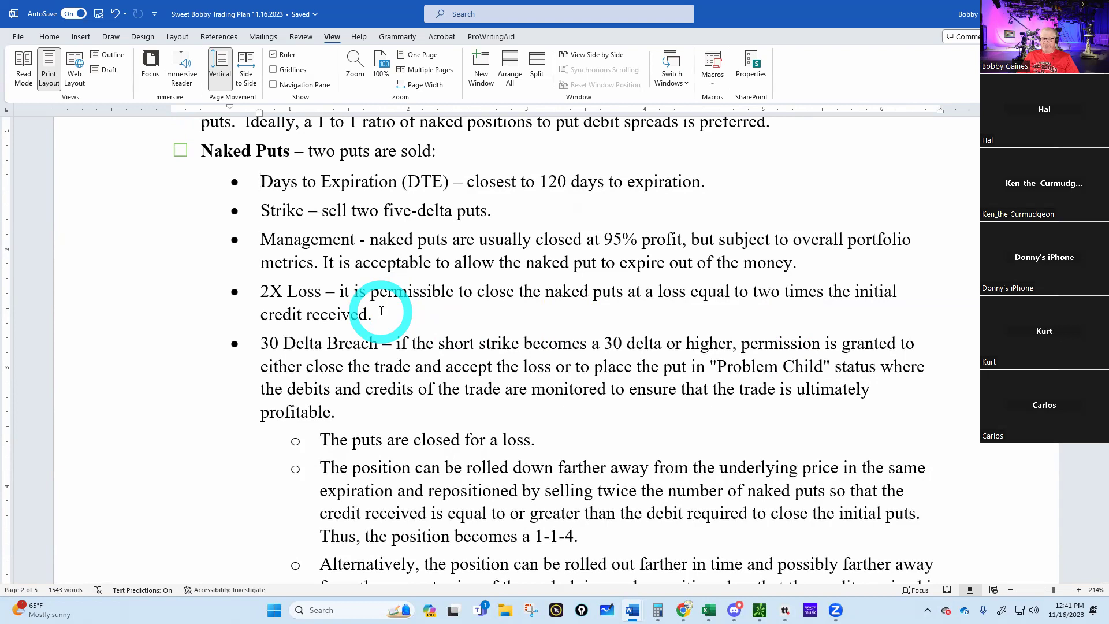
{"action": "scroll", "coordinate": [391, 303], "scroll_direction": "down", "scroll_amount": 3}
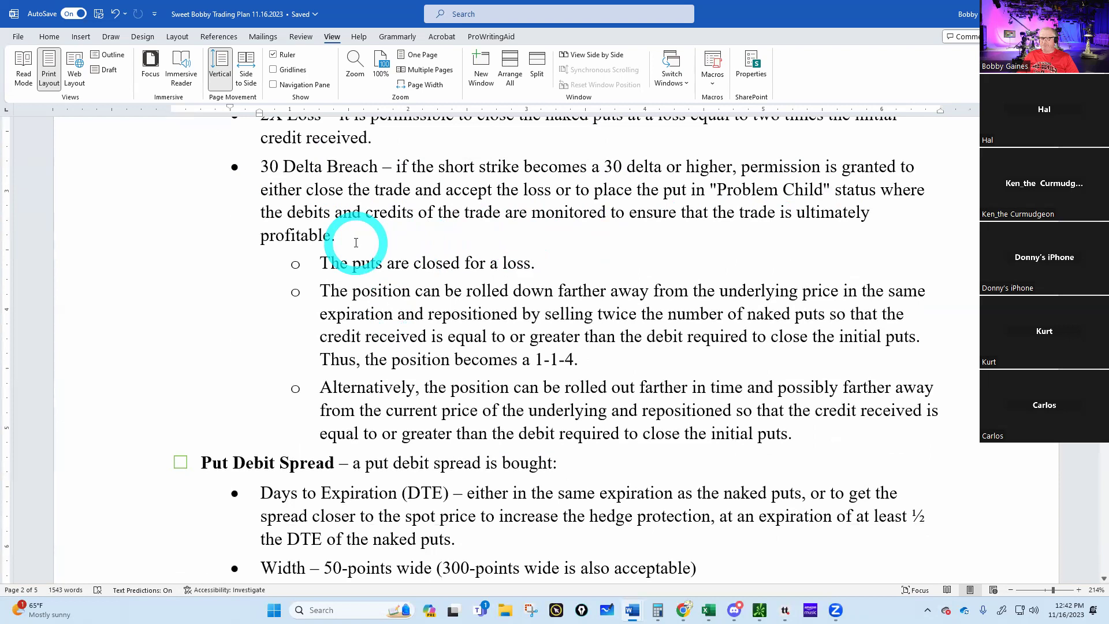
{"action": "scroll", "coordinate": [356, 243], "scroll_direction": "down", "scroll_amount": 1}
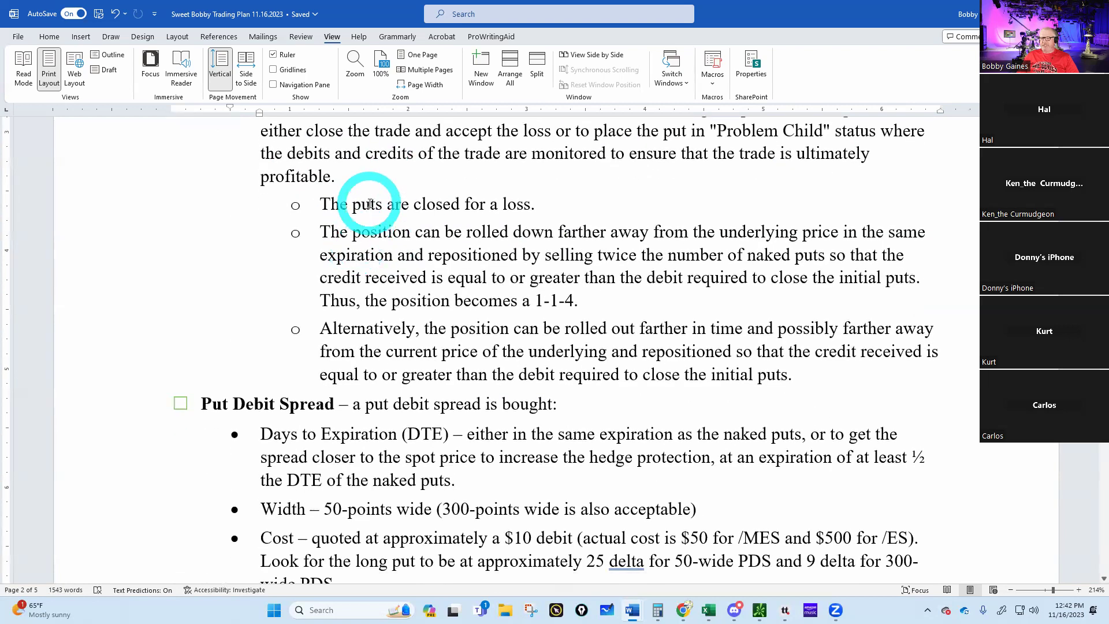
{"action": "scroll", "coordinate": [368, 204], "scroll_direction": "up", "scroll_amount": 2}
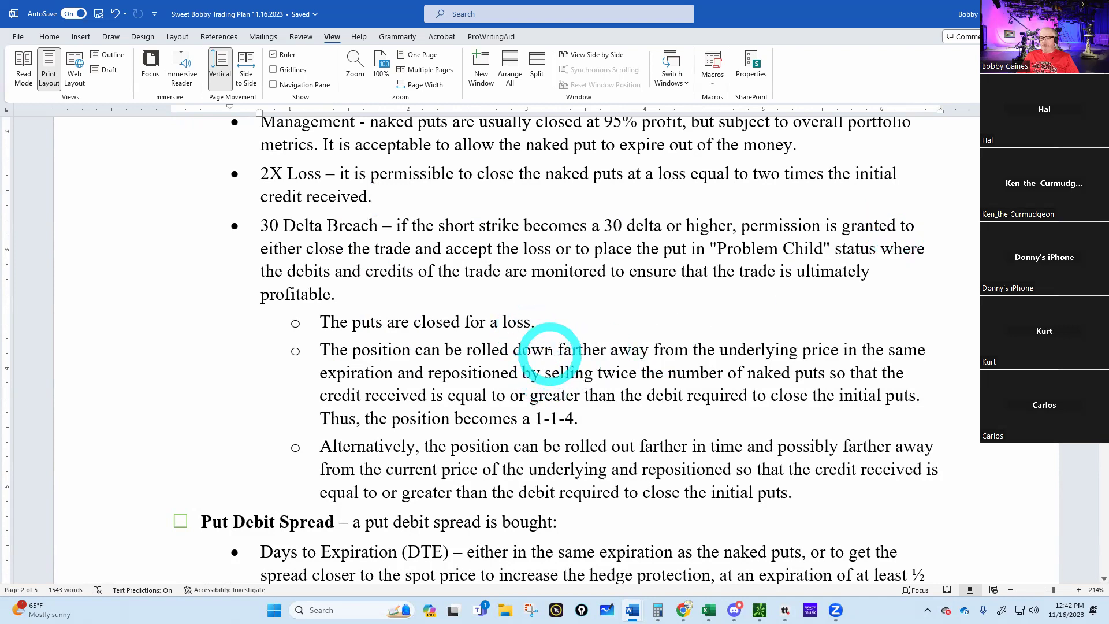
{"action": "scroll", "coordinate": [550, 354], "scroll_direction": "down", "scroll_amount": 2}
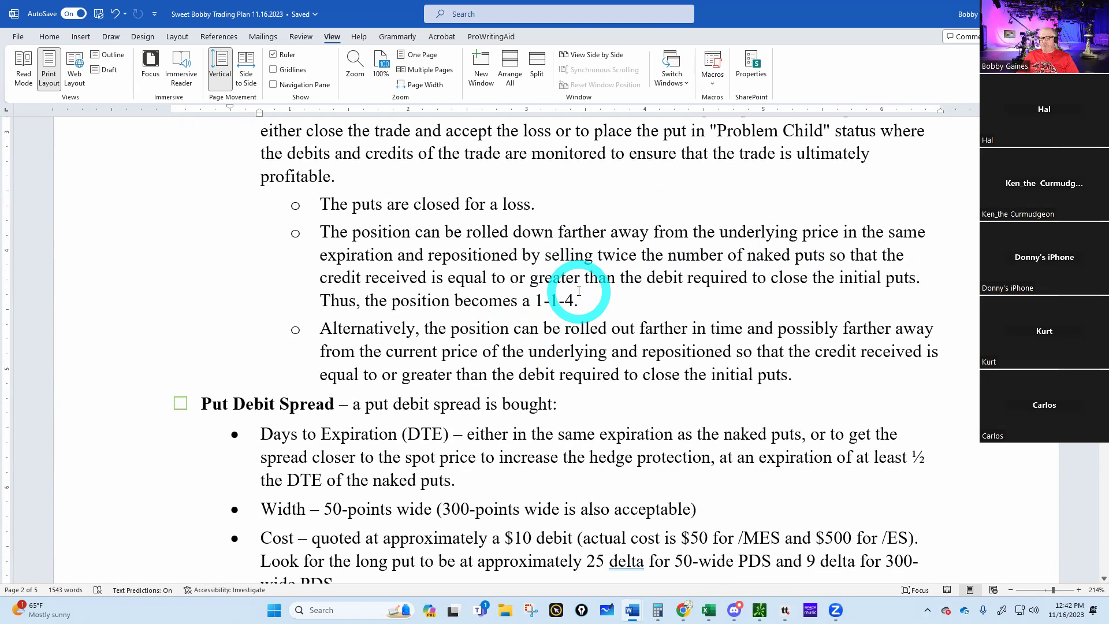
{"action": "scroll", "coordinate": [579, 292], "scroll_direction": "down", "scroll_amount": 1}
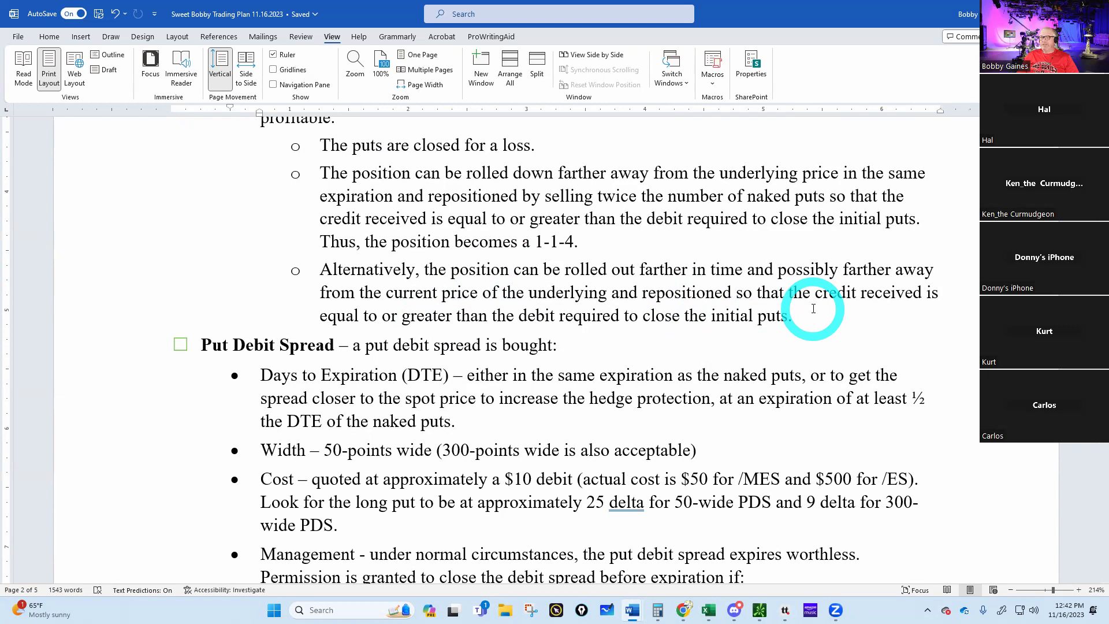
Replace "either in" with "use" at the start of the Put Debit Spread's Days to Expiration rule
{"action": "scroll", "coordinate": [814, 308], "scroll_direction": "down", "scroll_amount": 3}
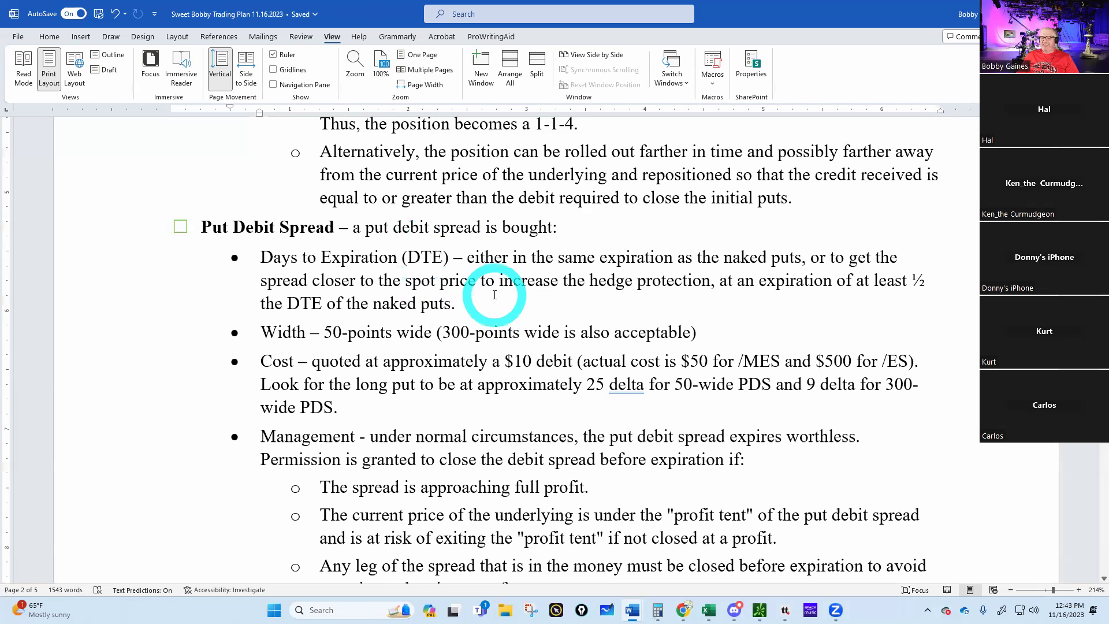
{"action": "left_click", "coordinate": [468, 257]}
{"action": "key", "text": "Delete"}
{"action": "key", "text": "Delete"}
{"action": "key", "text": "Delete"}
{"action": "key", "text": "Delete"}
{"action": "key", "text": "Delete"}
{"action": "key", "text": "Delete"}
{"action": "key", "text": "Delete"}
{"action": "key", "text": "Delete"}
{"action": "key", "text": "Delete"}
{"action": "key", "text": "Delete"}
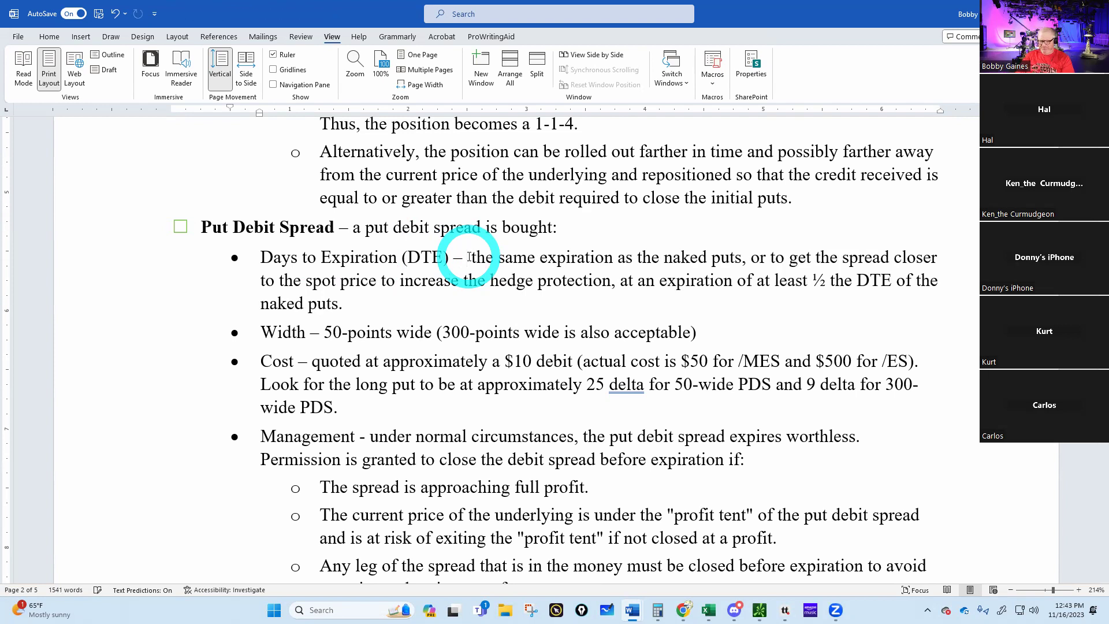
{"action": "type", "text": "use"}
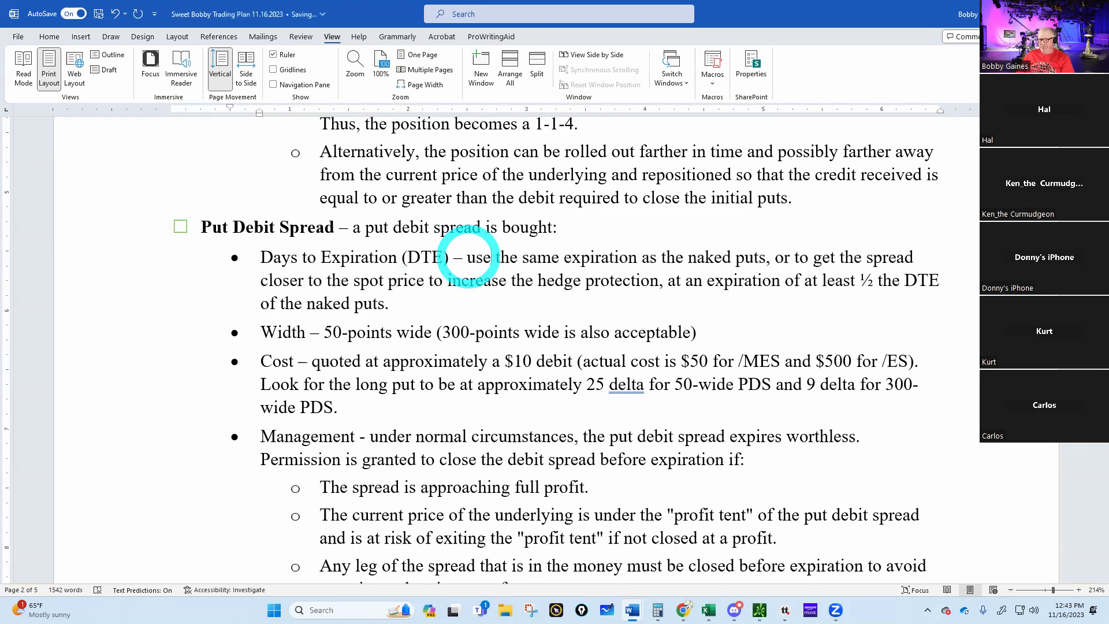
End the Put Debit Spread's Days to Expiration rule with a period after "naked puts" and delete the alternative about a closer spread at half the DTE
{"action": "key", "text": "Right"}
{"action": "key", "text": "Right"}
{"action": "key", "text": "Right"}
{"action": "key", "text": "Right"}
{"action": "key", "text": "Right"}
{"action": "key", "text": "Right"}
{"action": "key", "text": "Right"}
{"action": "key", "text": "Right"}
{"action": "key", "text": "Right"}
{"action": "key", "text": "Right"}
{"action": "key", "text": "Right"}
{"action": "key", "text": "Right"}
{"action": "key", "text": "Right"}
{"action": "key", "text": "Right"}
{"action": "key", "text": "Right"}
{"action": "key", "text": "Right"}
{"action": "key", "text": "Right"}
{"action": "key", "text": "Right"}
{"action": "key", "text": "Right"}
{"action": "key", "text": "Right"}
{"action": "key", "text": "Right"}
{"action": "key", "text": "Delete"}
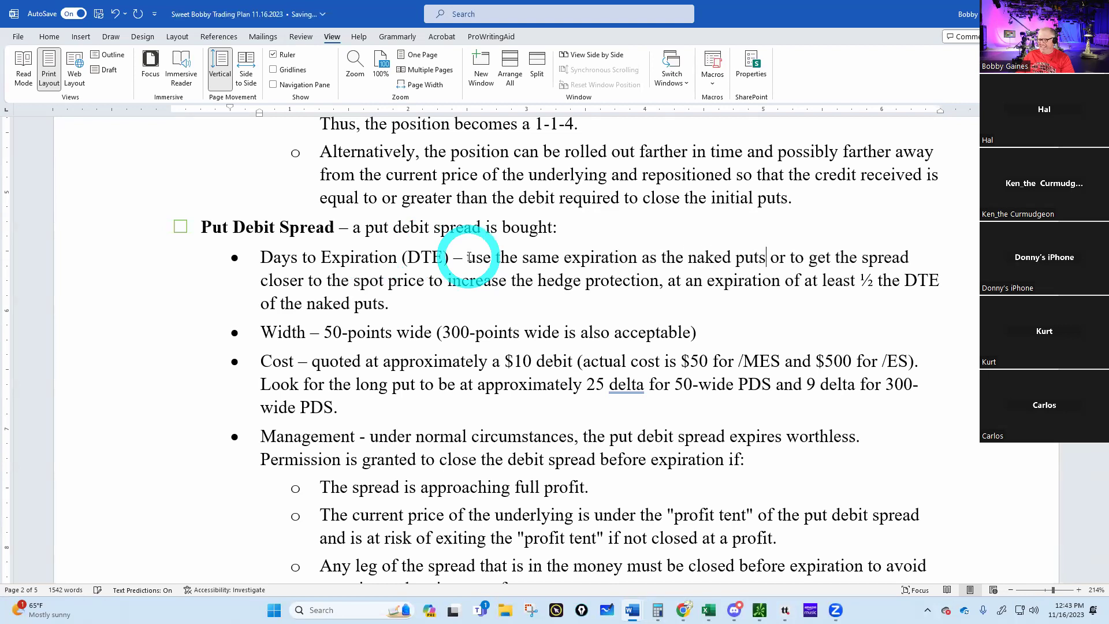
{"action": "type", "text": "."}
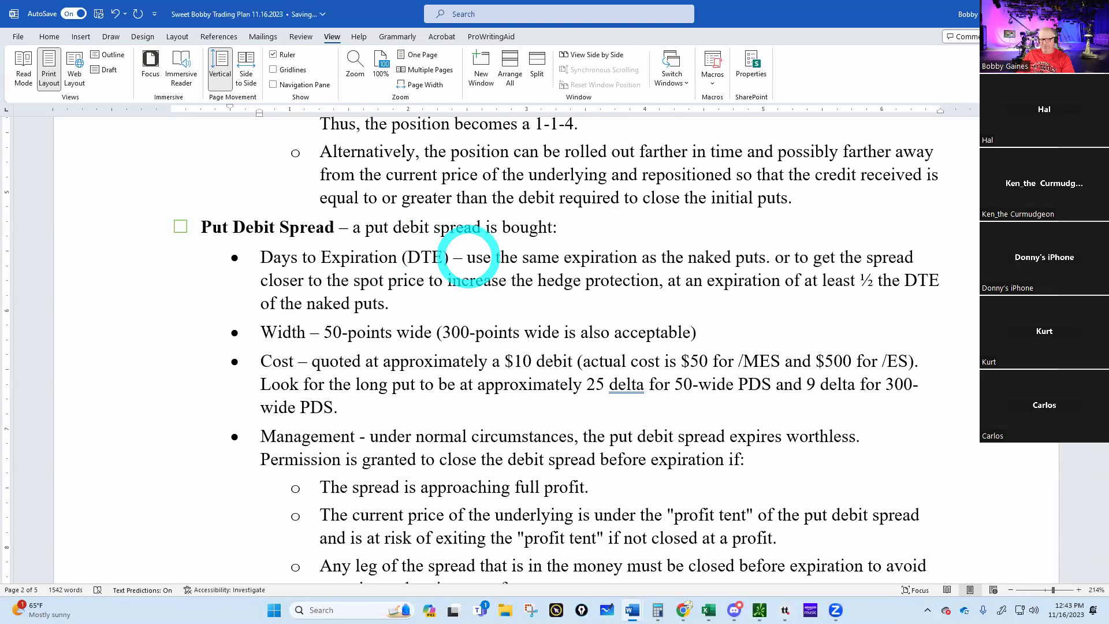
{"action": "key", "text": "shift+Down"}
{"action": "key", "text": "shift+Down"}
{"action": "key", "text": "Delete"}
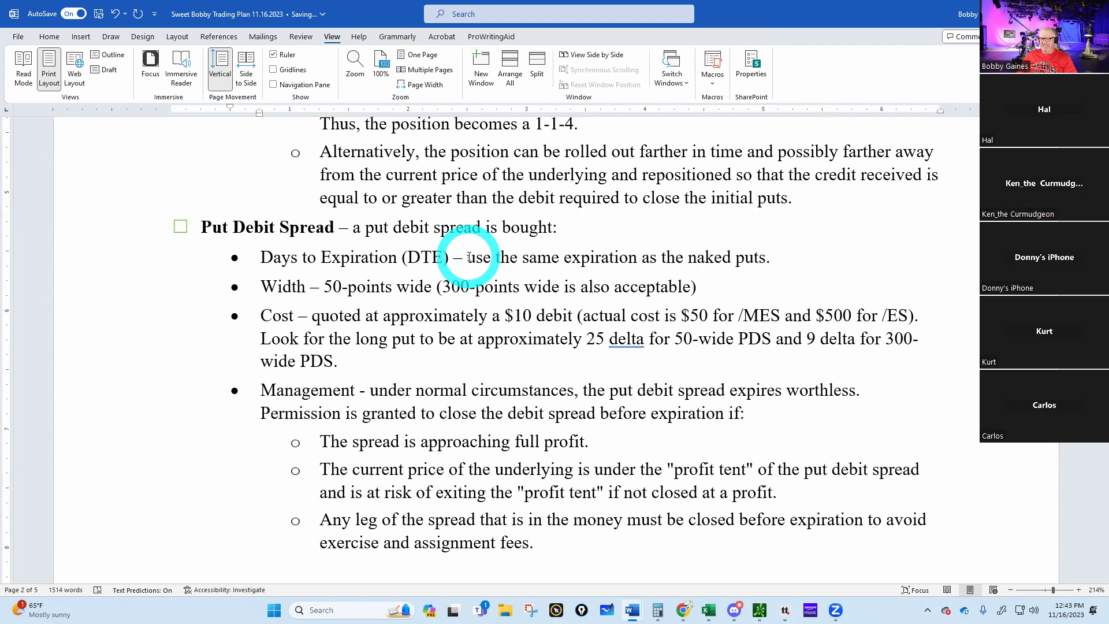
Remove "(300-points wide is also acceptable)" from the Put Debit Spread's Width rule
{"action": "key", "text": "Down"}
{"action": "key", "text": "Left"}
{"action": "key", "text": "Left"}
{"action": "key", "text": "Left"}
{"action": "key", "text": "Left"}
{"action": "key", "text": "Left"}
{"action": "key", "text": "Left"}
{"action": "key", "text": "Left"}
{"action": "key", "text": "Left"}
{"action": "key", "text": "Left"}
{"action": "key", "text": "Left"}
{"action": "key", "text": "Left"}
{"action": "key", "text": "Left"}
{"action": "key", "text": "Left"}
{"action": "key", "text": "Left"}
{"action": "key", "text": "Left"}
{"action": "key", "text": "Left"}
{"action": "key", "text": "Left"}
{"action": "key", "text": "Left"}
{"action": "key", "text": "Left"}
{"action": "key", "text": "Left"}
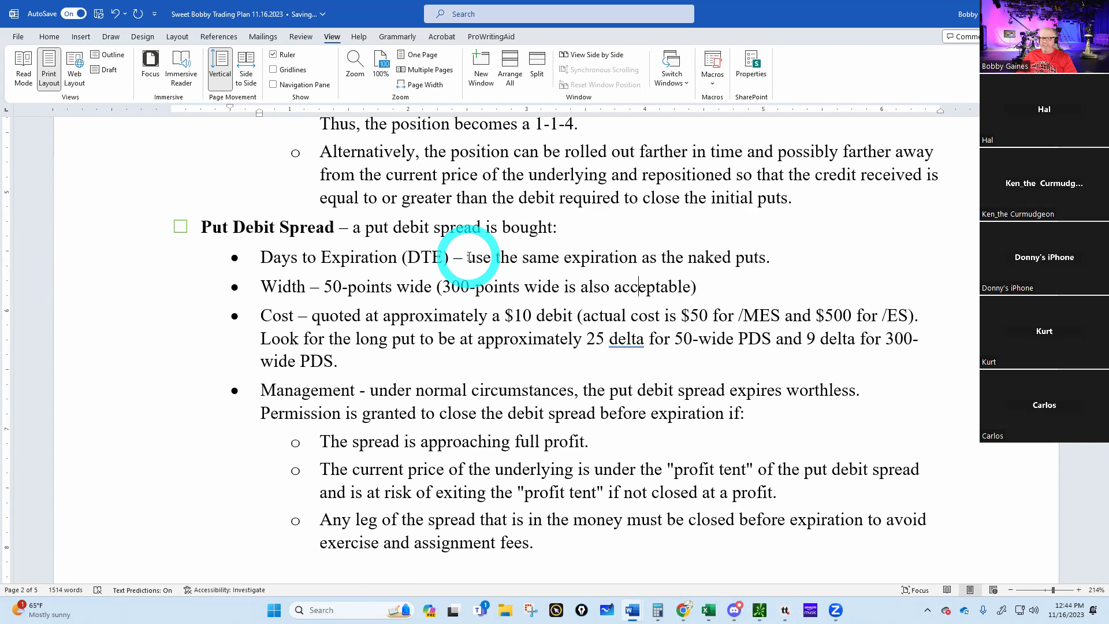
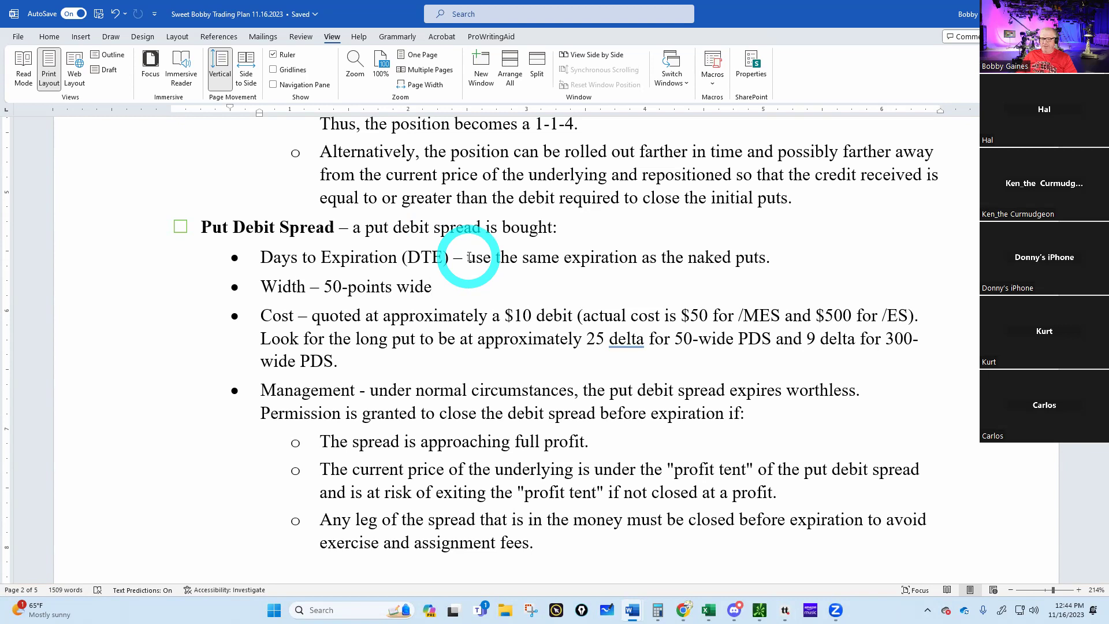
Remove "and 9 delta for 300-wide PDS" from the end of the Put Debit Spread's Cost rule, keeping the closing period
{"action": "key", "text": "Down"}
{"action": "key", "text": "Left"}
{"action": "key", "text": "Left"}
{"action": "key", "text": "Left"}
{"action": "key", "text": "Left"}
{"action": "key", "text": "Right"}
{"action": "key", "text": "Right"}
{"action": "key", "text": "Right"}
{"action": "key", "text": "Right"}
{"action": "key", "text": "Right"}
{"action": "key", "text": "Right"}
{"action": "key", "text": "Right"}
{"action": "key", "text": "Right"}
{"action": "key", "text": "Right"}
{"action": "key", "text": "Right"}
{"action": "key", "text": "Right"}
{"action": "key", "text": "Right"}
{"action": "key", "text": "Right"}
{"action": "key", "text": "Right"}
{"action": "key", "text": "Right"}
{"action": "key", "text": "Right"}
{"action": "key", "text": "Right"}
{"action": "key", "text": "Right"}
{"action": "key", "text": "Right"}
{"action": "key", "text": "Right"}
{"action": "key", "text": "Right"}
{"action": "key", "text": "Right"}
{"action": "key", "text": "Right"}
{"action": "key", "text": "Right"}
{"action": "key", "text": "Right"}
{"action": "key", "text": "Right"}
{"action": "key", "text": "Right"}
{"action": "key", "text": "Right"}
{"action": "key", "text": "Right"}
{"action": "key", "text": "Right"}
{"action": "key", "text": "Right"}
{"action": "key", "text": "Right"}
{"action": "key", "text": "Right"}
{"action": "key", "text": "Right"}
{"action": "key", "text": "Right"}
{"action": "key", "text": "Right"}
{"action": "key", "text": "Right"}
{"action": "key", "text": "Right"}
{"action": "key", "text": "Right"}
{"action": "key", "text": "Right"}
{"action": "key", "text": "Left"}
{"action": "key", "text": "Left"}
{"action": "key", "text": "Left"}
{"action": "key", "text": "Left"}
{"action": "key", "text": "Left"}
{"action": "key", "text": "Left"}
{"action": "key", "text": "Left"}
{"action": "key", "text": "Left"}
{"action": "key", "text": "Left"}
{"action": "key", "text": "Left"}
{"action": "key", "text": "Left"}
{"action": "key", "text": "Left"}
{"action": "key", "text": "Left"}
{"action": "key", "text": "Left"}
{"action": "key", "text": "Left"}
{"action": "key", "text": "Left"}
{"action": "key", "text": "Left"}
{"action": "key", "text": "Left"}
{"action": "key", "text": "Left"}
{"action": "key", "text": "Left"}
{"action": "key", "text": "Right"}
{"action": "key", "text": "Right"}
{"action": "key", "text": "Right"}
{"action": "key", "text": "Right"}
{"action": "key", "text": "Right"}
{"action": "key", "text": "Right"}
{"action": "key", "text": "Right"}
{"action": "key", "text": "Right"}
{"action": "key", "text": "Right"}
{"action": "key", "text": "Right"}
{"action": "key", "text": "Right"}
{"action": "key", "text": "Right"}
{"action": "key", "text": "Right"}
{"action": "key", "text": "Right"}
{"action": "key", "text": "Right"}
{"action": "key", "text": "Right"}
{"action": "key", "text": "Right"}
{"action": "key", "text": "Right"}
{"action": "key", "text": "Right"}
{"action": "key", "text": "Right"}
{"action": "key", "text": "Right"}
{"action": "key", "text": "Right"}
{"action": "key", "text": "Right"}
{"action": "key", "text": "Right"}
{"action": "key", "text": "Right"}
{"action": "key", "text": "Right"}
{"action": "key", "text": "Right"}
{"action": "key", "text": "Right"}
{"action": "key", "text": "Right"}
{"action": "key", "text": "Right"}
{"action": "key", "text": "Right"}
{"action": "key", "text": "Right"}
{"action": "key", "text": "Right"}
{"action": "key", "text": "Right"}
{"action": "key", "text": "Right"}
{"action": "key", "text": "Right"}
{"action": "key", "text": "Left"}
{"action": "key", "text": "Left"}
{"action": "key", "text": "Delete"}
{"action": "key", "text": "Delete"}
{"action": "key", "text": "Delete"}
{"action": "key", "text": "Delete"}
{"action": "key", "text": "Delete"}
{"action": "key", "text": "Delete"}
{"action": "key", "text": "Delete"}
{"action": "key", "text": "Delete"}
{"action": "key", "text": "Delete"}
{"action": "key", "text": "Delete"}
{"action": "key", "text": "Delete"}
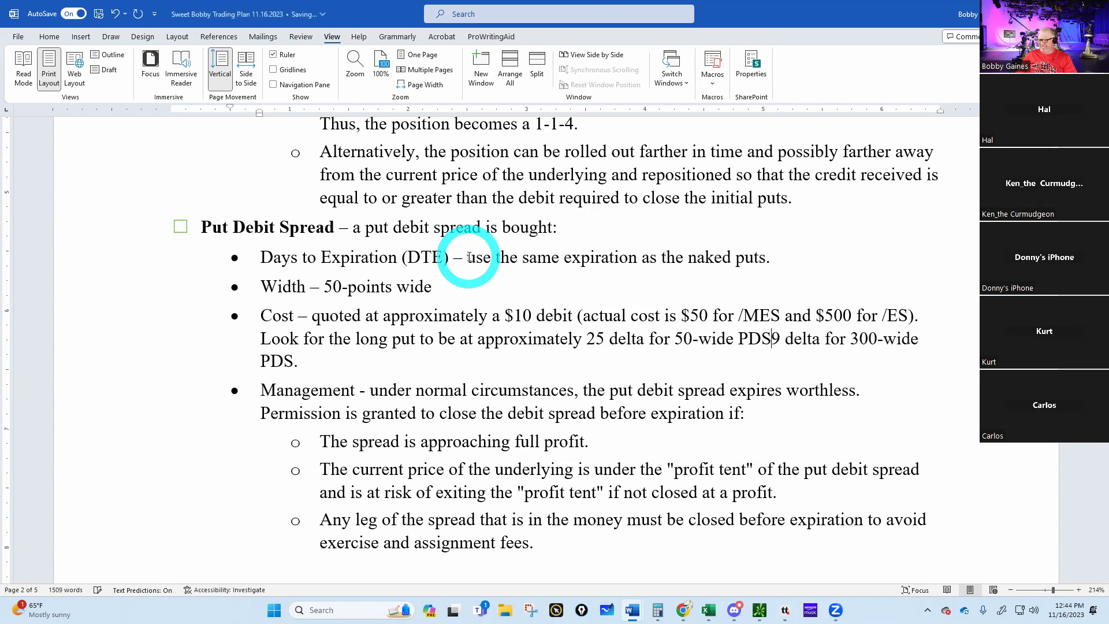
{"action": "key", "text": "Delete"}
{"action": "key", "text": "Delete"}
{"action": "key", "text": "Delete"}
{"action": "key", "text": "Delete"}
{"action": "key", "text": "Delete"}
{"action": "key", "text": "Delete"}
{"action": "key", "text": "Delete"}
{"action": "key", "text": "Delete"}
{"action": "key", "text": "Delete"}
{"action": "key", "text": "Delete"}
{"action": "key", "text": "Delete"}
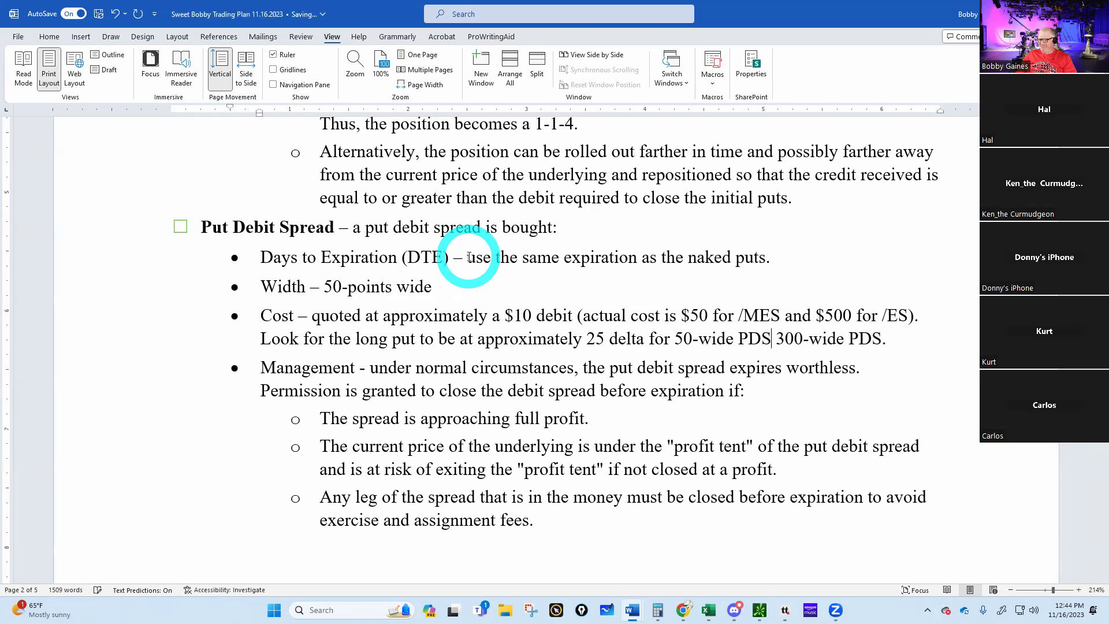
{"action": "key", "text": "Delete"}
{"action": "key", "text": "Delete"}
{"action": "key", "text": "Delete"}
{"action": "key", "text": "Delete"}
{"action": "key", "text": "Delete"}
{"action": "key", "text": "Delete"}
{"action": "key", "text": "Delete"}
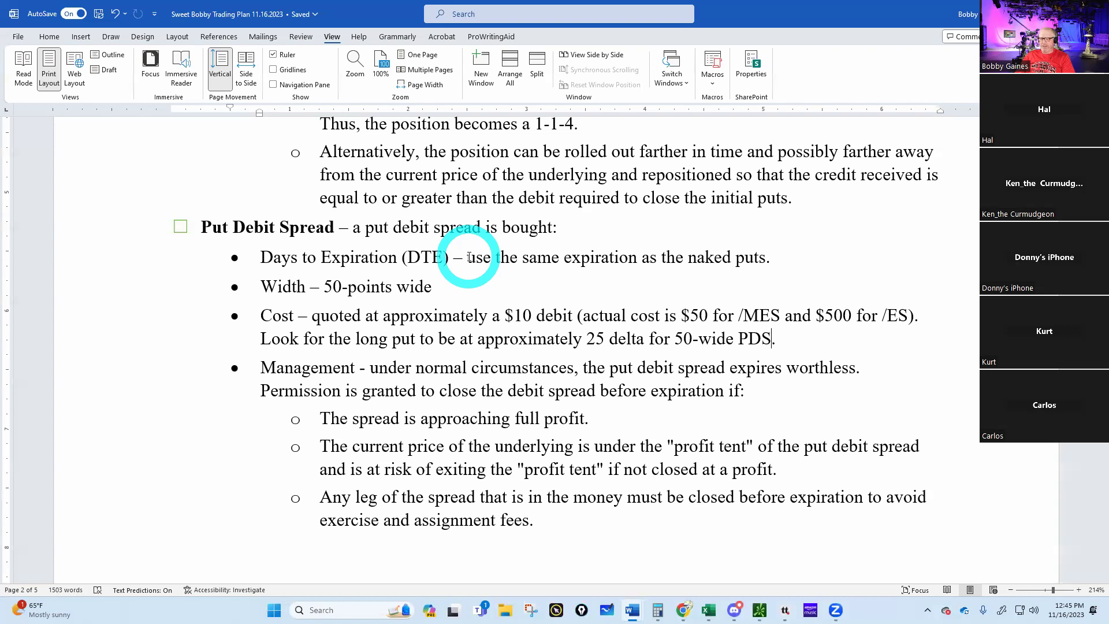
Remove "for 50-wide PDS" from the end of the Put Debit Spread's Cost rule, keeping the period after "25 delta"
{"action": "key", "text": "Left"}
{"action": "key", "text": "Left"}
{"action": "key", "text": "Left"}
{"action": "key", "text": "Left"}
{"action": "key", "text": "Left"}
{"action": "key", "text": "Left"}
{"action": "key", "text": "Left"}
{"action": "key", "text": "Left"}
{"action": "key", "text": "Left"}
{"action": "key", "text": "Left"}
{"action": "key", "text": "Left"}
{"action": "key", "text": "Left"}
{"action": "key", "text": "Left"}
{"action": "key", "text": "Left"}
{"action": "key", "text": "Left"}
{"action": "key", "text": "BackSpace"}
{"action": "key", "text": "Delete"}
{"action": "key", "text": "Delete"}
{"action": "key", "text": "Delete"}
{"action": "key", "text": "Delete"}
{"action": "key", "text": "Delete"}
{"action": "key", "text": "Delete"}
{"action": "key", "text": "Delete"}
{"action": "key", "text": "Delete"}
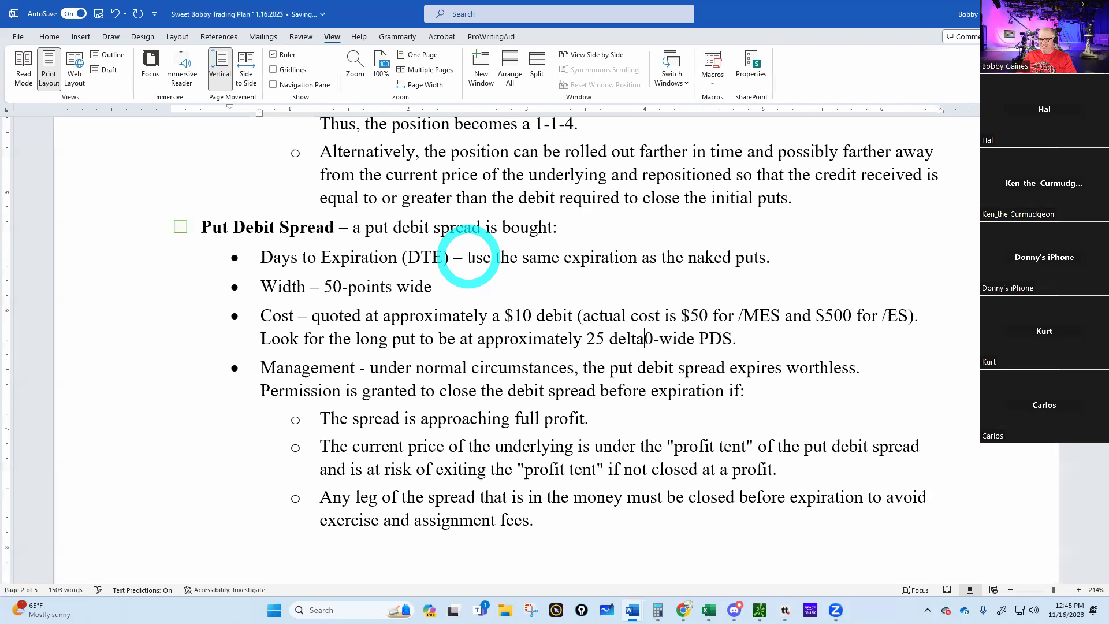
{"action": "key", "text": "Delete"}
{"action": "key", "text": "Delete"}
{"action": "key", "text": "Delete"}
{"action": "key", "text": "Delete"}
{"action": "key", "text": "Delete"}
{"action": "key", "text": "Delete"}
{"action": "key", "text": "Delete"}
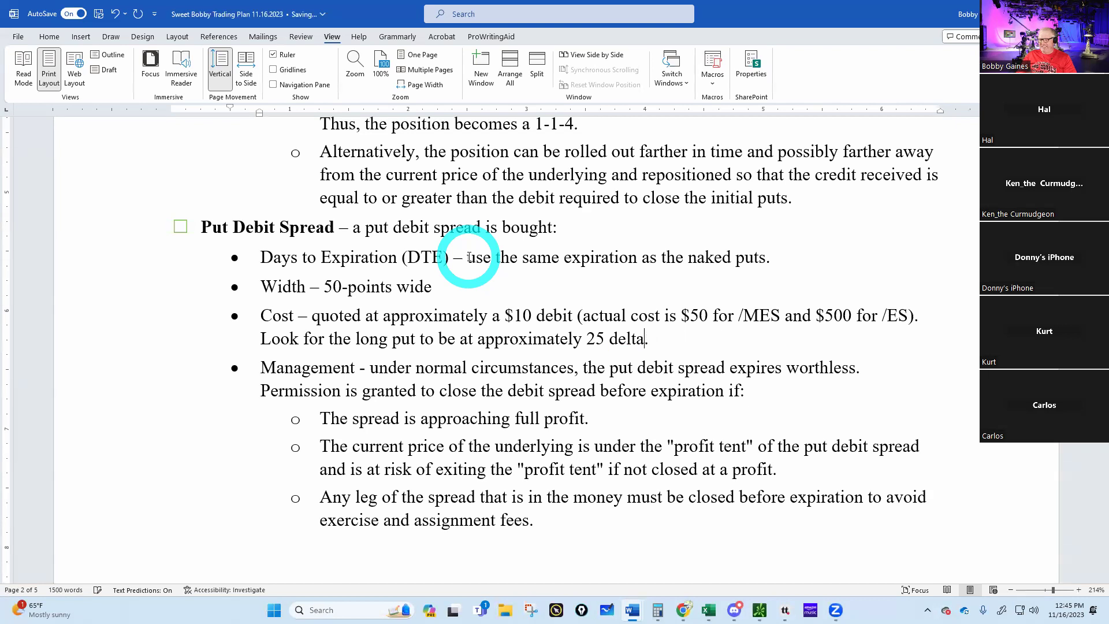
Review the Put Debit Spread's management rules and the 1-1-2 strategy's delta, theta, and buying power table
{"action": "key", "text": "Up"}
{"action": "key", "text": "Up"}
{"action": "key", "text": "Down"}
{"action": "key", "text": "Down"}
{"action": "key", "text": "Down"}
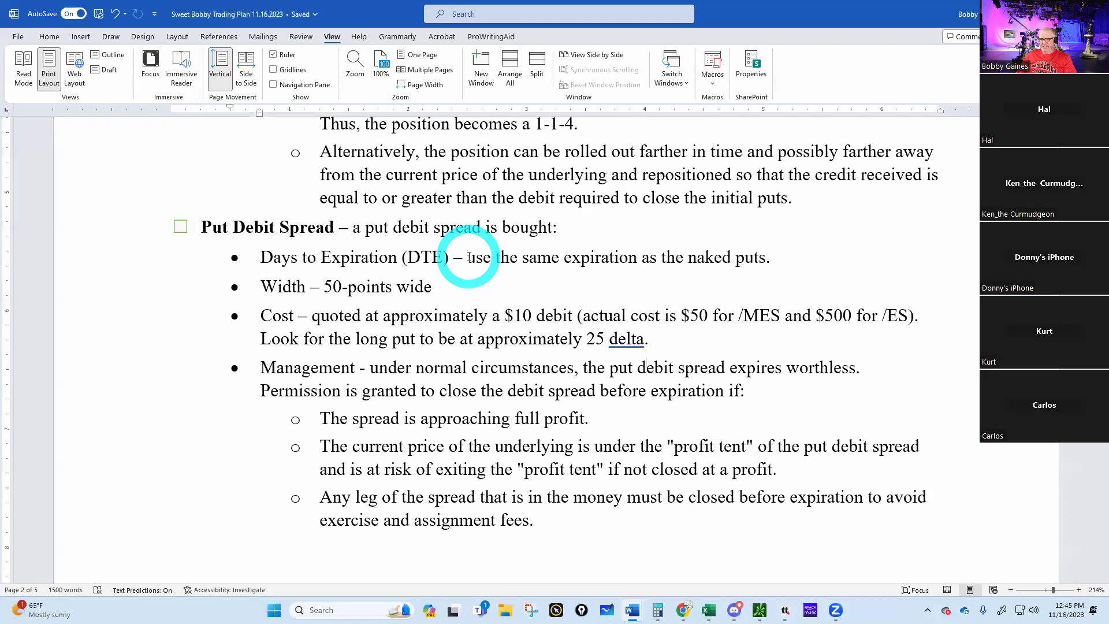
{"action": "key", "text": "Down"}
{"action": "key", "text": "Down"}
{"action": "key", "text": "Down"}
{"action": "key", "text": "Down"}
{"action": "key", "text": "Down"}
{"action": "key", "text": "Down"}
{"action": "key", "text": "Down"}
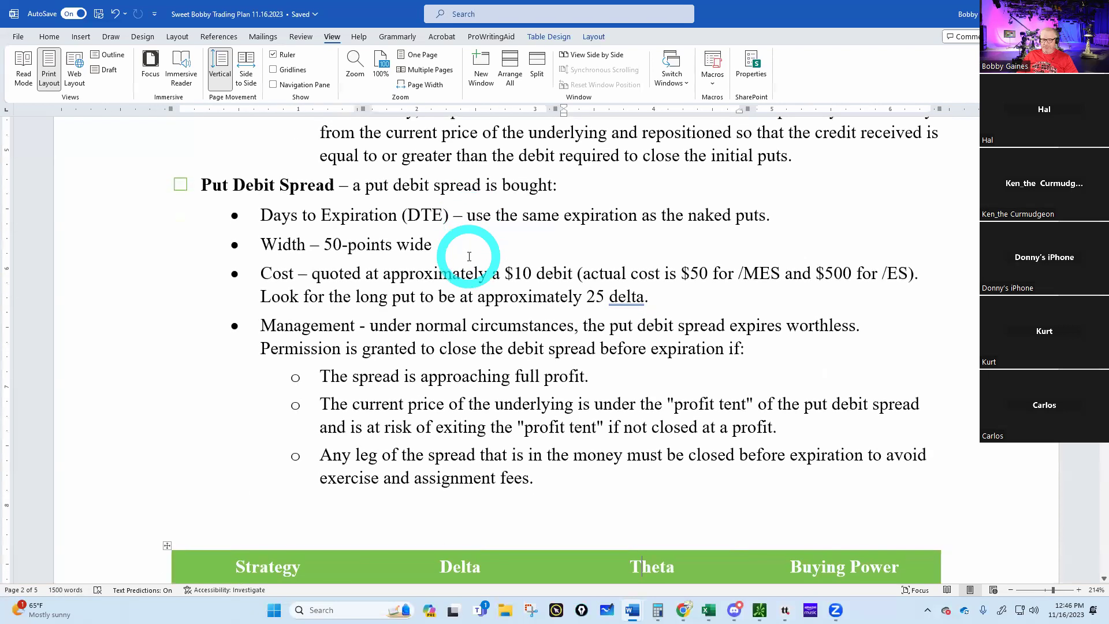
{"action": "key", "text": "Down"}
{"action": "key", "text": "Down"}
{"action": "key", "text": "Up"}
{"action": "key", "text": "Up"}
{"action": "key", "text": "Up"}
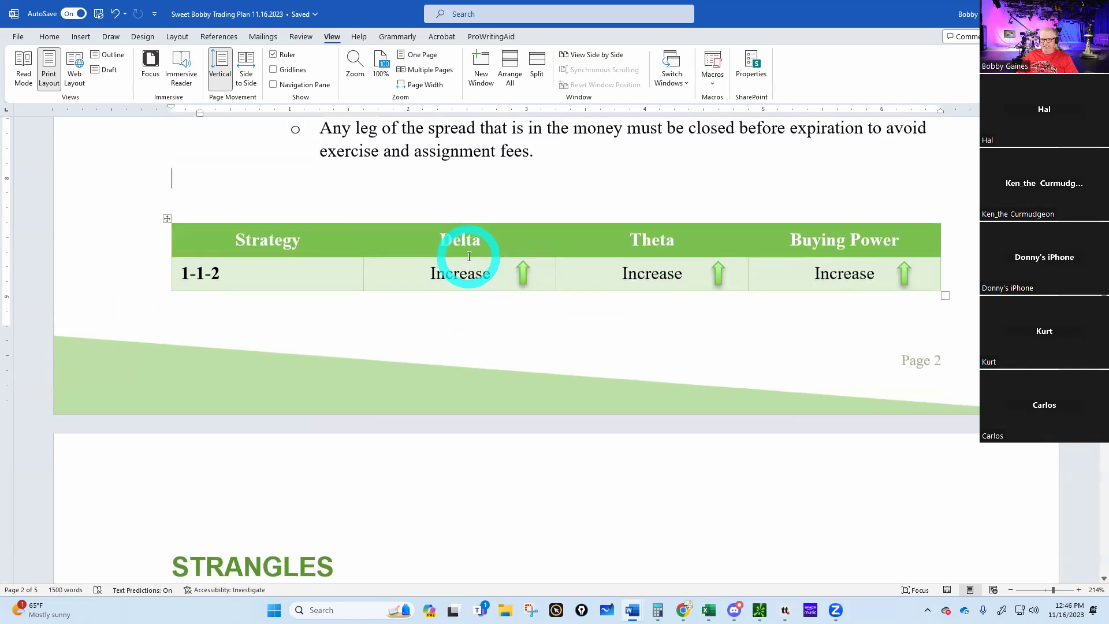
{"action": "key", "text": "Down"}
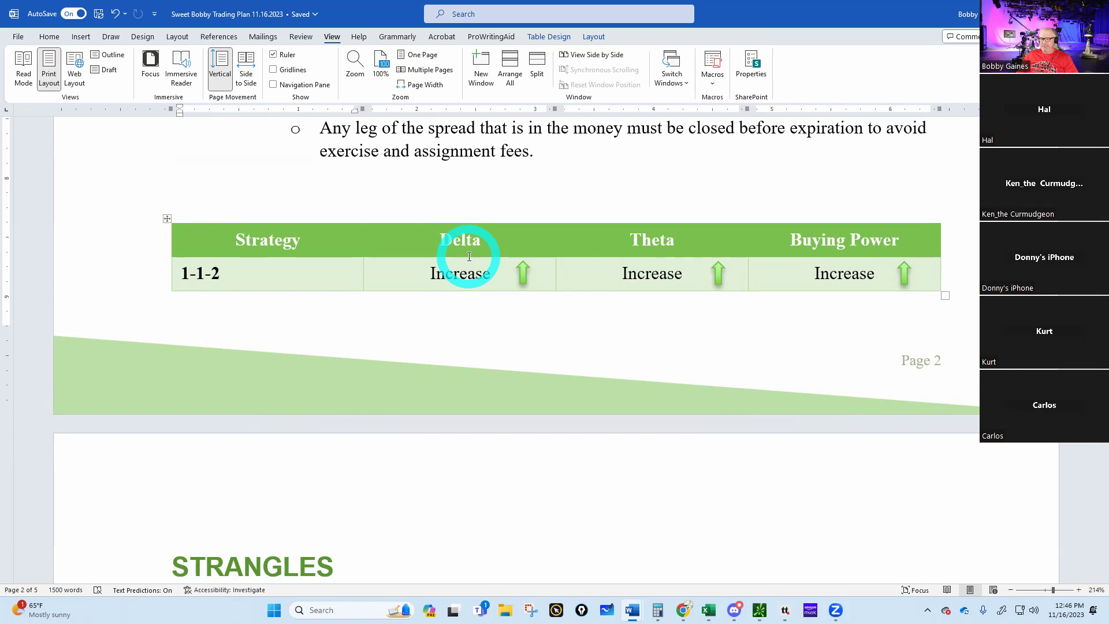
Review the Strangles section's permitted underlyings, days to expiration, and put and call short strike rules
{"action": "key", "text": "Down"}
{"action": "key", "text": "Down"}
{"action": "key", "text": "Down"}
{"action": "key", "text": "Down"}
{"action": "key", "text": "Down"}
{"action": "key", "text": "Down"}
{"action": "key", "text": "Down"}
{"action": "key", "text": "Down"}
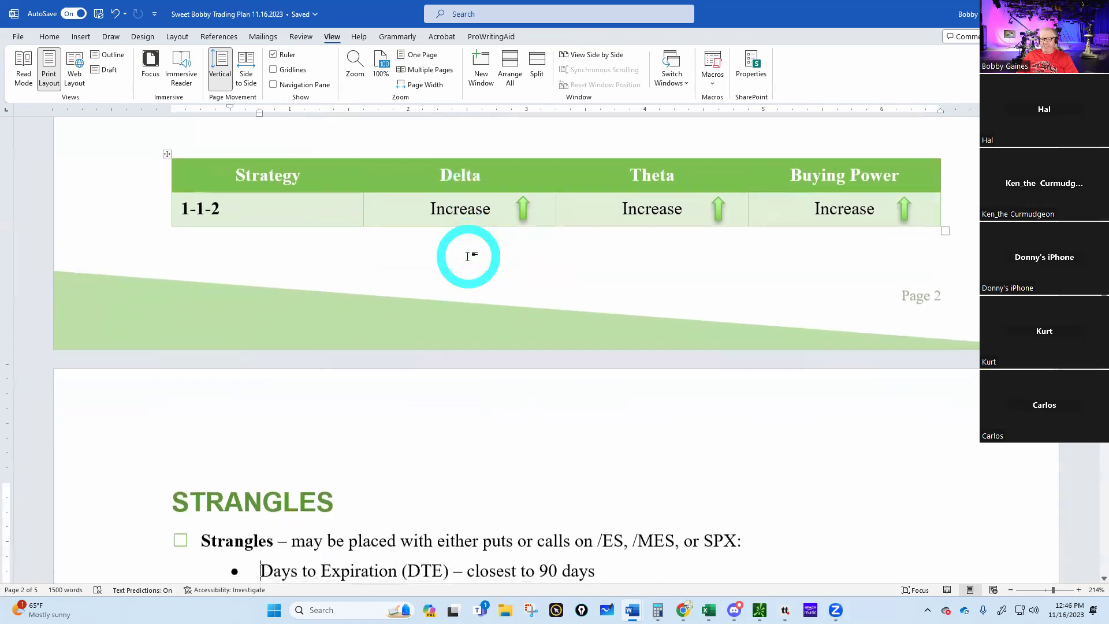
{"action": "key", "text": "Down"}
{"action": "key", "text": "Down"}
{"action": "key", "text": "Down"}
{"action": "key", "text": "Down"}
{"action": "key", "text": "Down"}
{"action": "key", "text": "Down"}
{"action": "key", "text": "Down"}
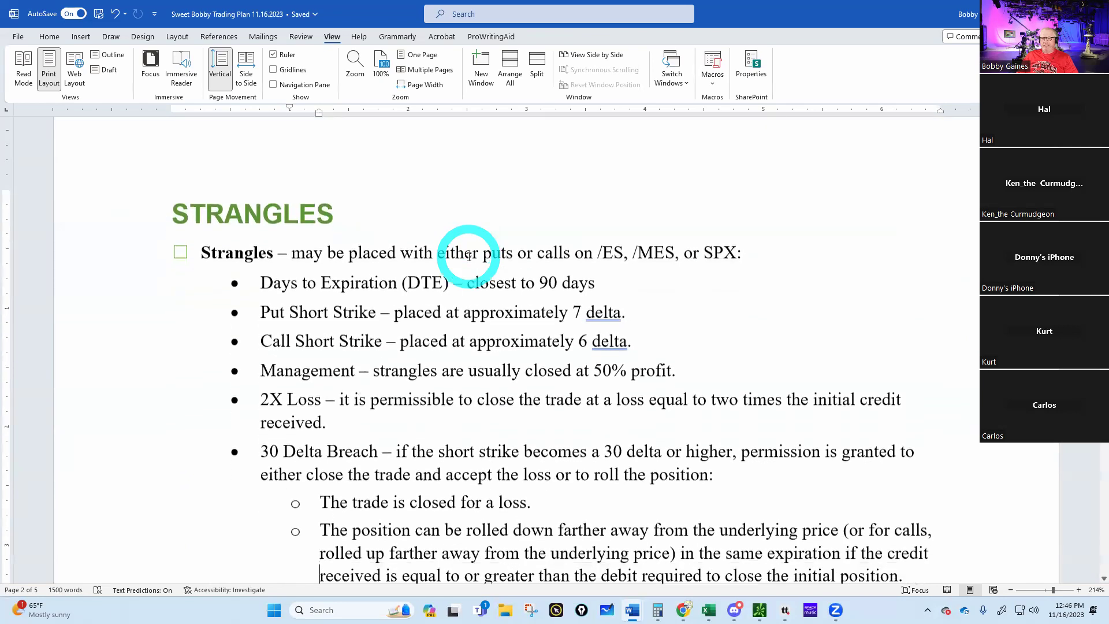
{"action": "key", "text": "Up"}
{"action": "key", "text": "Up"}
{"action": "key", "text": "Up"}
{"action": "key", "text": "Up"}
{"action": "key", "text": "Up"}
{"action": "key", "text": "Up"}
{"action": "key", "text": "Up"}
{"action": "key", "text": "Up"}
{"action": "key", "text": "Up"}
{"action": "key", "text": "Up"}
{"action": "key", "text": "Up"}
{"action": "key", "text": "Up"}
{"action": "key", "text": "Up"}
{"action": "key", "text": "Up"}
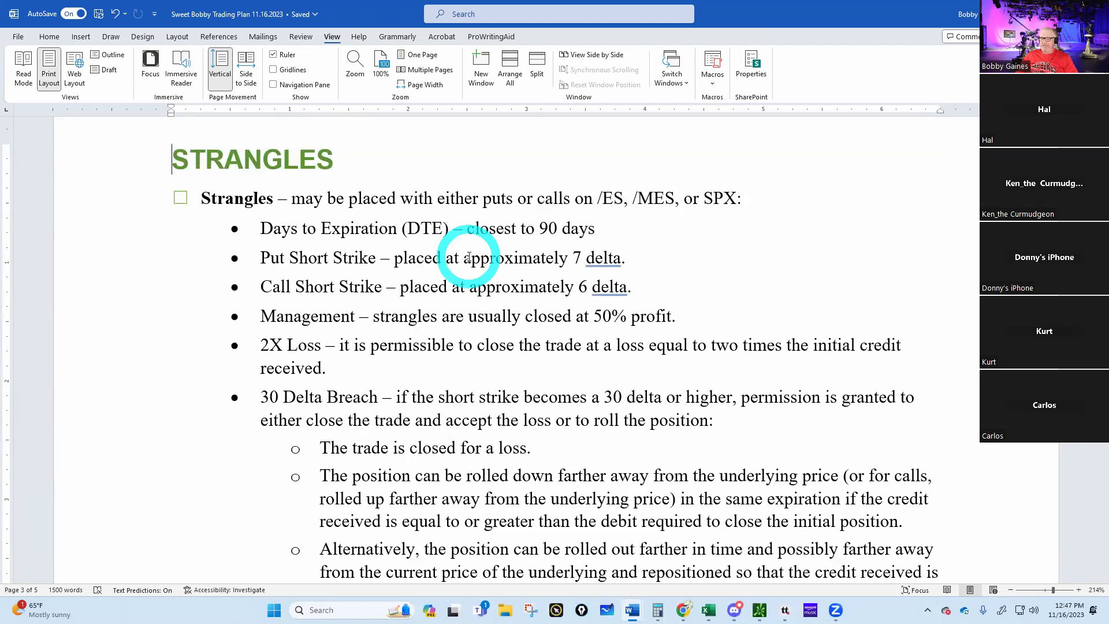
{"action": "key", "text": "Down"}
{"action": "key", "text": "Down"}
{"action": "key", "text": "Down"}
{"action": "key", "text": "Down"}
{"action": "key", "text": "Down"}
{"action": "key", "text": "Up"}
{"action": "key", "text": "Down"}
{"action": "key", "text": "Up"}
{"action": "key", "text": "Down"}
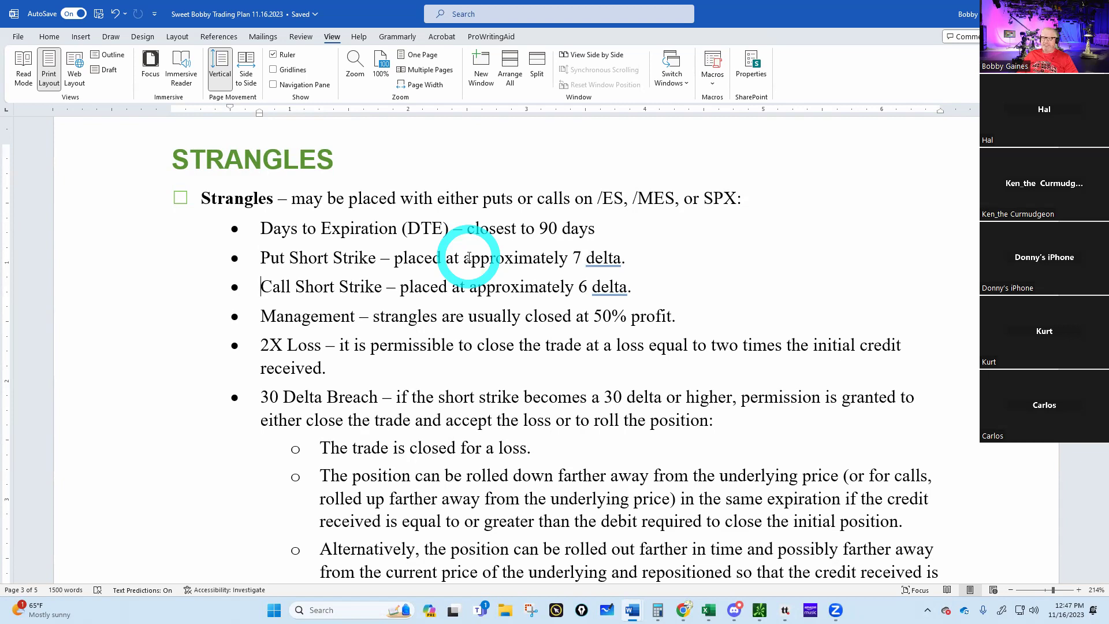
Review the Strangles management, 2X Loss, and 30 Delta Breach rules down to the start of Trade Entry
{"action": "key", "text": "Down"}
{"action": "key", "text": "Down"}
{"action": "key", "text": "Down"}
{"action": "key", "text": "Down"}
{"action": "key", "text": "Down"}
{"action": "key", "text": "Down"}
{"action": "key", "text": "Down"}
{"action": "key", "text": "Down"}
{"action": "key", "text": "Down"}
{"action": "key", "text": "Down"}
{"action": "key", "text": "Down"}
{"action": "key", "text": "Down"}
{"action": "key", "text": "Down"}
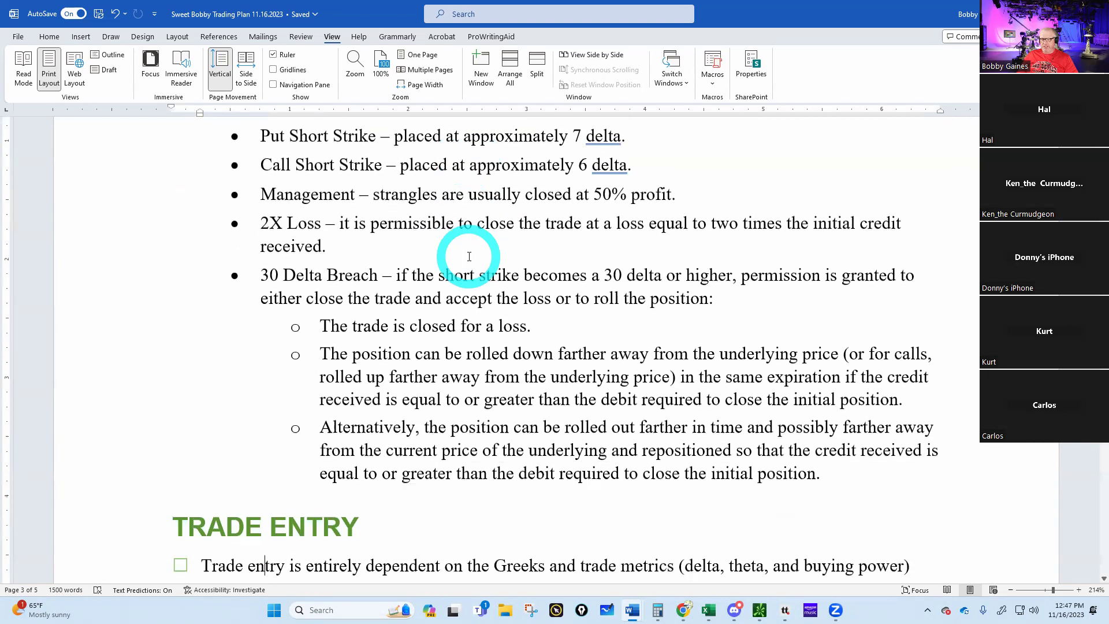
Remove ", or SPX" from the Strangles rule's list of permitted underlyings, keeping the colon after "/MES"
{"action": "key", "text": "Up"}
{"action": "key", "text": "Up"}
{"action": "key", "text": "Up"}
{"action": "key", "text": "Up"}
{"action": "key", "text": "Up"}
{"action": "key", "text": "Up"}
{"action": "key", "text": "Up"}
{"action": "key", "text": "Up"}
{"action": "key", "text": "Up"}
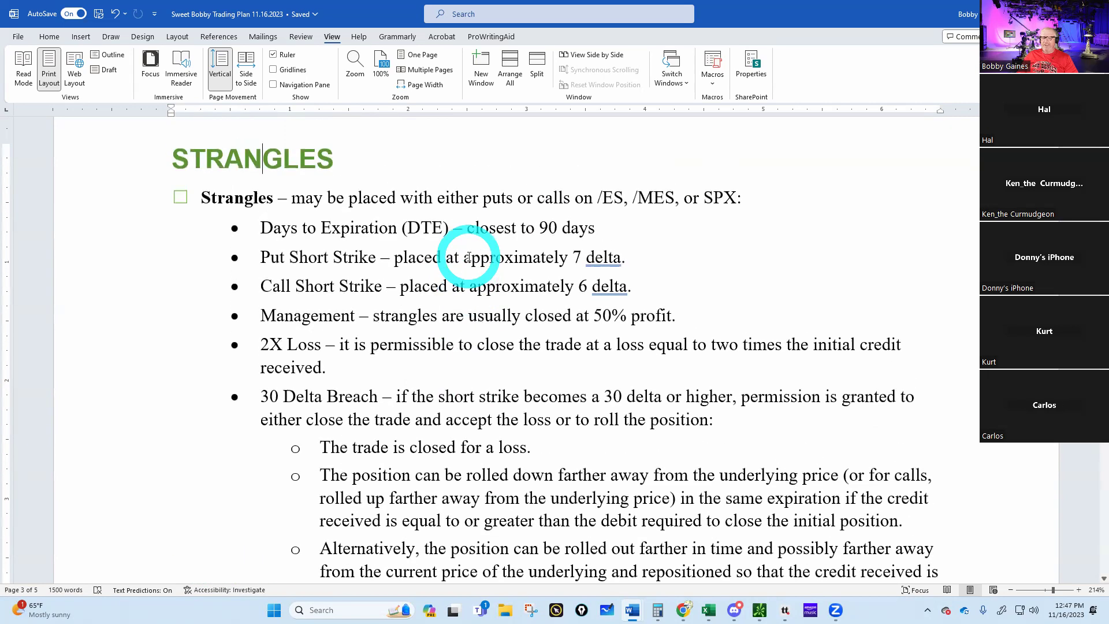
{"action": "key", "text": "Down"}
{"action": "key", "text": "Right"}
{"action": "key", "text": "Right"}
{"action": "key", "text": "Right"}
{"action": "key", "text": "Right"}
{"action": "key", "text": "Right"}
{"action": "key", "text": "Right"}
{"action": "key", "text": "Right"}
{"action": "key", "text": "Right"}
{"action": "key", "text": "Right"}
{"action": "key", "text": "Right"}
{"action": "key", "text": "Right"}
{"action": "key", "text": "Right"}
{"action": "key", "text": "Right"}
{"action": "key", "text": "Right"}
{"action": "key", "text": "Right"}
{"action": "key", "text": "Right"}
{"action": "key", "text": "Right"}
{"action": "key", "text": "Right"}
{"action": "key", "text": "Right"}
{"action": "key", "text": "Right"}
{"action": "key", "text": "Right"}
{"action": "key", "text": "Right"}
{"action": "key", "text": "Right"}
{"action": "key", "text": "Right"}
{"action": "key", "text": "Right"}
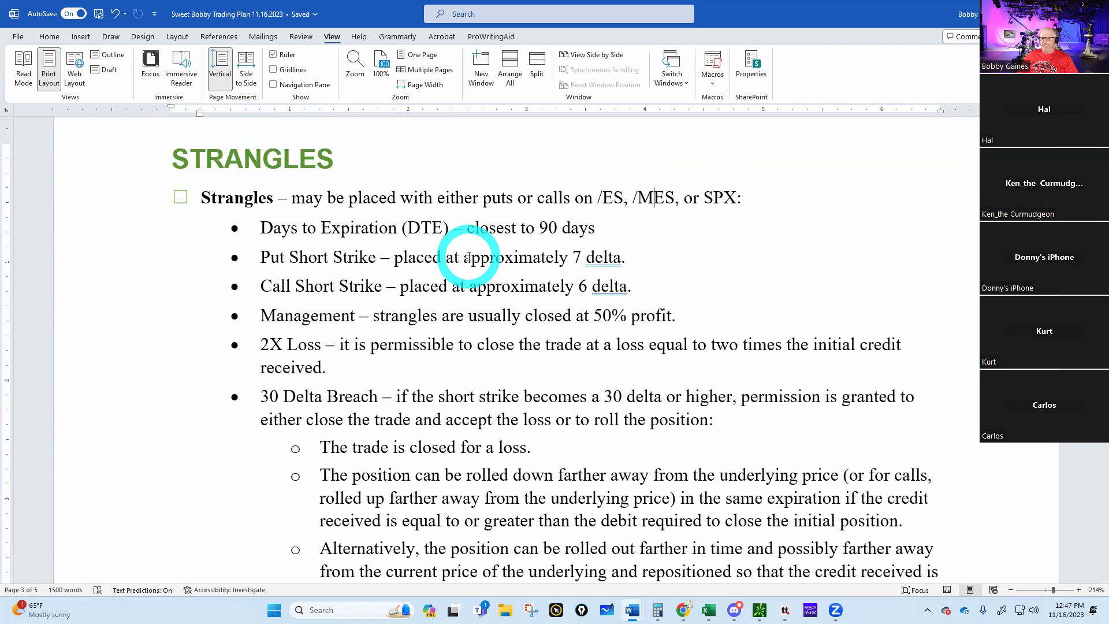
{"action": "key", "text": "Right"}
{"action": "key", "text": "Right"}
{"action": "key", "text": "Right"}
{"action": "key", "text": "Right"}
{"action": "key", "text": "Right"}
{"action": "key", "text": "Right"}
{"action": "key", "text": "Right"}
{"action": "key", "text": "Left"}
{"action": "key", "text": "Left"}
{"action": "key", "text": "Left"}
{"action": "key", "text": "Left"}
{"action": "key", "text": "Left"}
{"action": "key", "text": "Left"}
{"action": "key", "text": "Left"}
{"action": "key", "text": "Left"}
{"action": "key", "text": "Left"}
{"action": "key", "text": "Left"}
{"action": "key", "text": "Right"}
{"action": "key", "text": "Right"}
{"action": "key", "text": "BackSpace"}
{"action": "key", "text": "Delete"}
{"action": "key", "text": "Delete"}
{"action": "key", "text": "Delete"}
{"action": "key", "text": "Delete"}
{"action": "key", "text": "Delete"}
{"action": "key", "text": "Delete"}
{"action": "key", "text": "Delete"}
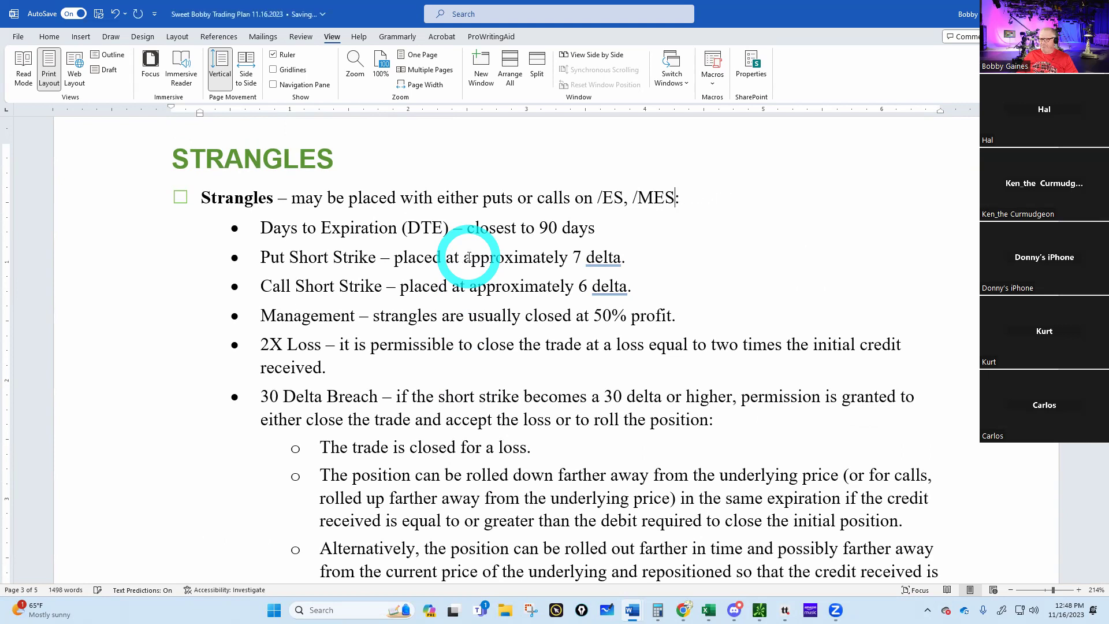
Replace the comma between "/ES" and "/MES" in the Strangles rule with "or", making it "/ES or /MES"
{"action": "key", "text": "Left"}
{"action": "key", "text": "Left"}
{"action": "key", "text": "Left"}
{"action": "key", "text": "Left"}
{"action": "key", "text": "Left"}
{"action": "key", "text": "Left"}
{"action": "key", "text": "Delete"}
{"action": "key", "text": "Delete"}
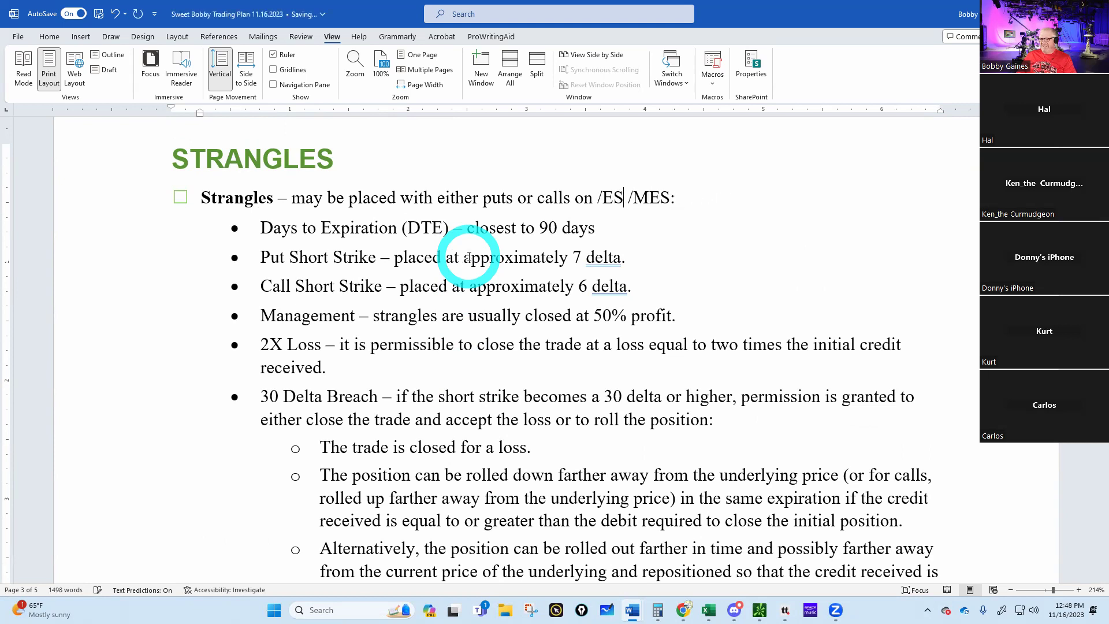
{"action": "type", "text": "or"}
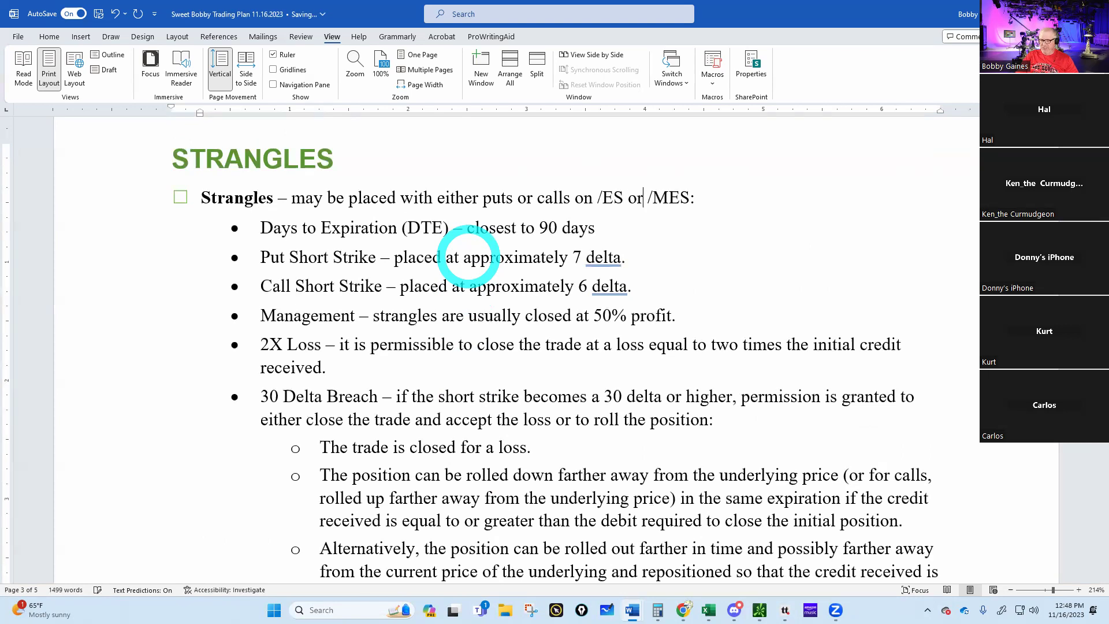
Review the remaining Strangles rules and the Trade Entry rules on metrics, daily trades, and the theta exception
{"action": "key", "text": "Down"}
{"action": "key", "text": "Down"}
{"action": "key", "text": "Down"}
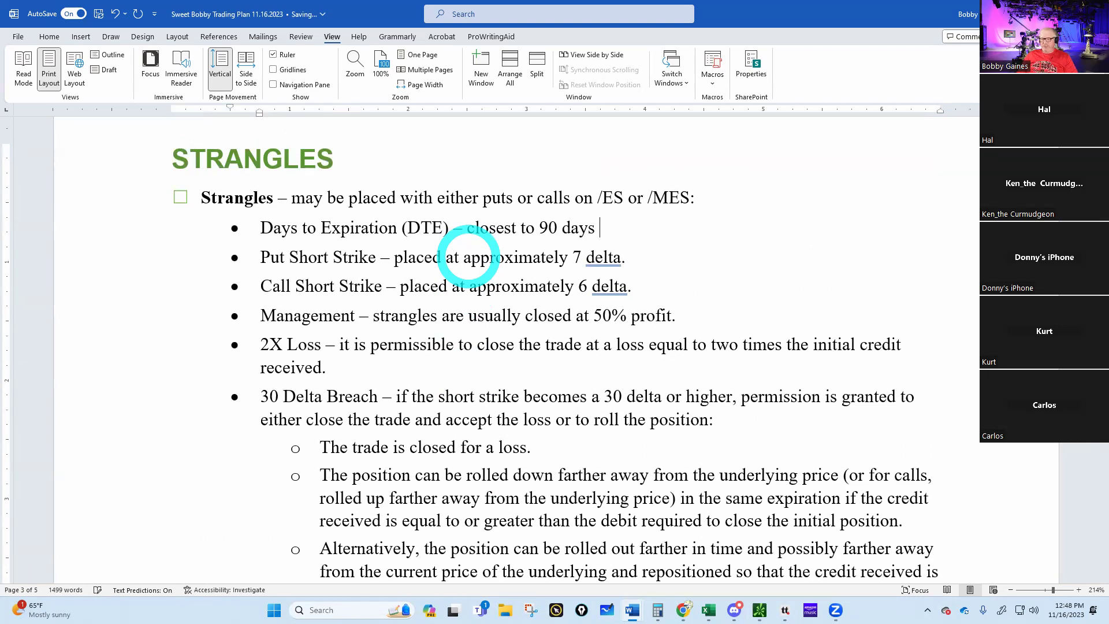
{"action": "key", "text": "Down"}
{"action": "key", "text": "Down"}
{"action": "key", "text": "Down"}
{"action": "key", "text": "Down"}
{"action": "key", "text": "Down"}
{"action": "key", "text": "Down"}
{"action": "key", "text": "Down"}
{"action": "key", "text": "Down"}
{"action": "key", "text": "Down"}
{"action": "key", "text": "Down"}
{"action": "key", "text": "Down"}
{"action": "key", "text": "Down"}
{"action": "key", "text": "Down"}
{"action": "key", "text": "Down"}
{"action": "key", "text": "Down"}
{"action": "key", "text": "Down"}
{"action": "key", "text": "Down"}
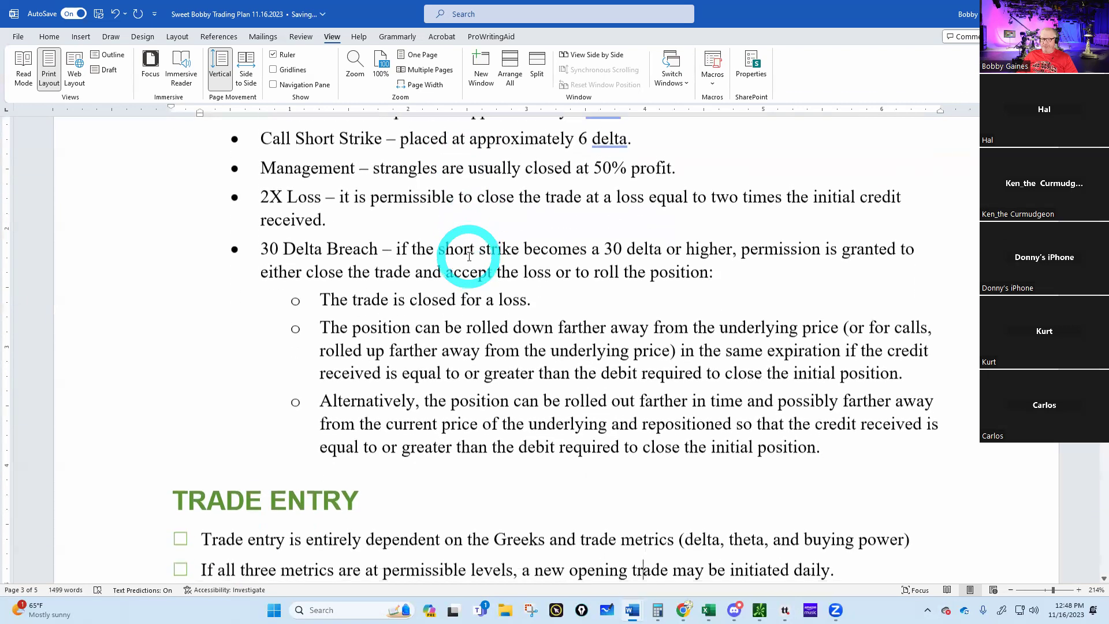
{"action": "key", "text": "Up"}
{"action": "key", "text": "Up"}
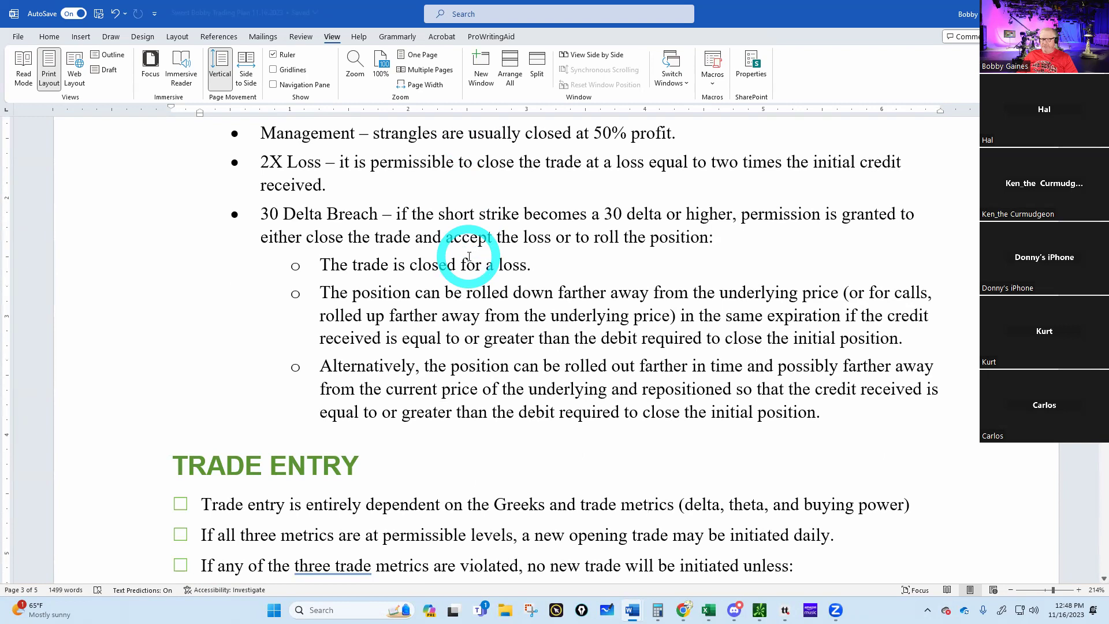
{"action": "key", "text": "Down"}
{"action": "key", "text": "Down"}
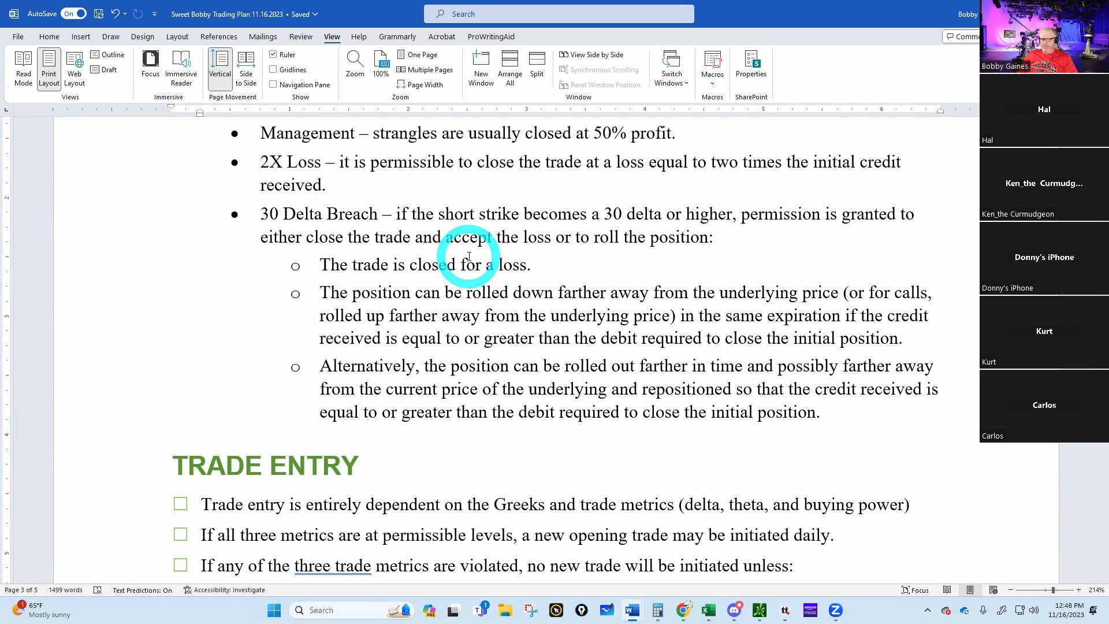
{"action": "key", "text": "Down"}
{"action": "key", "text": "Down"}
{"action": "key", "text": "Down"}
{"action": "key", "text": "Down"}
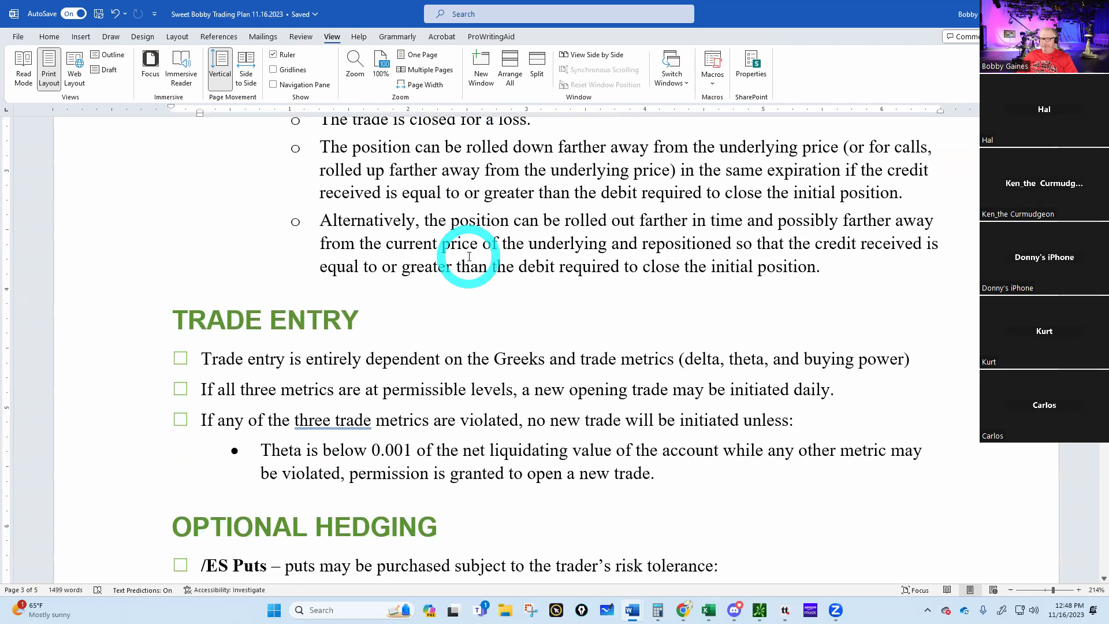
{"action": "key", "text": "Up"}
{"action": "key", "text": "Up"}
{"action": "key", "text": "Up"}
{"action": "key", "text": "Up"}
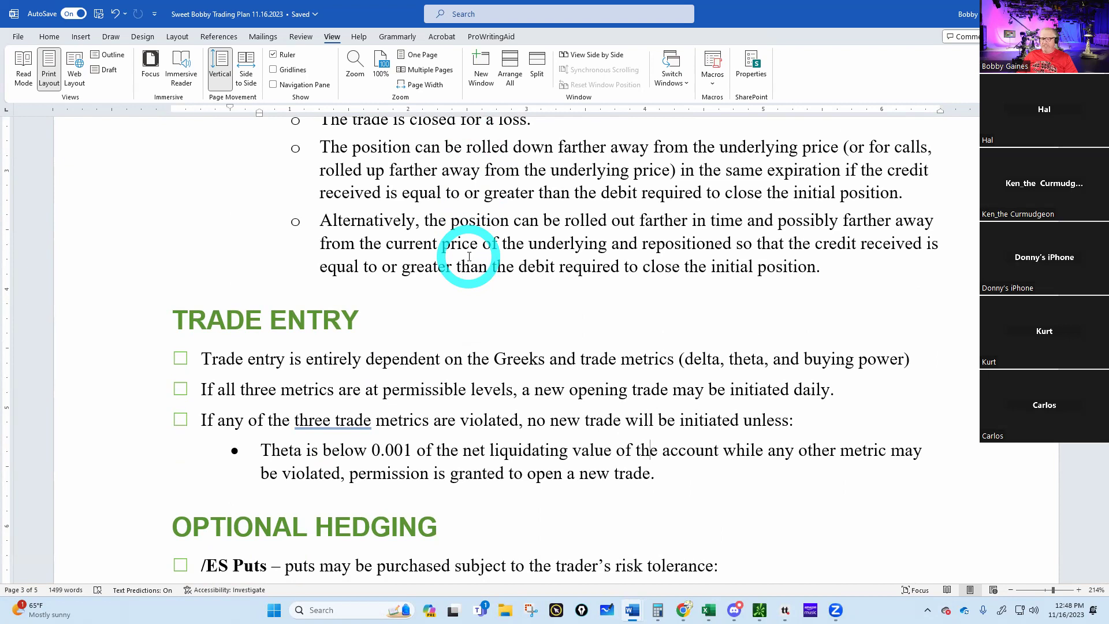
Duplicate the first Trade Entry rule on a new line directly below it, leaving both rules' checkboxes unchecked
{"action": "left_click", "coordinate": [918, 354]}
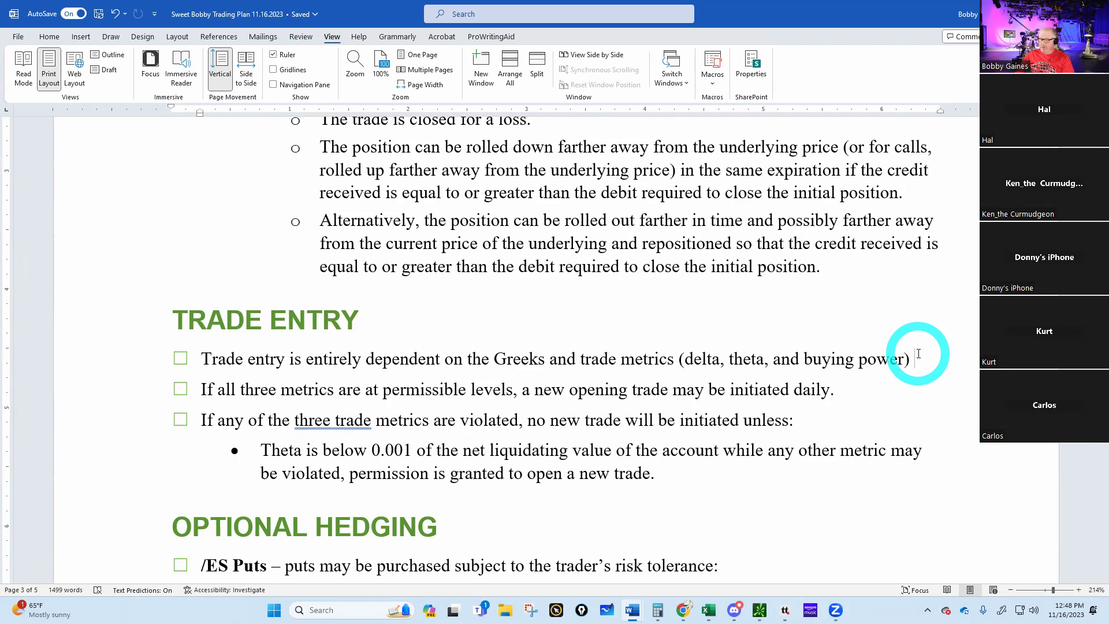
{"action": "key", "text": "Return"}
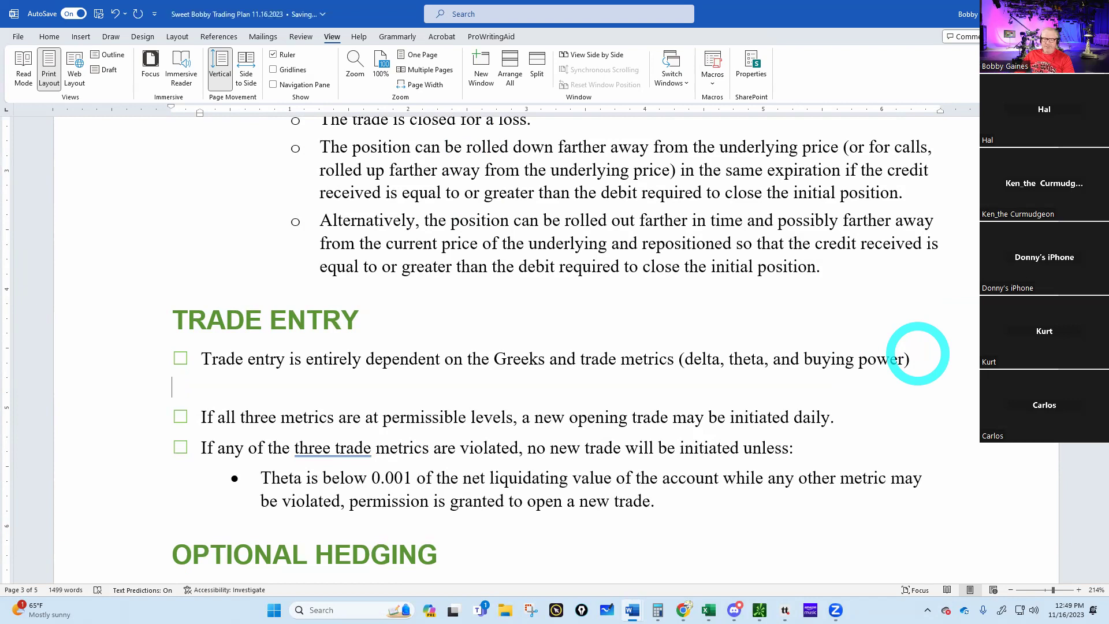
{"action": "left_click", "coordinate": [180, 356]}
{"action": "left_click_drag", "start_coordinate": [181, 356], "coordinate": [915, 370]}
{"action": "key", "text": "ctrl+c"}
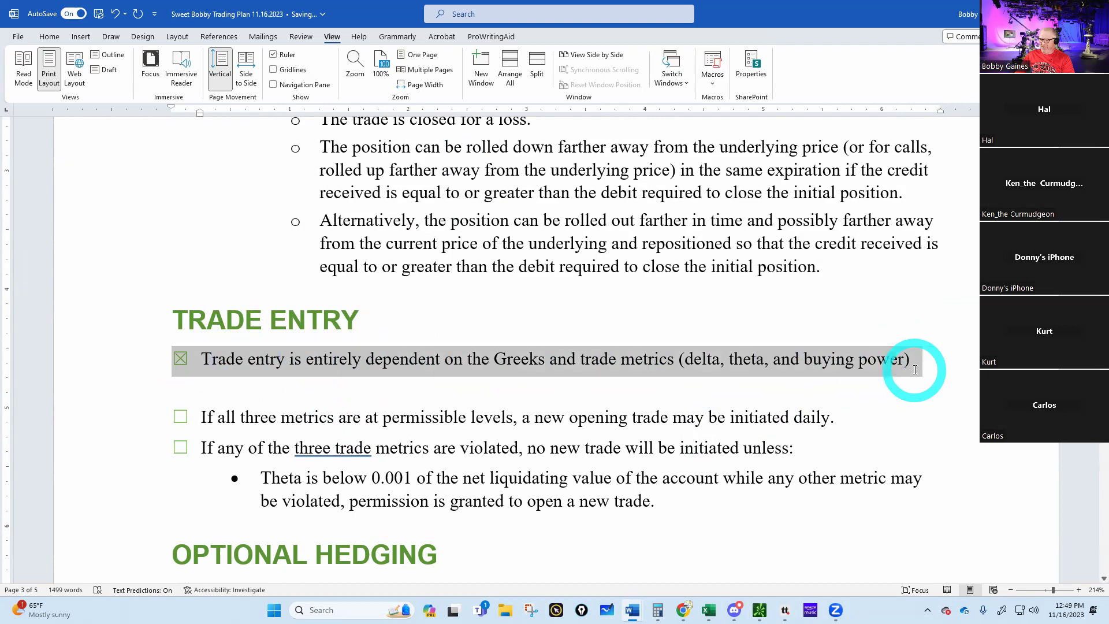
{"action": "right_click", "coordinate": [735, 371]}
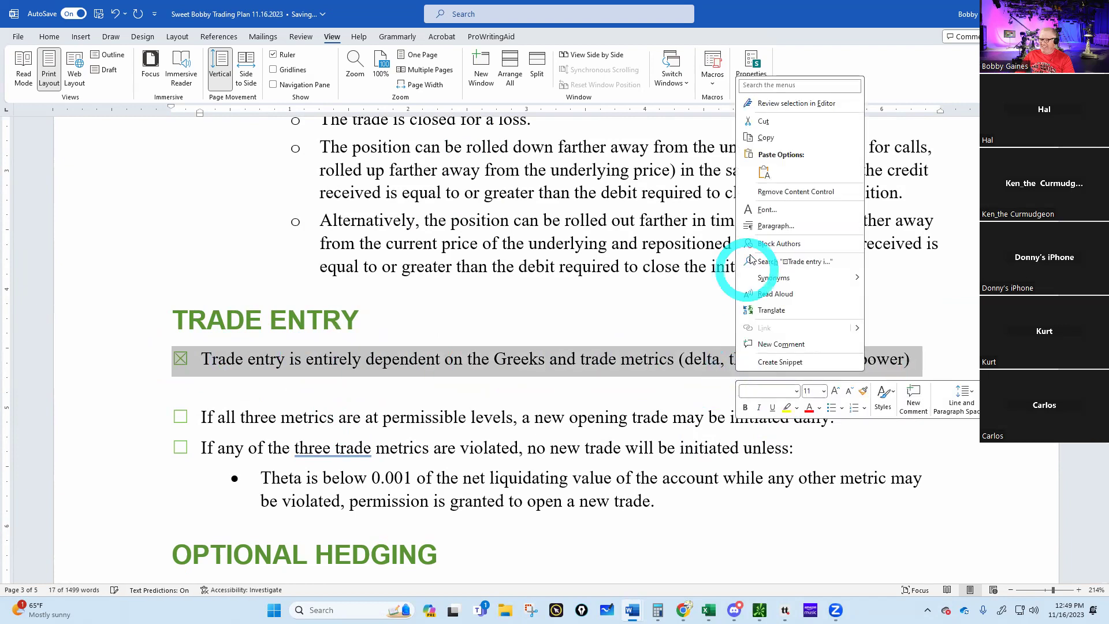
{"action": "left_click", "coordinate": [773, 137]}
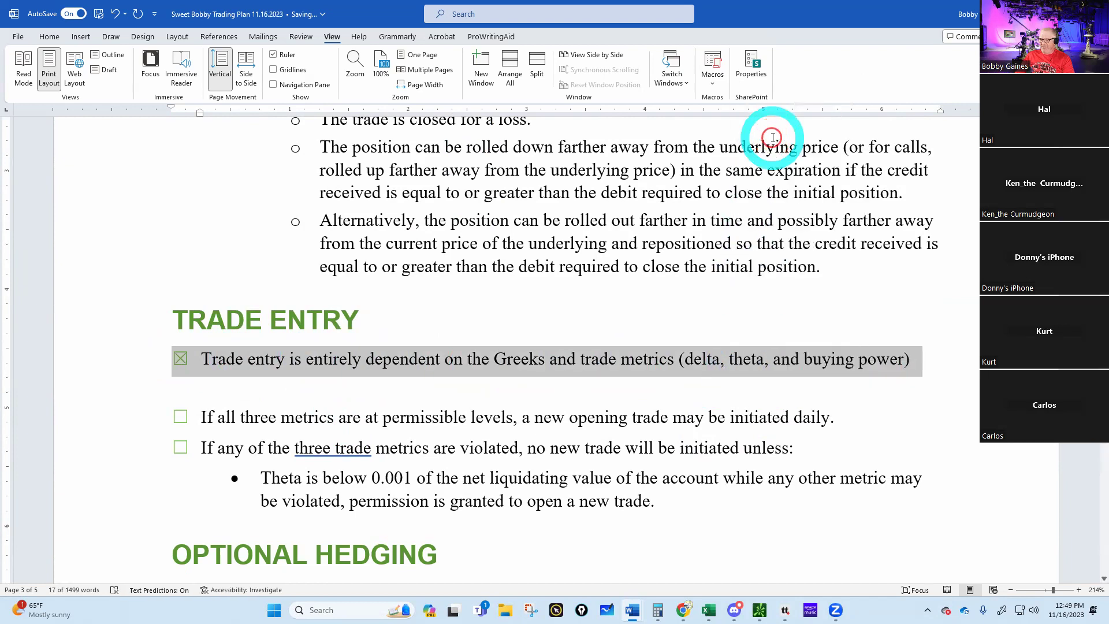
{"action": "left_click", "coordinate": [198, 388]}
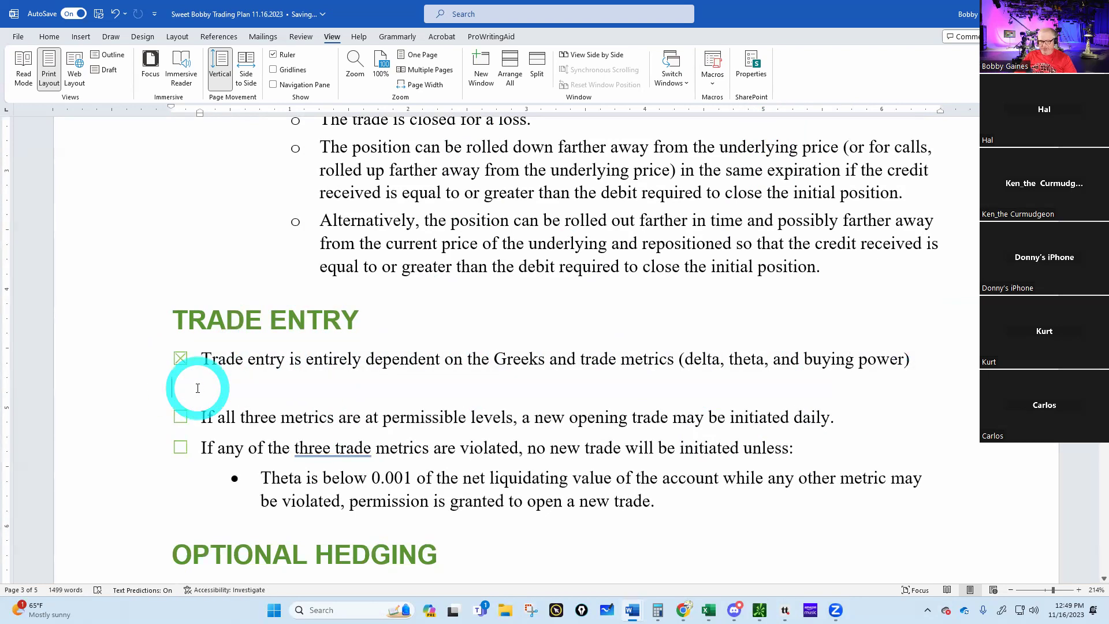
{"action": "key", "text": "ctrl+v"}
{"action": "key", "text": "BackSpace"}
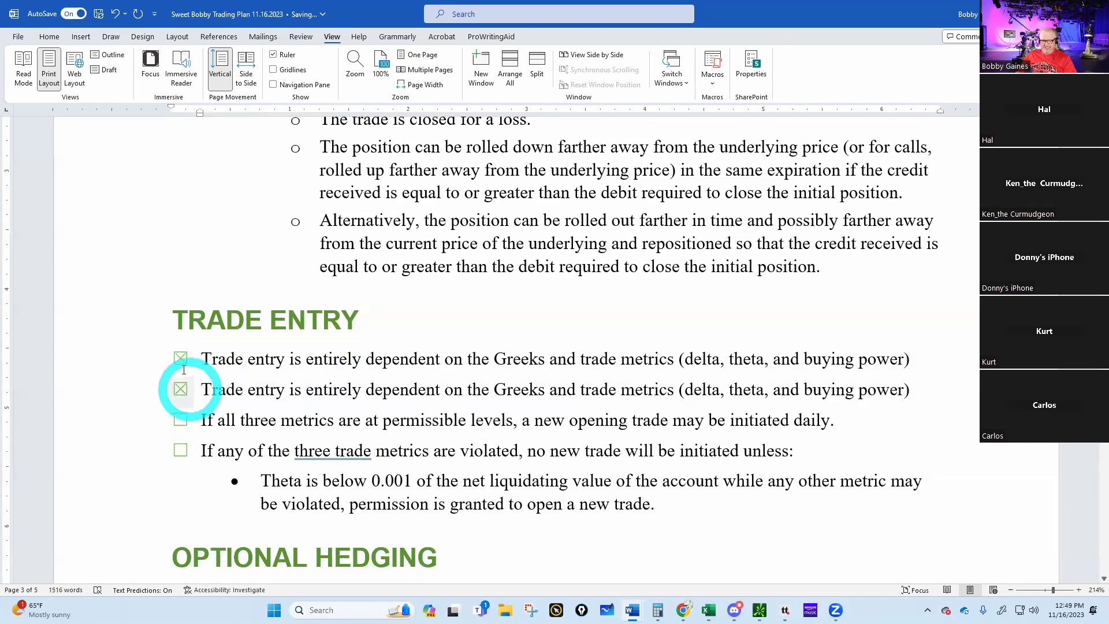
{"action": "left_click", "coordinate": [179, 358]}
{"action": "left_click", "coordinate": [181, 390]}
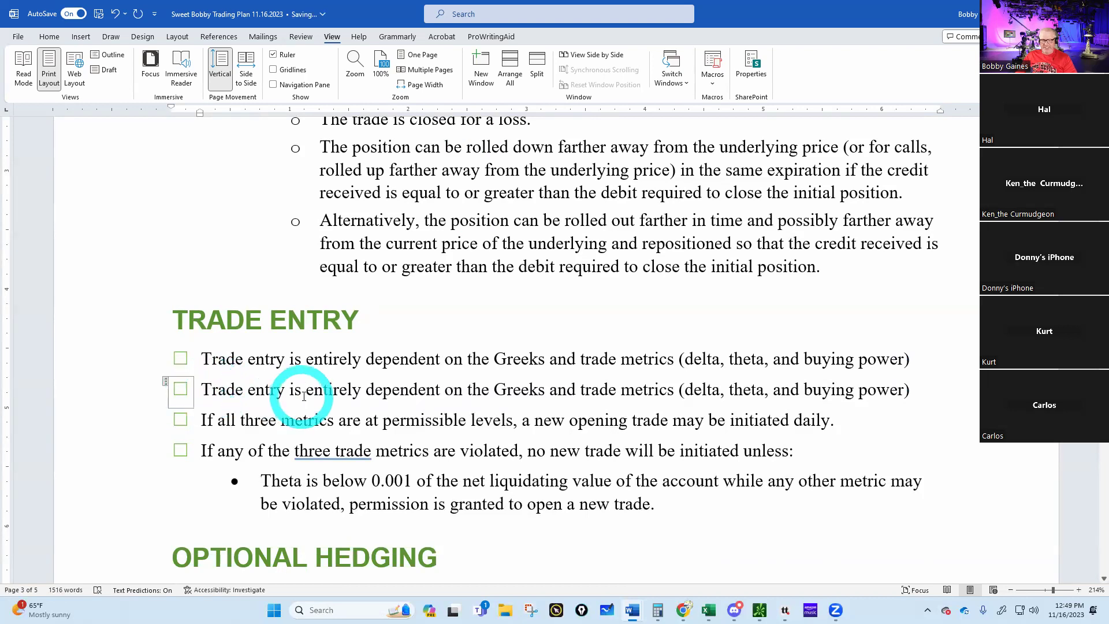
Begin the duplicated Trade Entry rule with "It is also permissible to enter trades on a predetermined schedule."
{"action": "left_click", "coordinate": [205, 389]}
{"action": "type", "text": "It"}
{"action": "key", "text": "BackSpace"}
{"action": "key", "text": "BackSpace"}
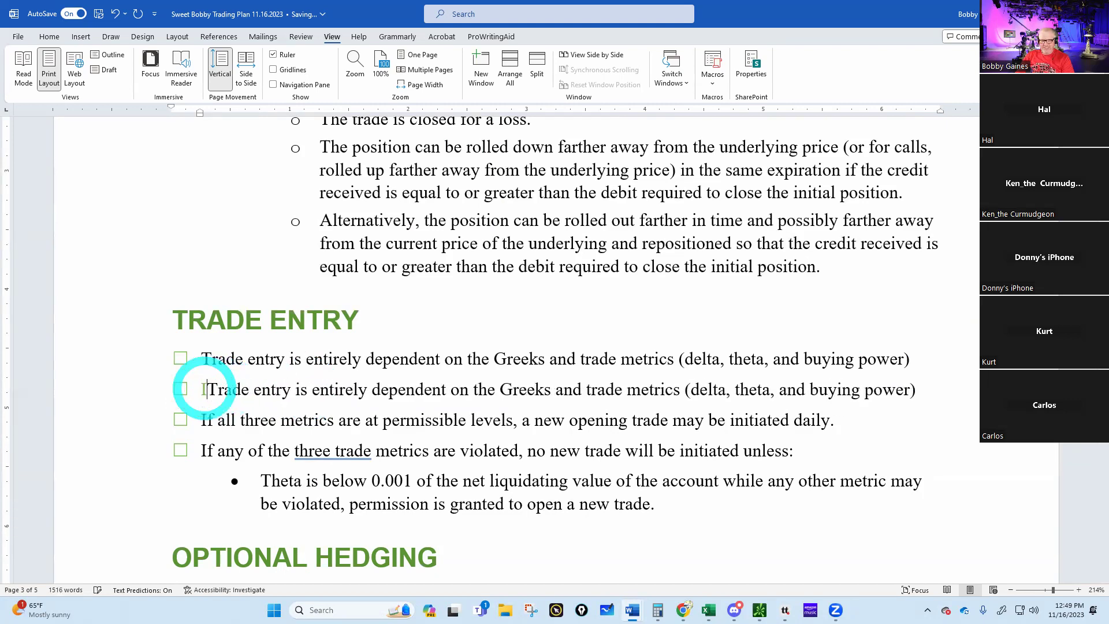
{"action": "key", "text": "BackSpace"}
{"action": "type", "text": "IO"}
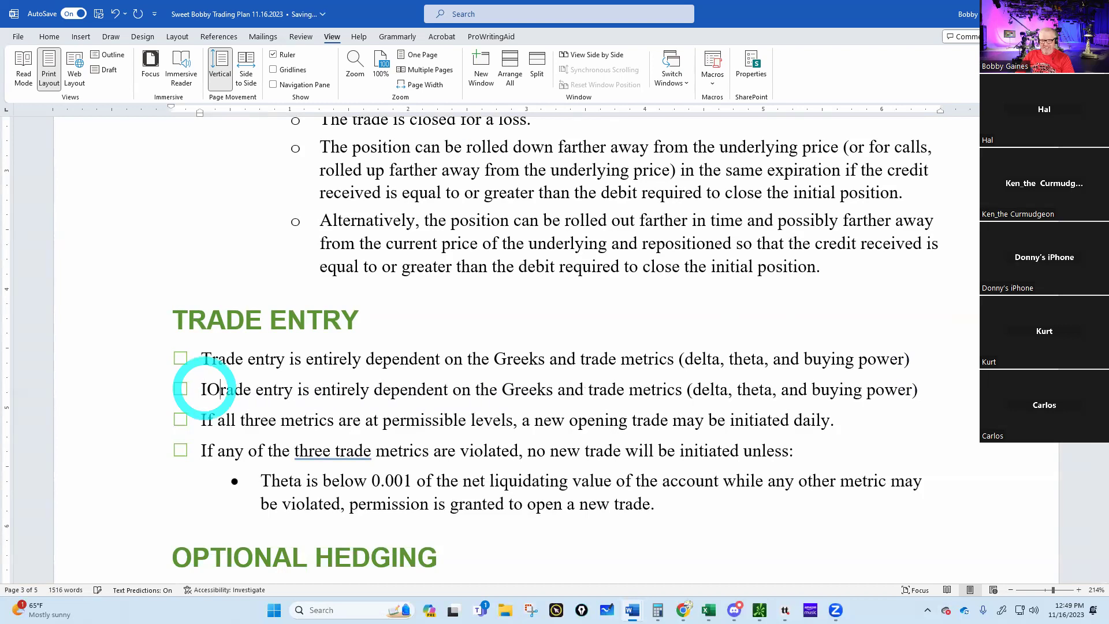
{"action": "key", "text": "BackSpace"}
{"action": "type", "text": "t is als"}
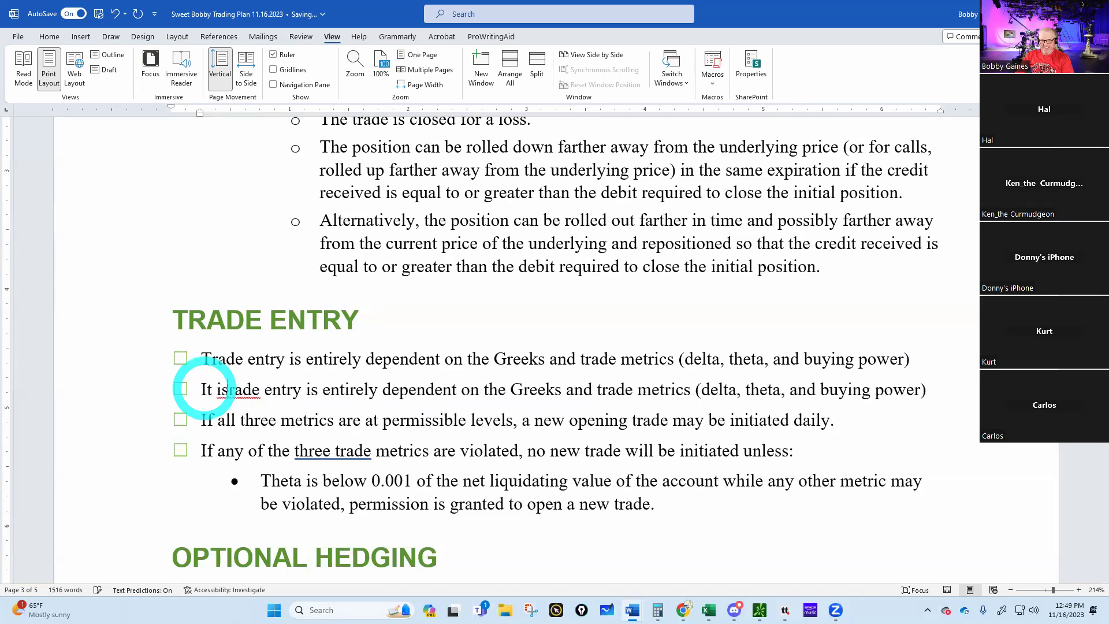
{"action": "type", "text": "o permissab"}
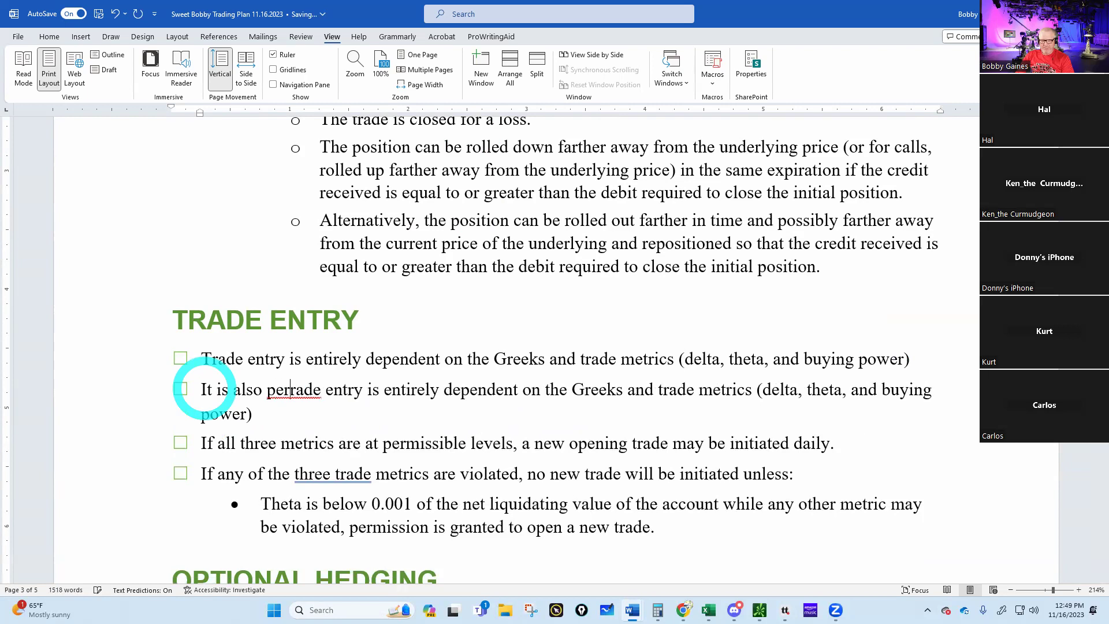
{"action": "key", "text": "BackSpace"}
{"action": "key", "text": "BackSpace"}
{"action": "type", "text": "ible to e"}
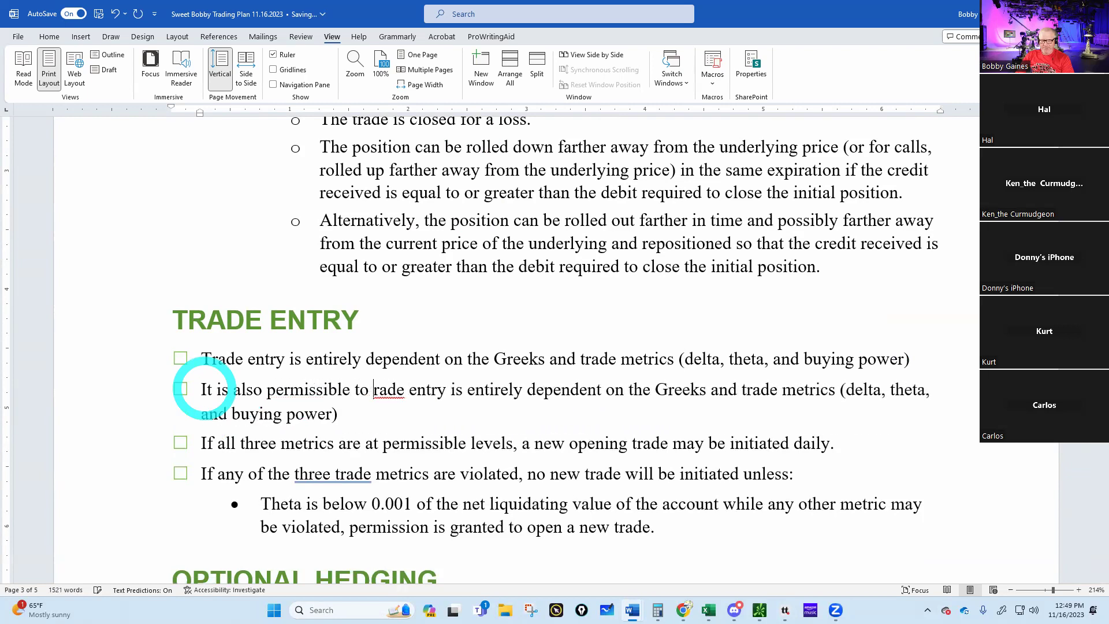
{"action": "type", "text": "nter tra"}
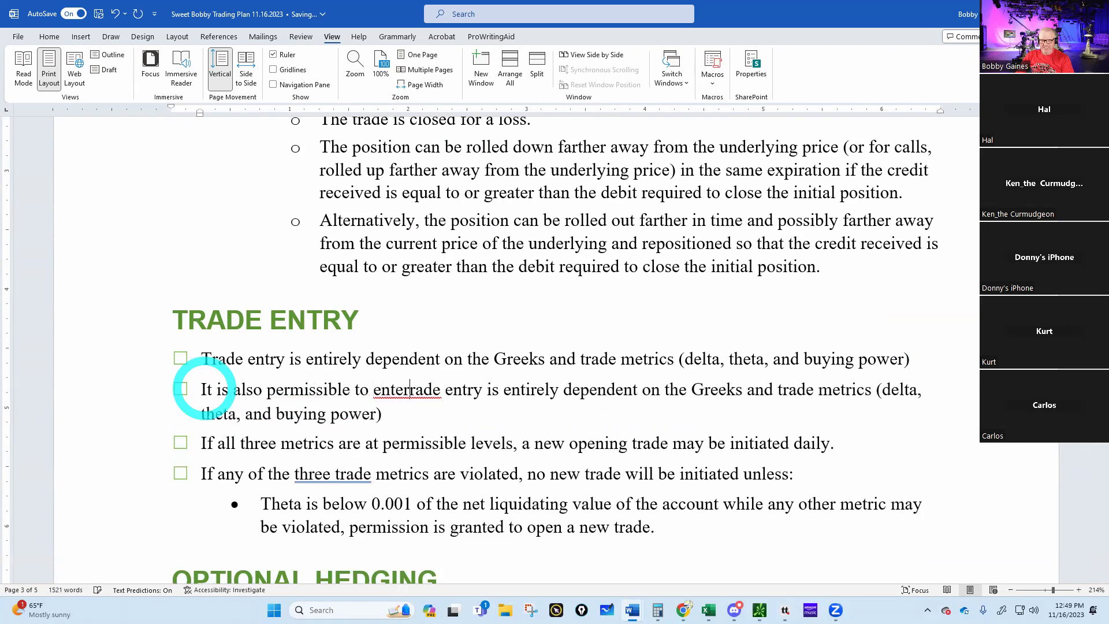
{"action": "type", "text": "des on a "}
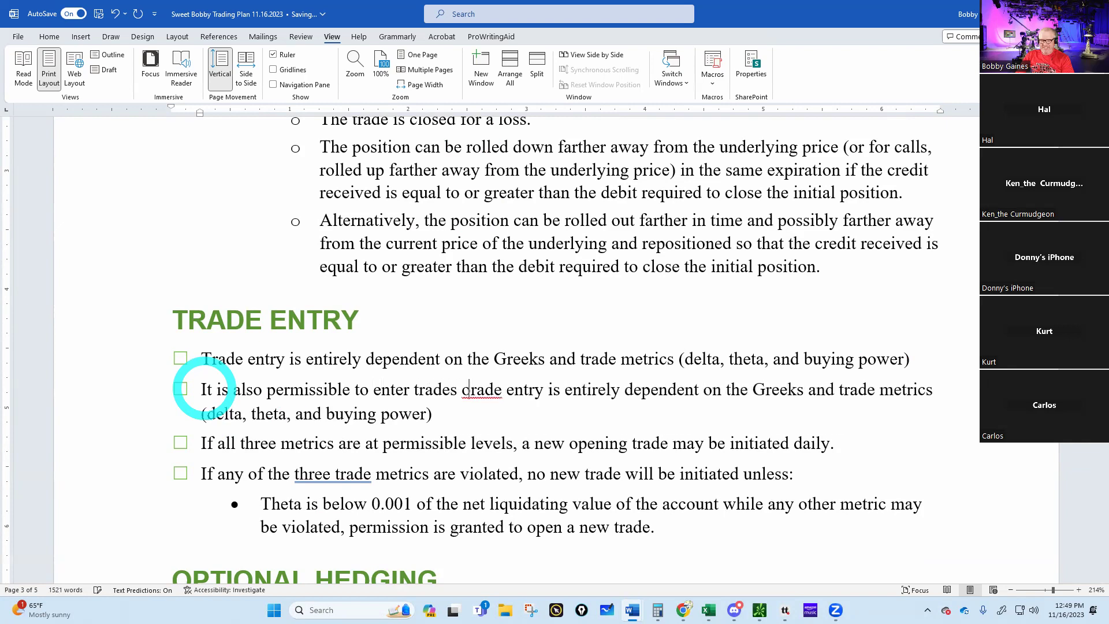
{"action": "type", "text": "predete"}
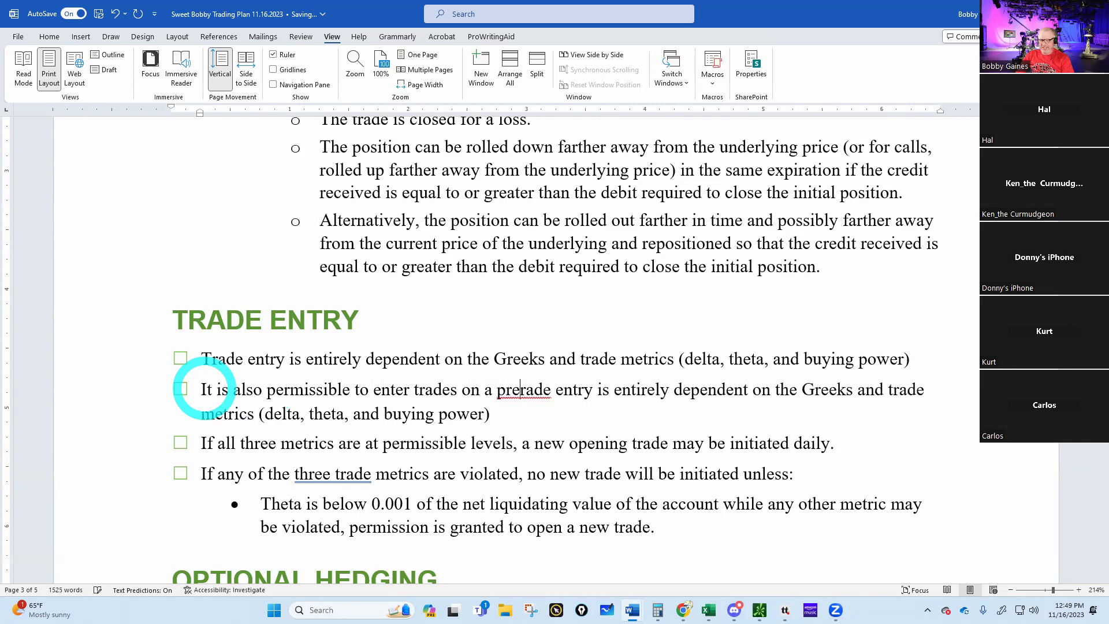
{"action": "type", "text": "rmined schedule"}
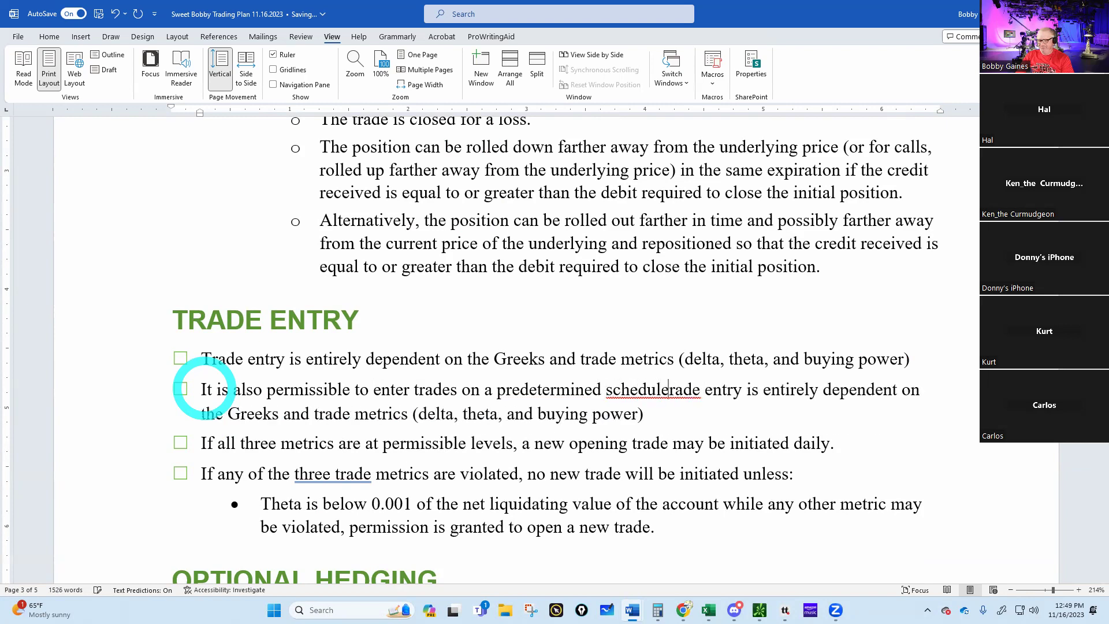
{"action": "type", "text": ". "}
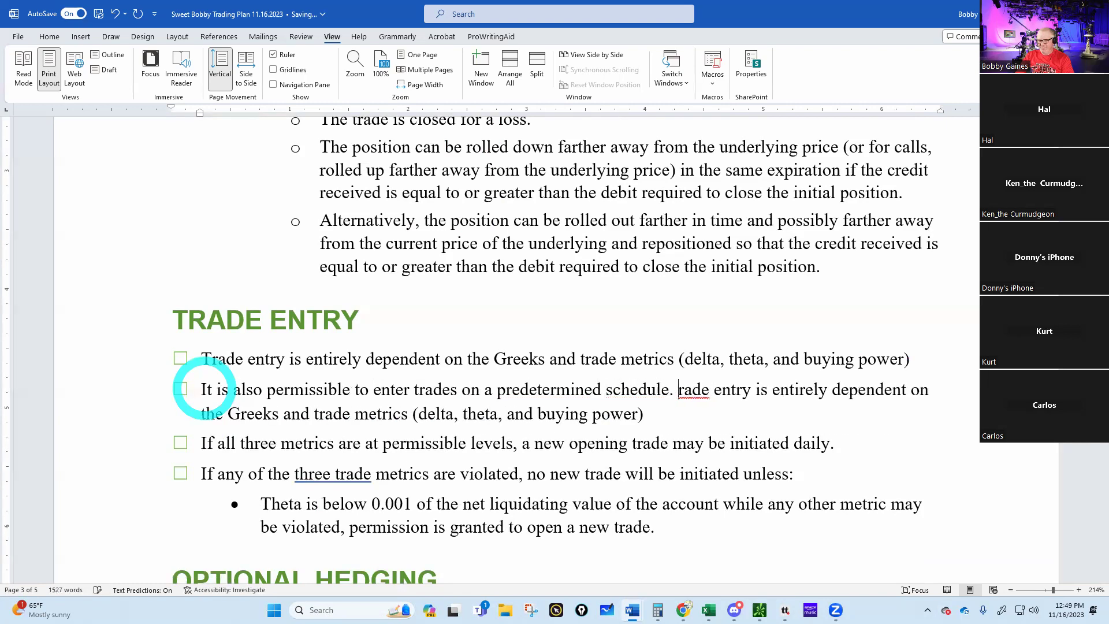
Continue the schedule rule with "For example, wait until the 120 DTE options are available." and delete the leftover duplicated text after it
{"action": "type", "text": "For exa"}
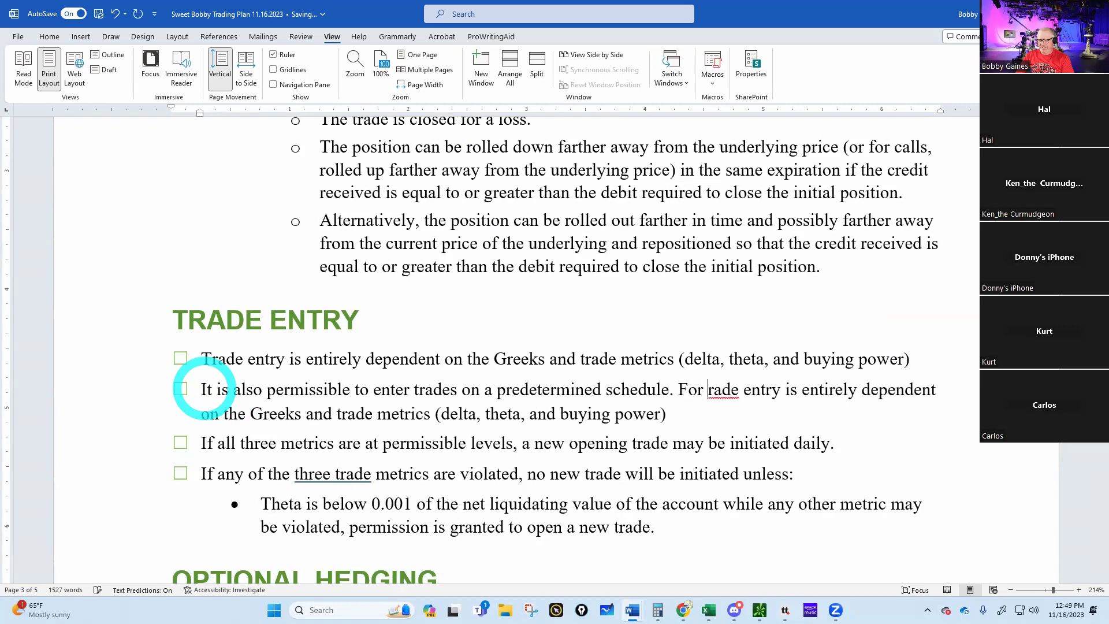
{"action": "type", "text": "mple, wa"}
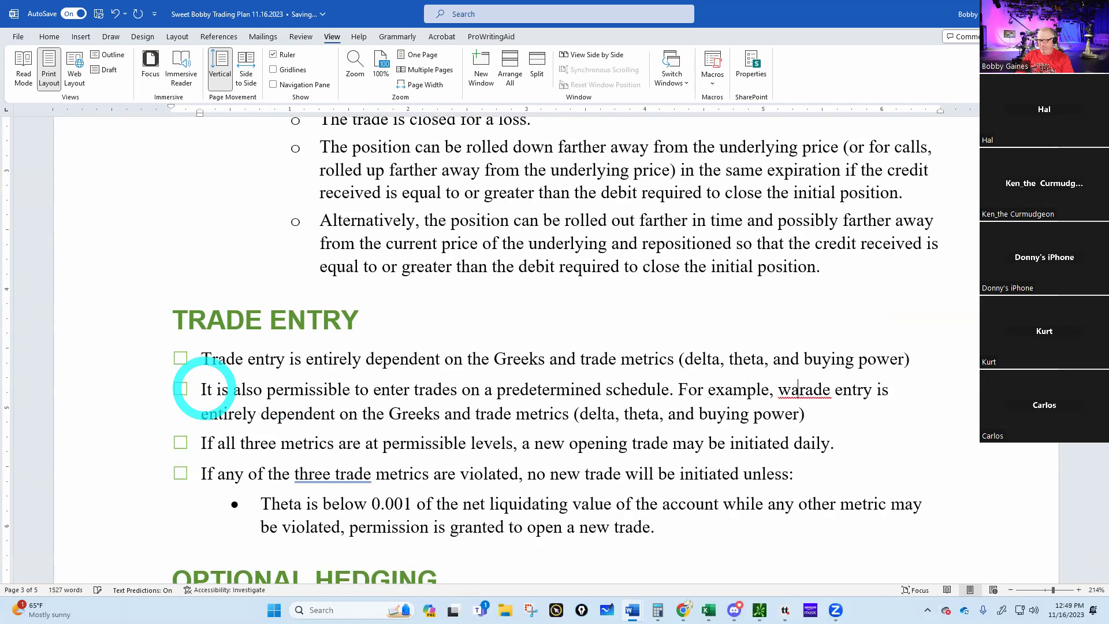
{"action": "type", "text": "it until the 120 DT"}
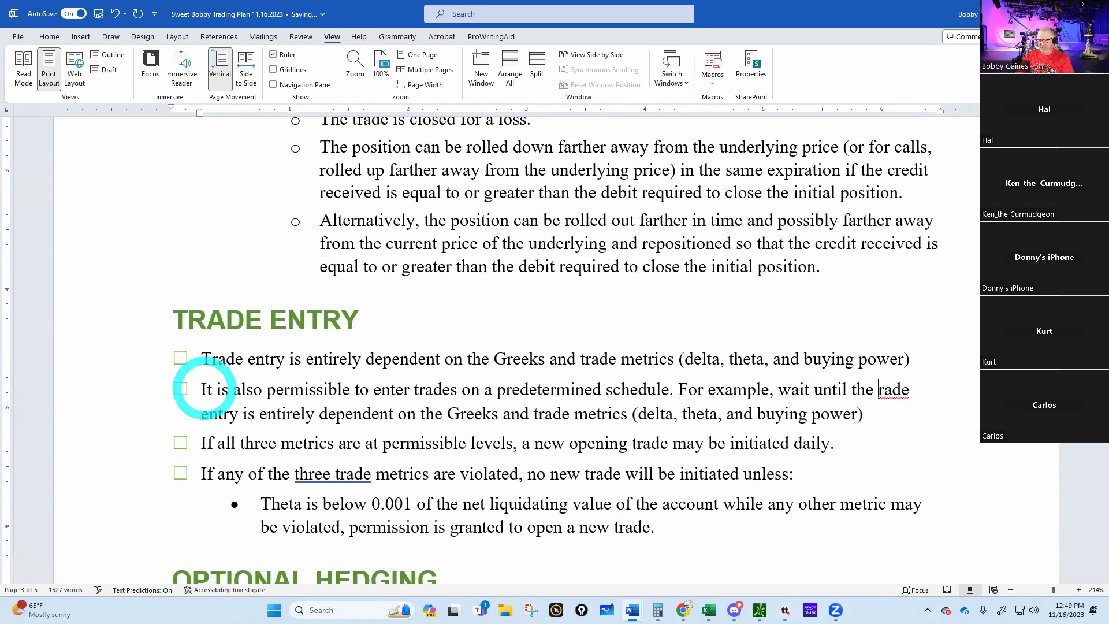
{"action": "type", "text": "E"}
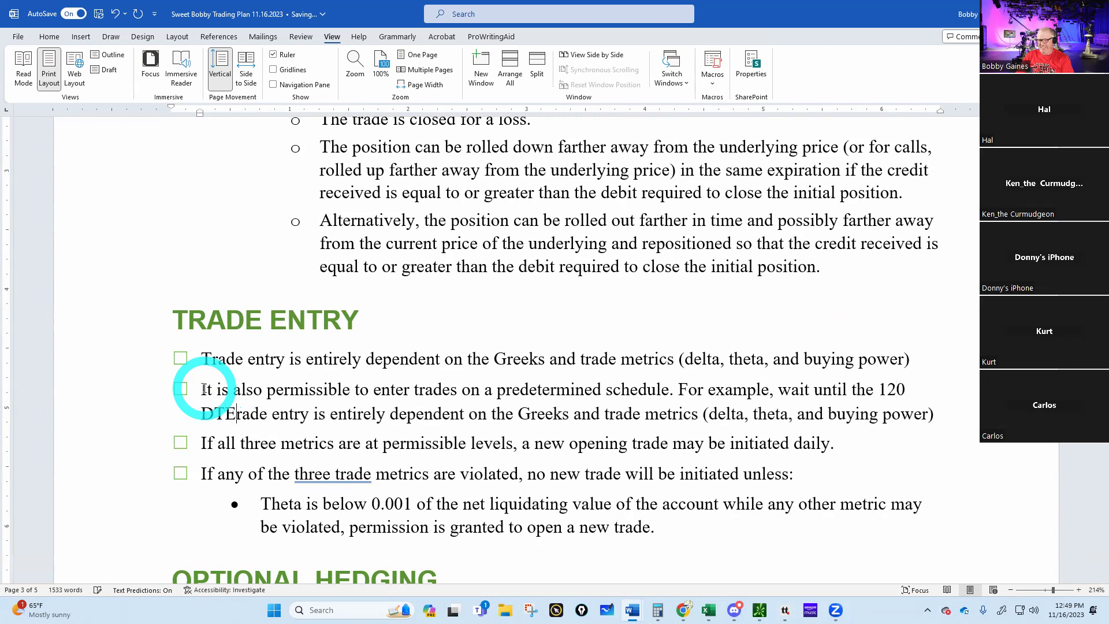
{"action": "type", "text": " is"}
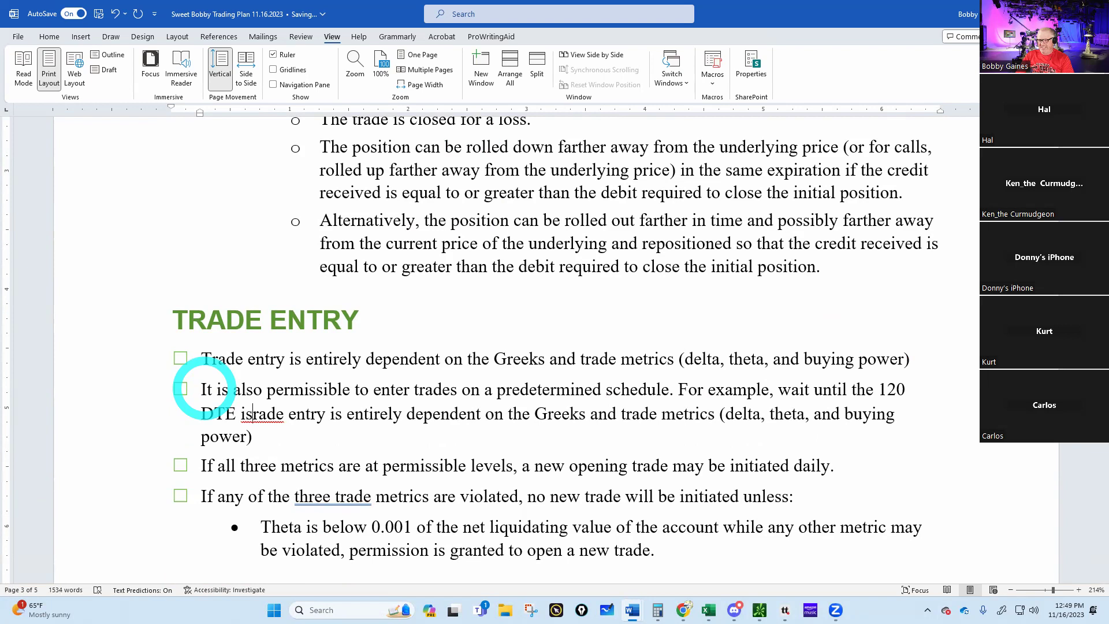
{"action": "key", "text": "BackSpace"}
{"action": "key", "text": "BackSpace"}
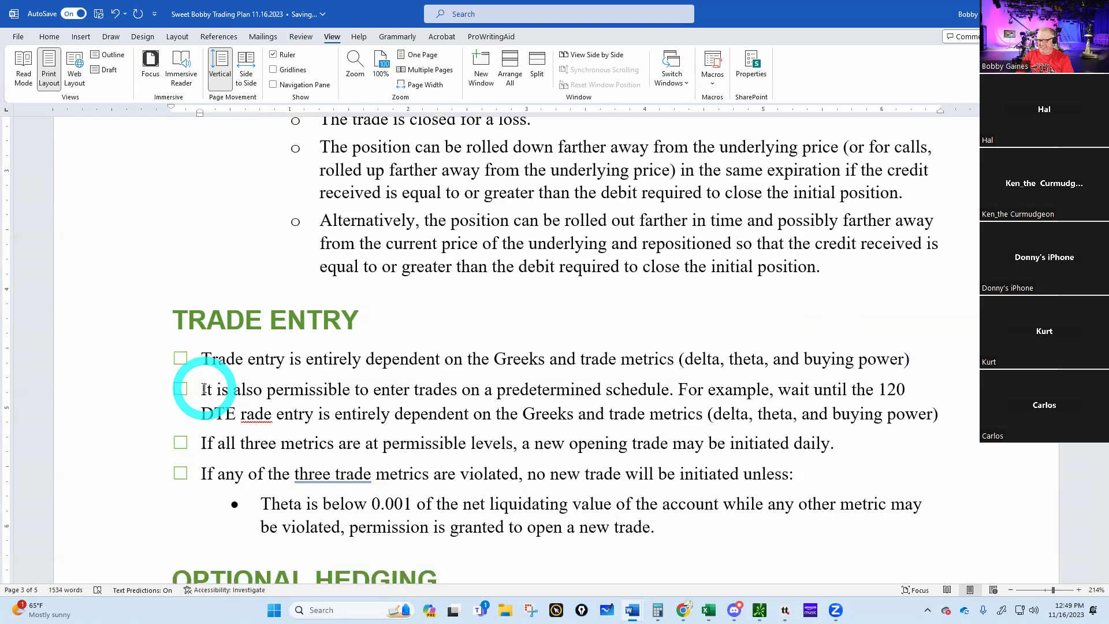
{"action": "type", "text": "options are available."}
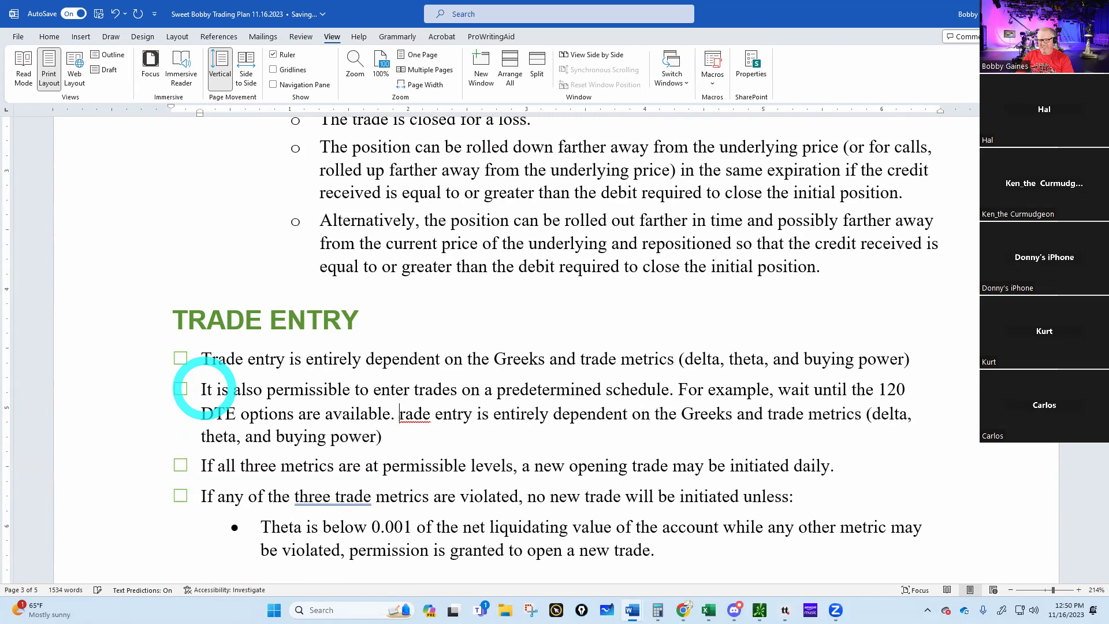
{"action": "key", "text": "ctrl+shift+Down"}
{"action": "key", "text": "Delete"}
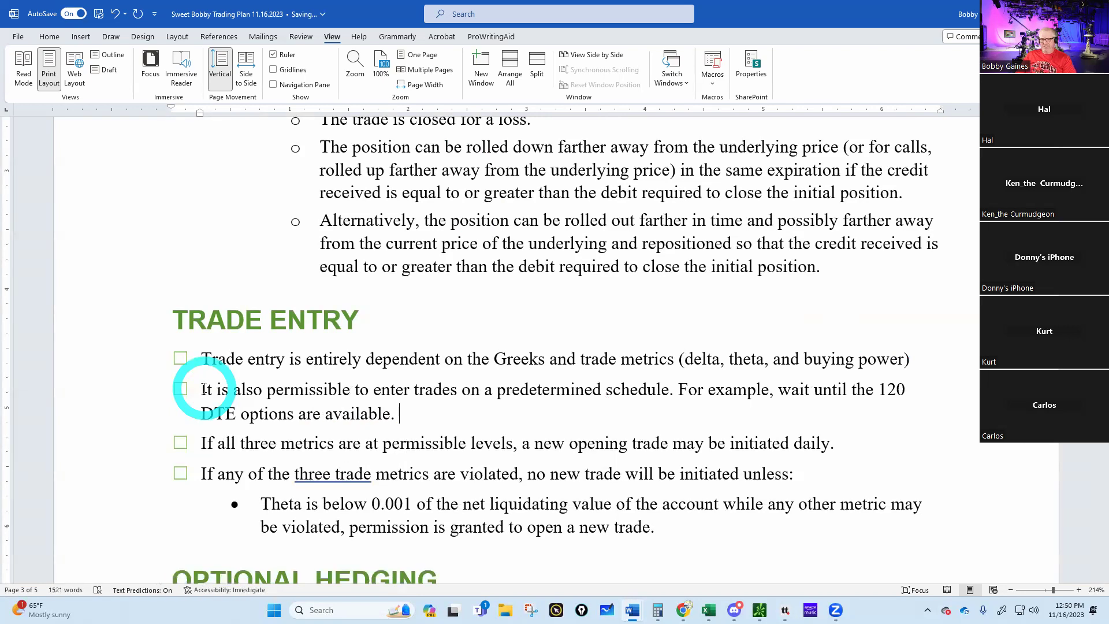
Replace "is entirely" with "can be" in the first Trade Entry rule, so it reads "Trade entry can be dependent on the Greeks"
{"action": "key", "text": "Up"}
{"action": "key", "text": "Up"}
{"action": "key", "text": "Left"}
{"action": "key", "text": "Left"}
{"action": "key", "text": "Left"}
{"action": "key", "text": "Left"}
{"action": "key", "text": "BackSpace"}
{"action": "key", "text": "BackSpace"}
{"action": "key", "text": "BackSpace"}
{"action": "key", "text": "BackSpace"}
{"action": "key", "text": "BackSpace"}
{"action": "key", "text": "BackSpace"}
{"action": "key", "text": "BackSpace"}
{"action": "key", "text": "BackSpace"}
{"action": "key", "text": "BackSpace"}
{"action": "key", "text": "BackSpace"}
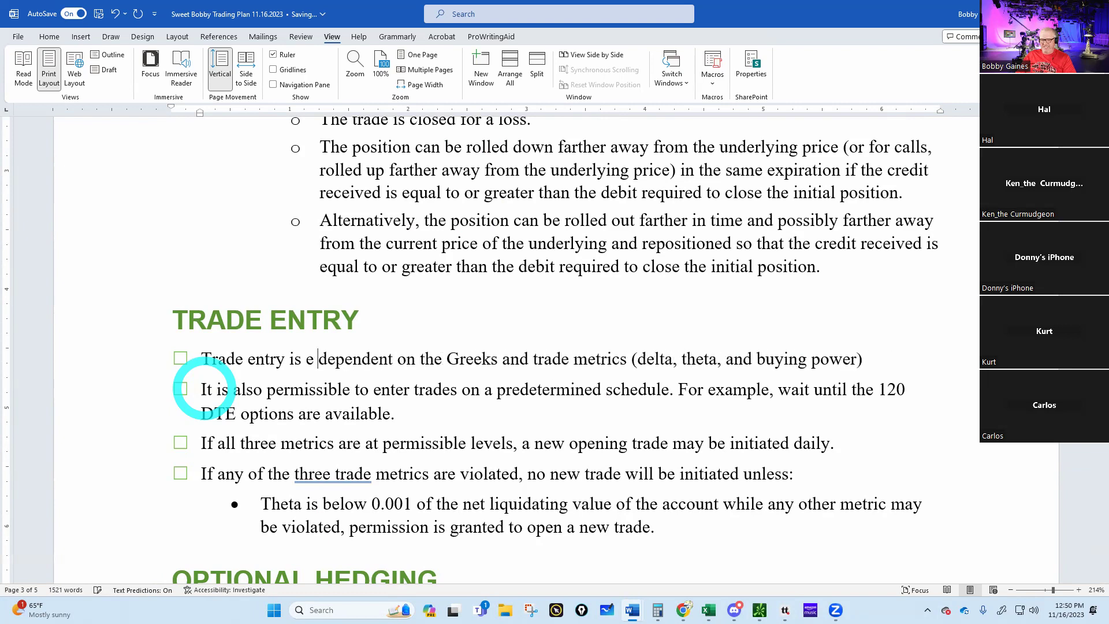
{"action": "key", "text": "BackSpace"}
{"action": "type", "text": "can be"}
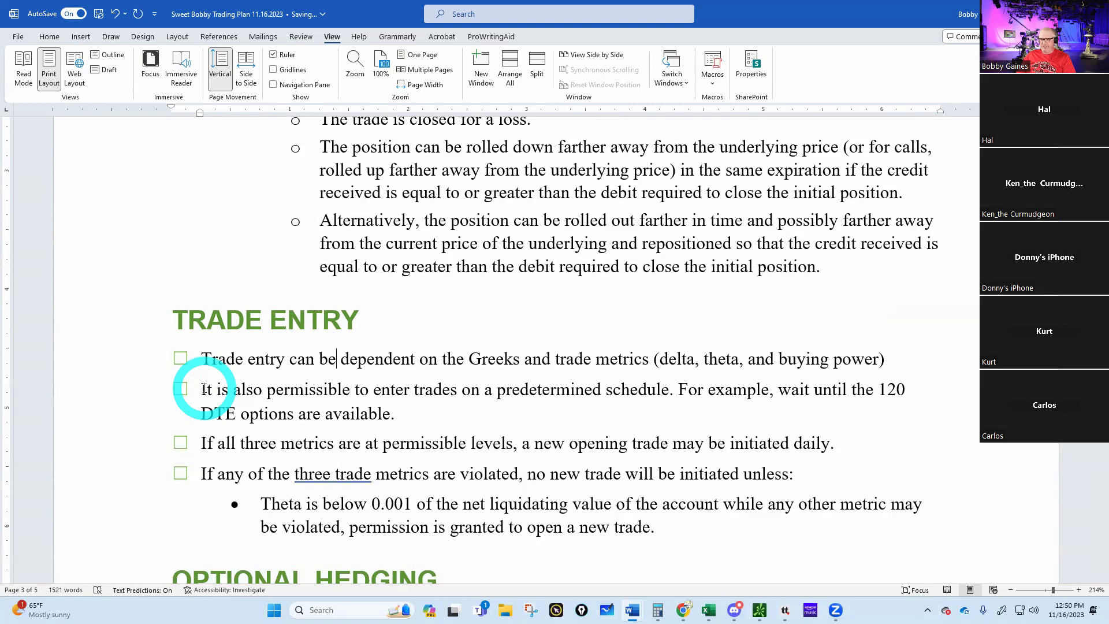
Review the Trade Entry rules on initiating daily trades and on violated metrics, including the theta exception
{"action": "key", "text": "Down"}
{"action": "key", "text": "Down"}
{"action": "key", "text": "Right"}
{"action": "key", "text": "Right"}
{"action": "key", "text": "Right"}
{"action": "key", "text": "Right"}
{"action": "key", "text": "Right"}
{"action": "key", "text": "Right"}
{"action": "key", "text": "Right"}
{"action": "key", "text": "Right"}
{"action": "key", "text": "Down"}
{"action": "key", "text": "Right"}
{"action": "key", "text": "Right"}
{"action": "key", "text": "Right"}
{"action": "key", "text": "Right"}
{"action": "key", "text": "Right"}
{"action": "key", "text": "Right"}
{"action": "key", "text": "Right"}
{"action": "key", "text": "Right"}
{"action": "key", "text": "Right"}
{"action": "key", "text": "Right"}
{"action": "key", "text": "Right"}
{"action": "key", "text": "Right"}
{"action": "key", "text": "Right"}
{"action": "key", "text": "Right"}
{"action": "key", "text": "Right"}
{"action": "key", "text": "Right"}
{"action": "key", "text": "Right"}
{"action": "key", "text": "Right"}
{"action": "key", "text": "Right"}
{"action": "key", "text": "Right"}
{"action": "key", "text": "Right"}
{"action": "key", "text": "Right"}
{"action": "key", "text": "Right"}
{"action": "key", "text": "Right"}
{"action": "key", "text": "Left"}
{"action": "key", "text": "Left"}
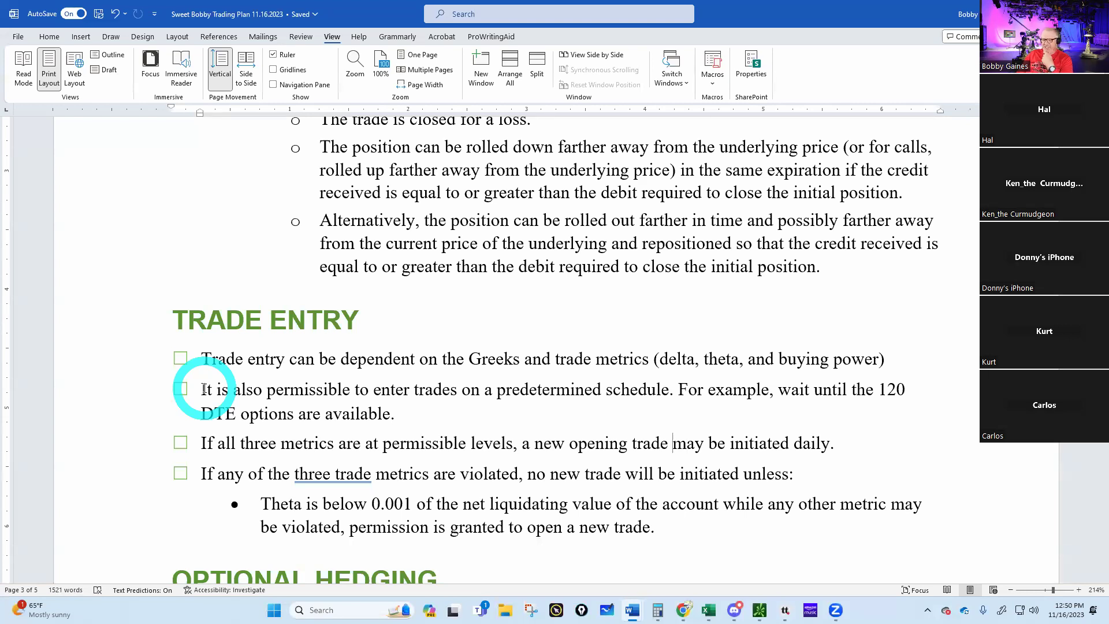
{"action": "key", "text": "Down"}
{"action": "key", "text": "Left"}
{"action": "key", "text": "Left"}
{"action": "key", "text": "Left"}
{"action": "key", "text": "Left"}
{"action": "key", "text": "Left"}
{"action": "key", "text": "Left"}
{"action": "key", "text": "Left"}
{"action": "key", "text": "Left"}
{"action": "key", "text": "Left"}
{"action": "key", "text": "Left"}
{"action": "key", "text": "Left"}
{"action": "key", "text": "Left"}
{"action": "key", "text": "Left"}
{"action": "key", "text": "Left"}
{"action": "key", "text": "Left"}
{"action": "key", "text": "Left"}
{"action": "key", "text": "Left"}
{"action": "key", "text": "Left"}
{"action": "key", "text": "Left"}
{"action": "key", "text": "Left"}
{"action": "key", "text": "Right"}
{"action": "key", "text": "Right"}
{"action": "key", "text": "Right"}
{"action": "key", "text": "Right"}
{"action": "key", "text": "Right"}
{"action": "key", "text": "Right"}
{"action": "key", "text": "Right"}
{"action": "key", "text": "Right"}
{"action": "key", "text": "Right"}
{"action": "key", "text": "Right"}
{"action": "key", "text": "Right"}
{"action": "key", "text": "Right"}
{"action": "key", "text": "Right"}
{"action": "key", "text": "Right"}
{"action": "key", "text": "Right"}
{"action": "key", "text": "Right"}
{"action": "key", "text": "Right"}
{"action": "key", "text": "Right"}
{"action": "key", "text": "Right"}
{"action": "key", "text": "Right"}
{"action": "key", "text": "Down"}
{"action": "key", "text": "Down"}
{"action": "key", "text": "Down"}
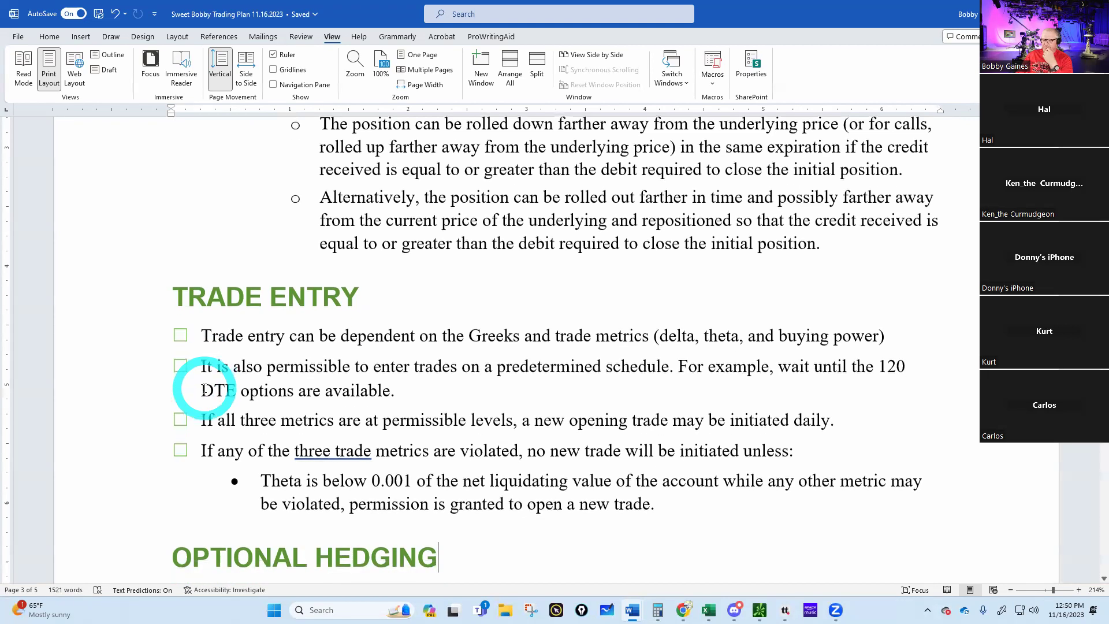
Review the Optional Hedging rules for /ES Puts, covering days to expiration, annual cost of insurance, and weekly cost
{"action": "key", "text": "Down"}
{"action": "key", "text": "Down"}
{"action": "key", "text": "Down"}
{"action": "key", "text": "Down"}
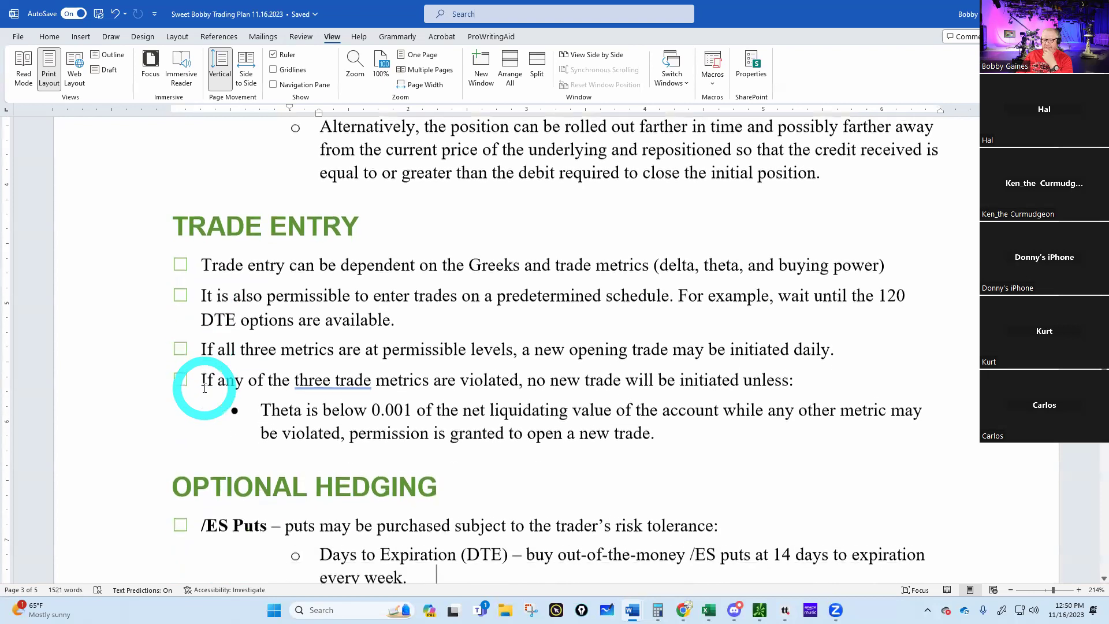
{"action": "key", "text": "Down"}
{"action": "key", "text": "Down"}
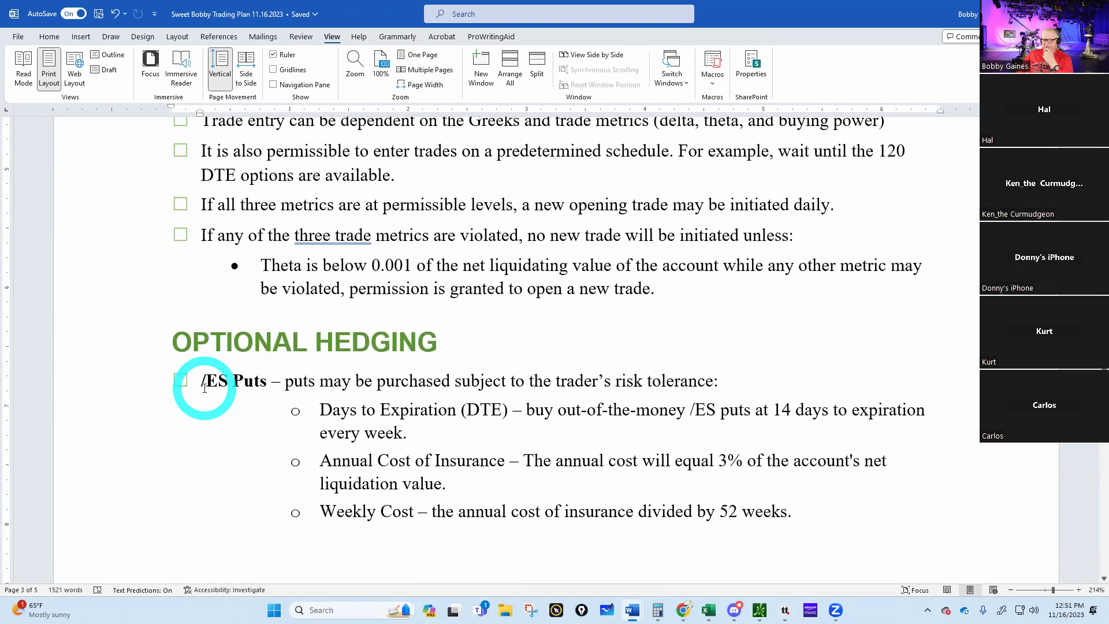
{"action": "key", "text": "Up"}
{"action": "key", "text": "Up"}
{"action": "key", "text": "Up"}
{"action": "key", "text": "Up"}
{"action": "key", "text": "Up"}
{"action": "key", "text": "Up"}
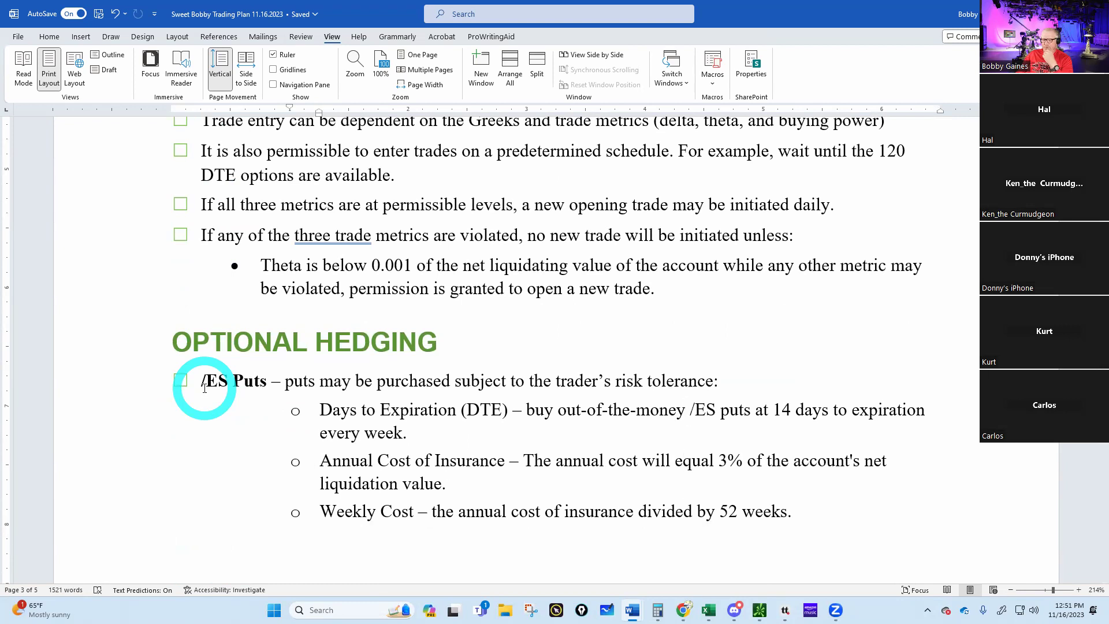
{"action": "key", "text": "Down"}
{"action": "key", "text": "Down"}
{"action": "key", "text": "Down"}
{"action": "key", "text": "Right"}
{"action": "key", "text": "Right"}
{"action": "key", "text": "Right"}
{"action": "key", "text": "Right"}
{"action": "key", "text": "Right"}
{"action": "key", "text": "Right"}
{"action": "key", "text": "Right"}
{"action": "key", "text": "Right"}
{"action": "key", "text": "Right"}
{"action": "key", "text": "Right"}
{"action": "key", "text": "Right"}
{"action": "key", "text": "Right"}
{"action": "key", "text": "Right"}
{"action": "key", "text": "Right"}
{"action": "key", "text": "Down"}
{"action": "key", "text": "Down"}
{"action": "key", "text": "Down"}
{"action": "key", "text": "Down"}
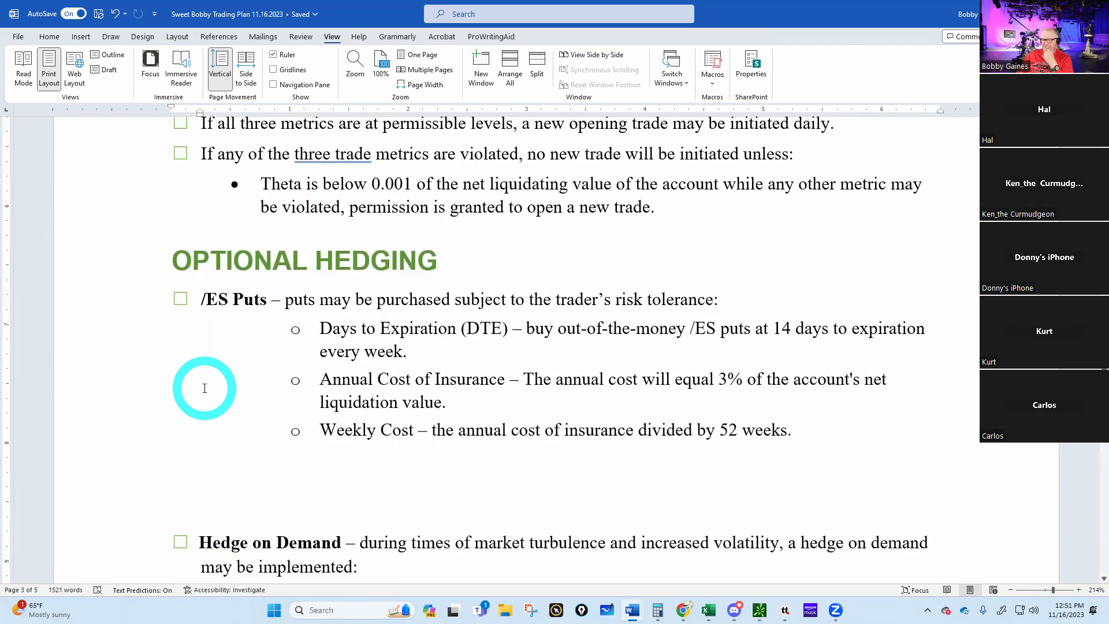
Delete the blank lines between the Weekly Cost item and the Hedge on Demand rule
{"action": "key", "text": "Up"}
{"action": "key", "text": "Up"}
{"action": "key", "text": "Up"}
{"action": "key", "text": "Up"}
{"action": "key", "text": "Delete"}
{"action": "key", "text": "Delete"}
{"action": "key", "text": "Delete"}
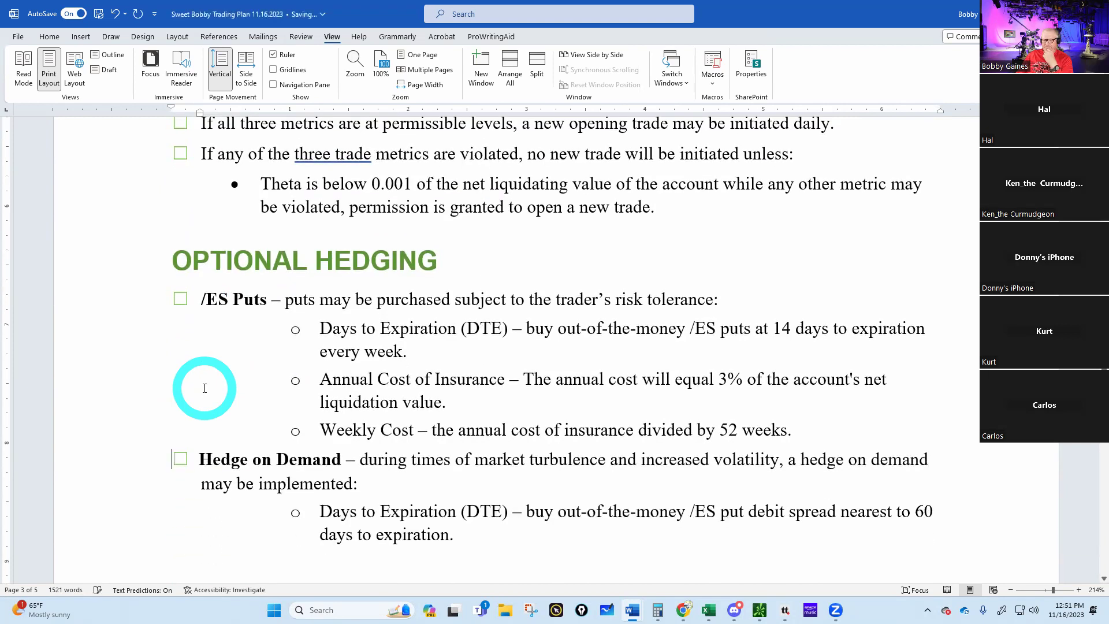
Insert blank lines after the Weekly Cost item so the Hedge on Demand rule starts on the following page
{"action": "key", "text": "Down"}
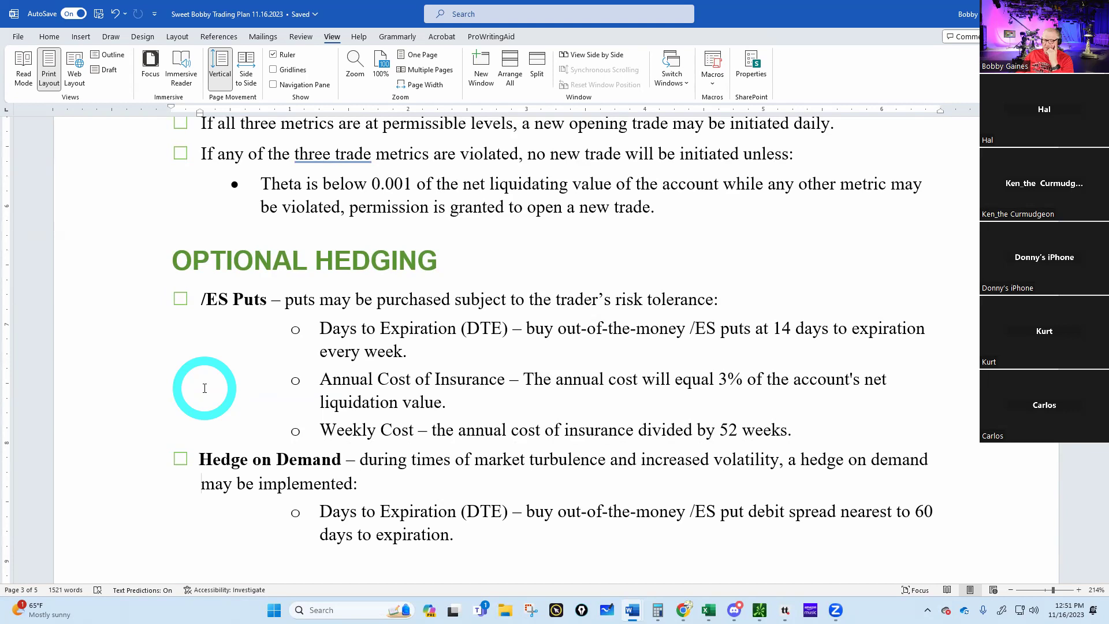
{"action": "key", "text": "Down"}
{"action": "key", "text": "Down"}
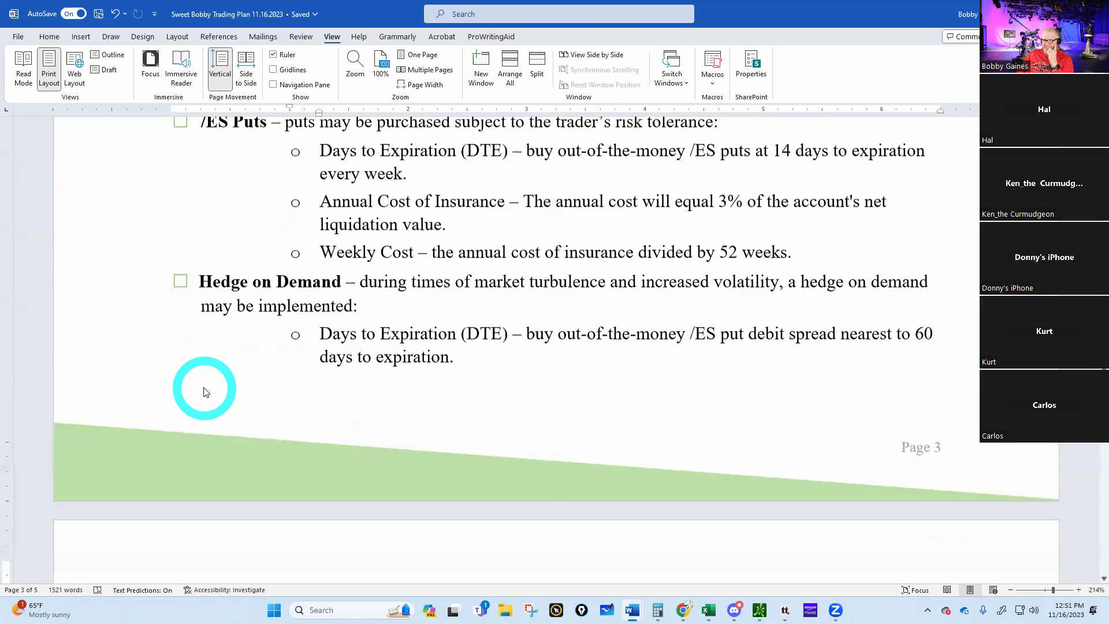
{"action": "key", "text": "Up"}
{"action": "key", "text": "Up"}
{"action": "key", "text": "Up"}
{"action": "key", "text": "Up"}
{"action": "key", "text": "End"}
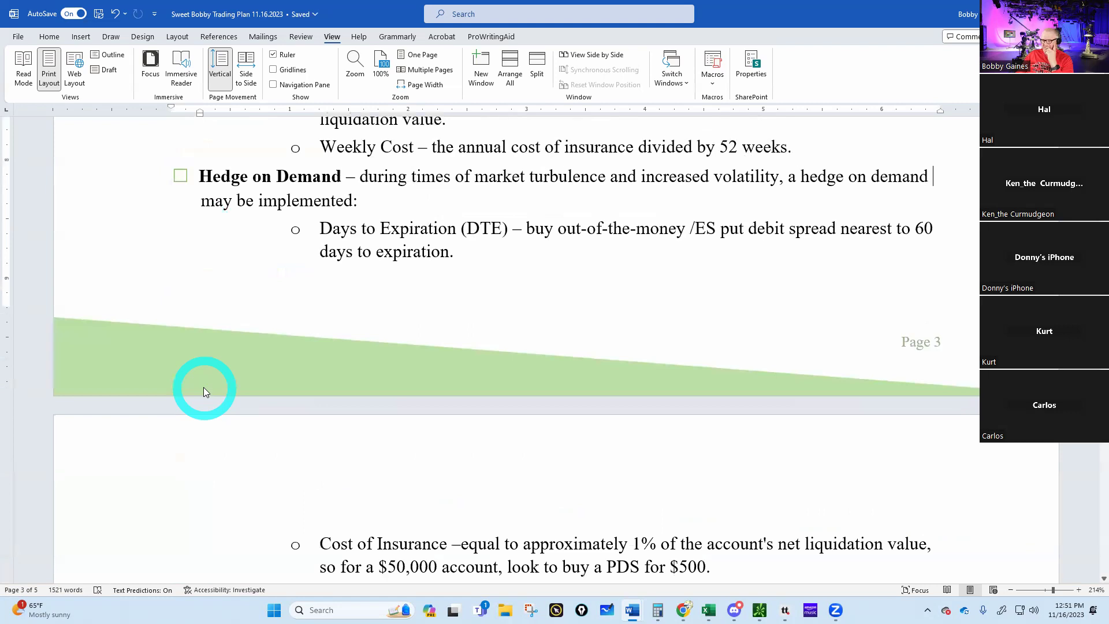
{"action": "key", "text": "Up"}
{"action": "key", "text": "Return"}
{"action": "key", "text": "shift+Tab"}
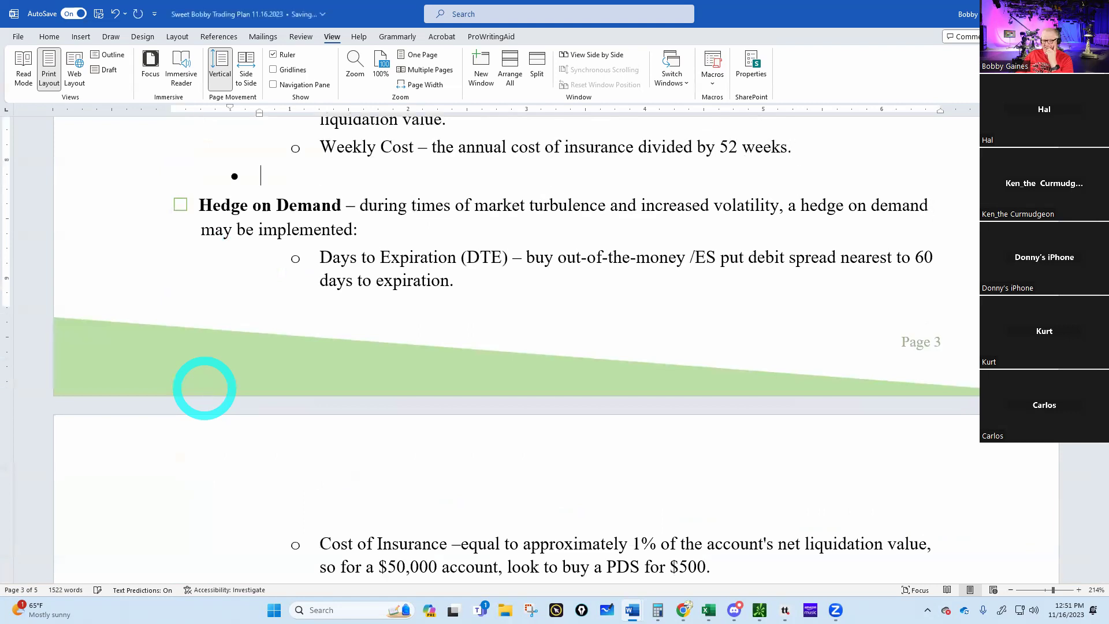
{"action": "key", "text": "BackSpace"}
{"action": "key", "text": "Return"}
{"action": "key", "text": "Return"}
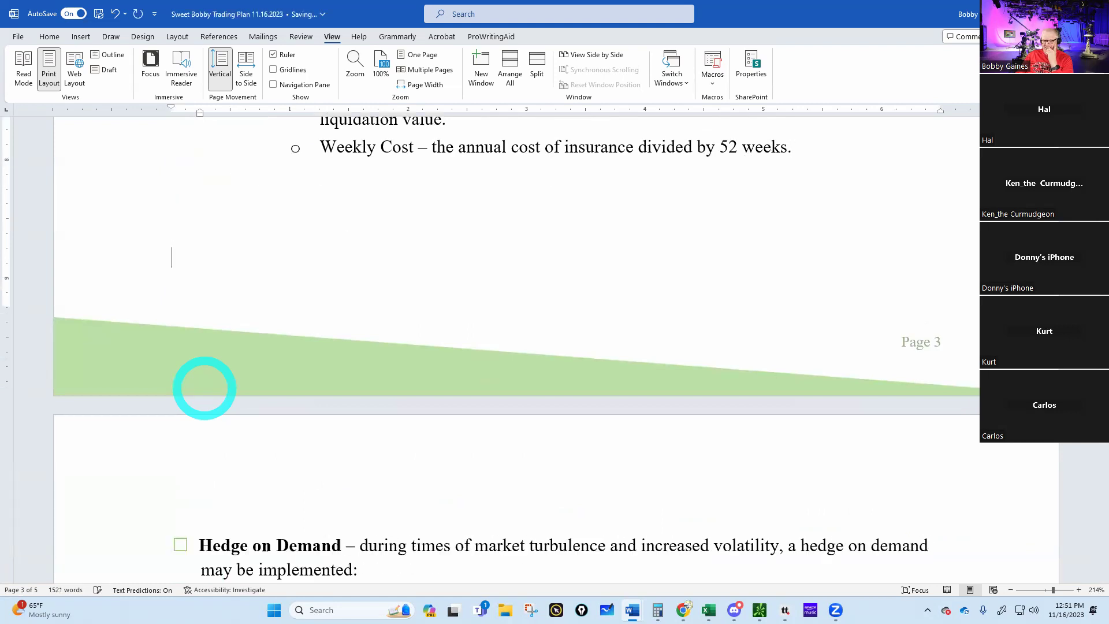
Review the Hedge on Demand rules on days to expiration, cost of insurance, spread width, delta, and management
{"action": "key", "text": "Down"}
{"action": "key", "text": "Down"}
{"action": "key", "text": "Down"}
{"action": "key", "text": "Down"}
{"action": "key", "text": "Down"}
{"action": "key", "text": "Down"}
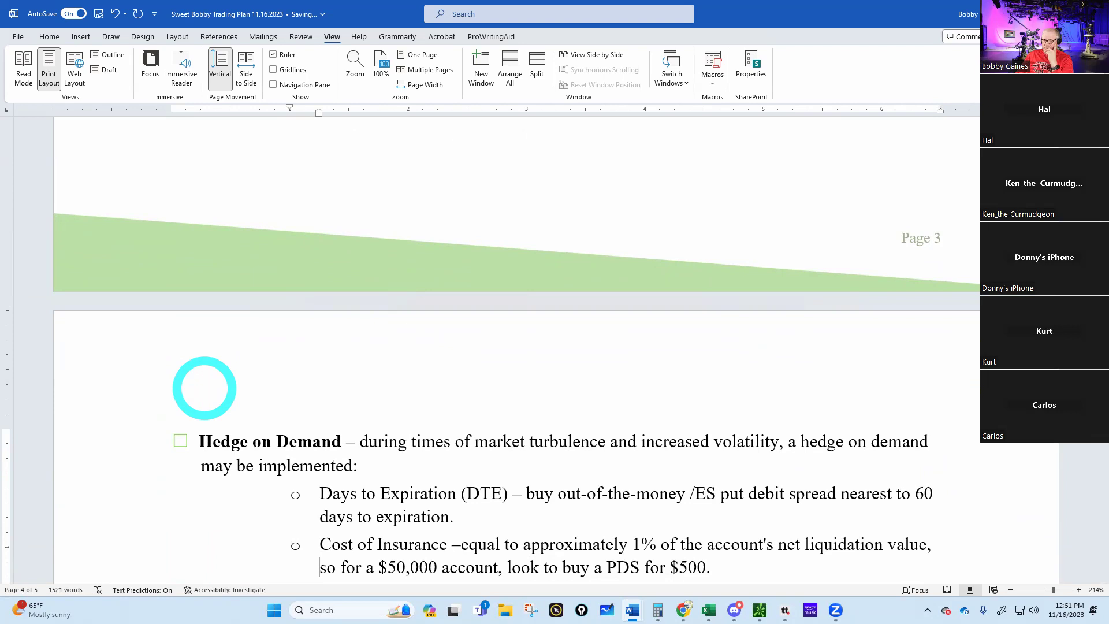
{"action": "key", "text": "Down"}
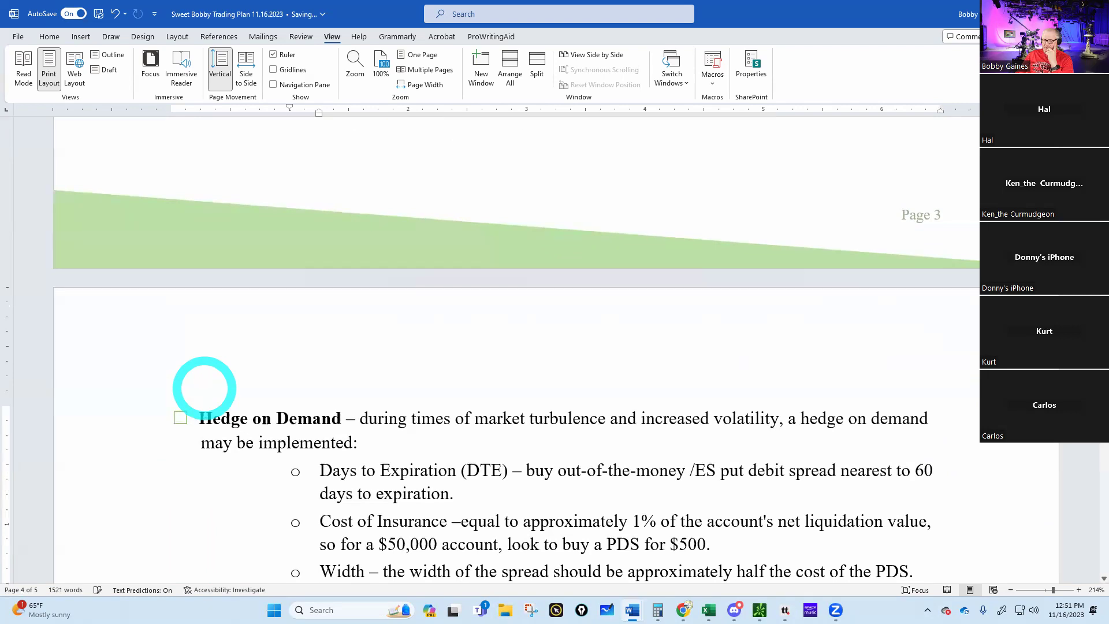
{"action": "key", "text": "Down"}
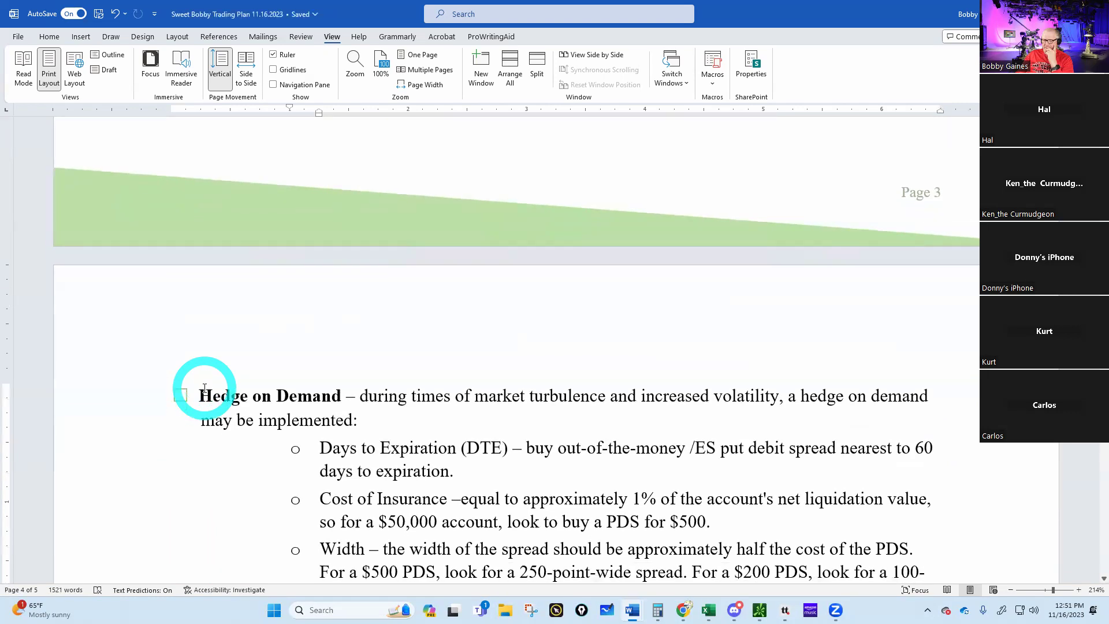
{"action": "key", "text": "Down"}
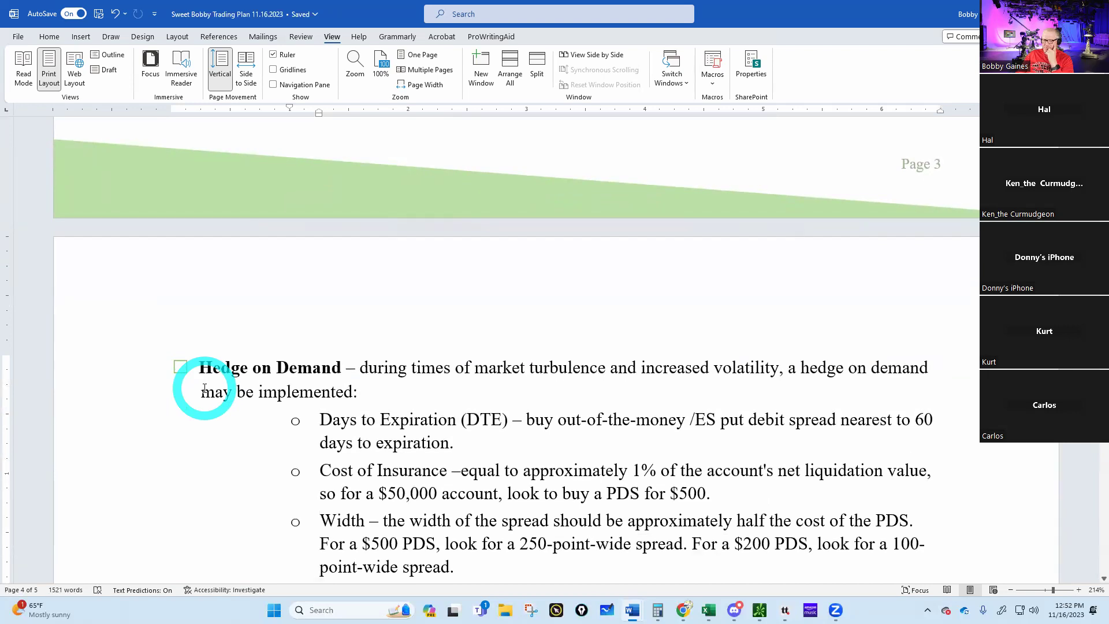
{"action": "key", "text": "Down"}
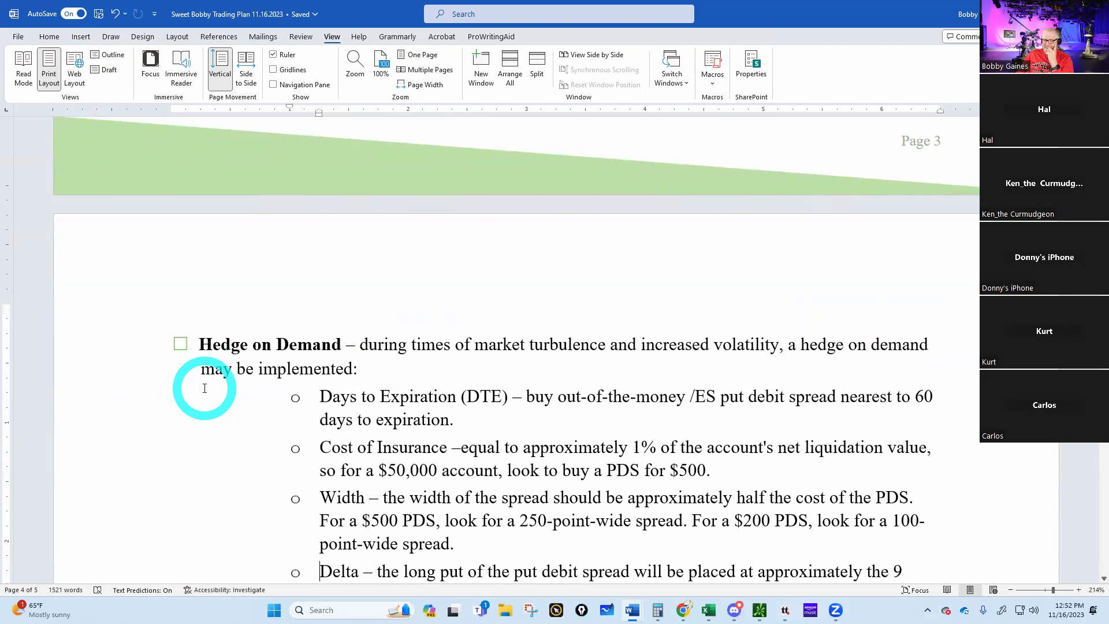
{"action": "key", "text": "Down"}
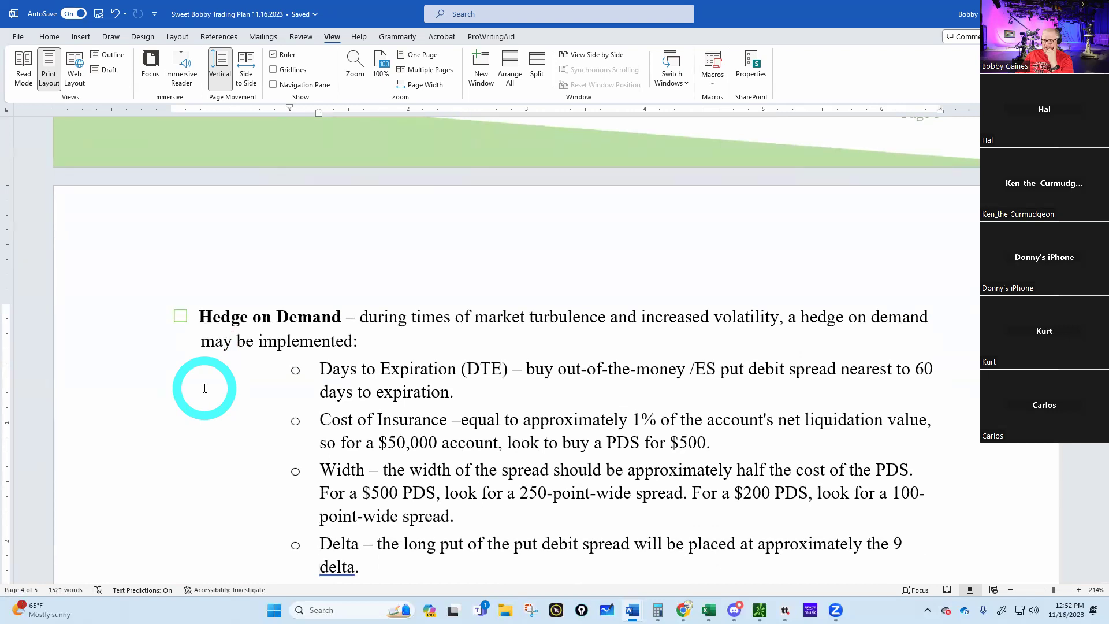
{"action": "key", "text": "Down"}
{"action": "key", "text": "Down"}
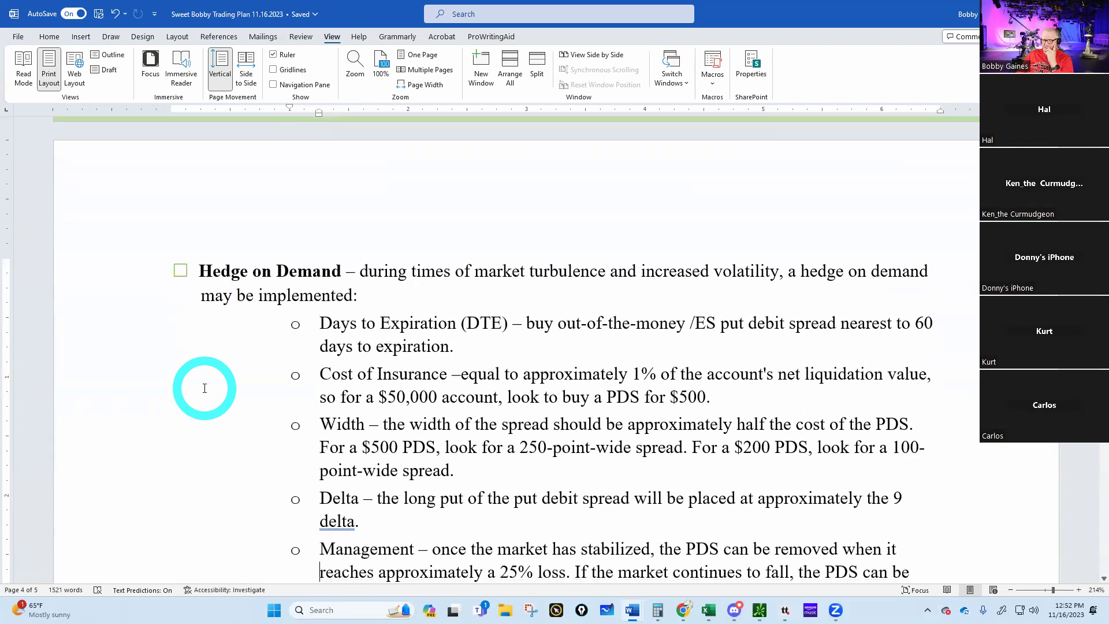
{"action": "key", "text": "Down"}
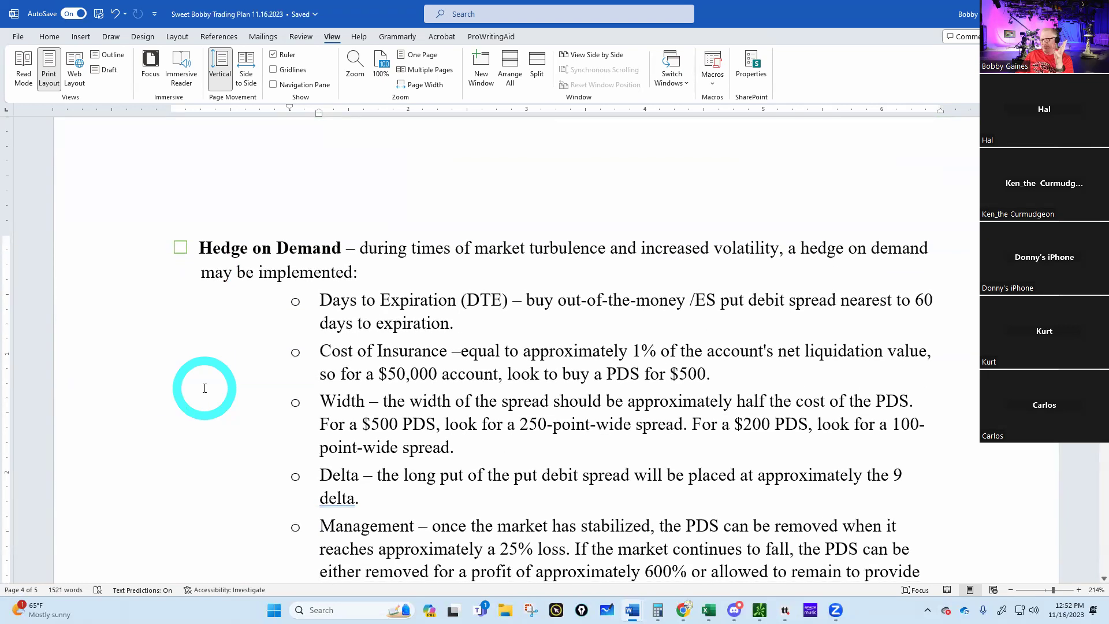
{"action": "key", "text": "Down"}
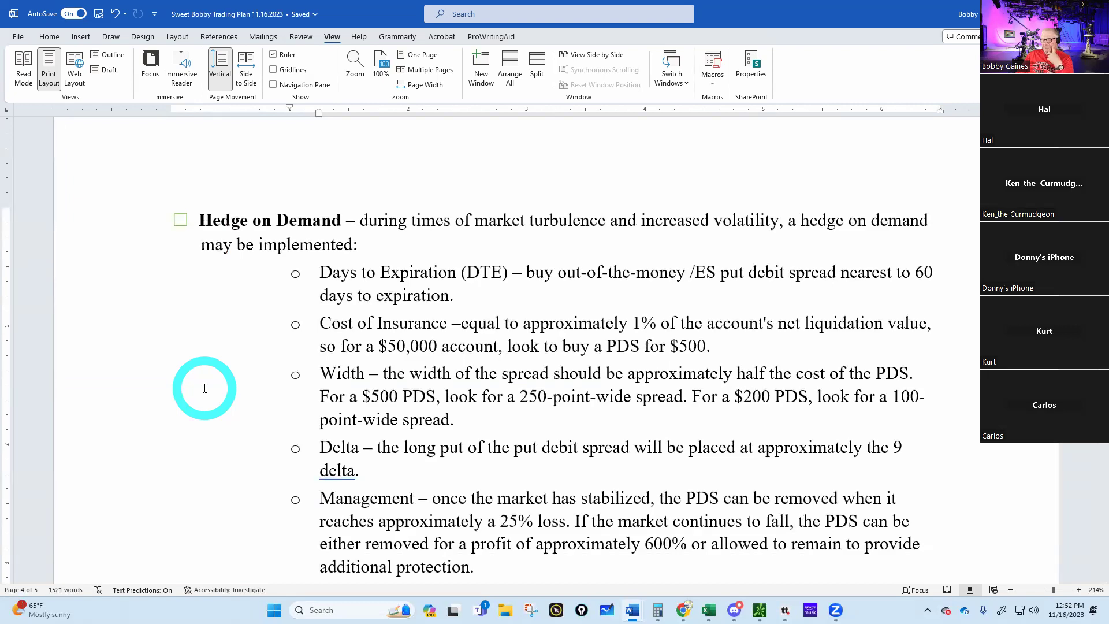
{"action": "key", "text": "Down"}
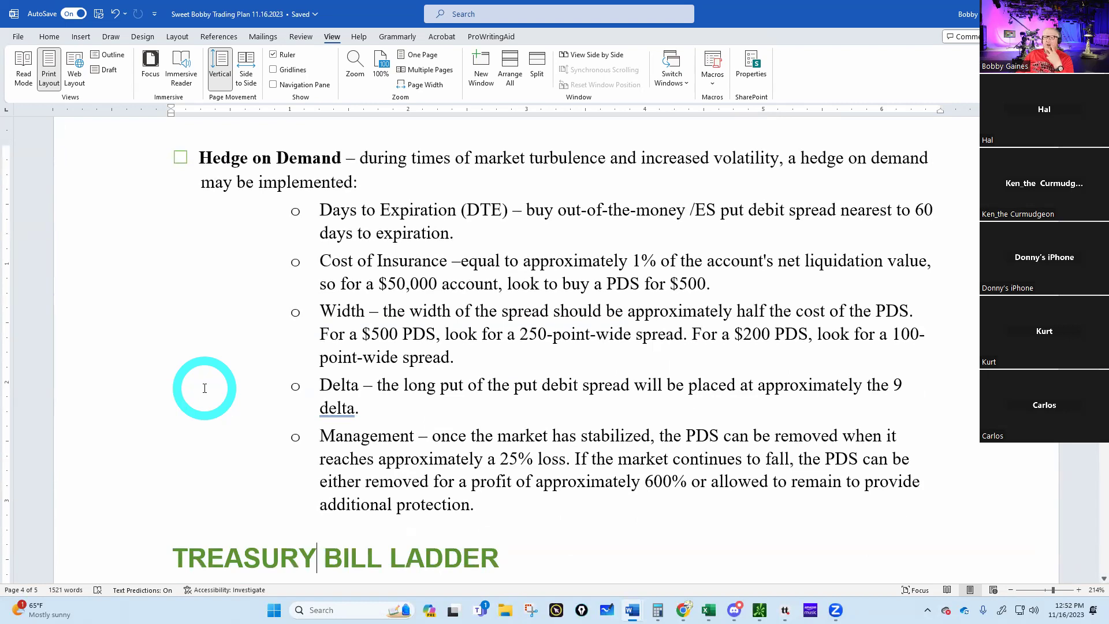
Review the Treasury Bill Ladder rules on margin and IRA allocations, ladder durations, and weekly purchases
{"action": "key", "text": "Down"}
{"action": "key", "text": "Down"}
{"action": "key", "text": "Down"}
{"action": "scroll", "coordinate": [205, 388], "scroll_direction": "down", "scroll_amount": 5}
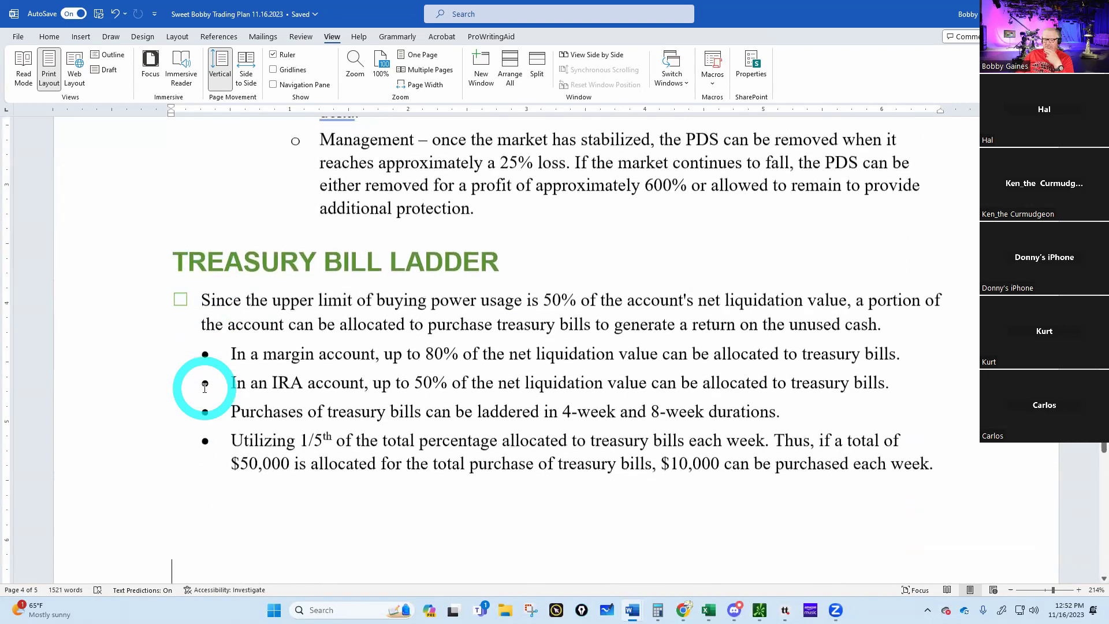
{"action": "key", "text": "Up"}
{"action": "key", "text": "Up"}
{"action": "key", "text": "Up"}
{"action": "key", "text": "Up"}
{"action": "key", "text": "Up"}
{"action": "key", "text": "Up"}
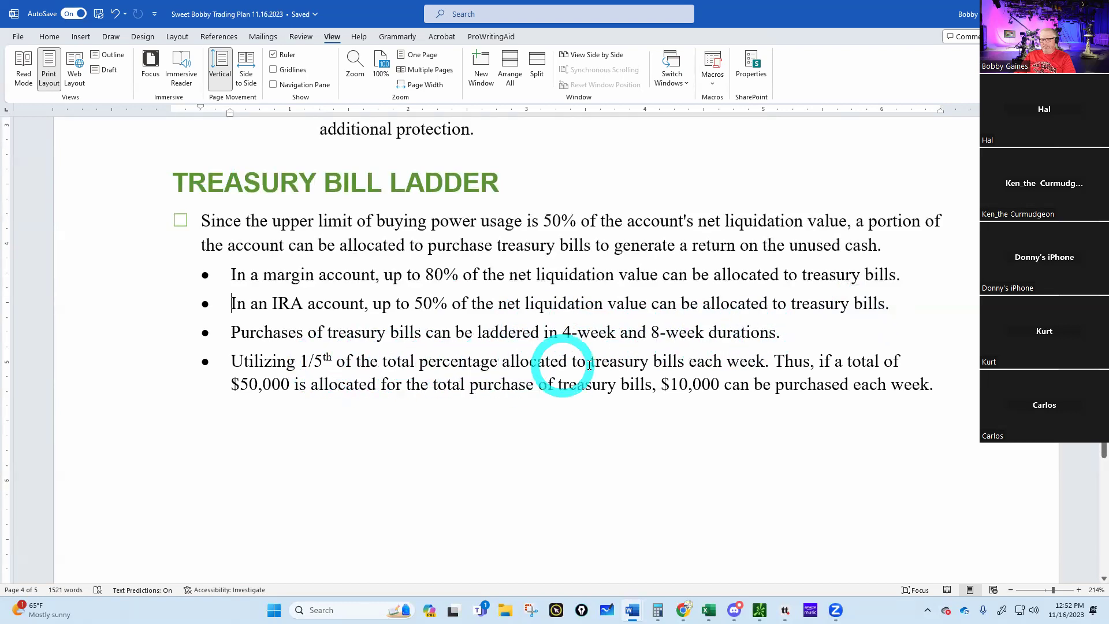
Add a final bullet to the Treasury Bill Ladder section reading "BIL is an acceptable substitute for treasury bills."
{"action": "left_click", "coordinate": [940, 385]}
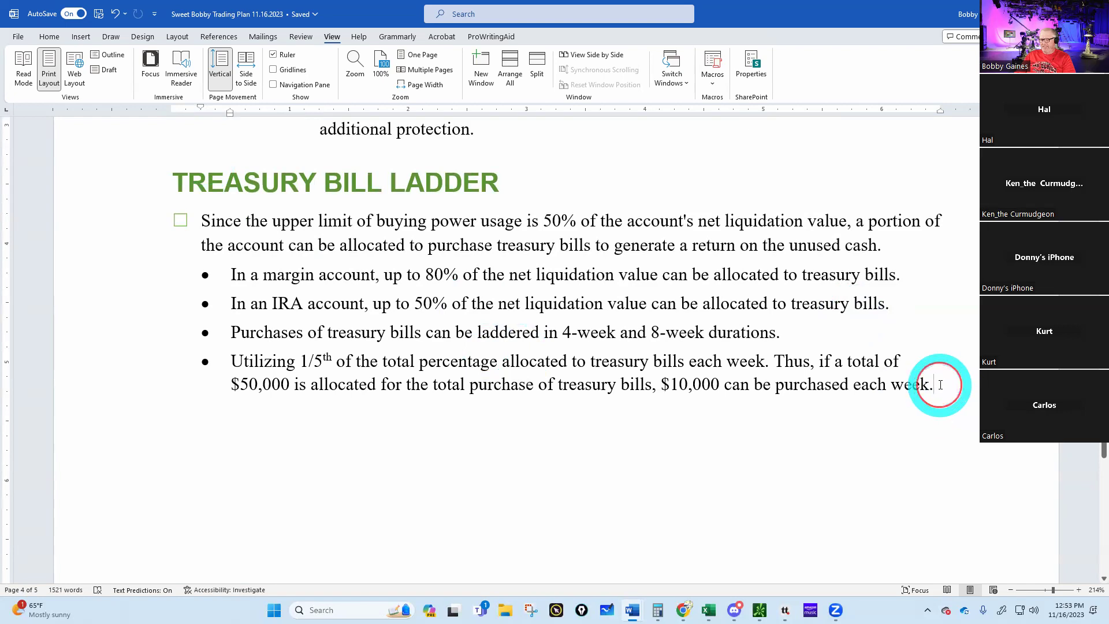
{"action": "key", "text": "Return"}
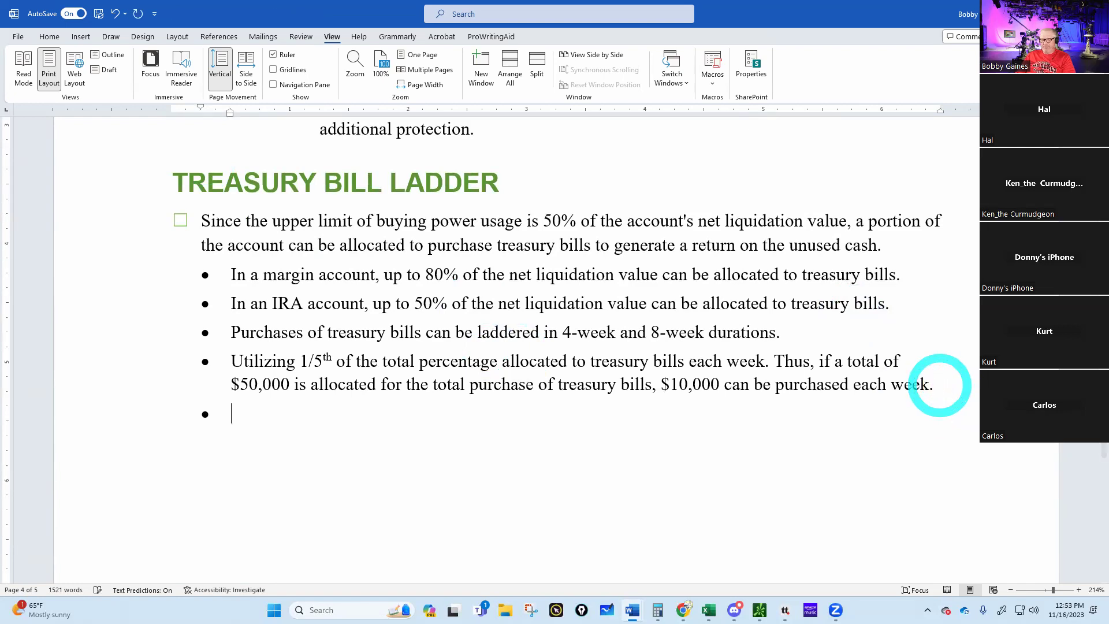
{"action": "type", "text": "BIL "}
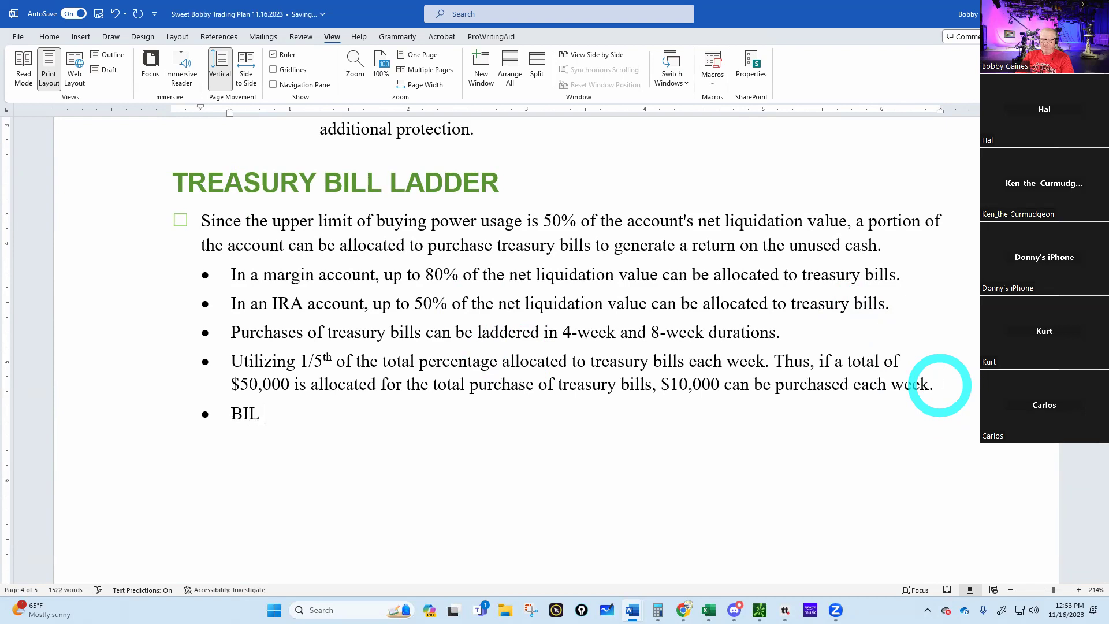
{"action": "type", "text": "is an acceptable sub"}
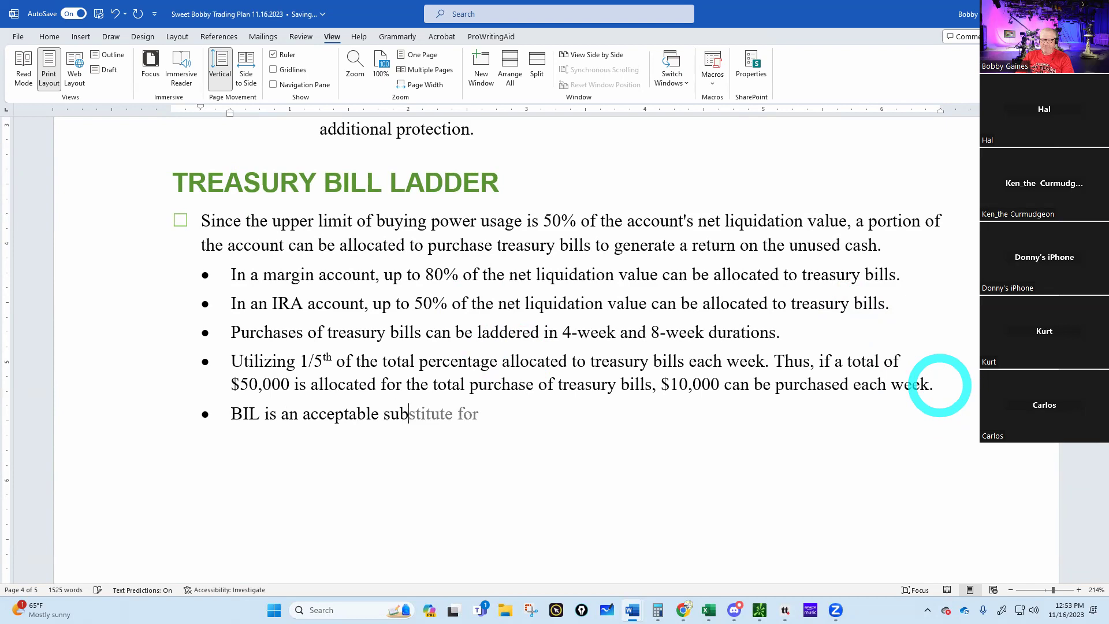
{"action": "type", "text": "stitute for trea"}
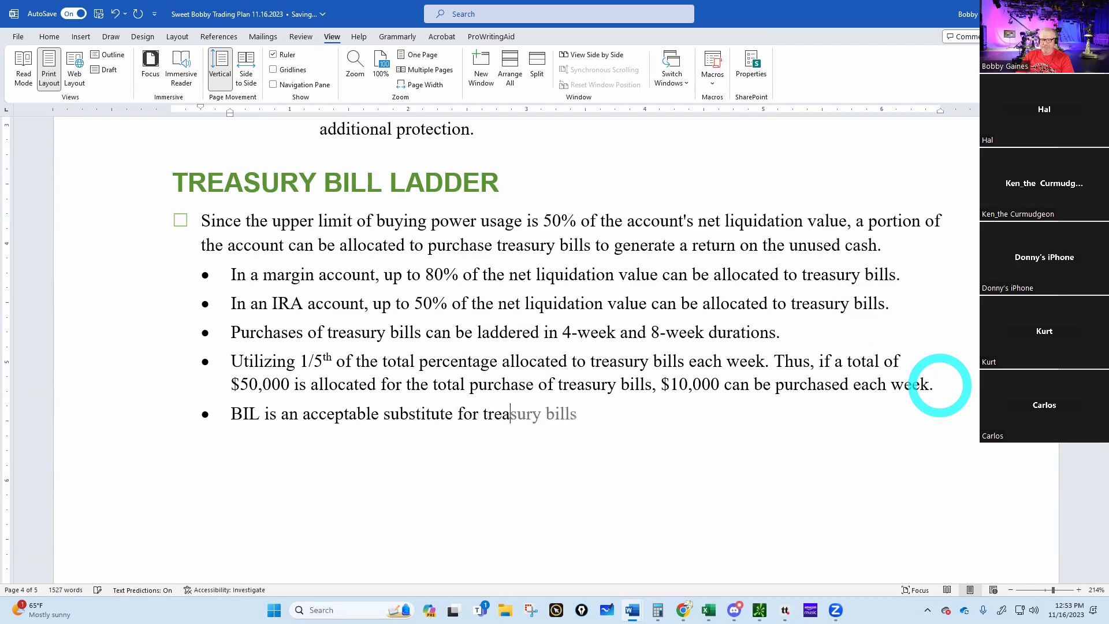
{"action": "type", "text": "sury bills."}
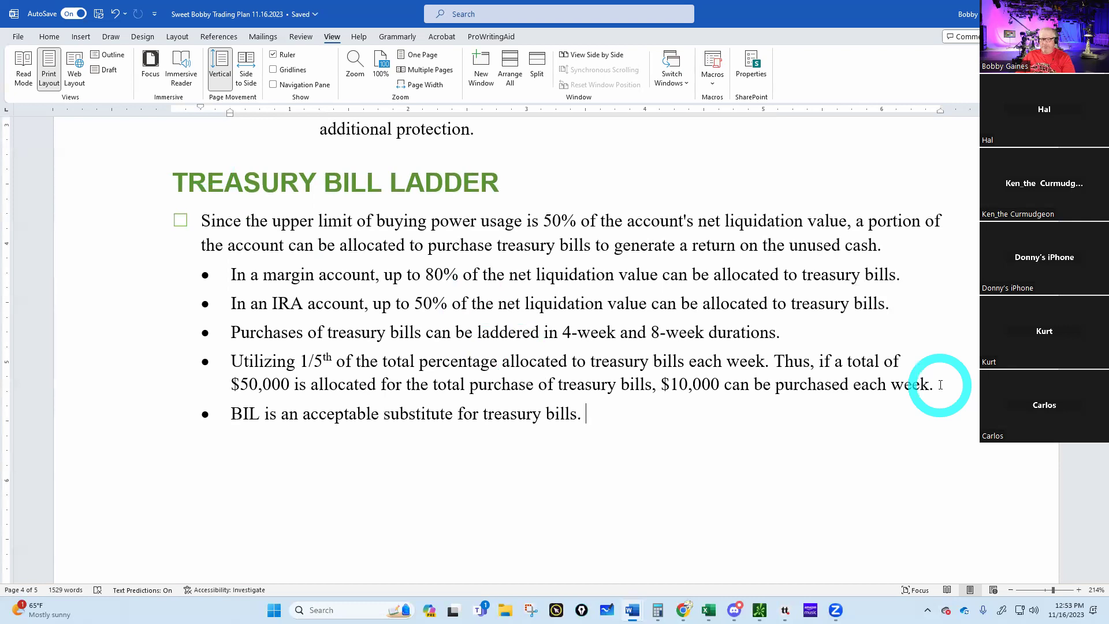
Review the Portfolio Adjustments & Risk Management rules, the strategy effects table, and the Circuit Breaker rule
{"action": "scroll", "coordinate": [720, 508], "scroll_direction": "down", "scroll_amount": 6}
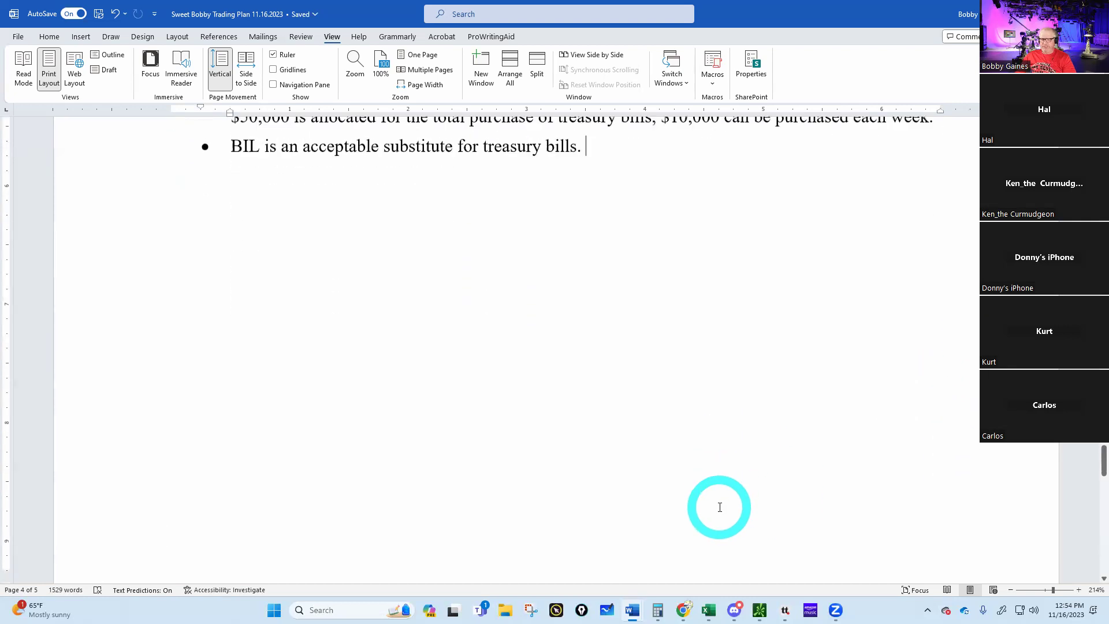
{"action": "scroll", "coordinate": [720, 508], "scroll_direction": "down", "scroll_amount": 10}
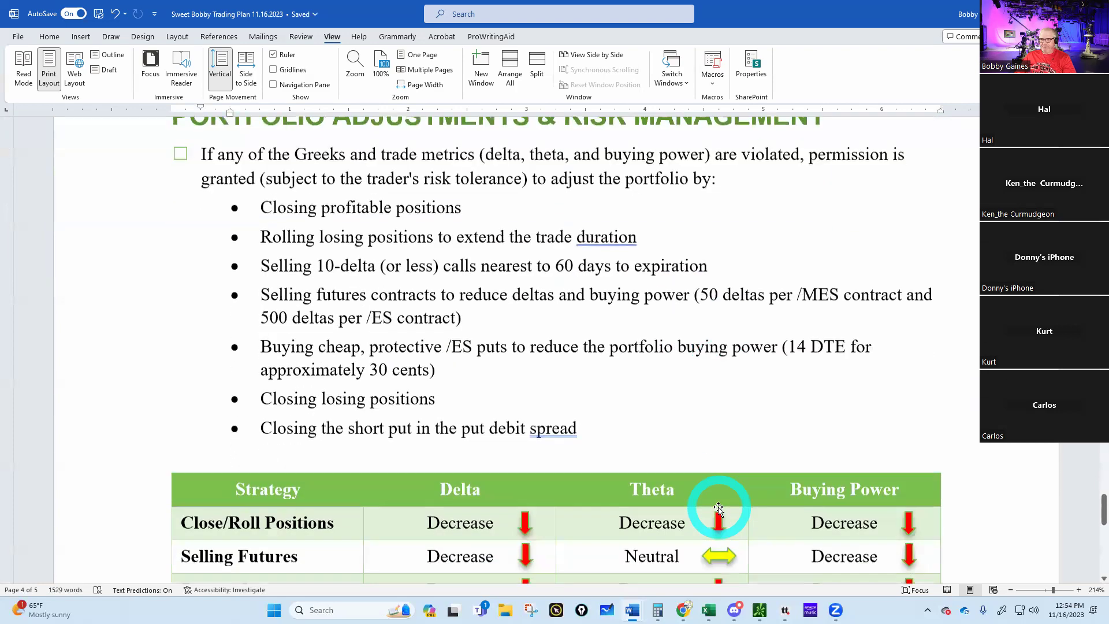
{"action": "scroll", "coordinate": [720, 507], "scroll_direction": "down", "scroll_amount": 8}
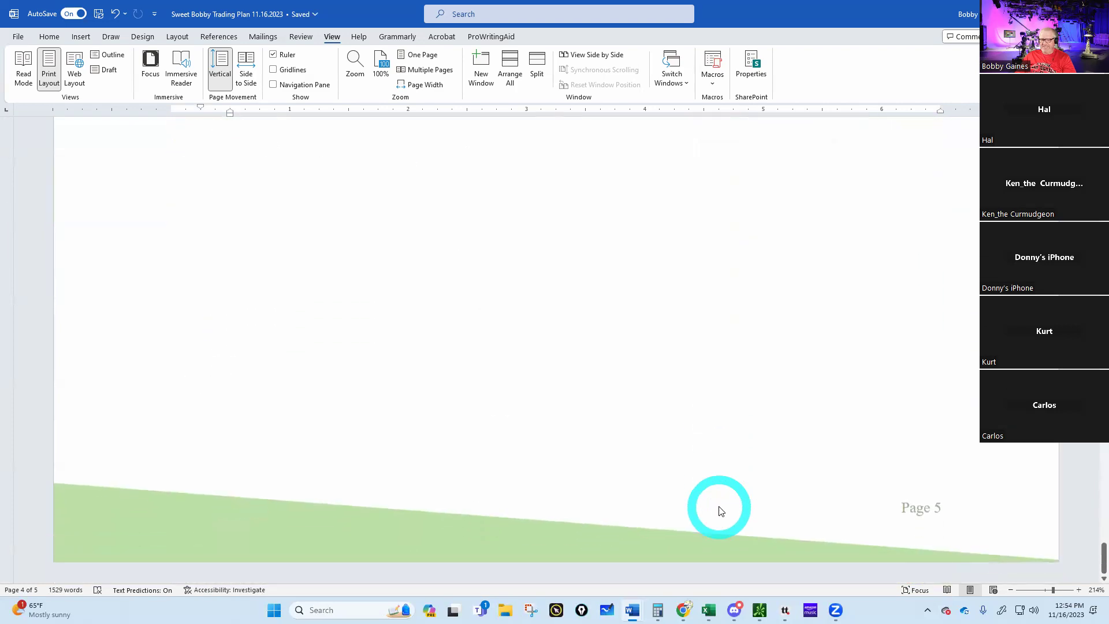
{"action": "scroll", "coordinate": [719, 507], "scroll_direction": "up", "scroll_amount": 6}
{"action": "scroll", "coordinate": [720, 507], "scroll_direction": "up", "scroll_amount": 12}
{"action": "scroll", "coordinate": [720, 507], "scroll_direction": "down", "scroll_amount": 4}
{"action": "scroll", "coordinate": [720, 507], "scroll_direction": "down", "scroll_amount": 8}
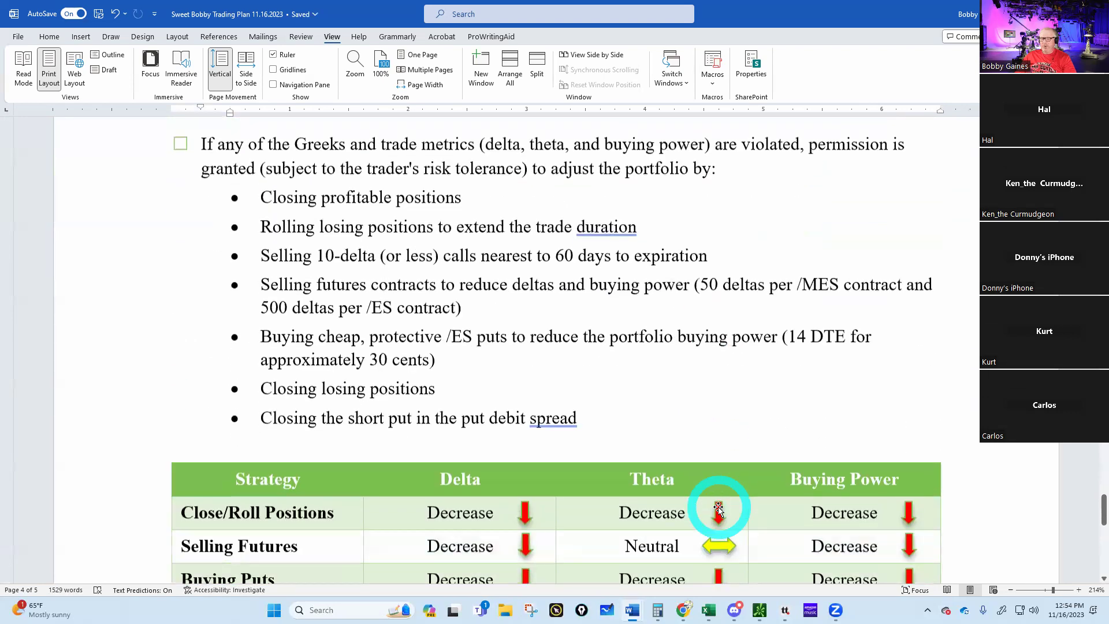
{"action": "scroll", "coordinate": [720, 507], "scroll_direction": "up", "scroll_amount": 1}
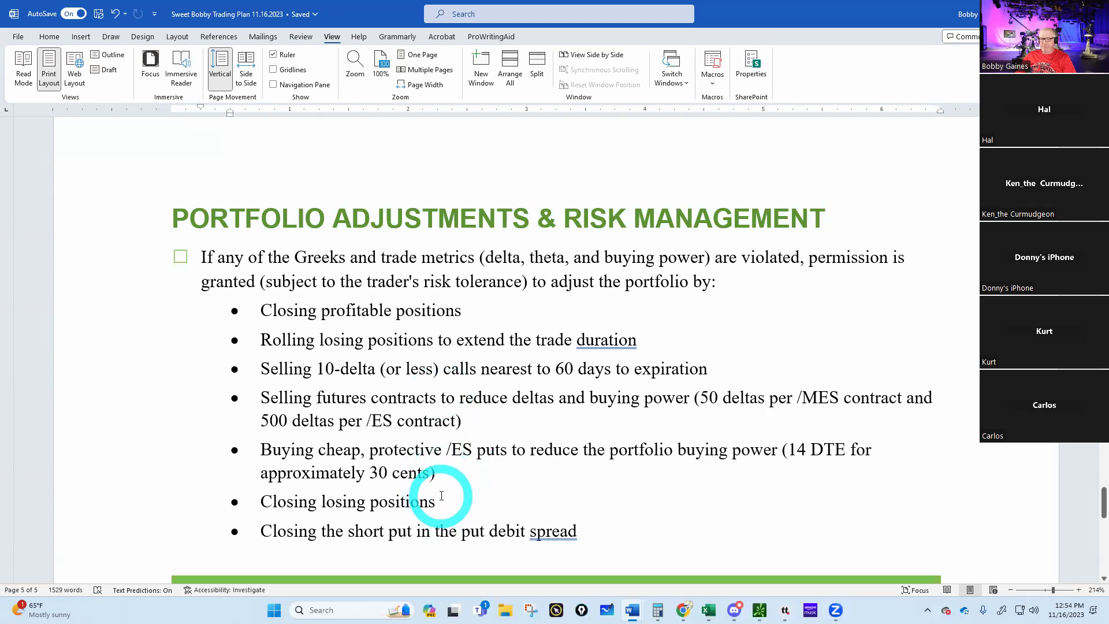
{"action": "scroll", "coordinate": [437, 531], "scroll_direction": "down", "scroll_amount": 2}
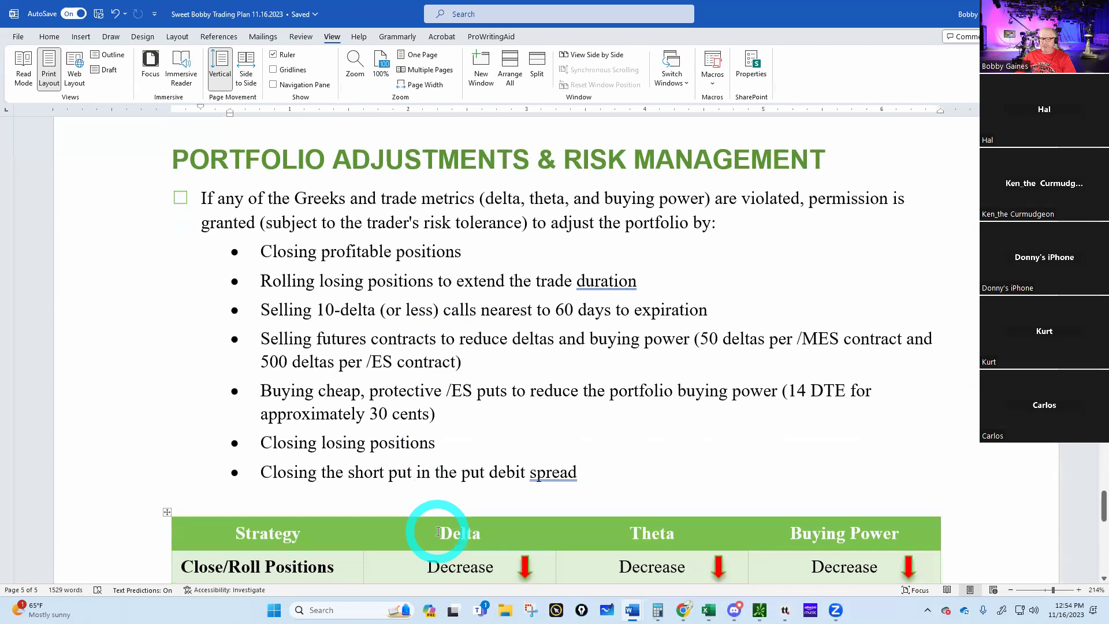
{"action": "scroll", "coordinate": [438, 531], "scroll_direction": "down", "scroll_amount": 3}
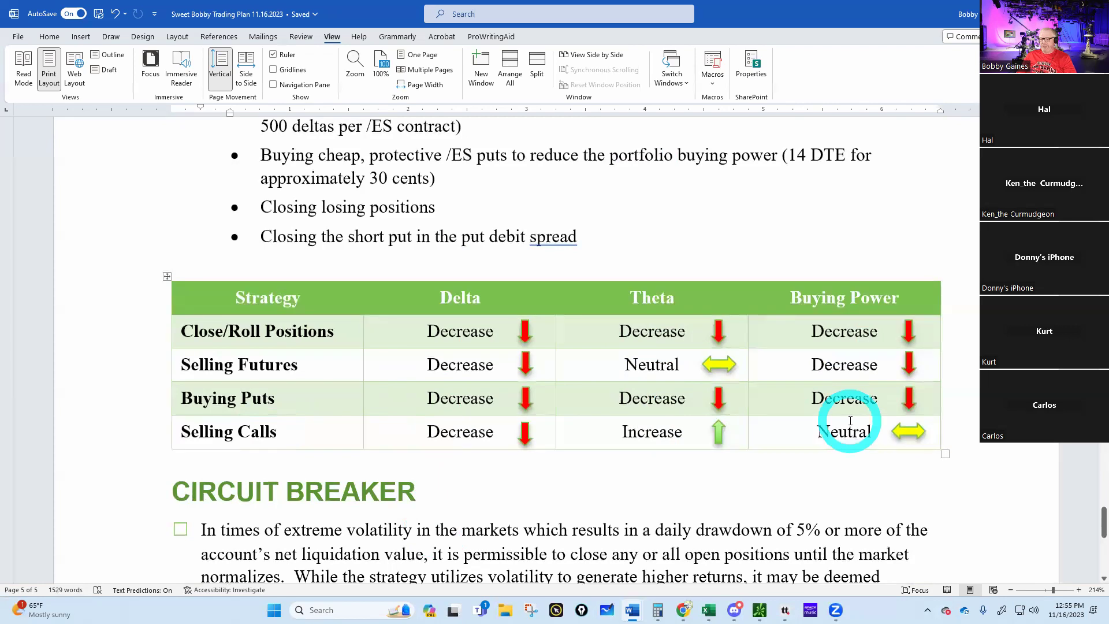
{"action": "scroll", "coordinate": [850, 421], "scroll_direction": "down", "scroll_amount": 10}
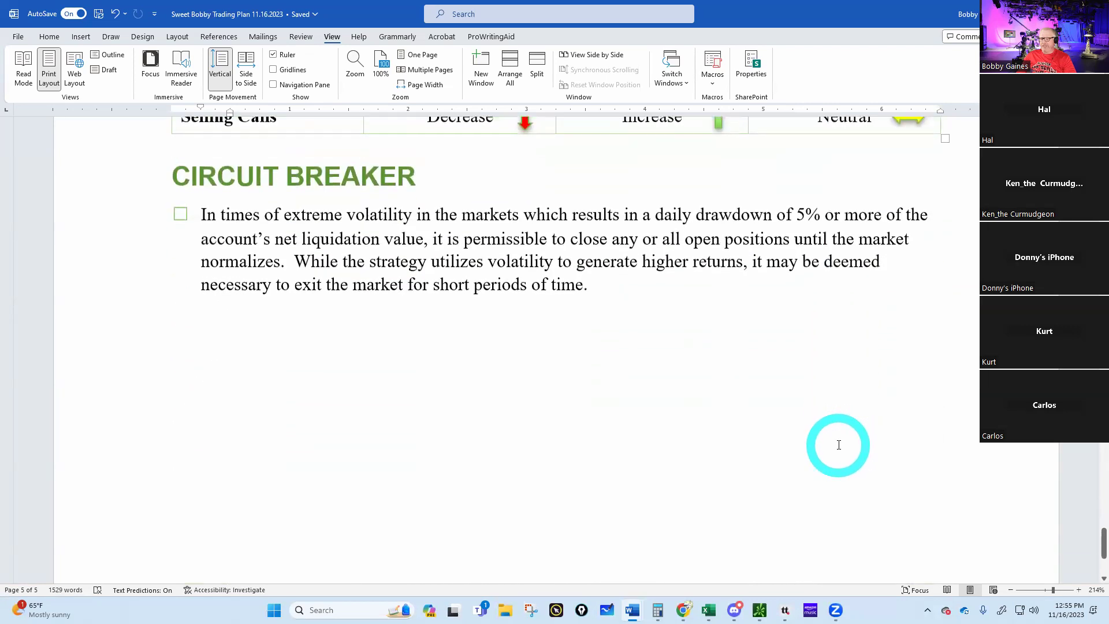
{"action": "scroll", "coordinate": [839, 444], "scroll_direction": "up", "scroll_amount": 5}
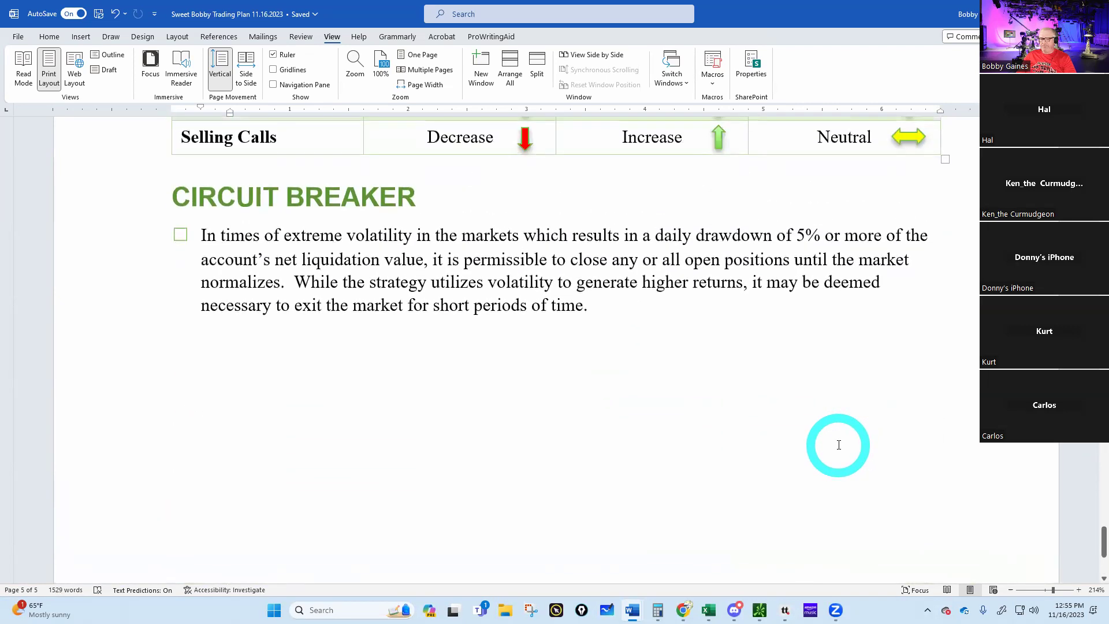
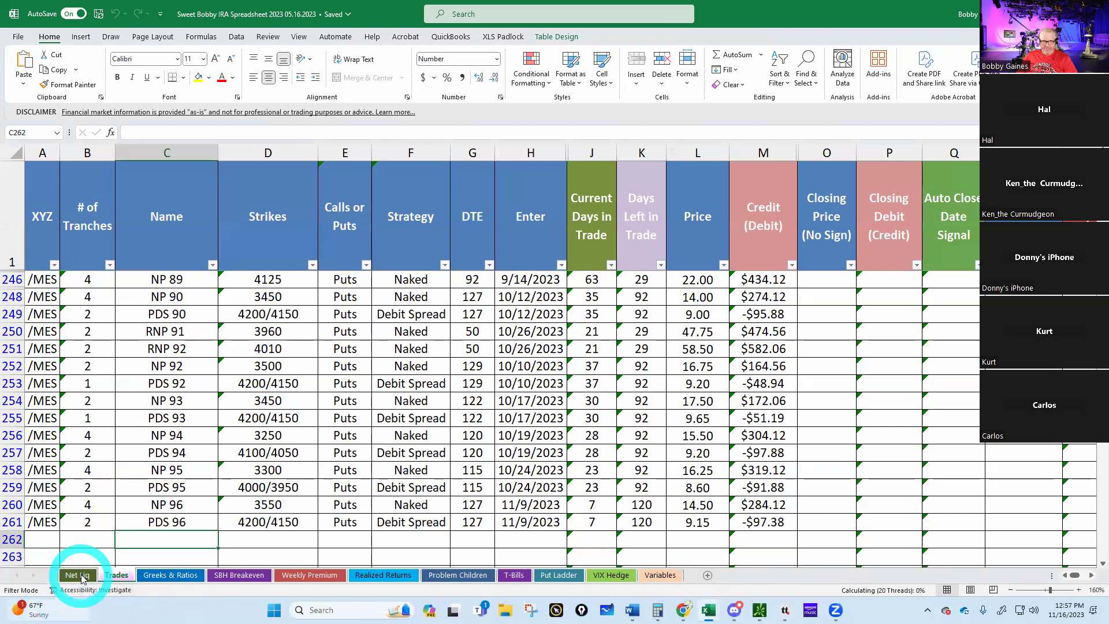
Record a net liquidation value of $92,384 dated 11/16/2023 in row 172 of the Net Liq sheet
{"action": "left_click", "coordinate": [259, 292]}
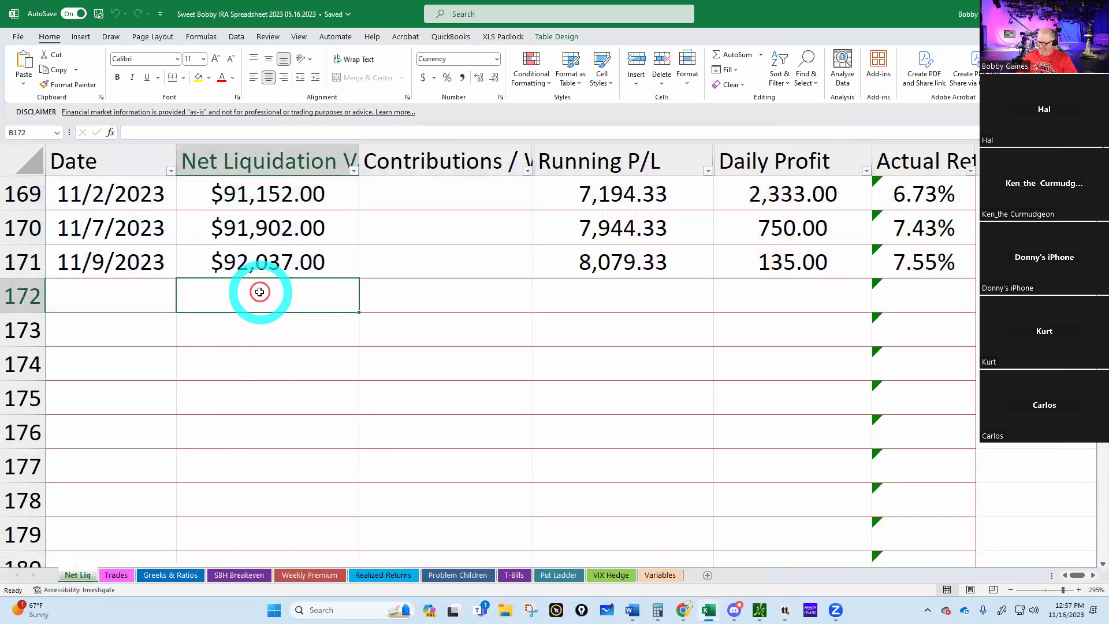
{"action": "type", "text": "92384"}
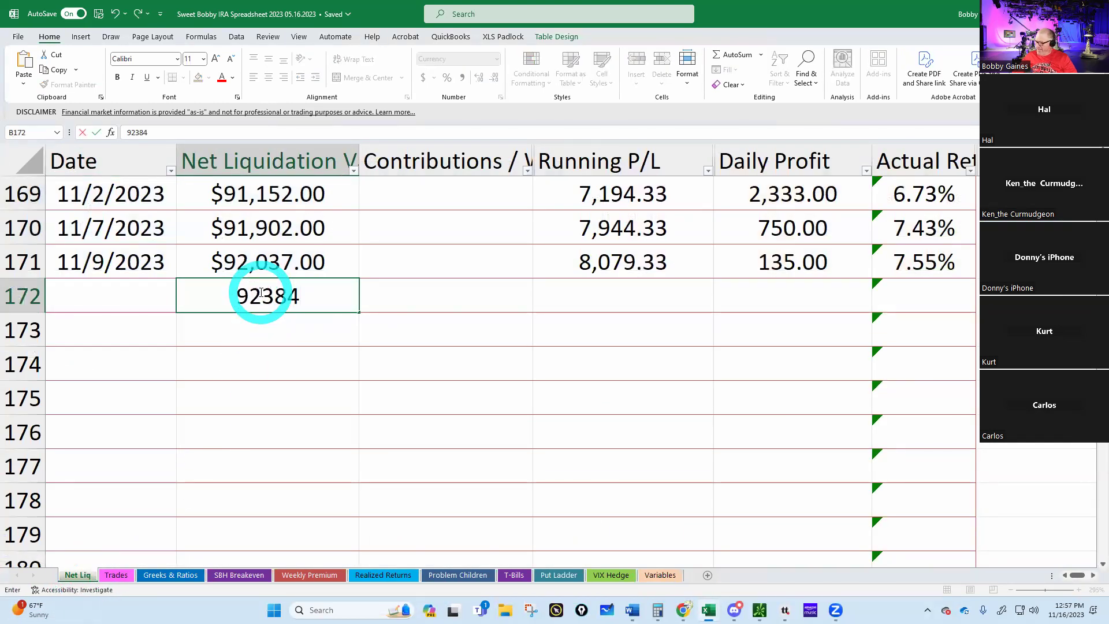
{"action": "key", "text": "Return"}
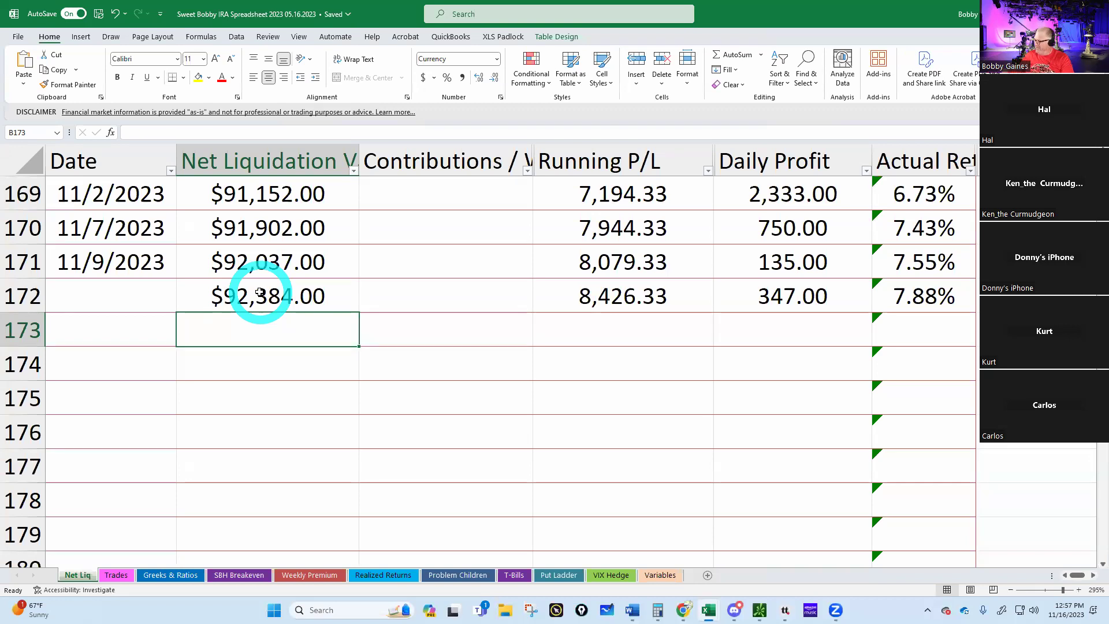
{"action": "left_click", "coordinate": [82, 296]}
{"action": "type", "text": "11"}
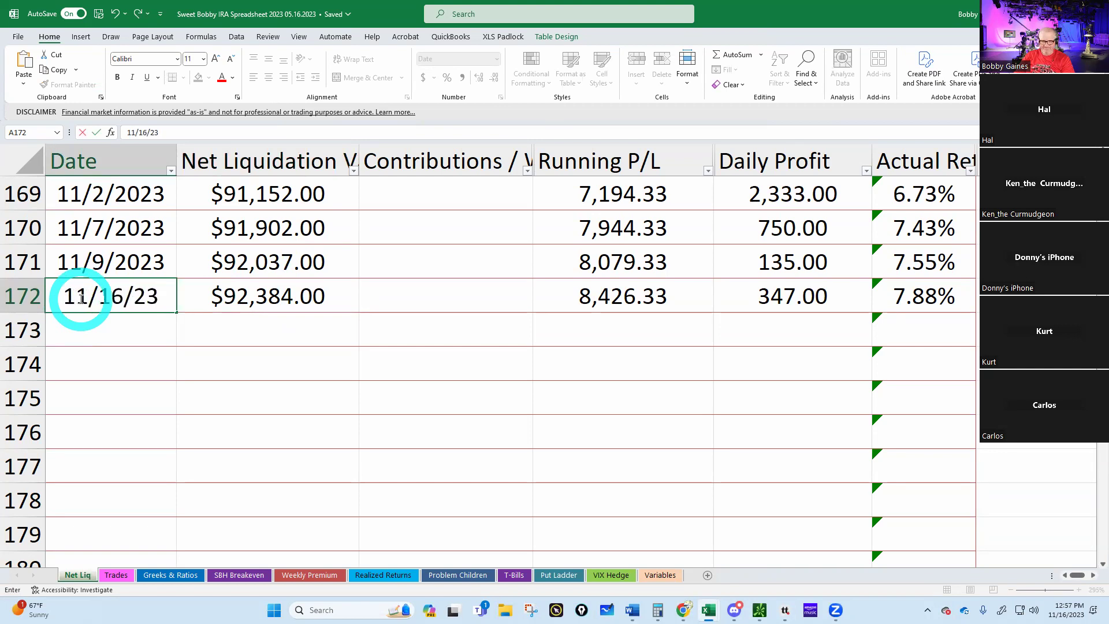
{"action": "type", "text": "/16/2023"}
{"action": "key", "text": "Return"}
Open the Greeks & Ratios sheet, then switch to thinkorswim and check the SPY beta-weighted delta and theta of the ungrouped positions
{"action": "left_click", "coordinate": [167, 575]}
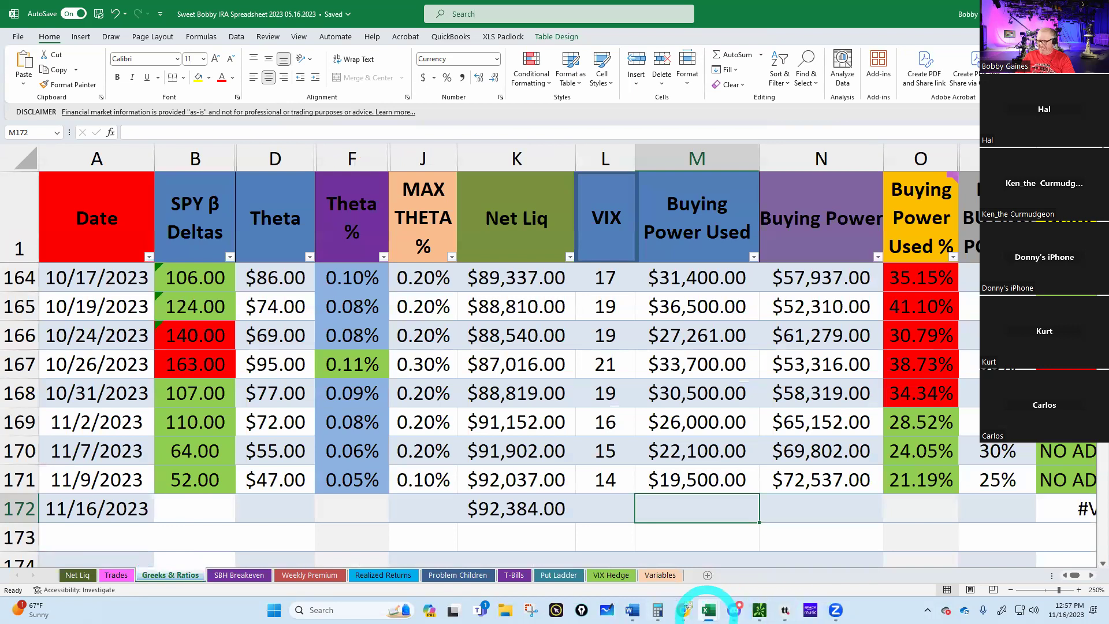
{"action": "left_click", "coordinate": [707, 612]}
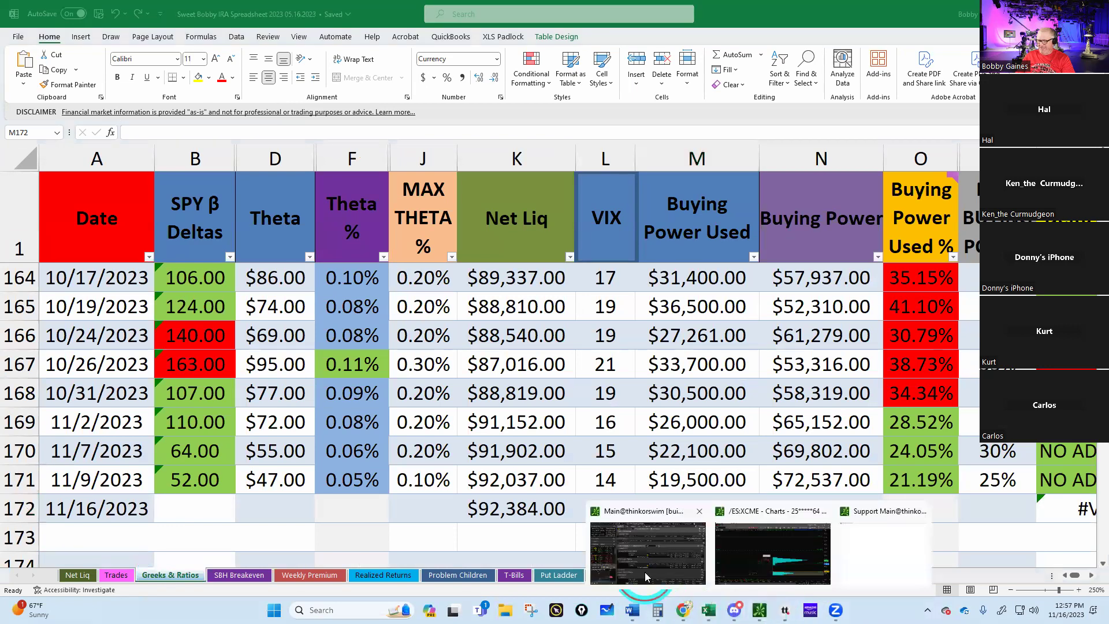
{"action": "left_click", "coordinate": [758, 609]}
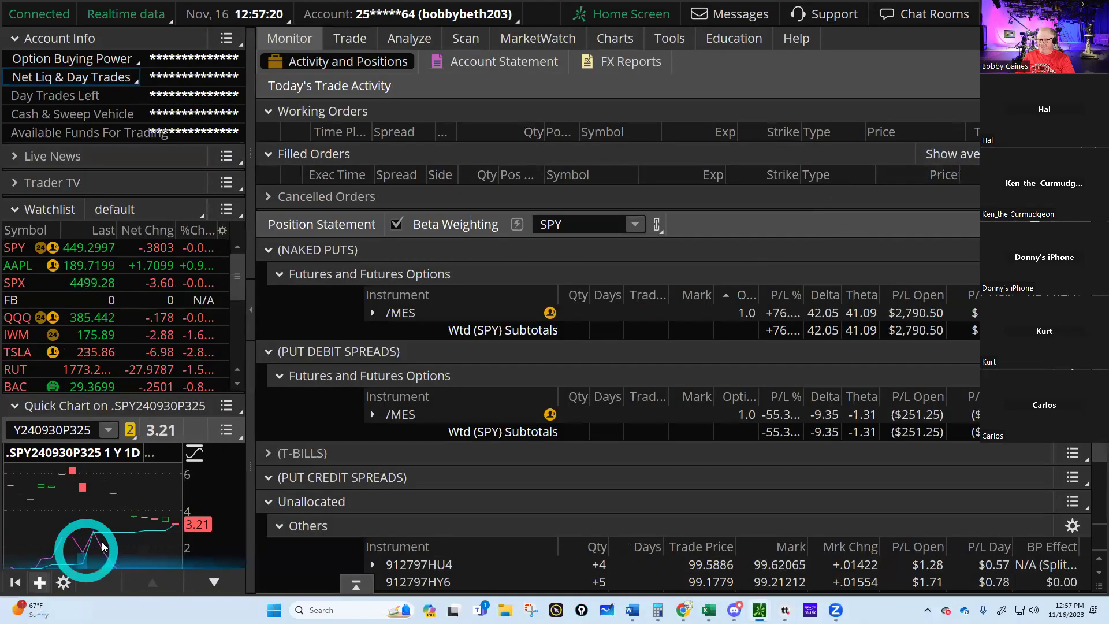
{"action": "left_click", "coordinate": [250, 309]}
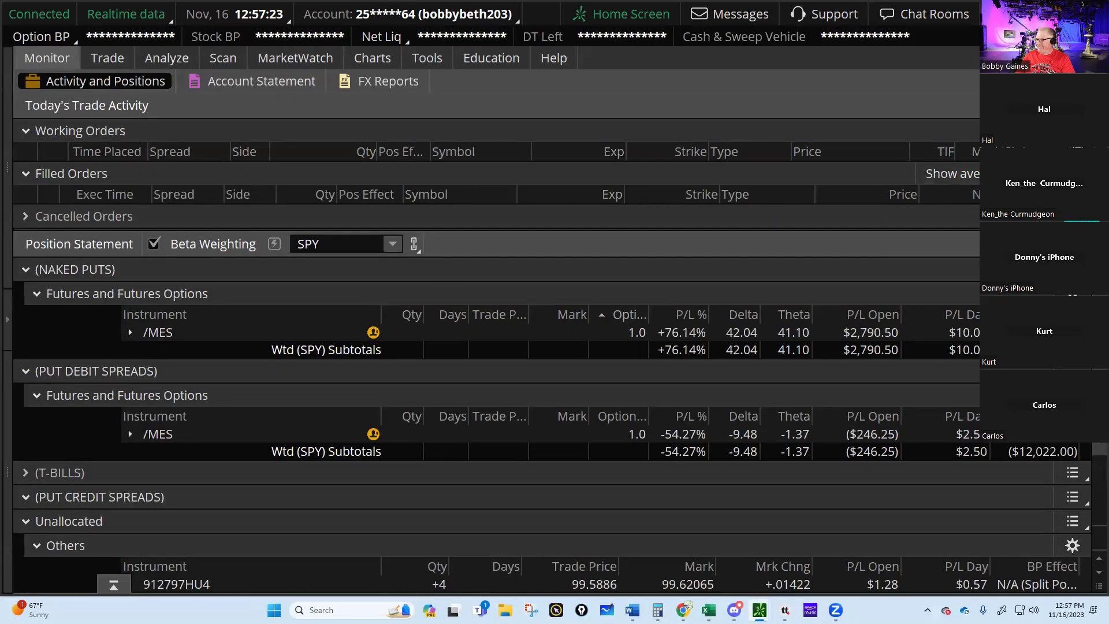
{"action": "left_click", "coordinate": [1086, 81]}
{"action": "left_click", "coordinate": [910, 86]}
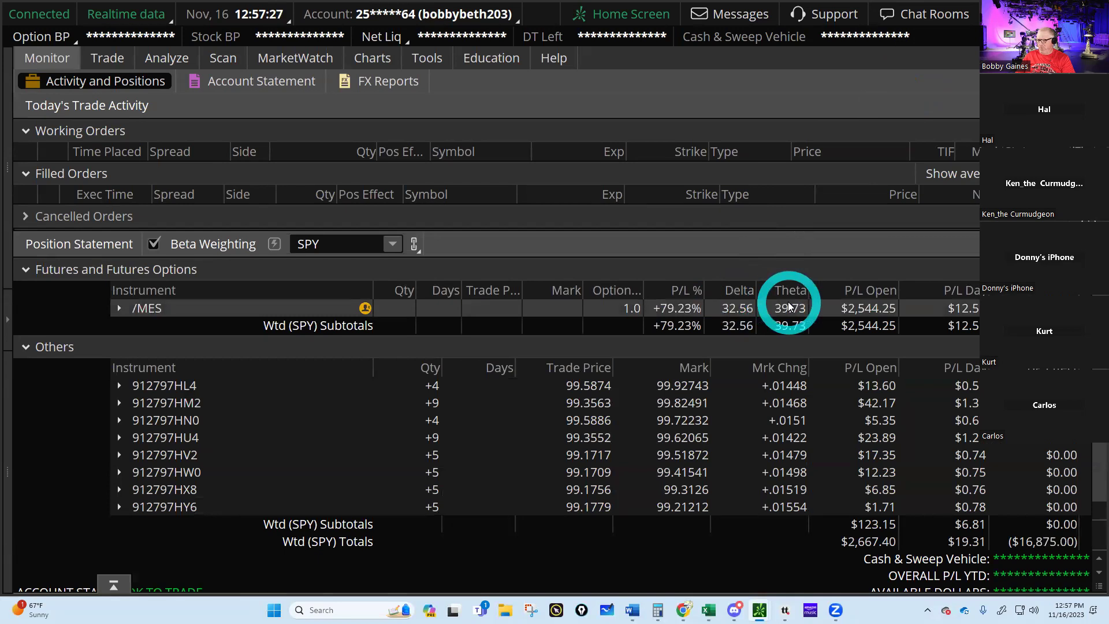
Back in Excel, fill the 11/16/2023 row of Greeks & Ratios with SPY beta deltas 32, theta $40, and VIX 14
{"action": "left_click", "coordinate": [697, 601]}
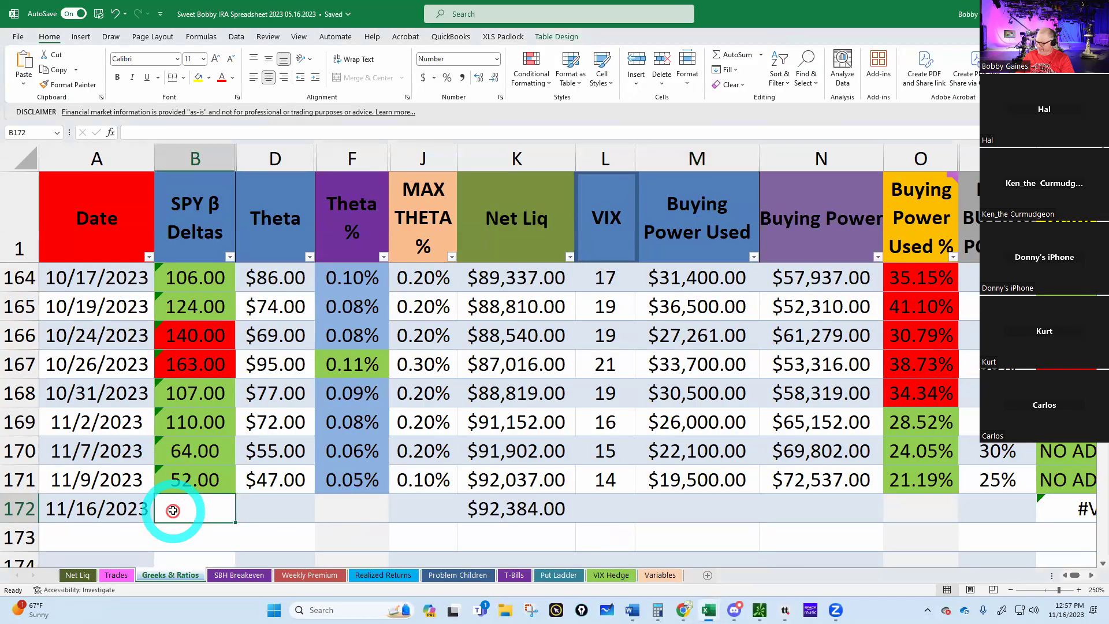
{"action": "type", "text": "32"}
{"action": "key", "text": "Tab"}
{"action": "type", "text": "40"}
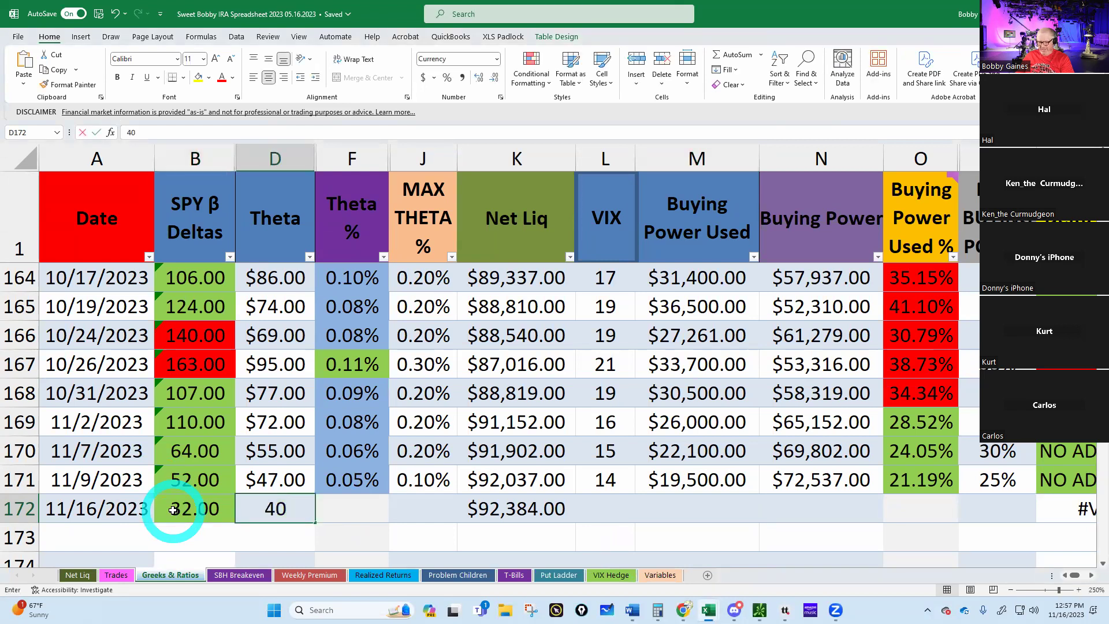
{"action": "key", "text": "Tab"}
{"action": "key", "text": "Tab"}
{"action": "key", "text": "Tab"}
{"action": "key", "text": "Tab"}
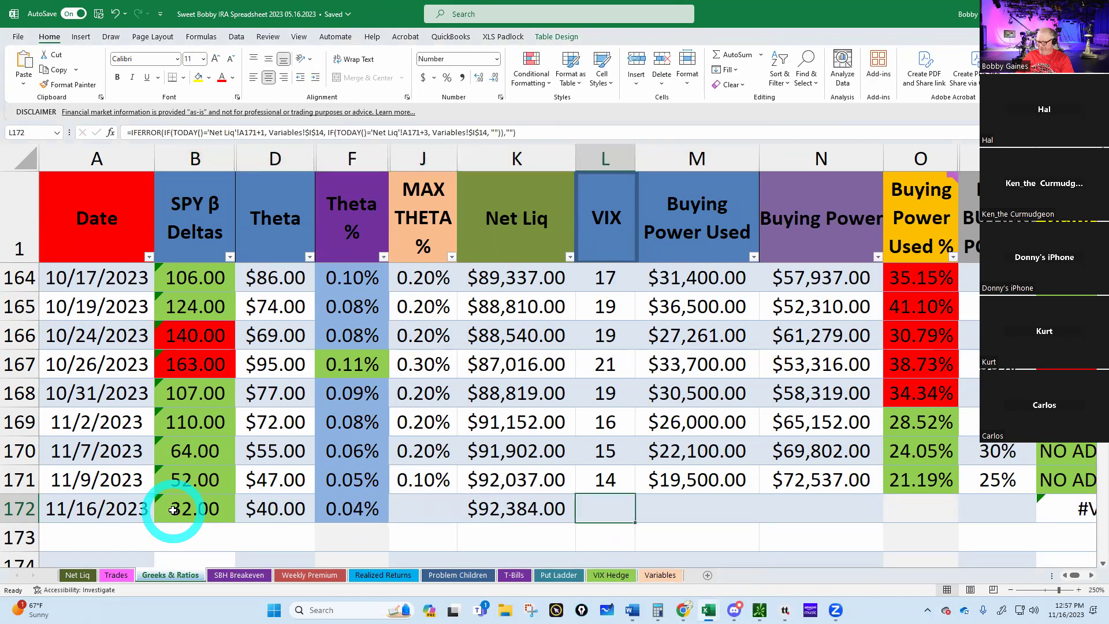
{"action": "type", "text": "14"}
{"action": "key", "text": "Tab"}
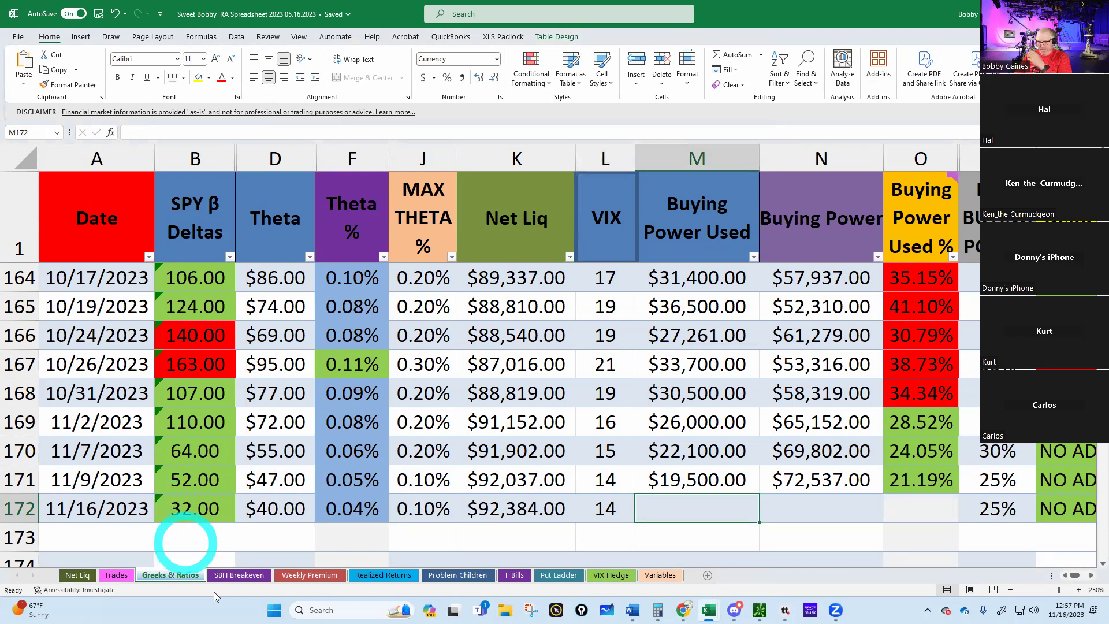
Check the total buying power effect in thinkorswim and enter $16,800 as Buying Power Used for 11/16/2023 in Excel
{"action": "left_click", "coordinate": [760, 607]}
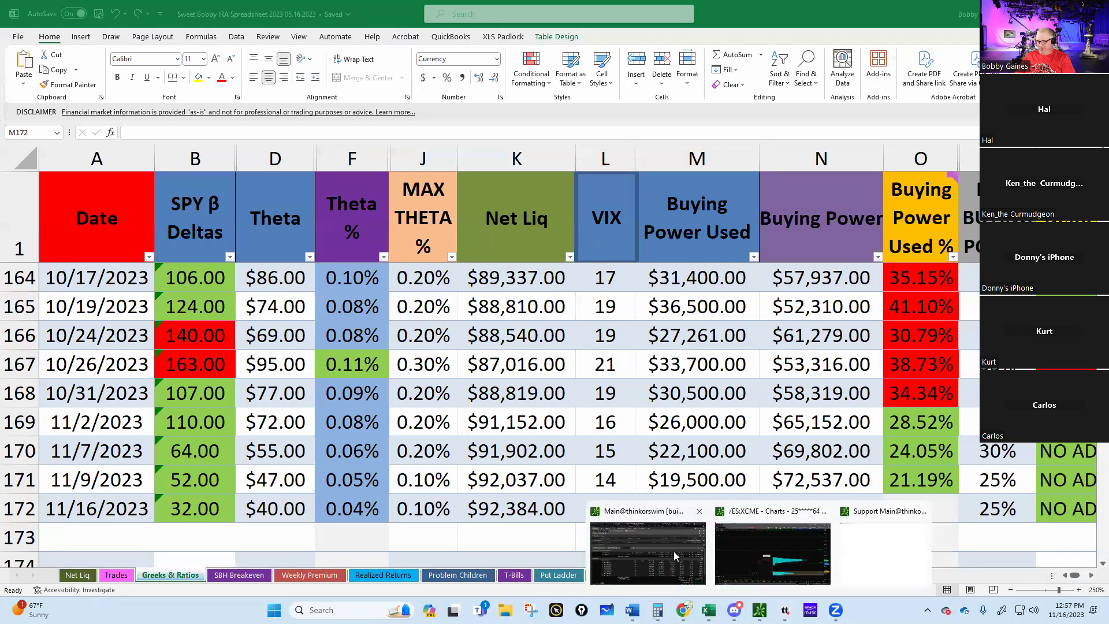
{"action": "left_click", "coordinate": [673, 549]}
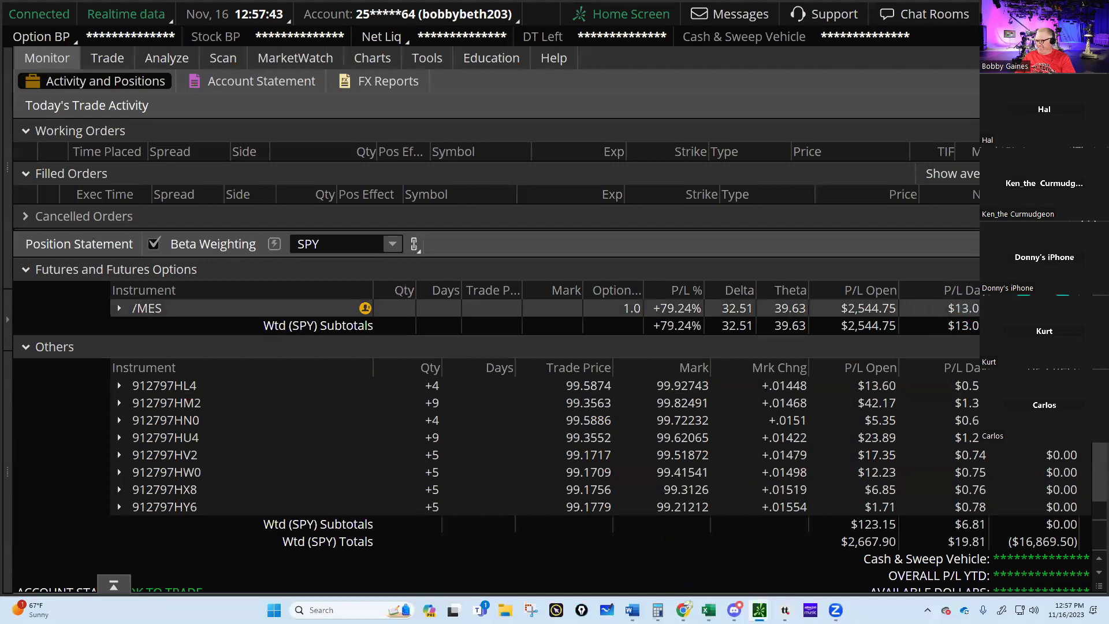
{"action": "left_click", "coordinate": [714, 603]}
{"action": "left_click", "coordinate": [643, 570]}
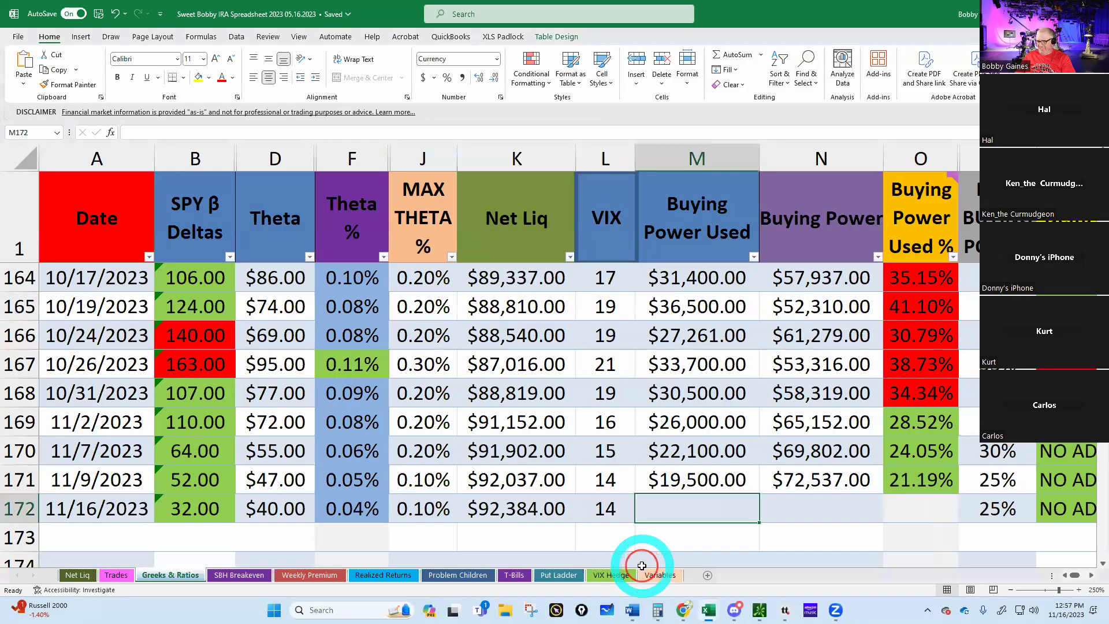
{"action": "left_click", "coordinate": [659, 504]}
{"action": "type", "text": "16,8"}
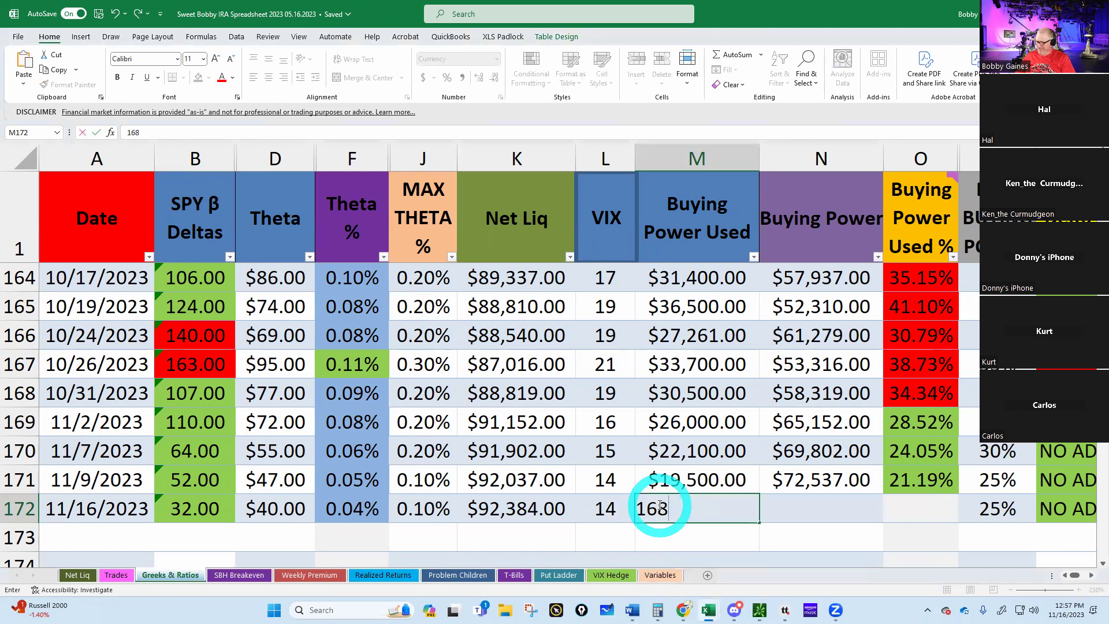
{"action": "type", "text": "00"}
{"action": "key", "text": "Return"}
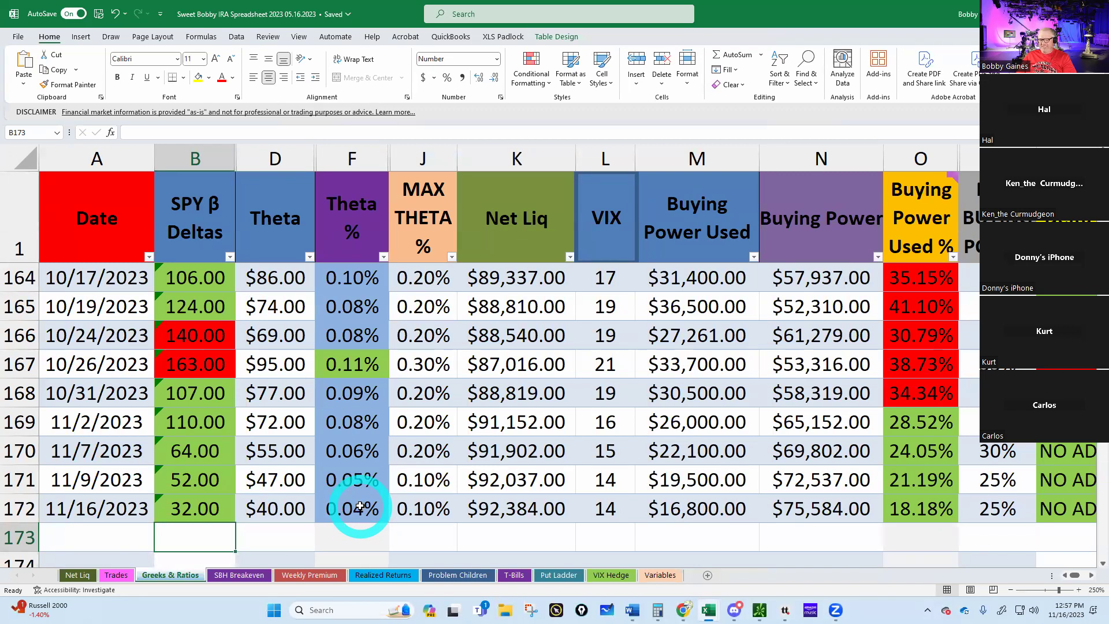
Review the open /MES positions listed on the Trades sheet
{"action": "left_click", "coordinate": [116, 575]}
{"action": "scroll", "coordinate": [482, 498], "scroll_direction": "down", "scroll_amount": 7}
{"action": "scroll", "coordinate": [483, 498], "scroll_direction": "up", "scroll_amount": 7}
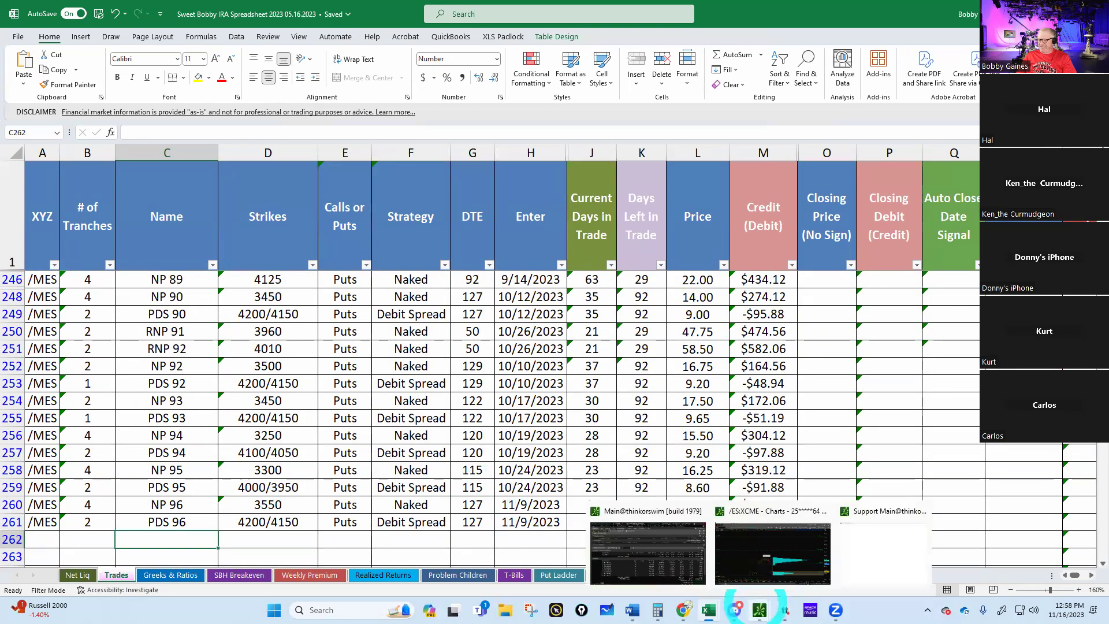
Switch to thinkorswim and expand the 120-day MAR 24 /ESH24 (AM Settled) expiration in the /ES option chain
{"action": "left_click", "coordinate": [758, 610]}
{"action": "left_click", "coordinate": [653, 555]}
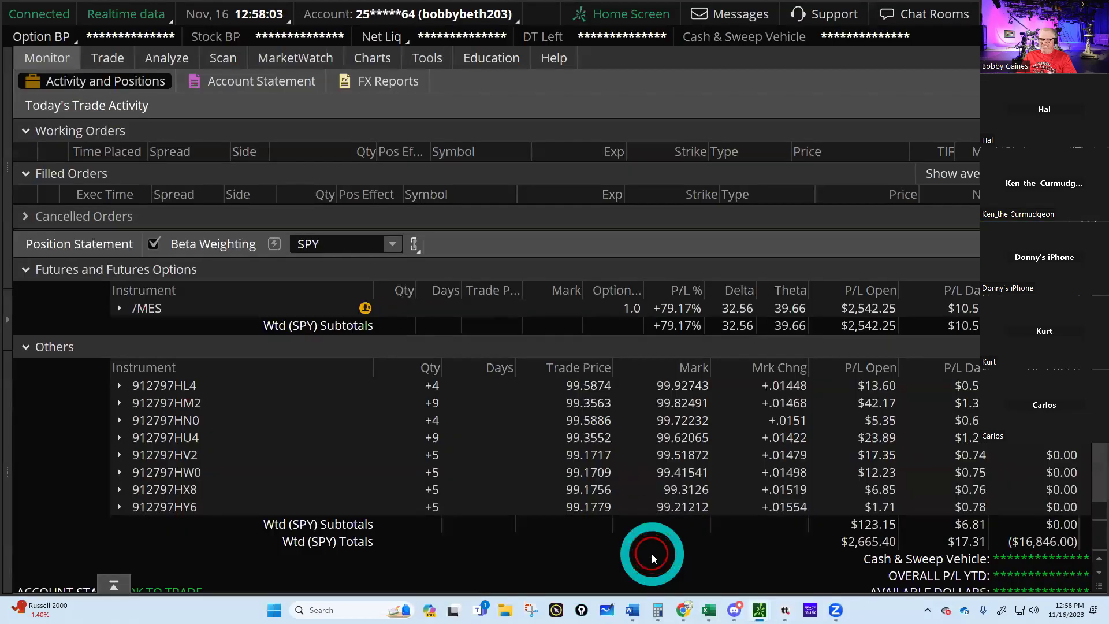
{"action": "mouse_move", "coordinate": [112, 67]}
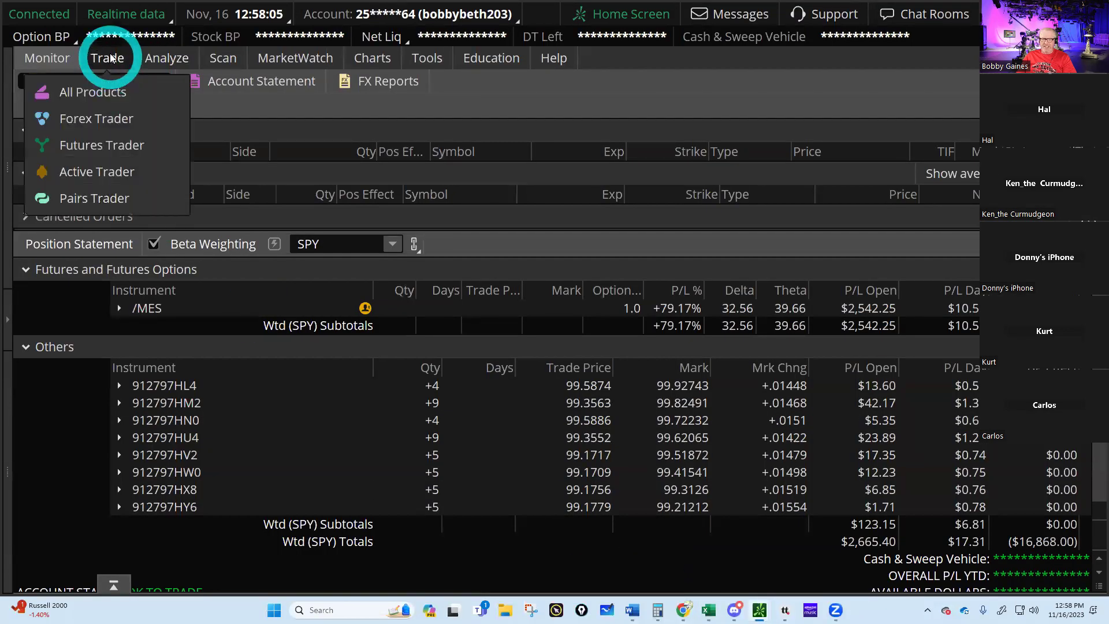
{"action": "left_click", "coordinate": [109, 58]}
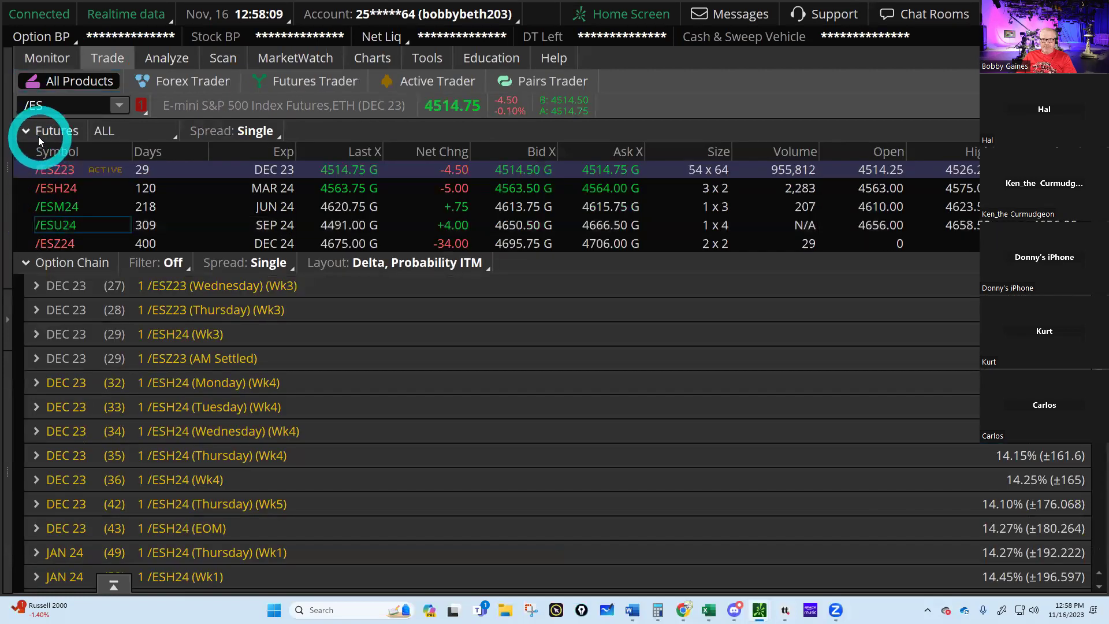
{"action": "left_click", "coordinate": [26, 131]}
{"action": "scroll", "coordinate": [164, 346], "scroll_direction": "down", "scroll_amount": 3}
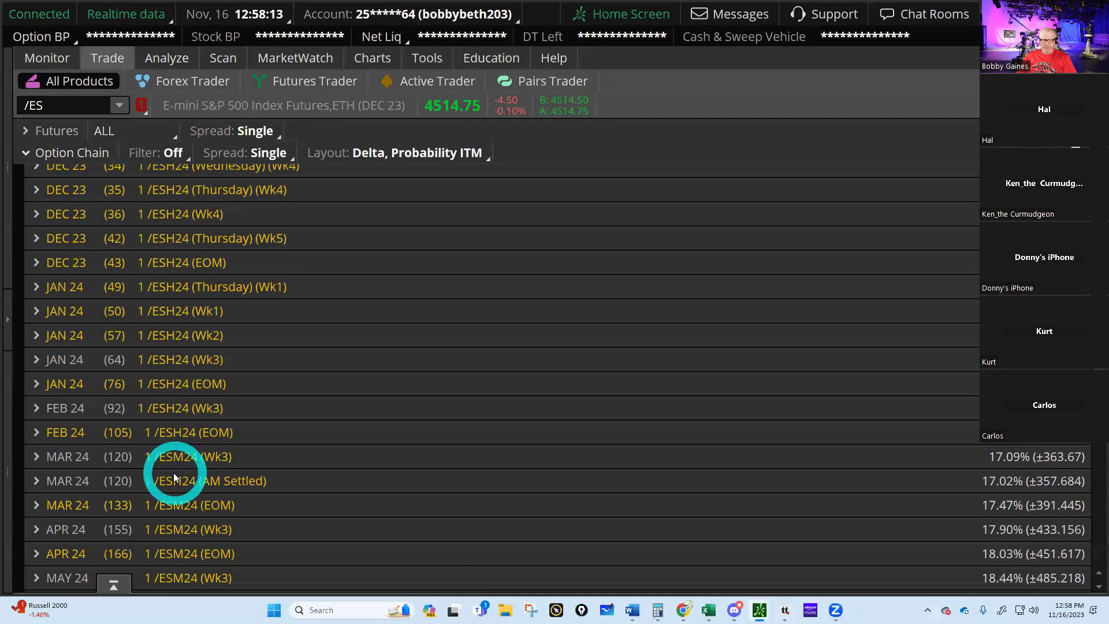
{"action": "left_click", "coordinate": [84, 482]}
Submit a day limit order selling 2 of the MAR 24 /ESH24 3650 puts at 14.00
{"action": "scroll", "coordinate": [847, 466], "scroll_direction": "down", "scroll_amount": 3}
{"action": "scroll", "coordinate": [846, 465], "scroll_direction": "down", "scroll_amount": 10}
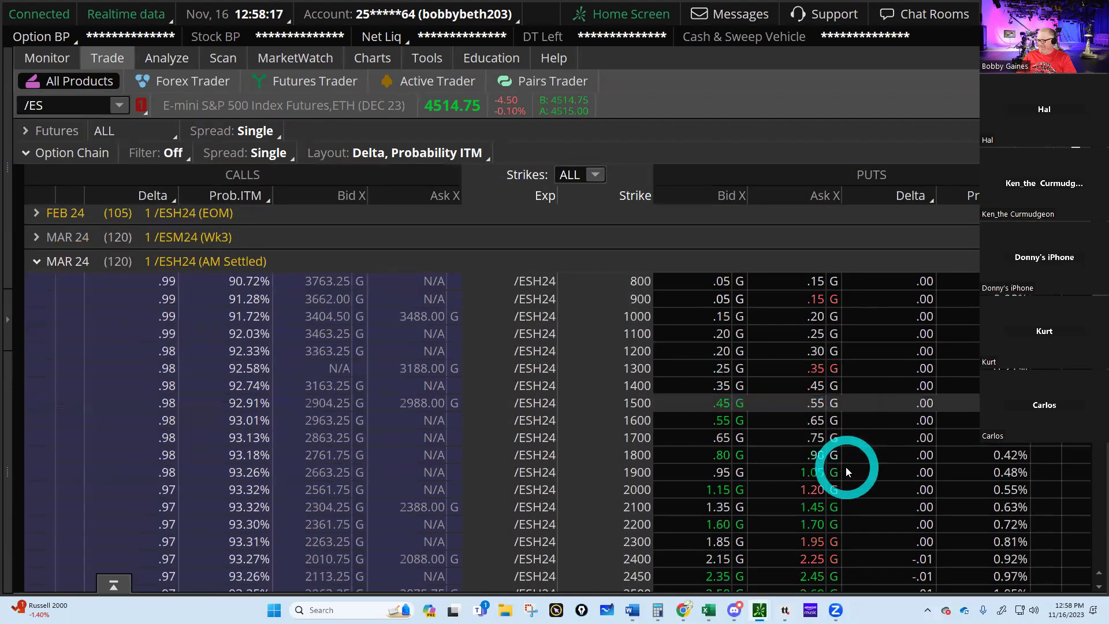
{"action": "scroll", "coordinate": [846, 467], "scroll_direction": "down", "scroll_amount": 6}
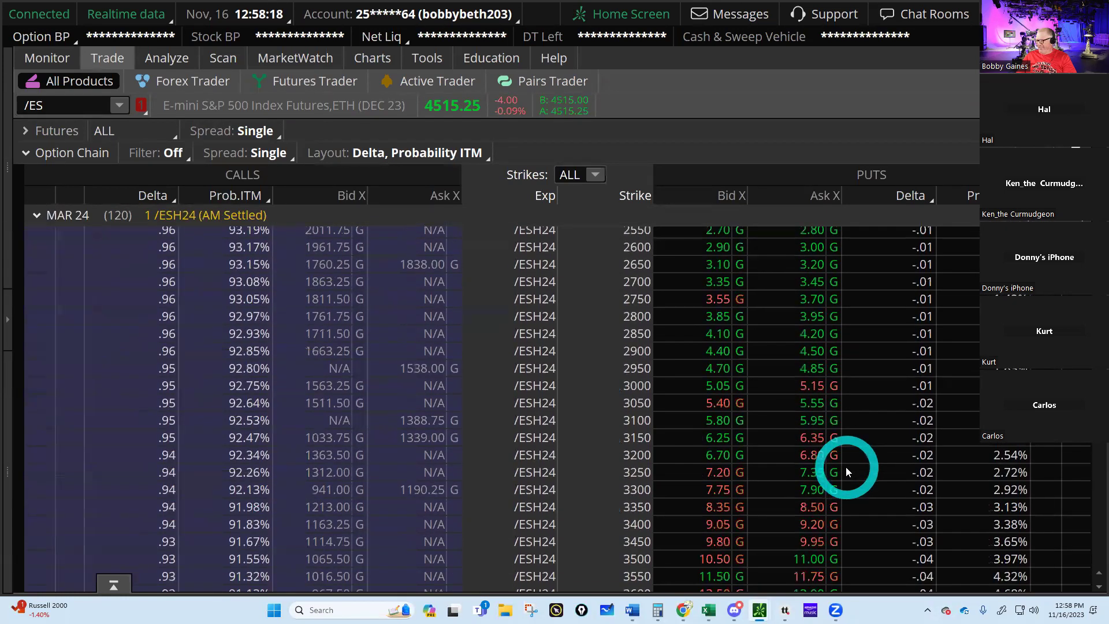
{"action": "left_click", "coordinate": [1004, 453]}
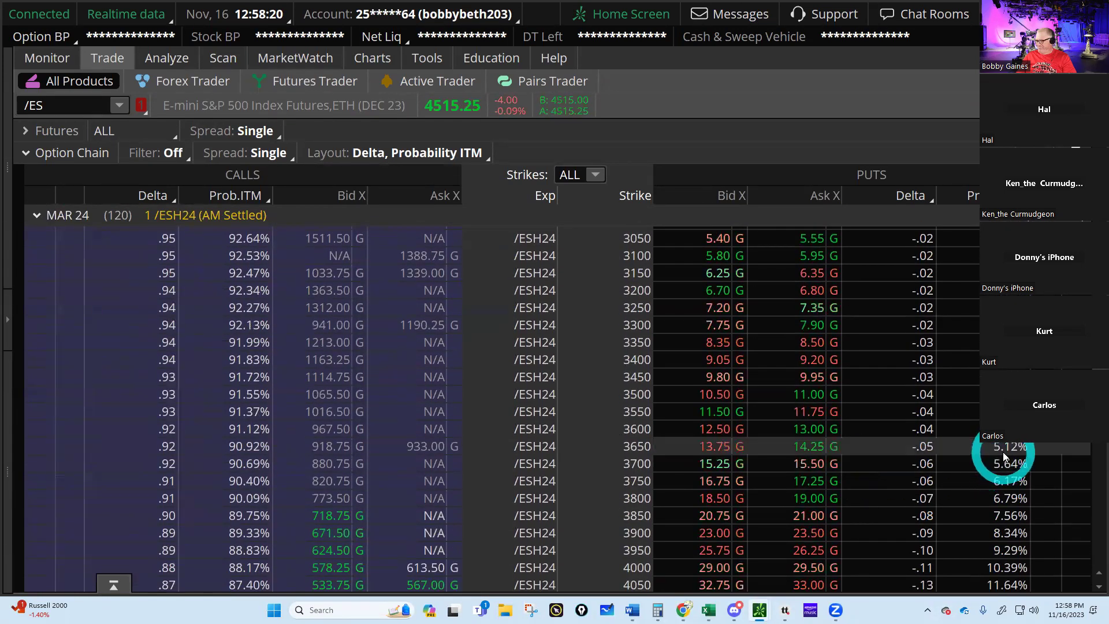
{"action": "left_click", "coordinate": [703, 446]}
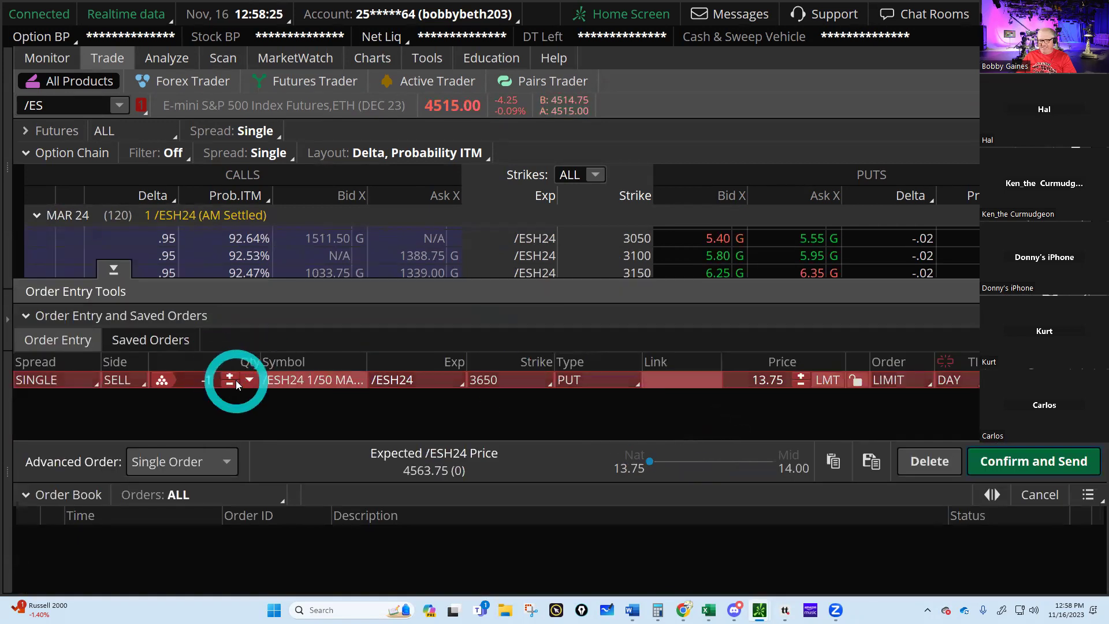
{"action": "left_click", "coordinate": [229, 386]}
{"action": "left_click", "coordinate": [702, 400]}
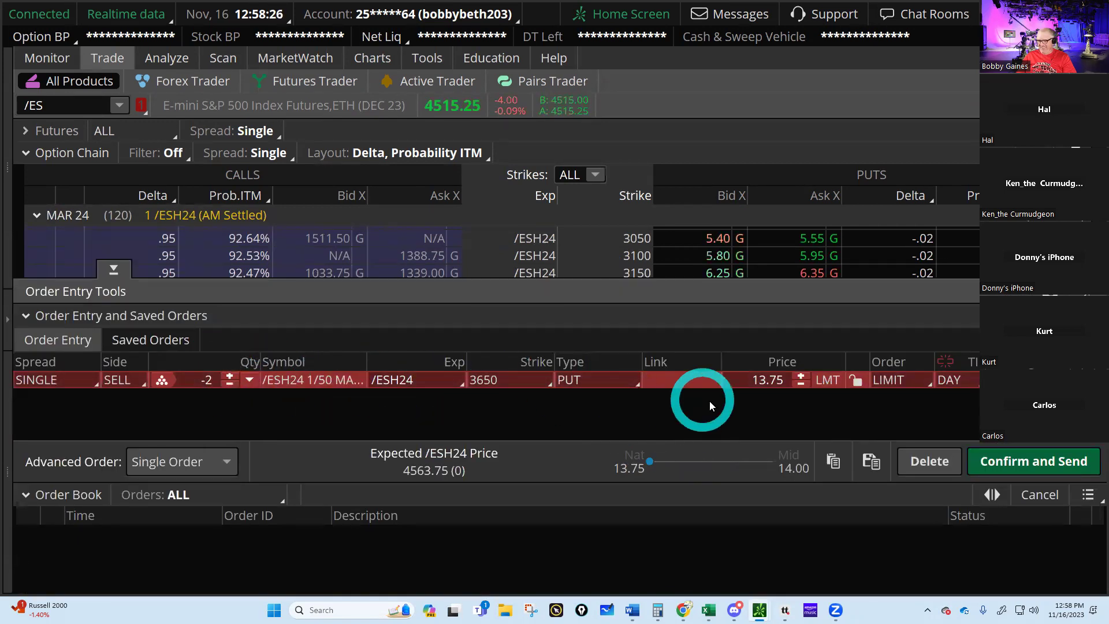
{"action": "left_click", "coordinate": [800, 373]}
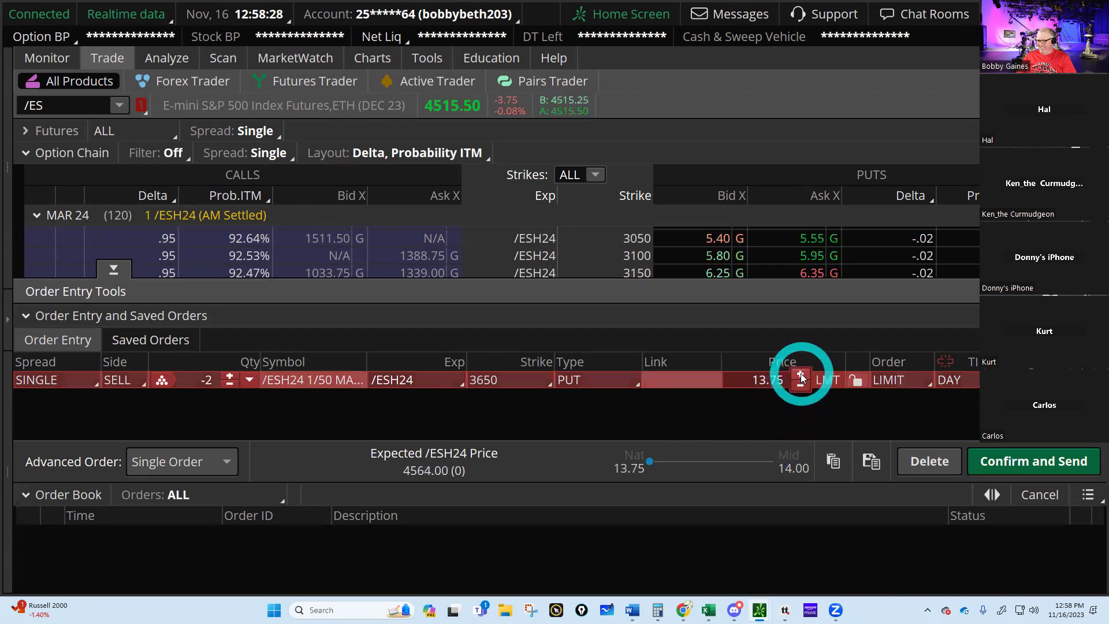
{"action": "left_click", "coordinate": [961, 434]}
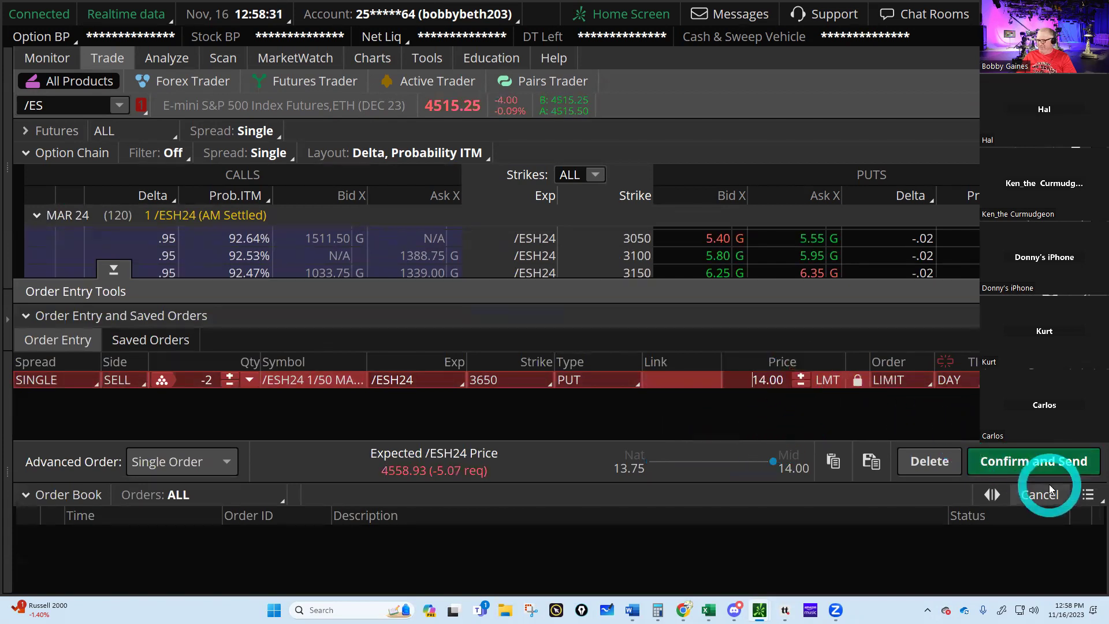
{"action": "left_click", "coordinate": [1038, 458]}
{"action": "left_click", "coordinate": [1038, 453]}
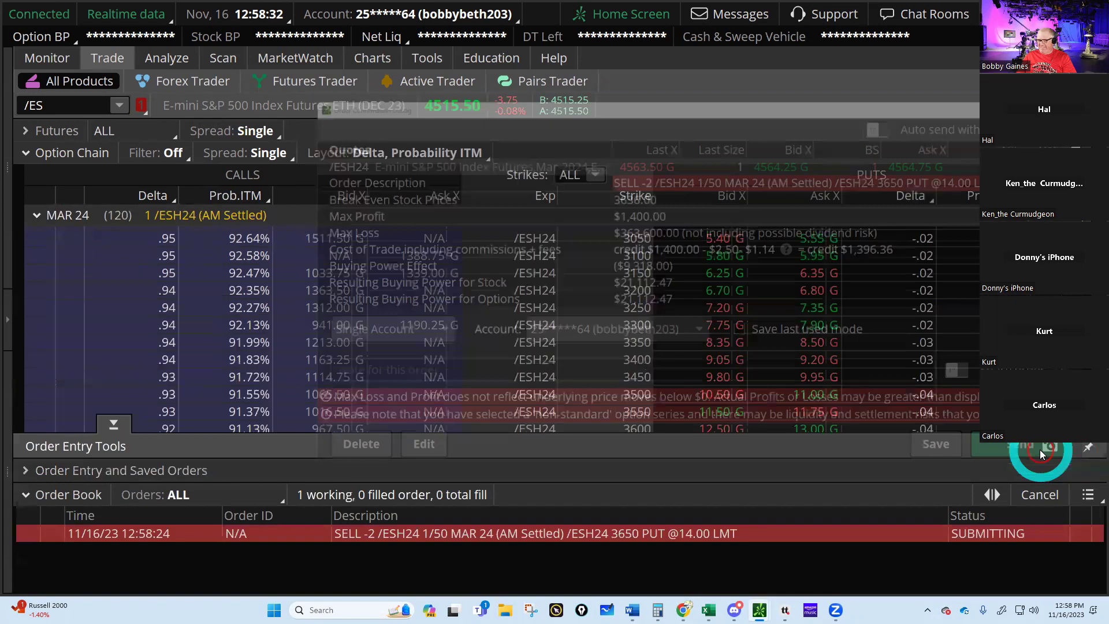
Check the working 3650 put sell order among today's trade activity and collapse the working orders section
{"action": "left_click", "coordinate": [40, 60]}
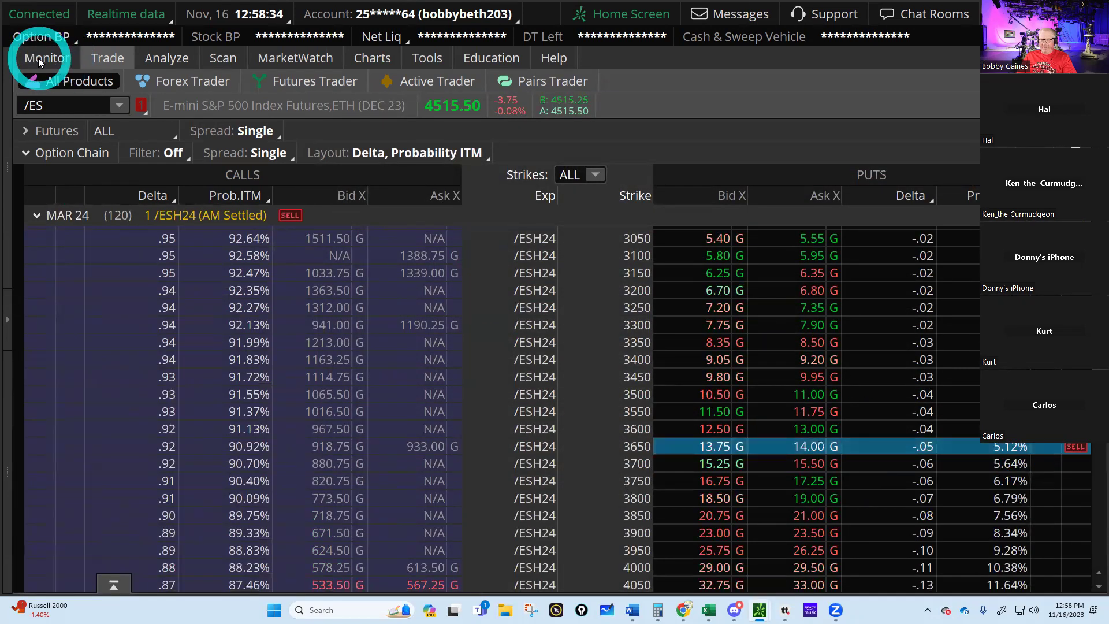
{"action": "left_click", "coordinate": [40, 60]}
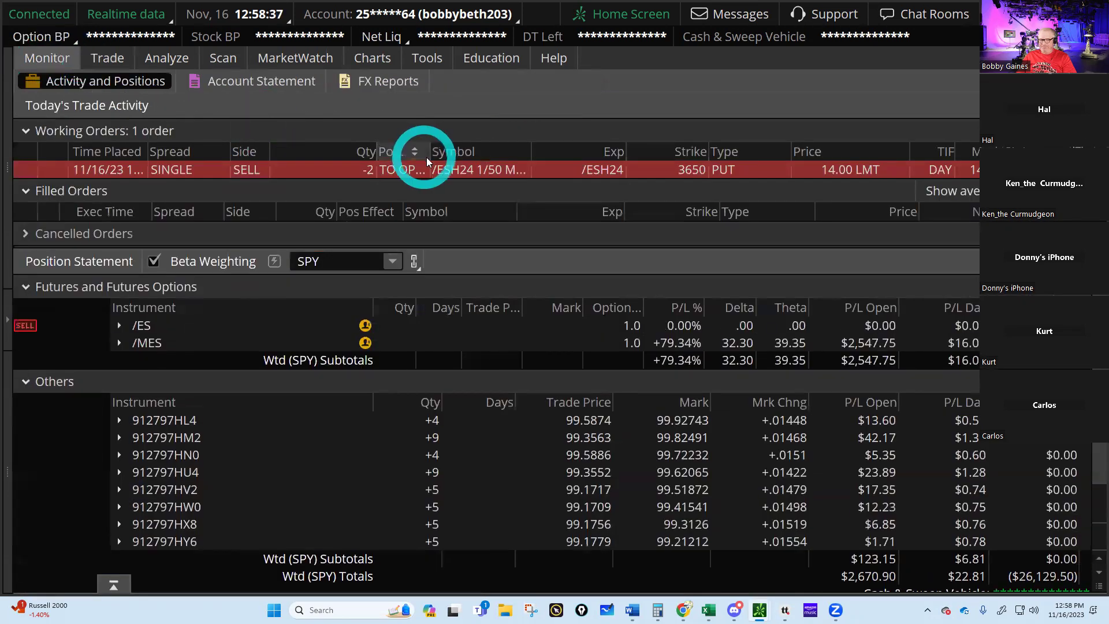
{"action": "left_click", "coordinate": [34, 130]}
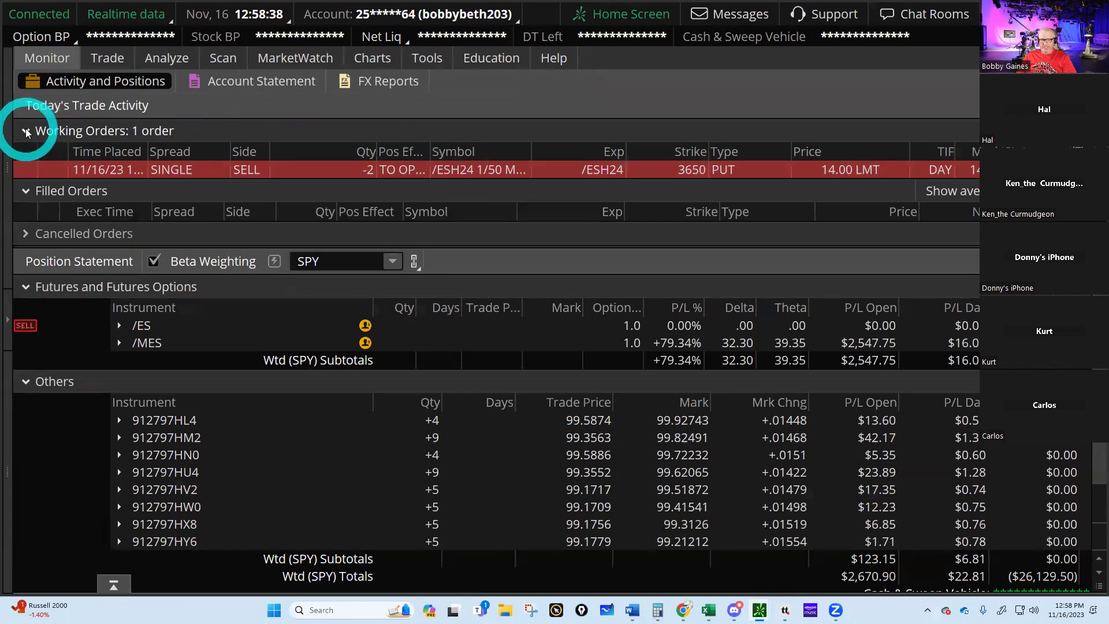
Submit a day limit order buying 1 MAR 24 /ESH24 4350/4300 put vertical at a 9.25 debit
{"action": "left_click", "coordinate": [113, 61]}
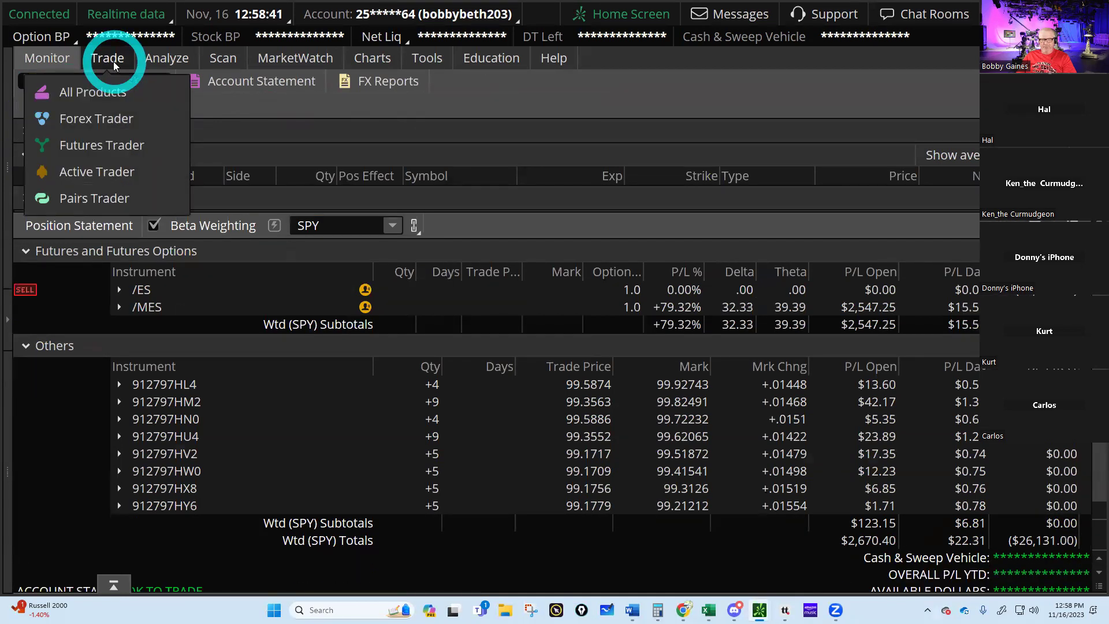
{"action": "scroll", "coordinate": [899, 495], "scroll_direction": "down", "scroll_amount": 4}
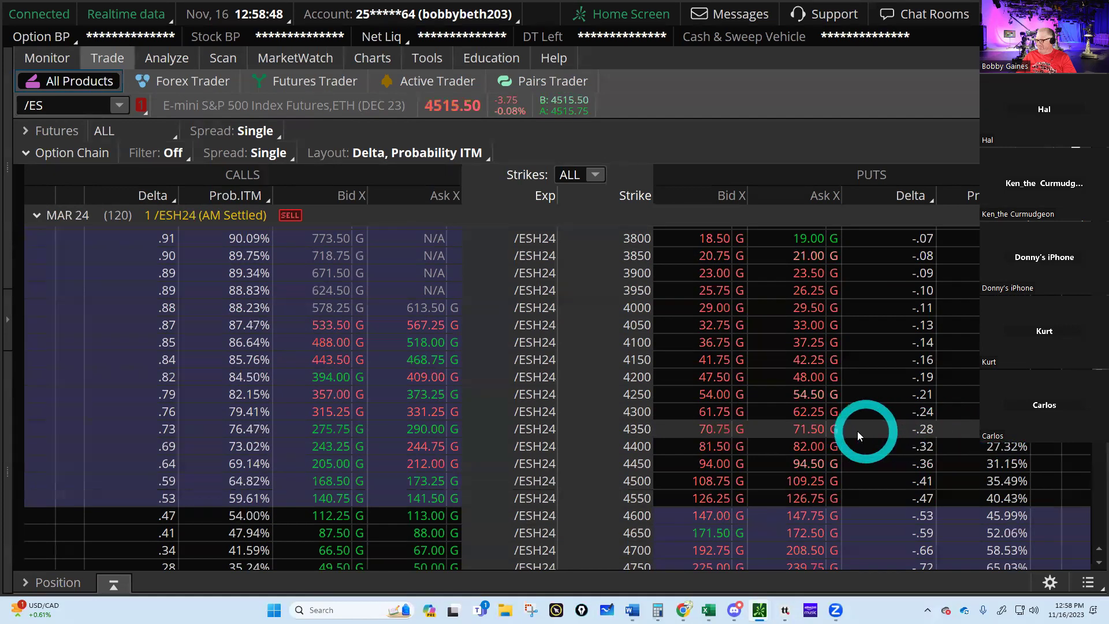
{"action": "left_click", "coordinate": [810, 428]}
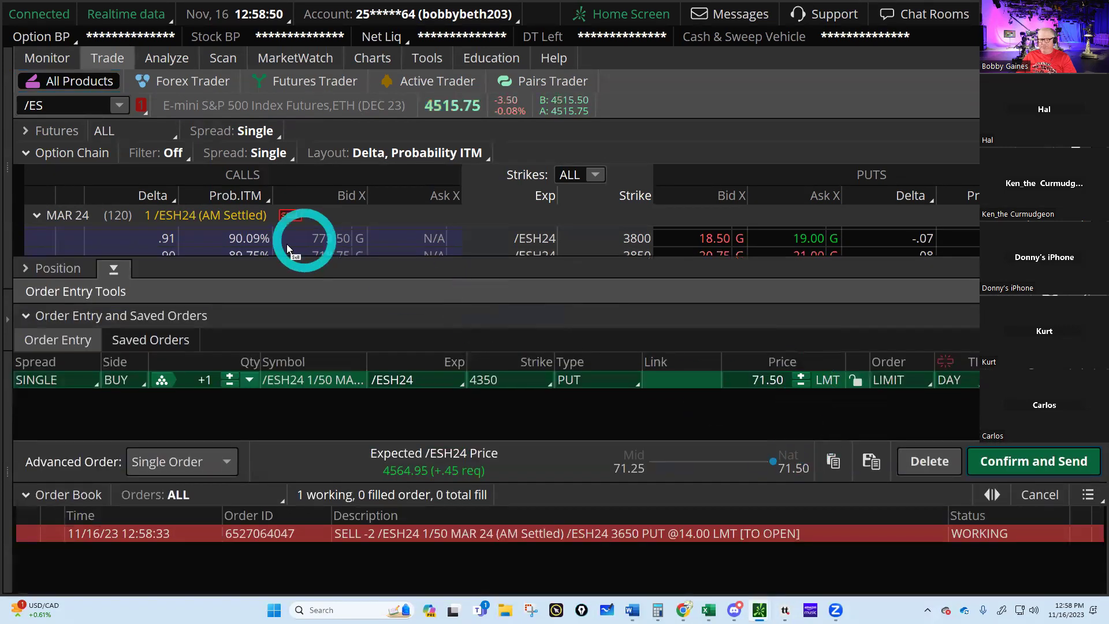
{"action": "left_click", "coordinate": [114, 270]}
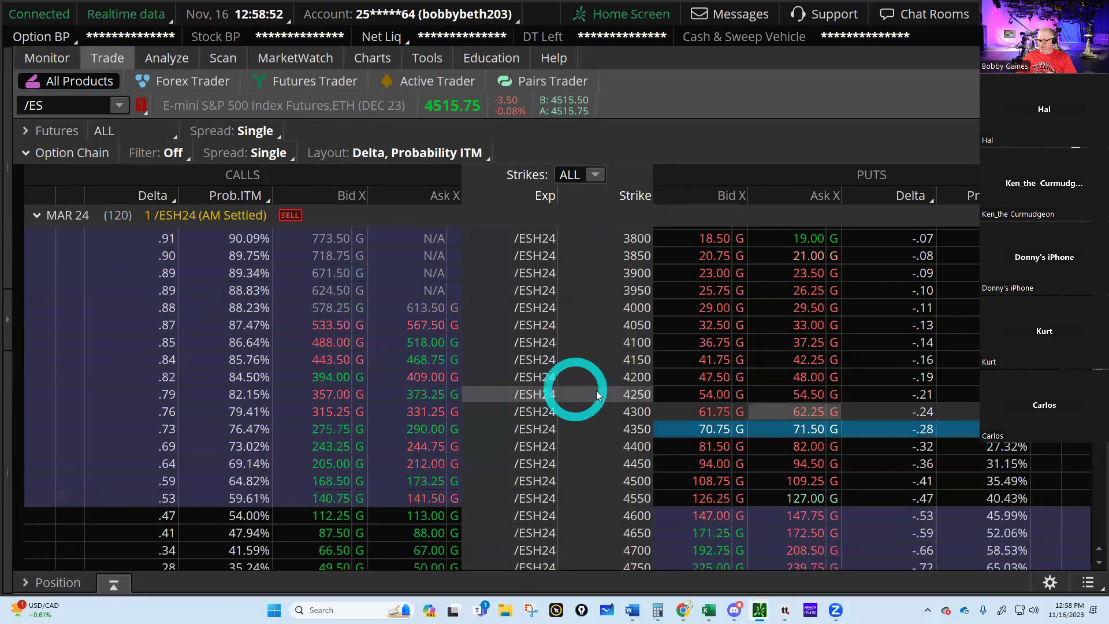
{"action": "left_click", "coordinate": [713, 410], "text": "ctrl"}
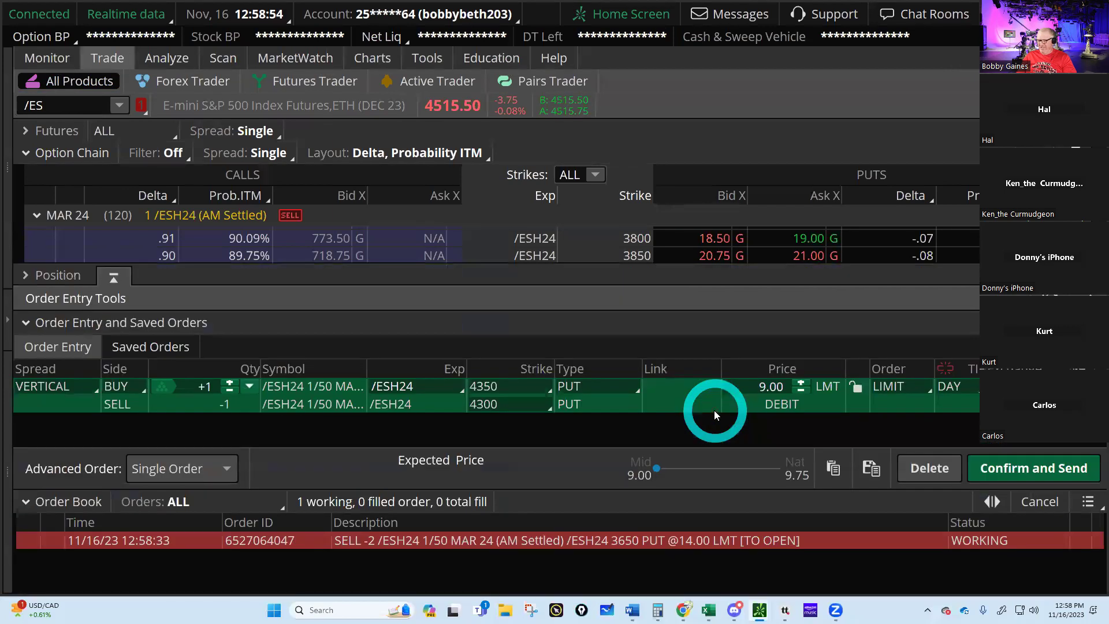
{"action": "left_click", "coordinate": [800, 376]}
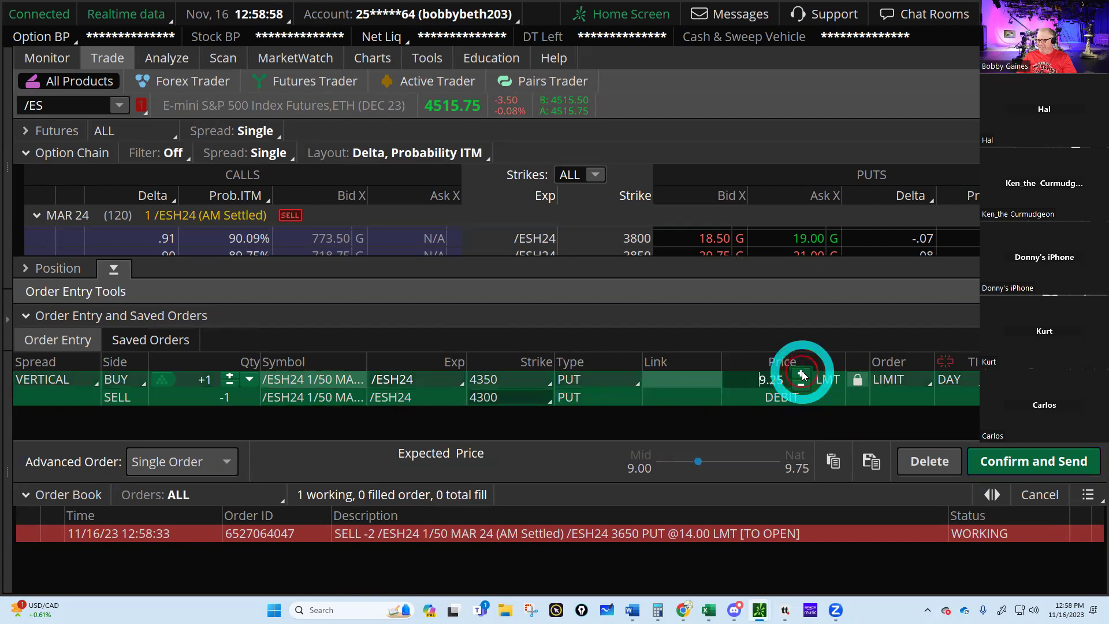
{"action": "left_click", "coordinate": [1010, 469]}
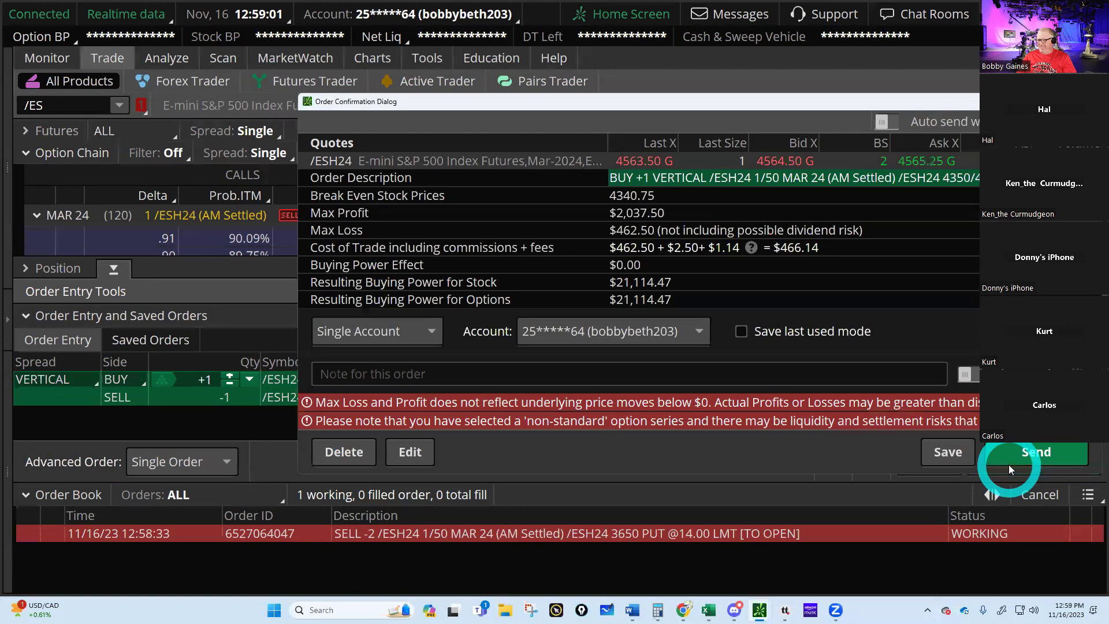
{"action": "left_click", "coordinate": [1026, 451]}
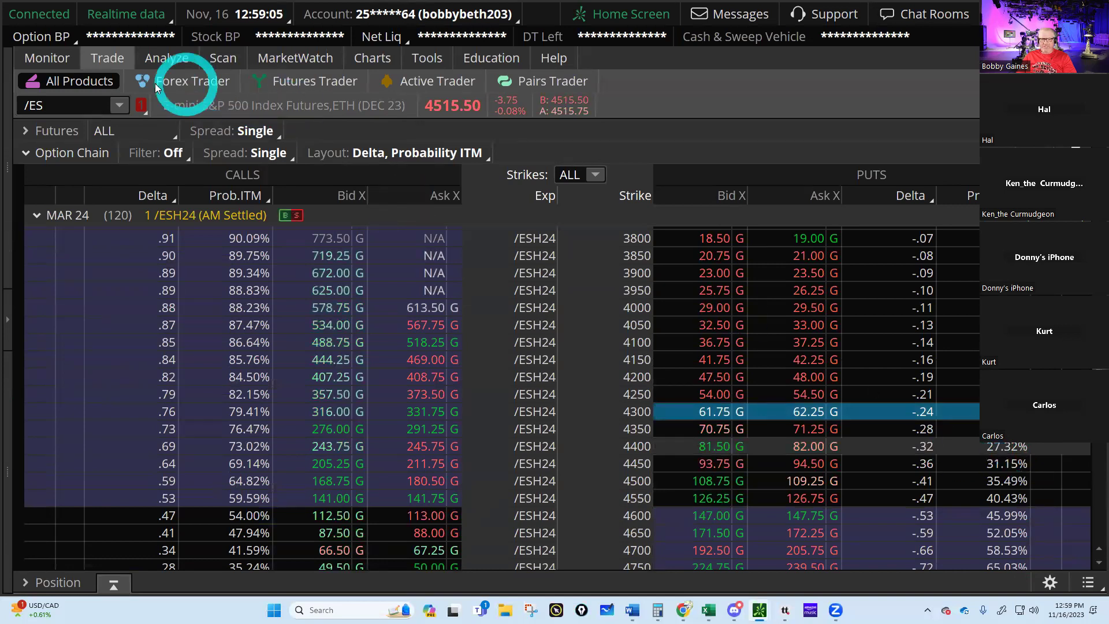
Check the working and filled orders in today's trade activity
{"action": "left_click", "coordinate": [224, 280]}
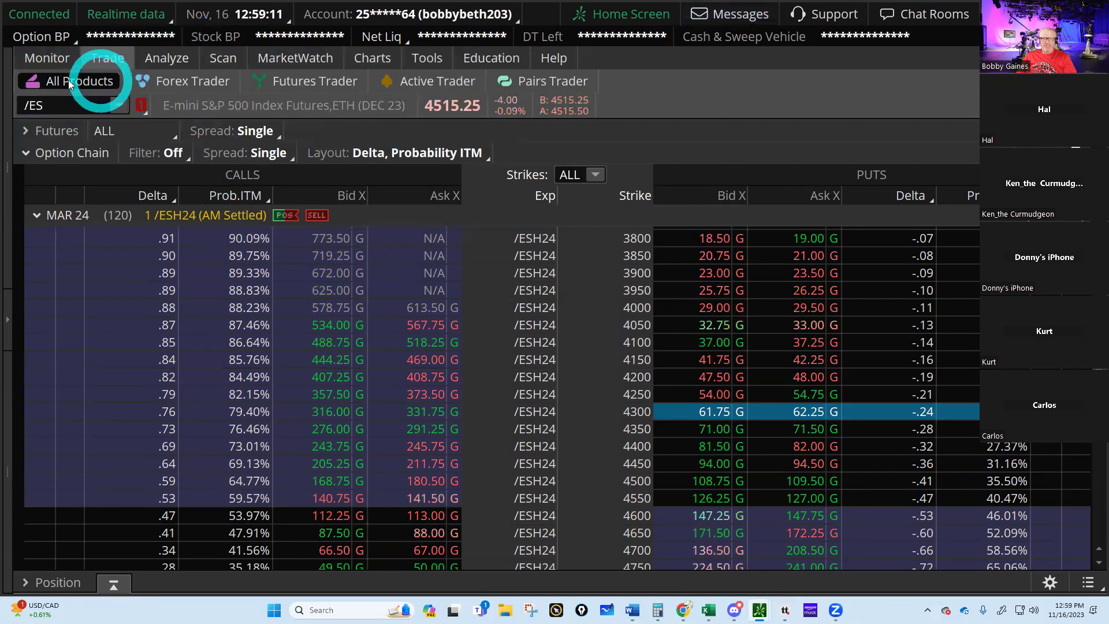
{"action": "left_click", "coordinate": [47, 58]}
{"action": "left_click", "coordinate": [369, 179]}
{"action": "left_click", "coordinate": [145, 193]}
{"action": "left_click", "coordinate": [86, 136]}
Replace the working /ESH24 3650 put sell order with a limit price of 13.75 and send it
{"action": "left_click", "coordinate": [332, 171]}
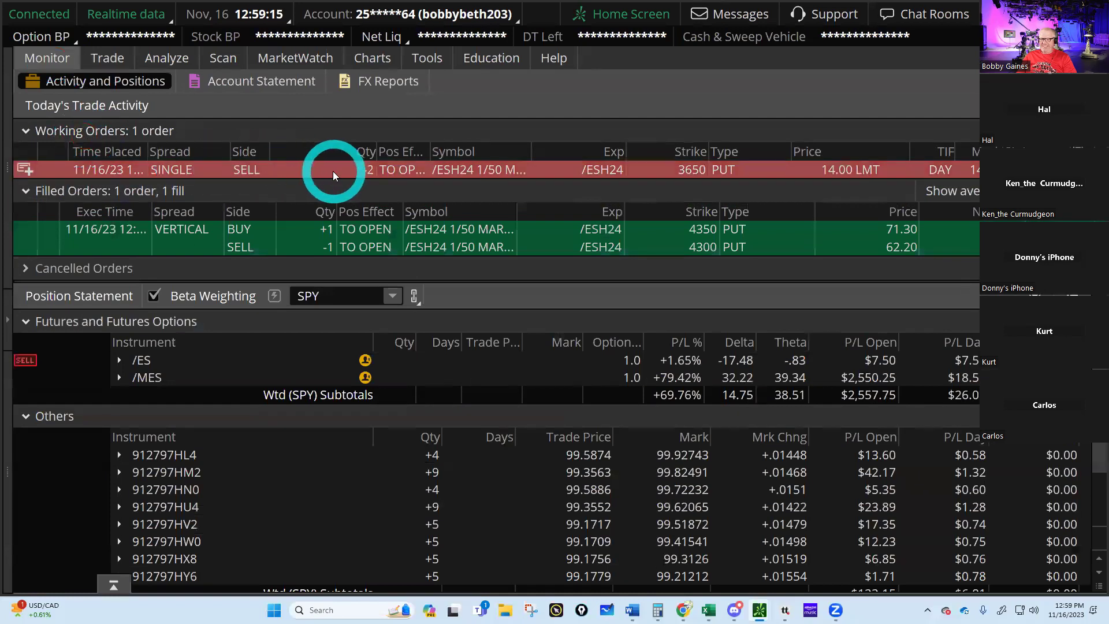
{"action": "right_click", "coordinate": [332, 171]}
{"action": "left_click", "coordinate": [419, 224]}
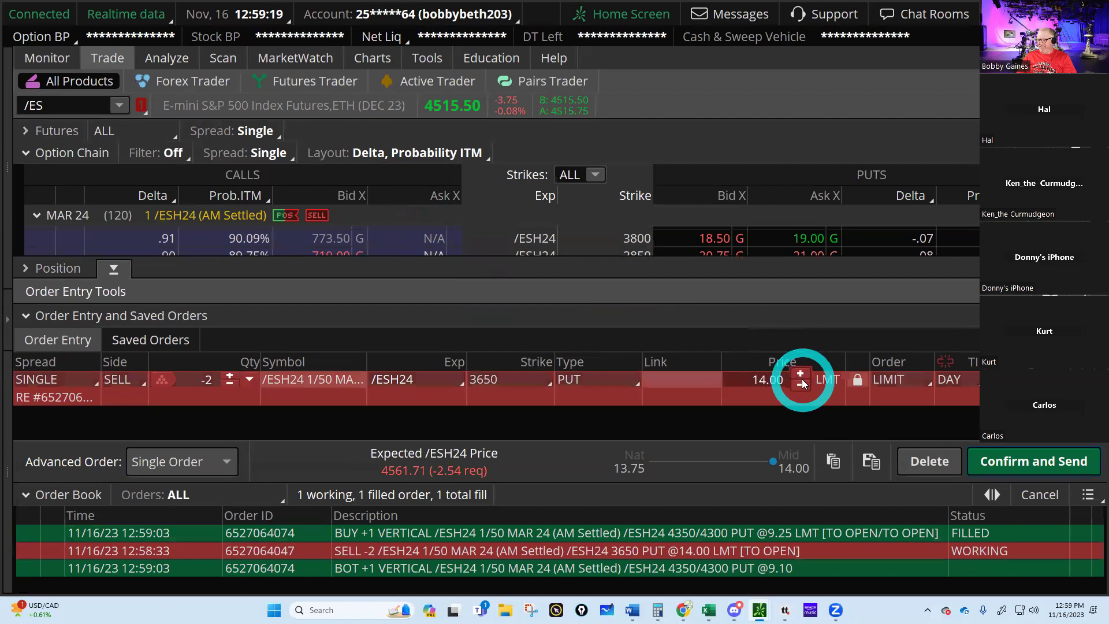
{"action": "left_click", "coordinate": [802, 386]}
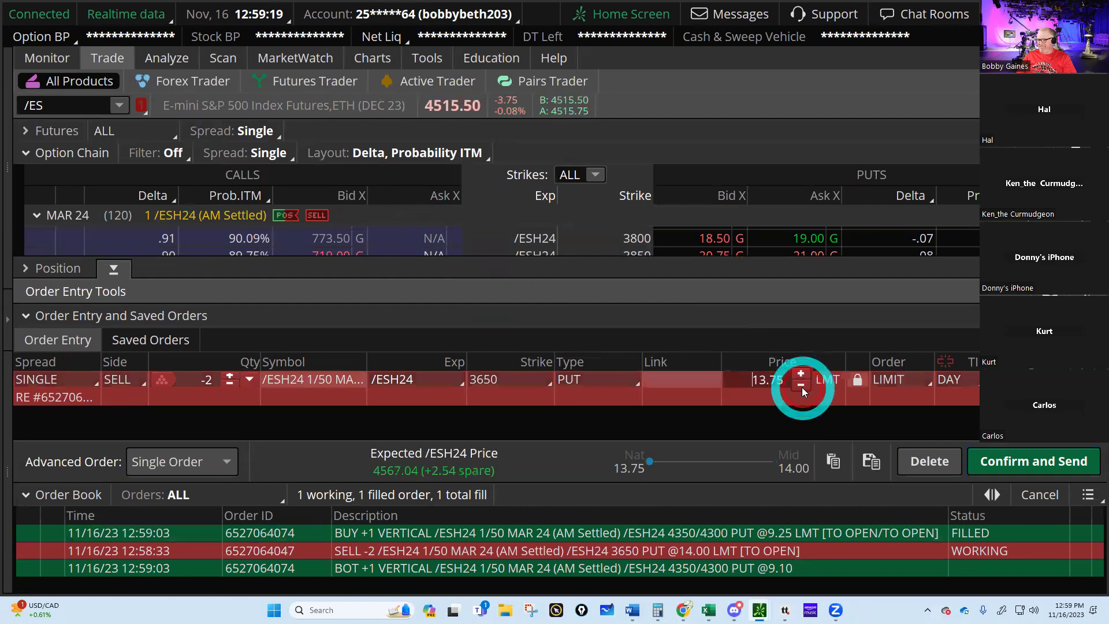
{"action": "left_click", "coordinate": [993, 462]}
{"action": "left_click", "coordinate": [1014, 446]}
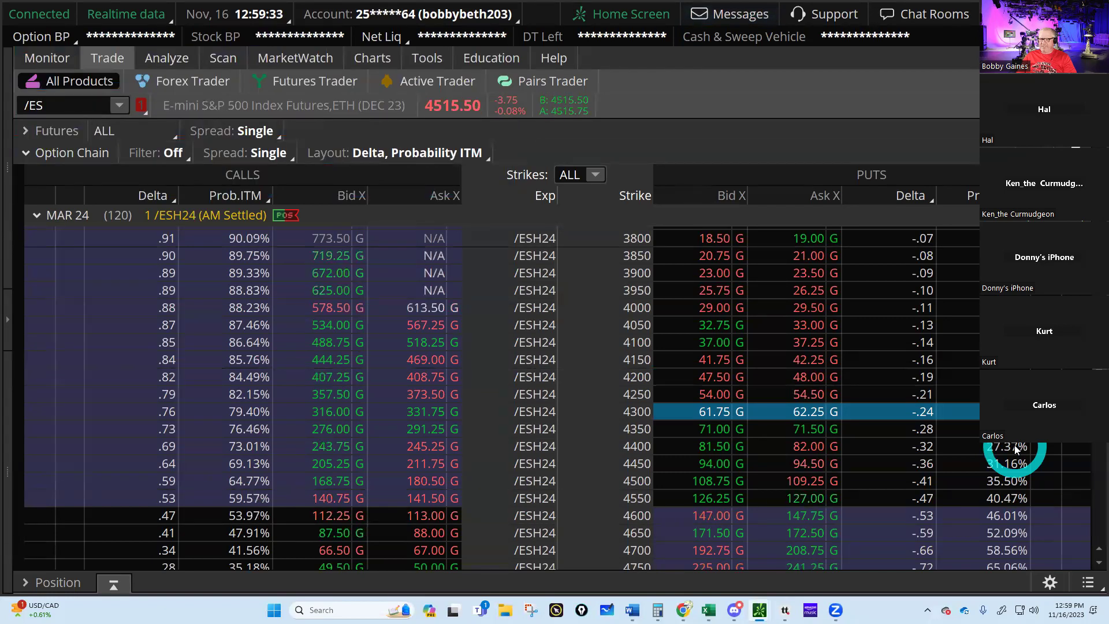
Switch to the account listed just above the current one and look up its five-day net liquidating values
{"action": "left_click", "coordinate": [460, 18]}
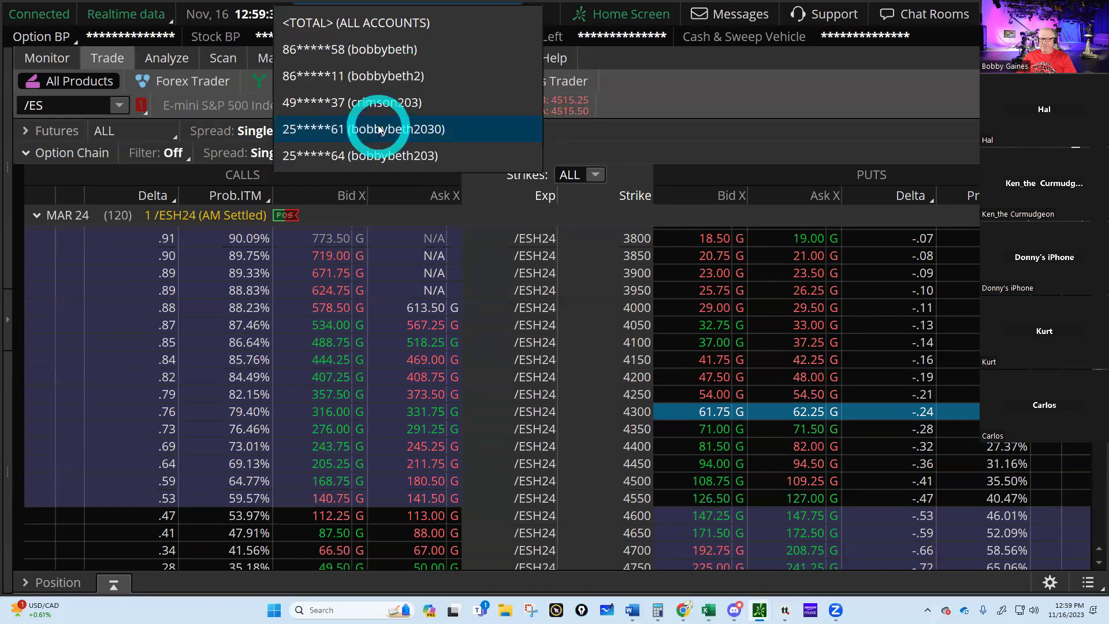
{"action": "left_click", "coordinate": [379, 129]}
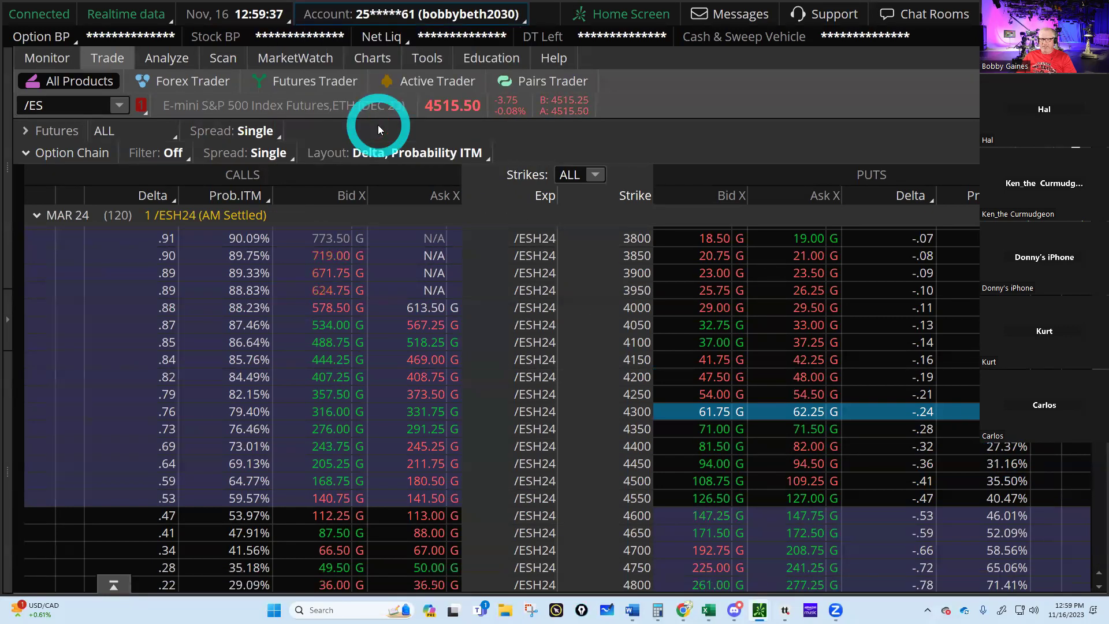
{"action": "left_click", "coordinate": [32, 61]}
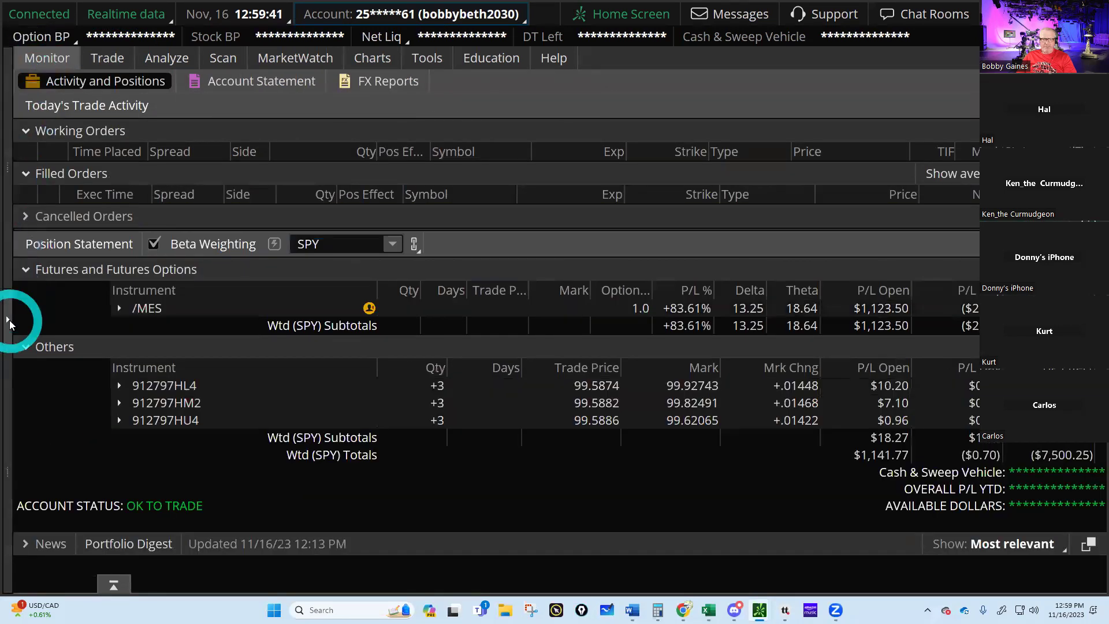
{"action": "left_click", "coordinate": [9, 320]}
{"action": "left_click", "coordinate": [64, 78]}
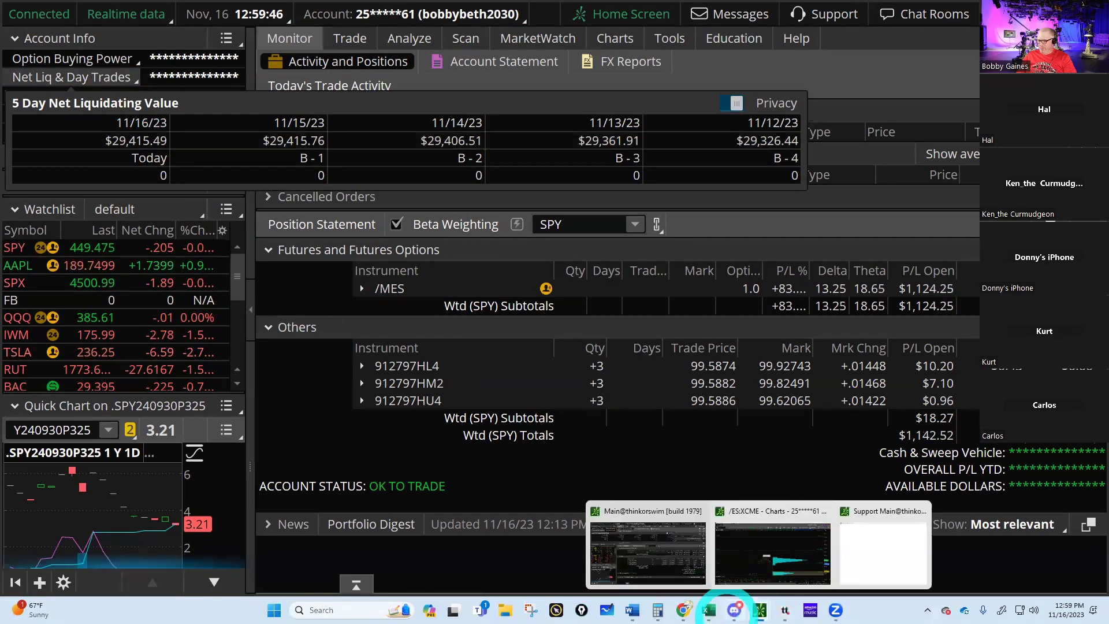
Switch to the ROTH IRA spreadsheet in Excel and enter 29411 as the net liquidation value in row 80 of Net Liq
{"action": "mouse_move", "coordinate": [707, 614]}
{"action": "left_click", "coordinate": [742, 549]}
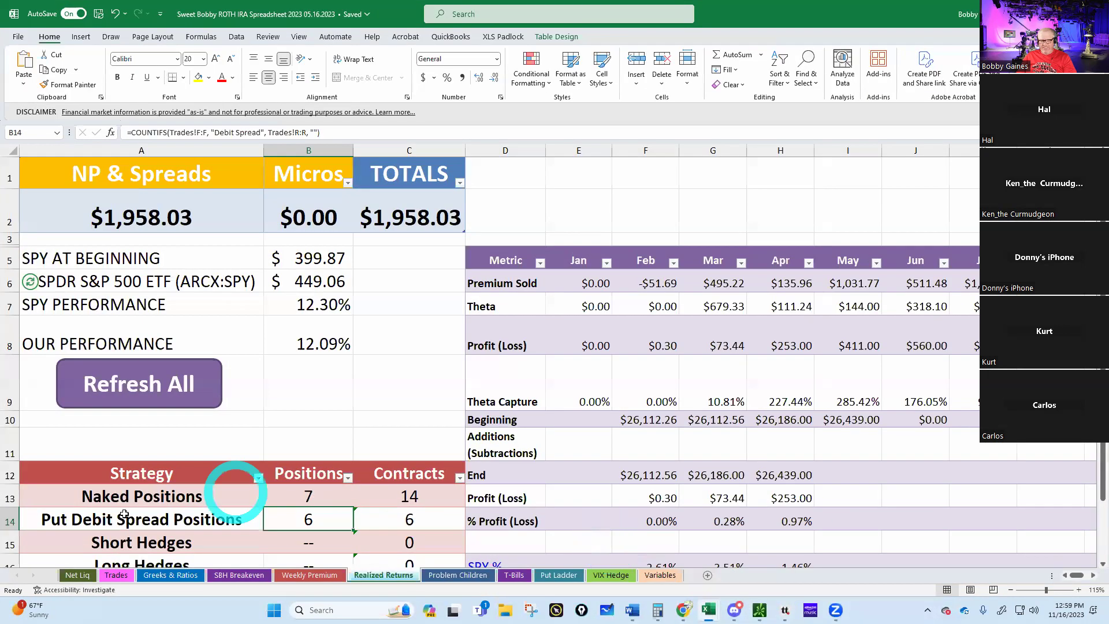
{"action": "left_click", "coordinate": [72, 575]}
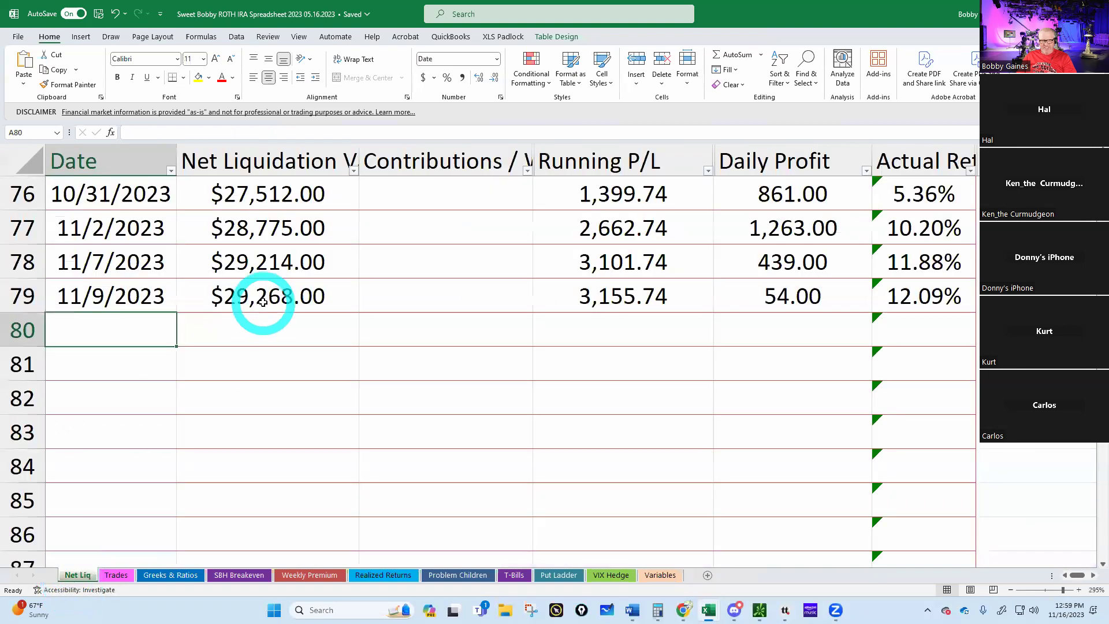
{"action": "left_click", "coordinate": [235, 336]}
{"action": "type", "text": "29411"}
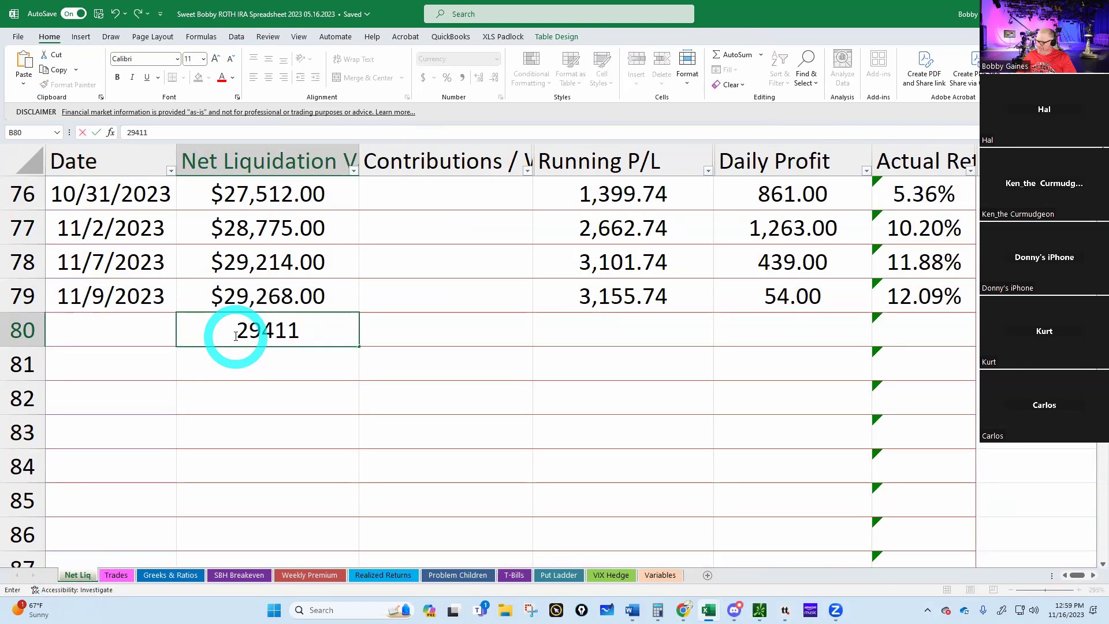
{"action": "key", "text": "Return"}
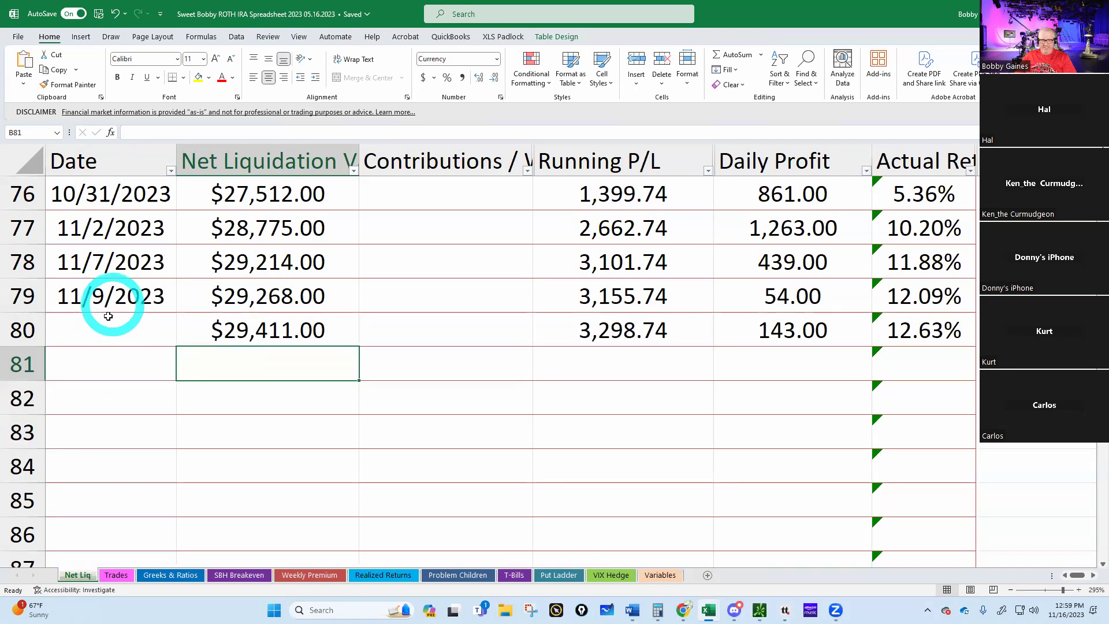
Enter 11/16/2023 as the date in row 80 of the Net Liq sheet
{"action": "left_click", "coordinate": [90, 336]}
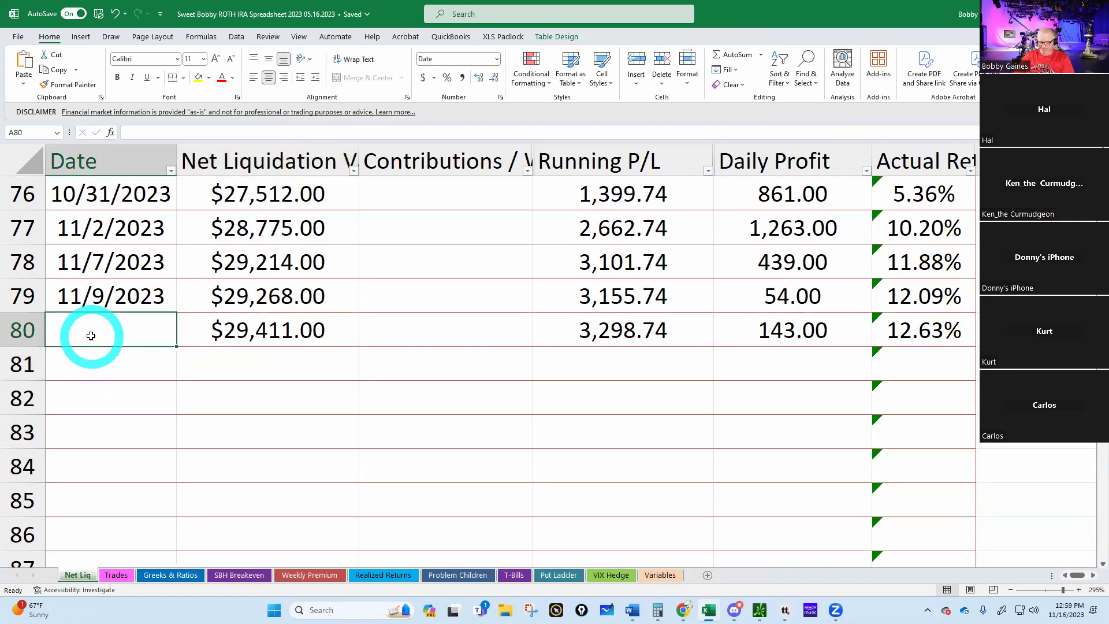
{"action": "type", "text": "11/13/23"}
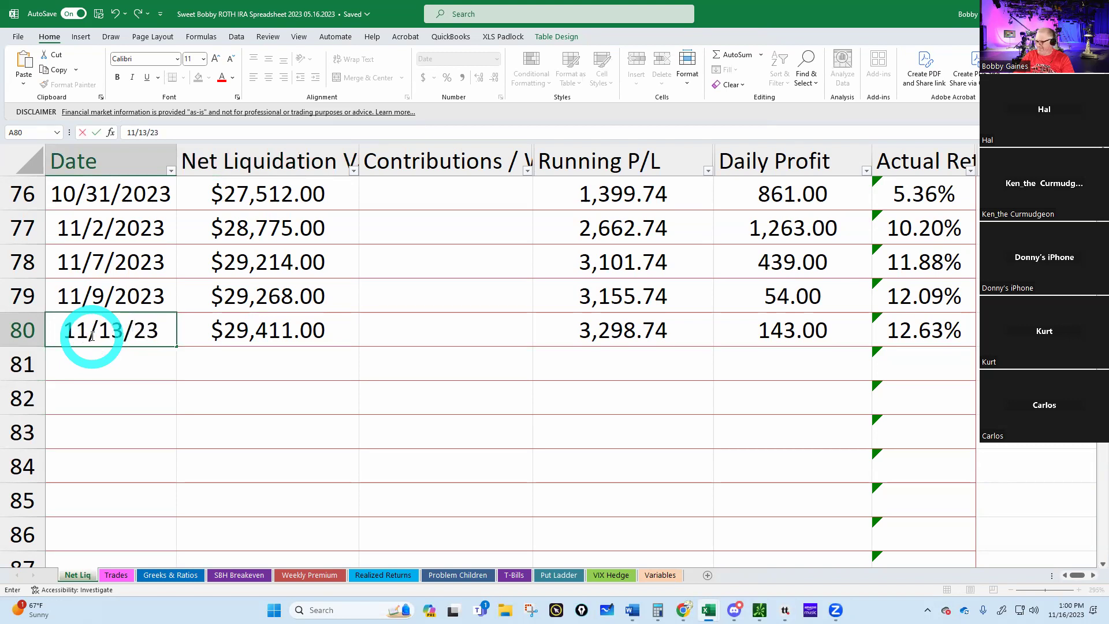
{"action": "key", "text": "Return"}
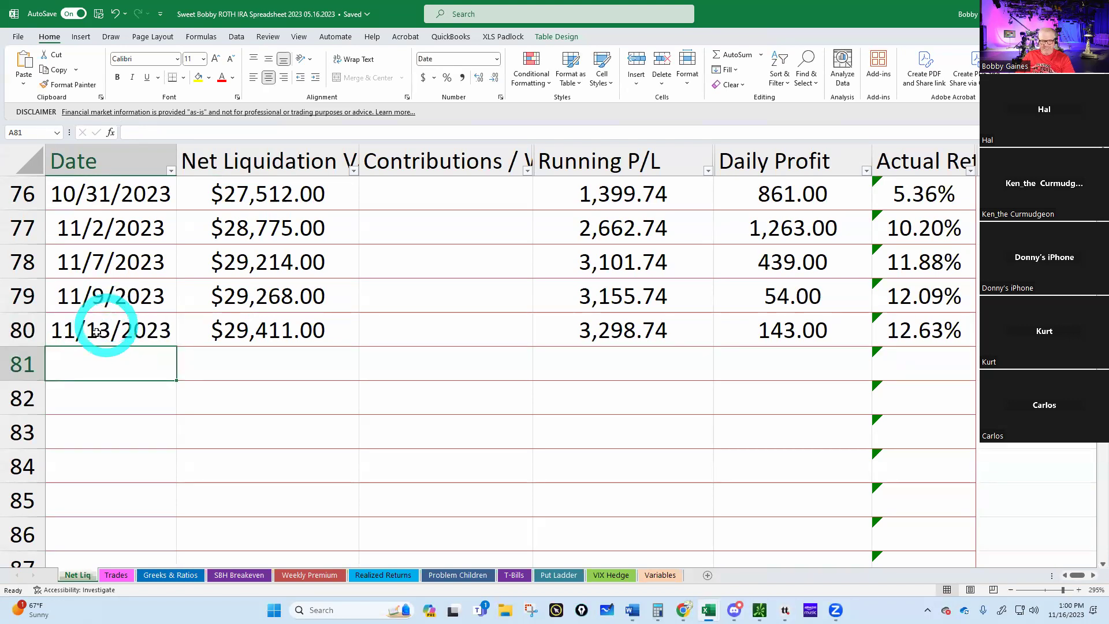
{"action": "double_click", "coordinate": [98, 333]}
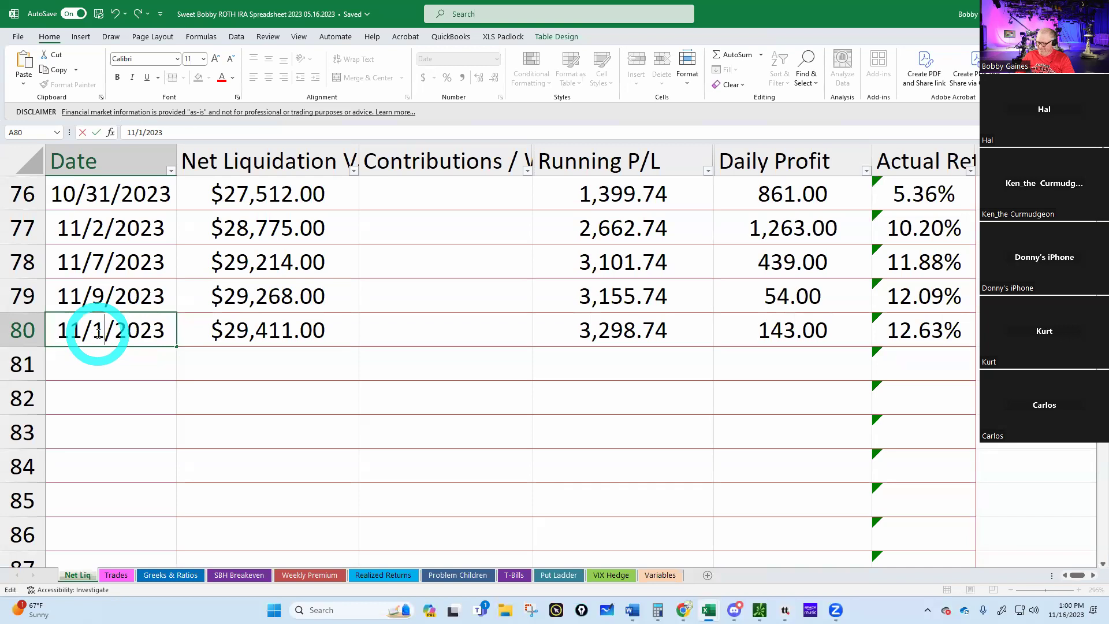
{"action": "key", "text": "Return"}
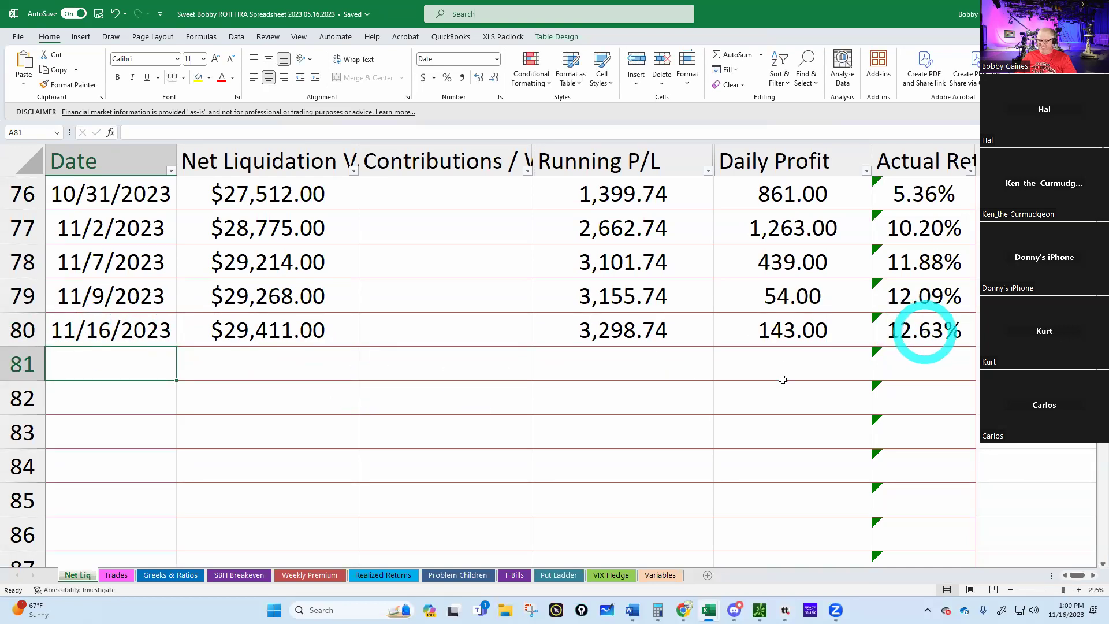
Check performance on the Realized Returns sheet and look up the SPY-weighted delta and theta in thinkorswim for row 80 of Greeks & Ratios
{"action": "left_click", "coordinate": [392, 580]}
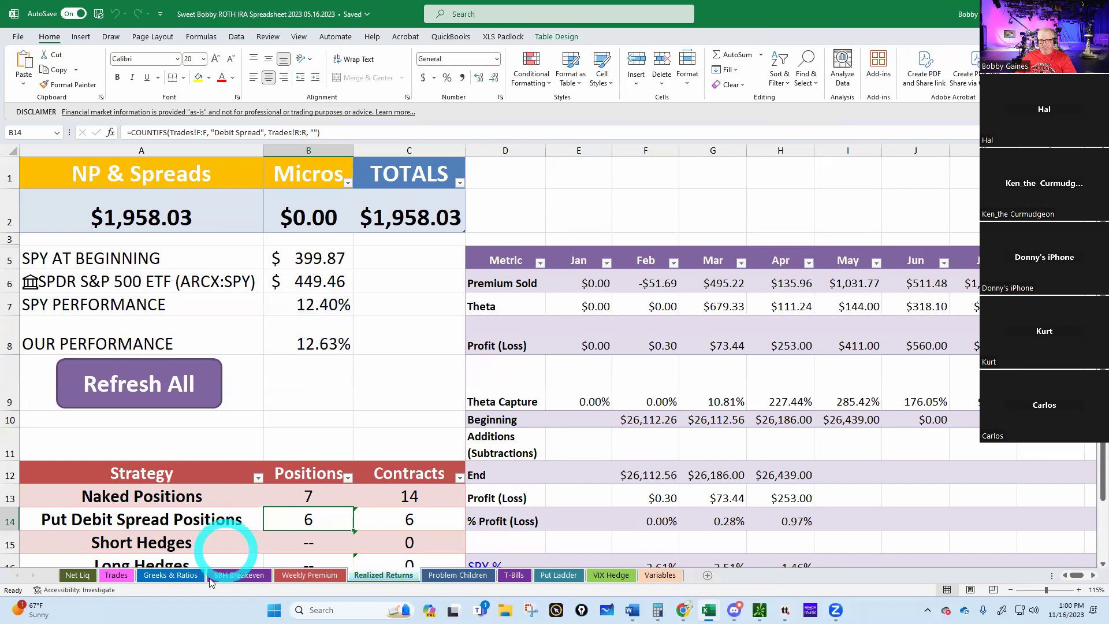
{"action": "left_click", "coordinate": [176, 574]}
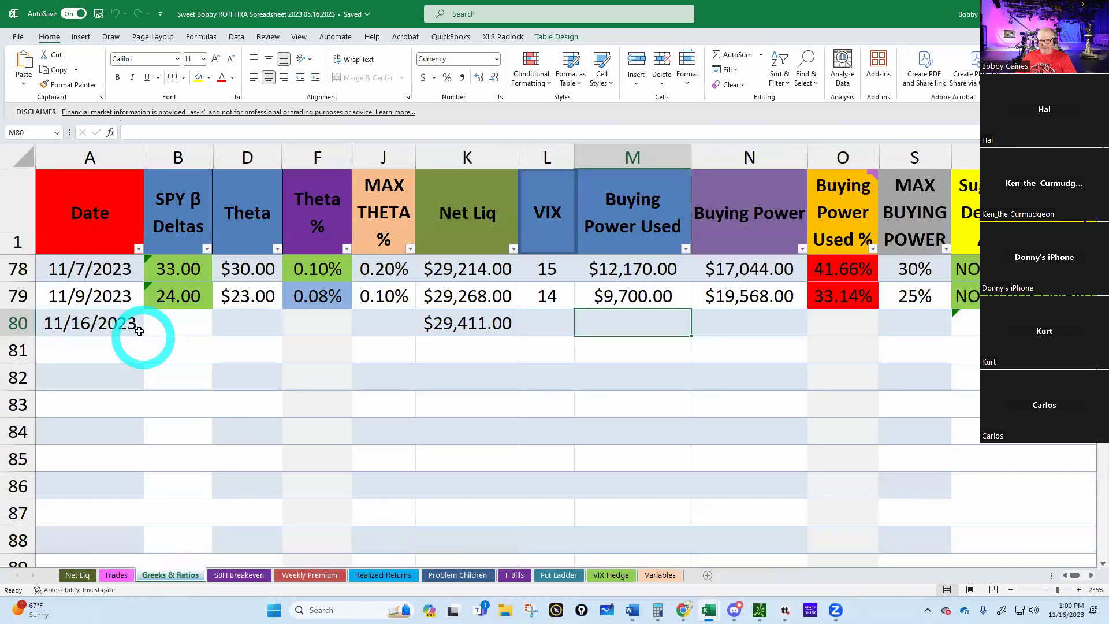
{"action": "left_click", "coordinate": [178, 321]}
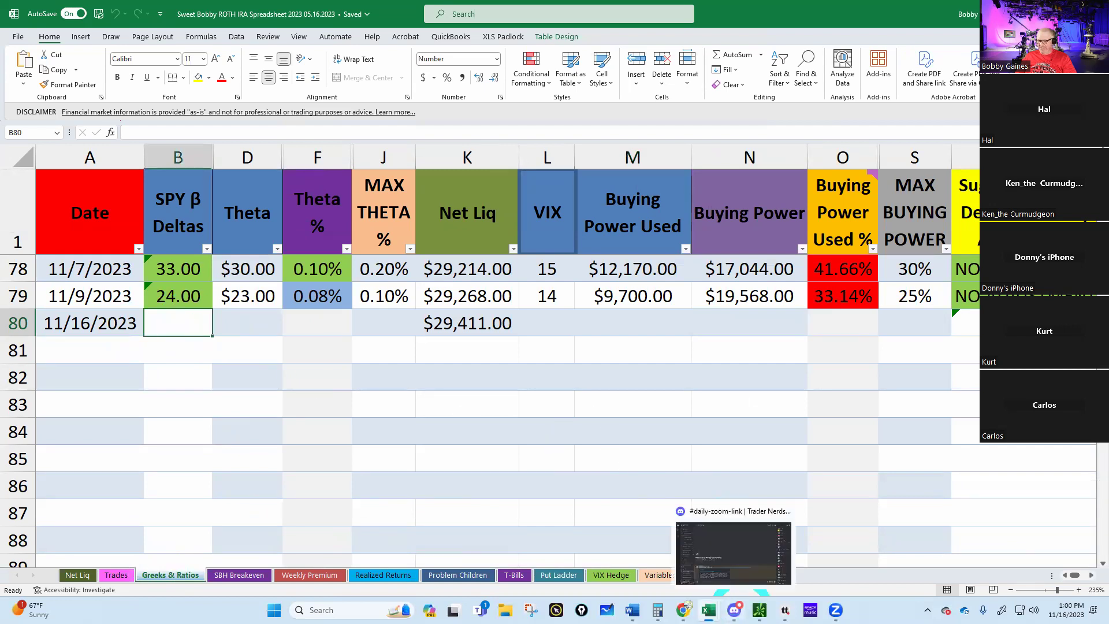
{"action": "mouse_move", "coordinate": [760, 615]}
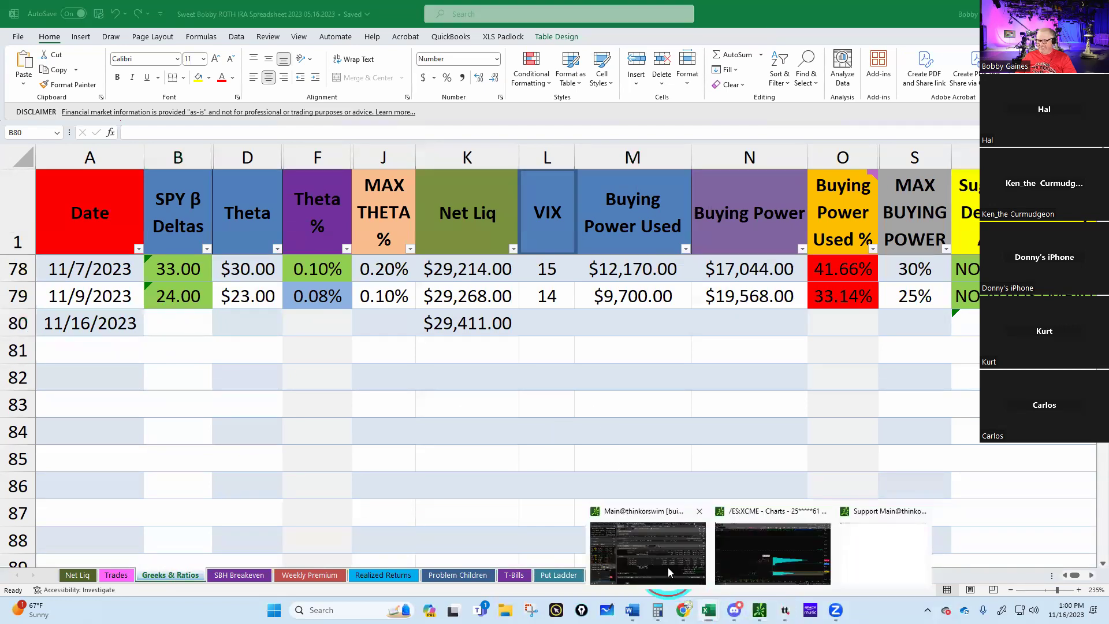
{"action": "left_click", "coordinate": [668, 568]}
{"action": "left_click", "coordinate": [250, 311]}
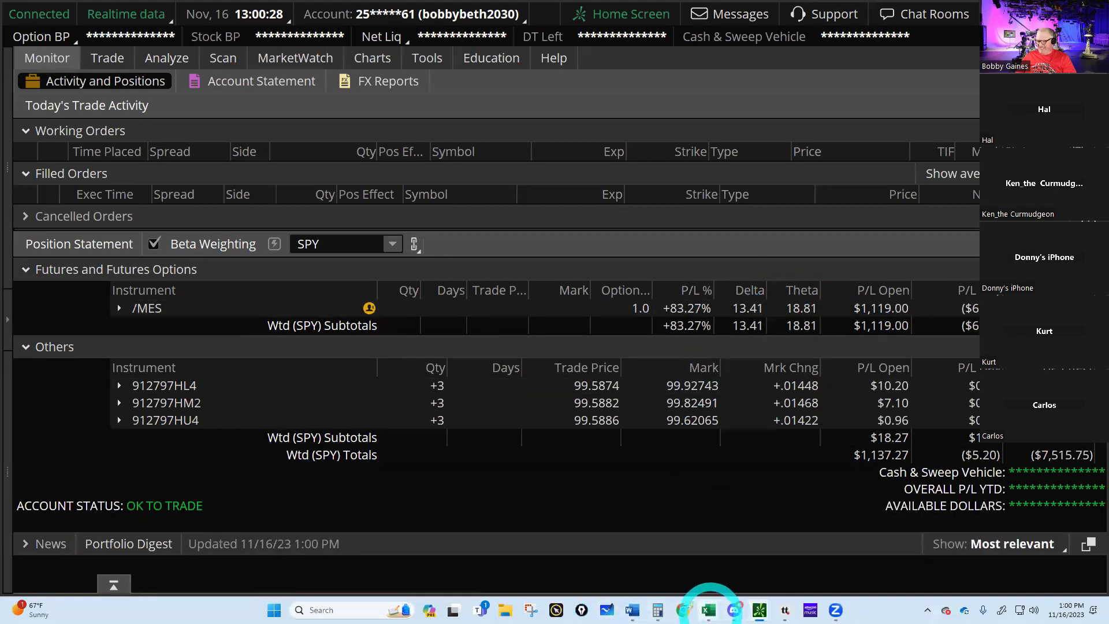
Switch to Excel and fill the 11/16/2023 row of Greeks & Ratios with SPY beta deltas 13, theta 19 and VIX 14
{"action": "mouse_move", "coordinate": [709, 611]}
{"action": "left_click", "coordinate": [759, 558]}
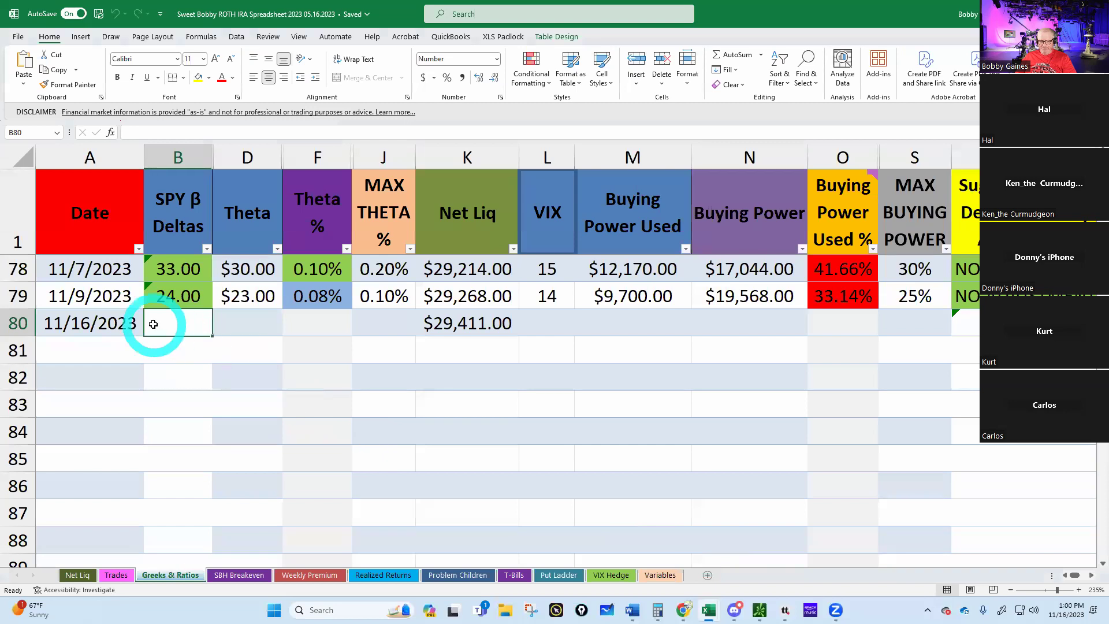
{"action": "type", "text": "13"}
{"action": "key", "text": "Tab"}
{"action": "type", "text": "19"}
{"action": "key", "text": "Tab"}
{"action": "key", "text": "Tab"}
{"action": "key", "text": "Tab"}
{"action": "key", "text": "Tab"}
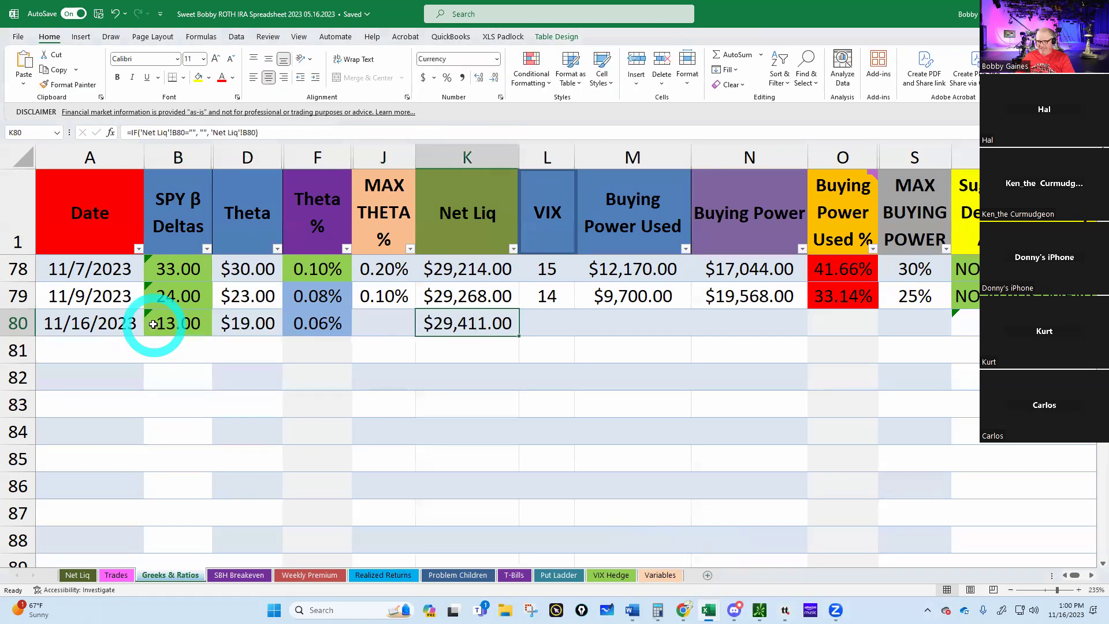
{"action": "type", "text": "14"}
{"action": "key", "text": "Tab"}
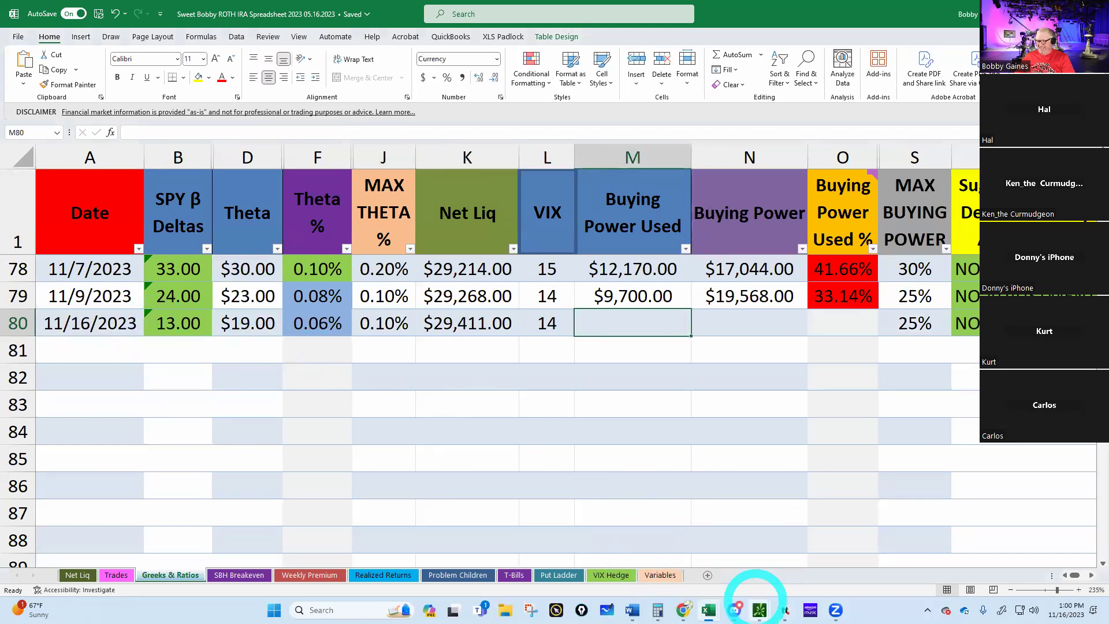
Check the account in thinkorswim, switch back to Excel and enter 7500 as Buying Power Used in the 11/16/2023 row of Greeks & Ratios
{"action": "mouse_move", "coordinate": [760, 609]}
{"action": "left_click", "coordinate": [648, 566]}
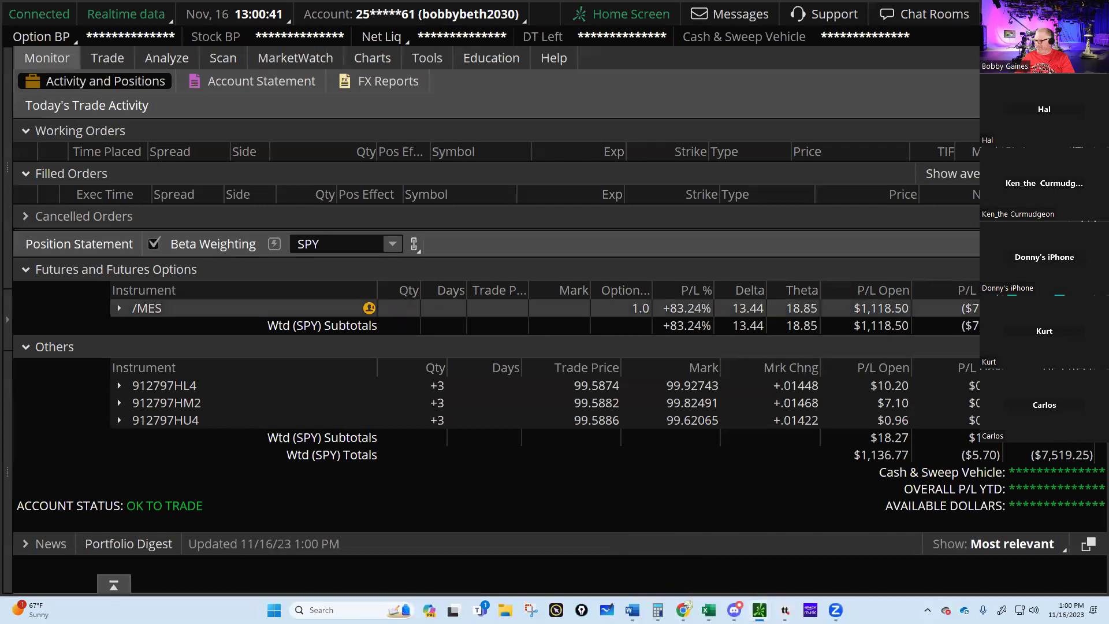
{"action": "mouse_move", "coordinate": [755, 610]}
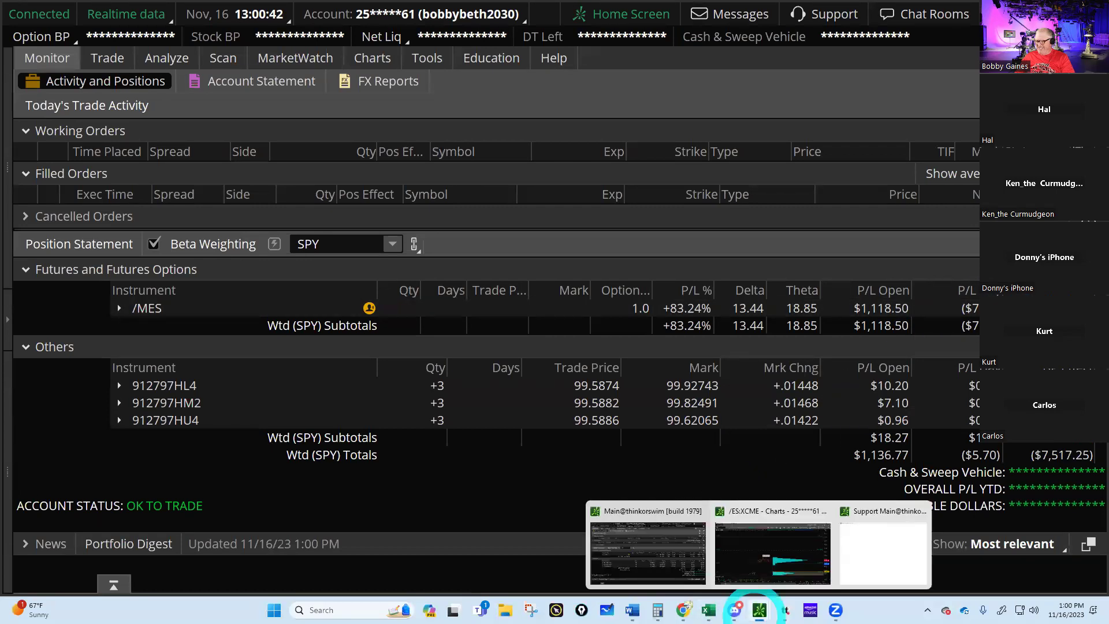
{"action": "mouse_move", "coordinate": [710, 608]}
{"action": "left_click", "coordinate": [738, 561]}
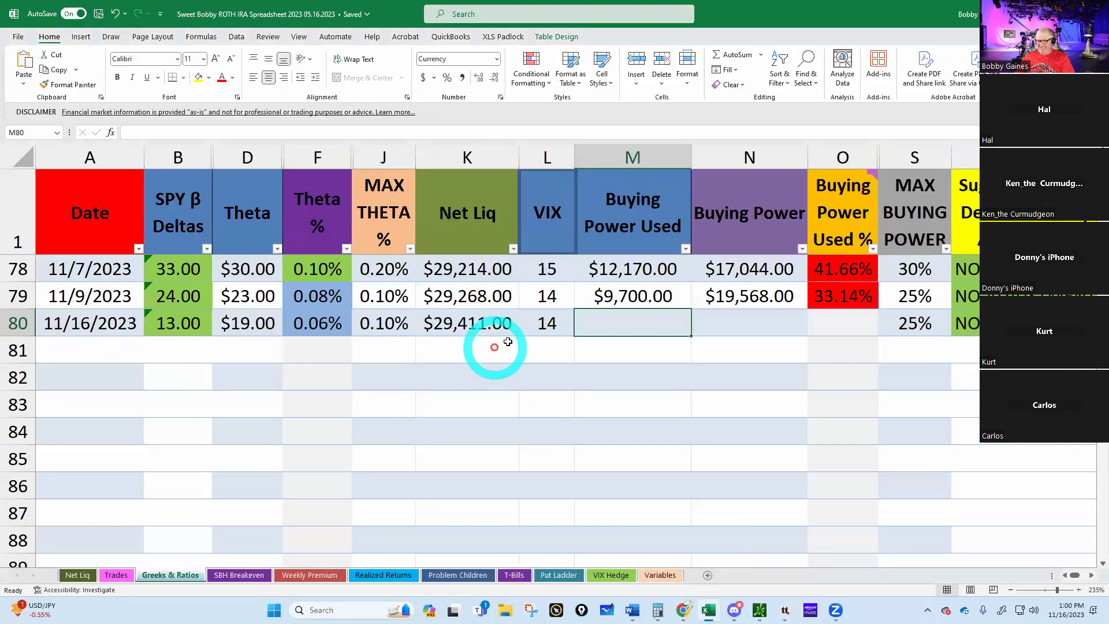
{"action": "left_click", "coordinate": [617, 323]}
{"action": "type", "text": "7500"}
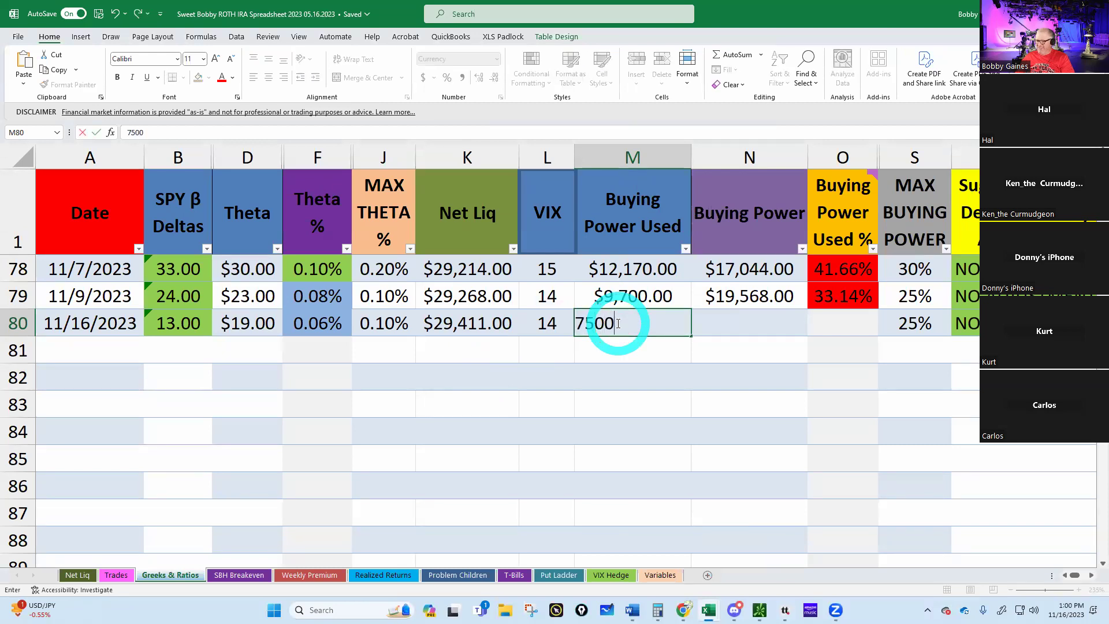
{"action": "key", "text": "Return"}
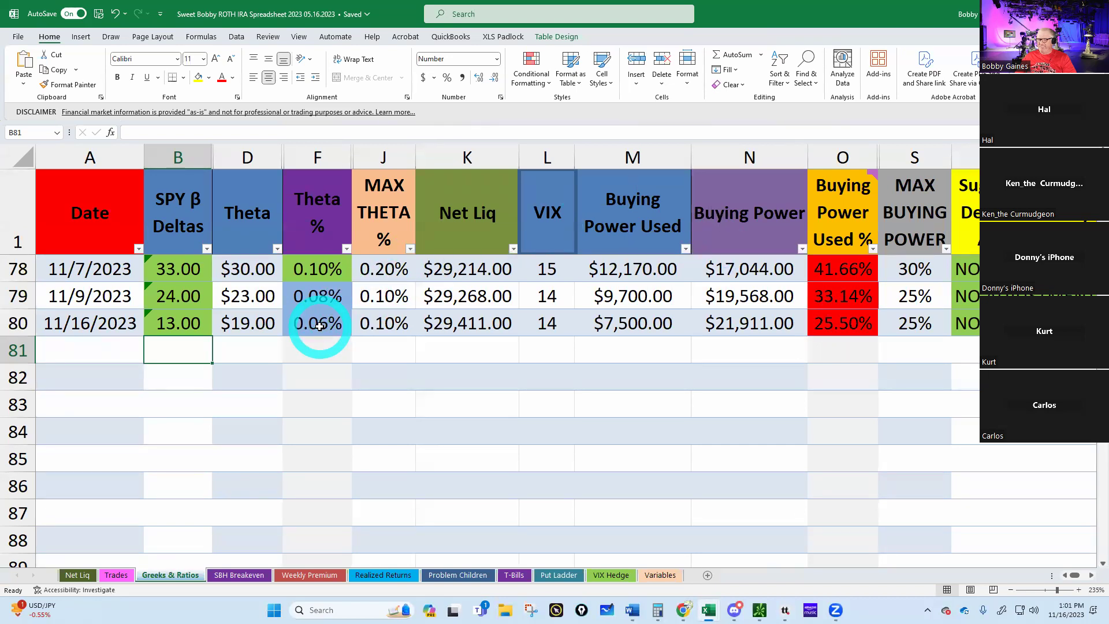
Review the open positions on the Trades sheet, and switch to thinkorswim to show the account holding today's filled /ES put orders
{"action": "left_click", "coordinate": [116, 574]}
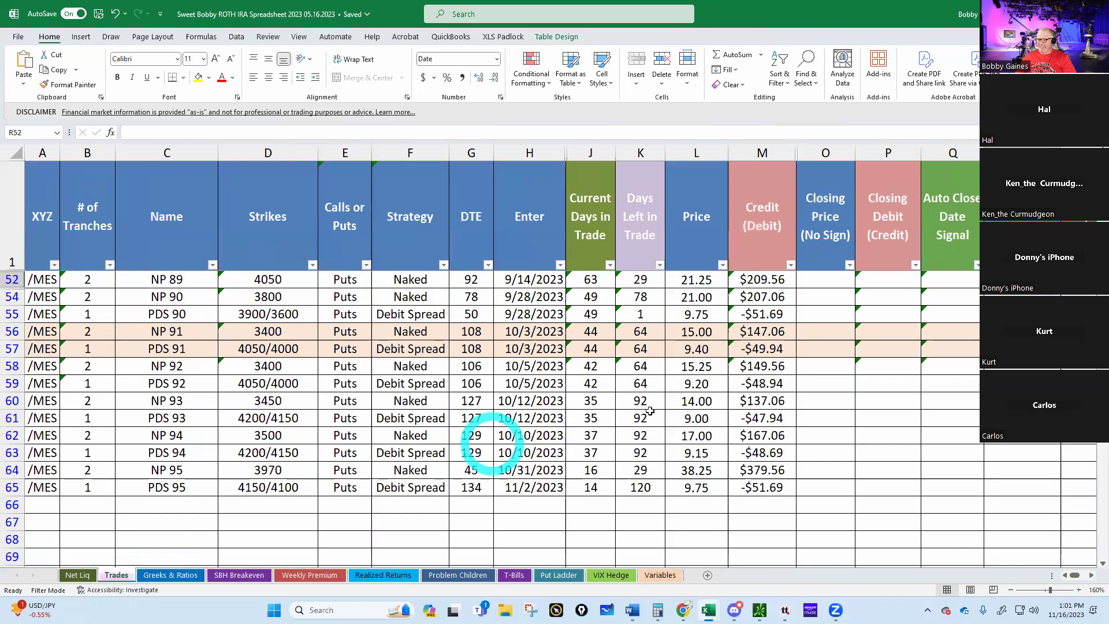
{"action": "scroll", "coordinate": [866, 367], "scroll_direction": "down", "scroll_amount": 2}
{"action": "scroll", "coordinate": [867, 369], "scroll_direction": "up", "scroll_amount": 2}
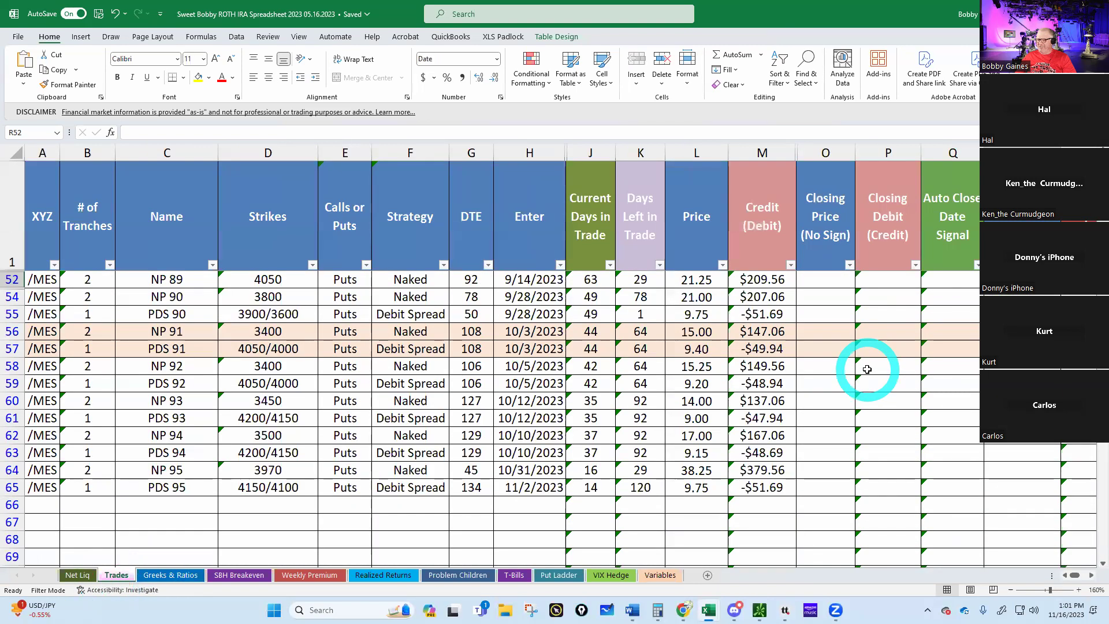
{"action": "scroll", "coordinate": [867, 367], "scroll_direction": "down", "scroll_amount": 3}
{"action": "scroll", "coordinate": [862, 367], "scroll_direction": "up", "scroll_amount": 3}
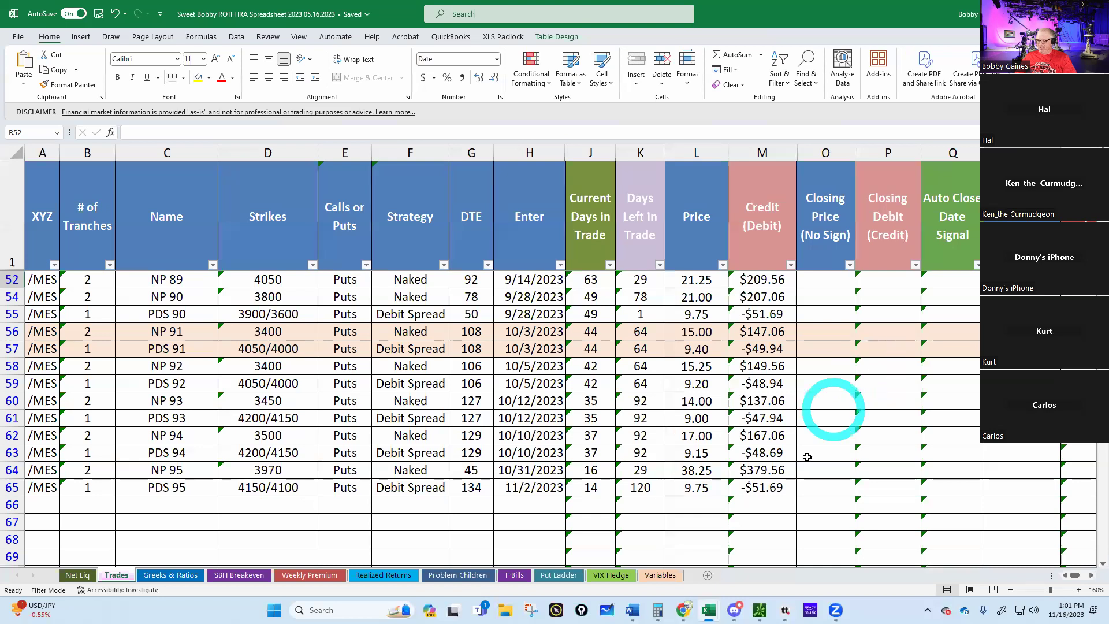
{"action": "mouse_move", "coordinate": [760, 606]}
{"action": "left_click", "coordinate": [645, 571]}
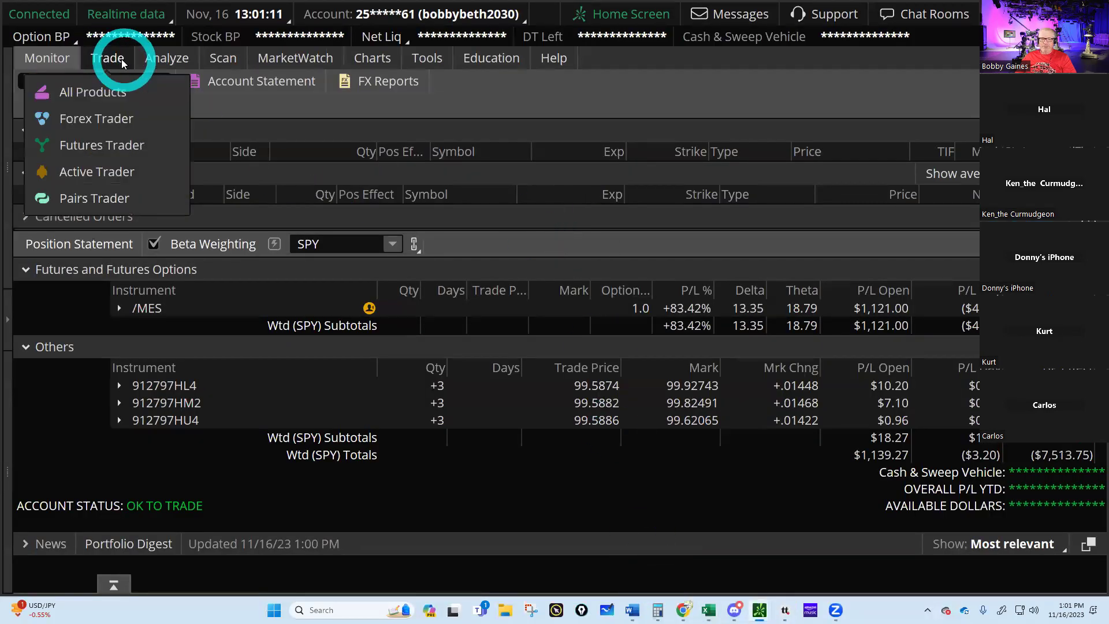
{"action": "left_click", "coordinate": [472, 22]}
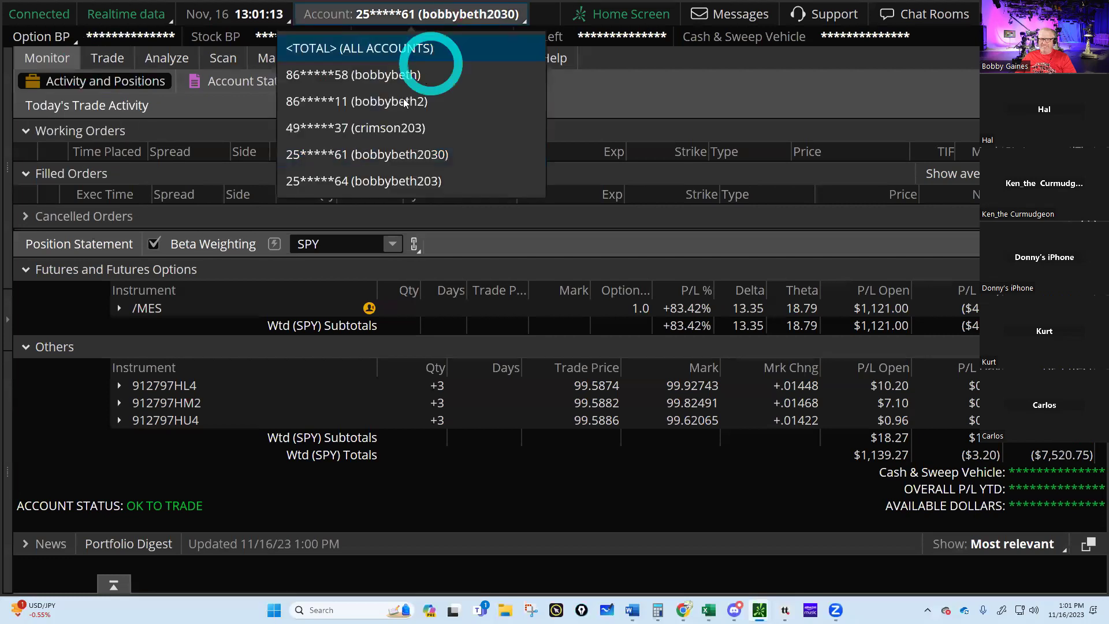
{"action": "left_click", "coordinate": [382, 180]}
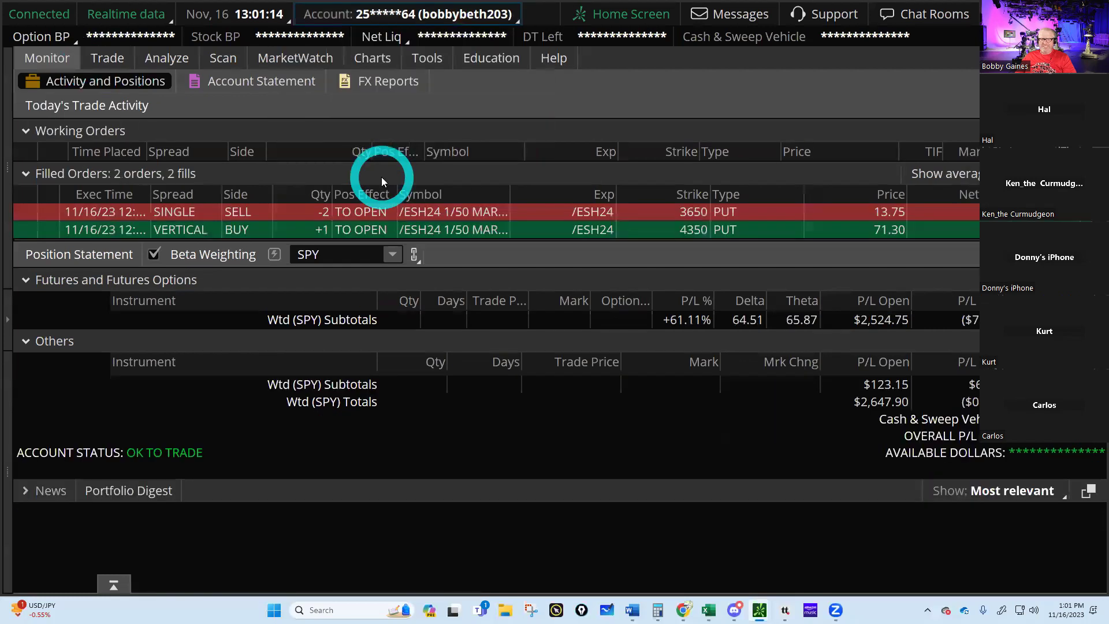
Duplicate the filled sell order for 2 /ESH24 3650 puts at a 13.75 limit and send it for the ROTH IRA account
{"action": "right_click", "coordinate": [309, 211]}
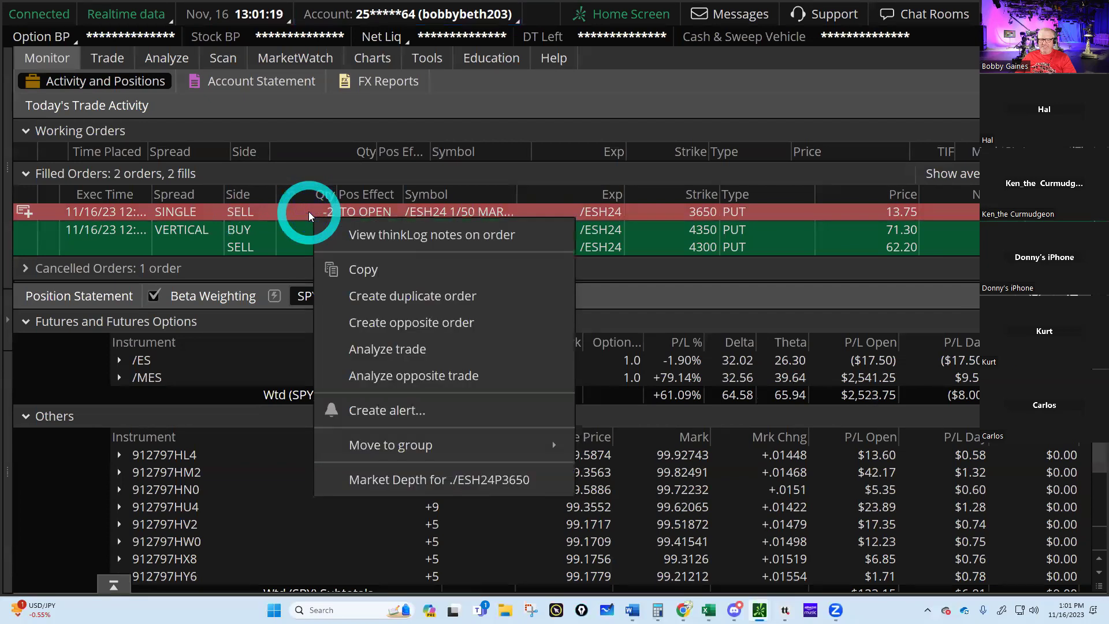
{"action": "left_click", "coordinate": [385, 293]}
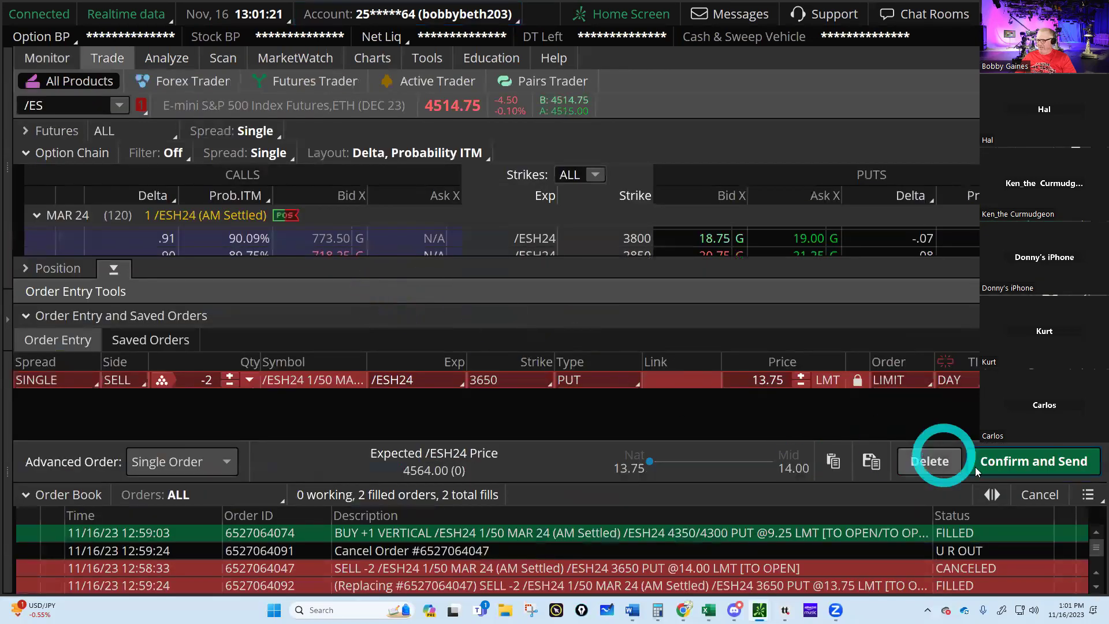
{"action": "left_click", "coordinate": [1034, 468]}
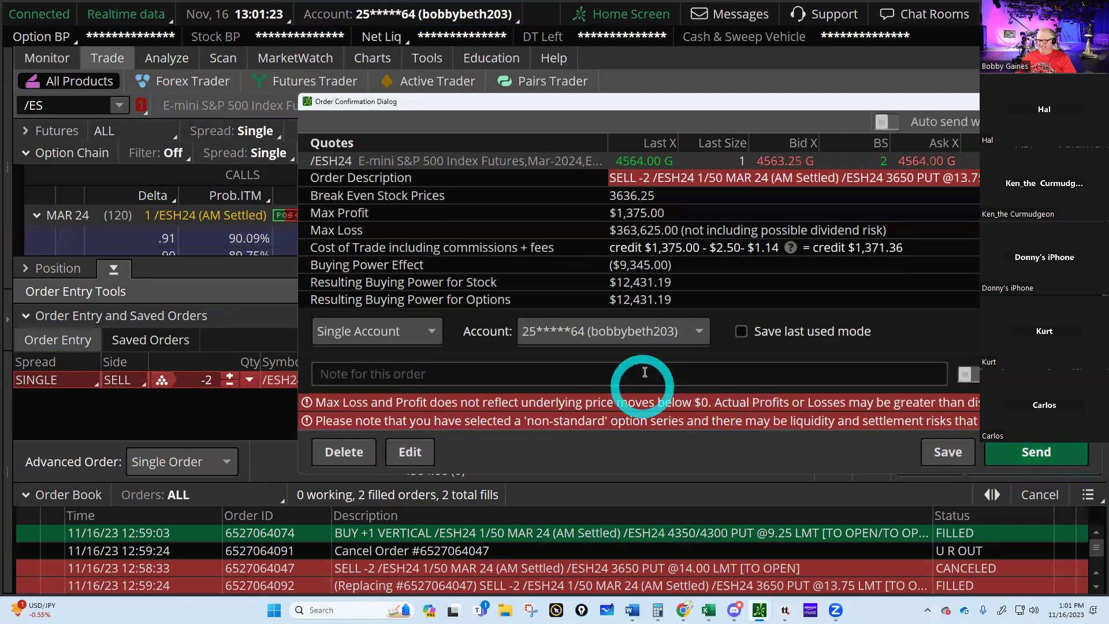
{"action": "left_click", "coordinate": [677, 330]}
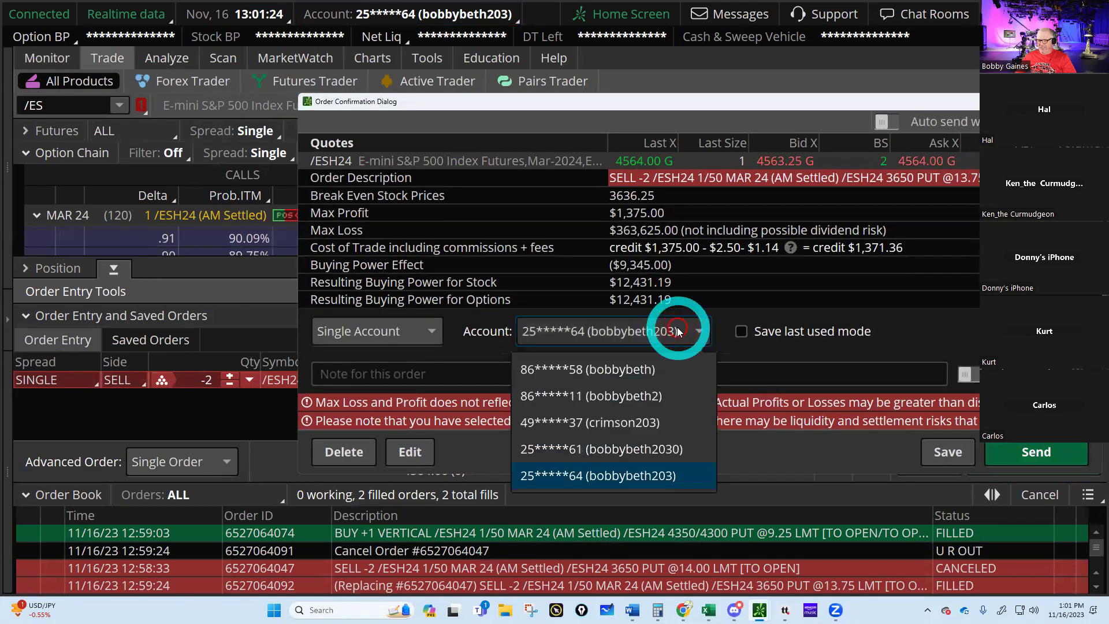
{"action": "left_click", "coordinate": [621, 449]}
{"action": "left_click", "coordinate": [1011, 452]}
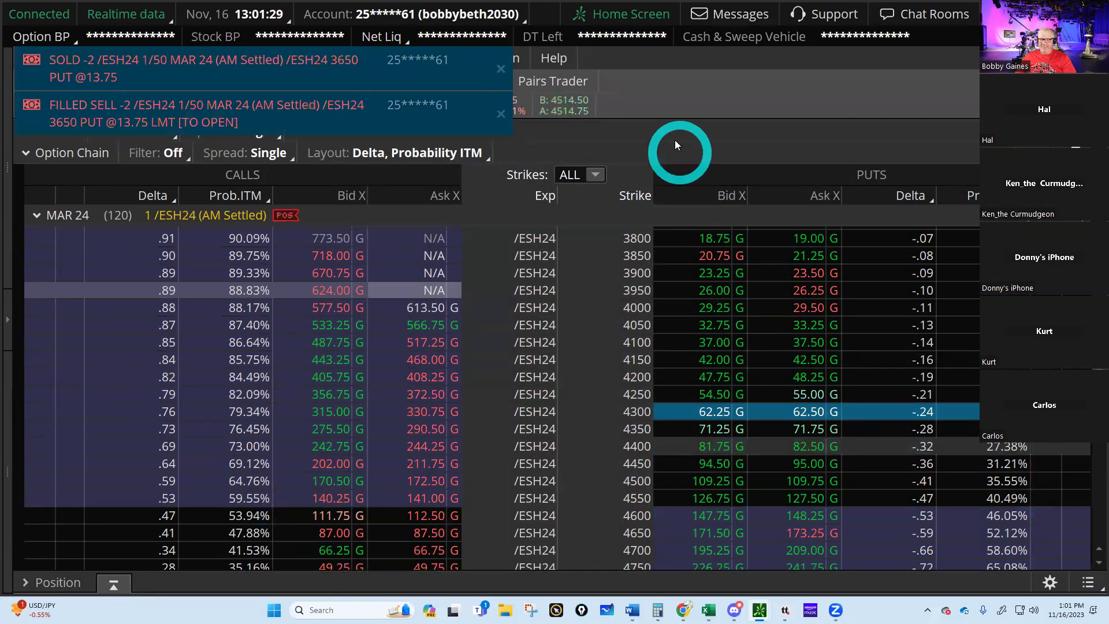
Duplicate the first account's filled /ESH24 4350/4300 put vertical, buying 1 at a 9.10 debit limit, and send it for the ROTH IRA account
{"action": "left_click", "coordinate": [462, 17]}
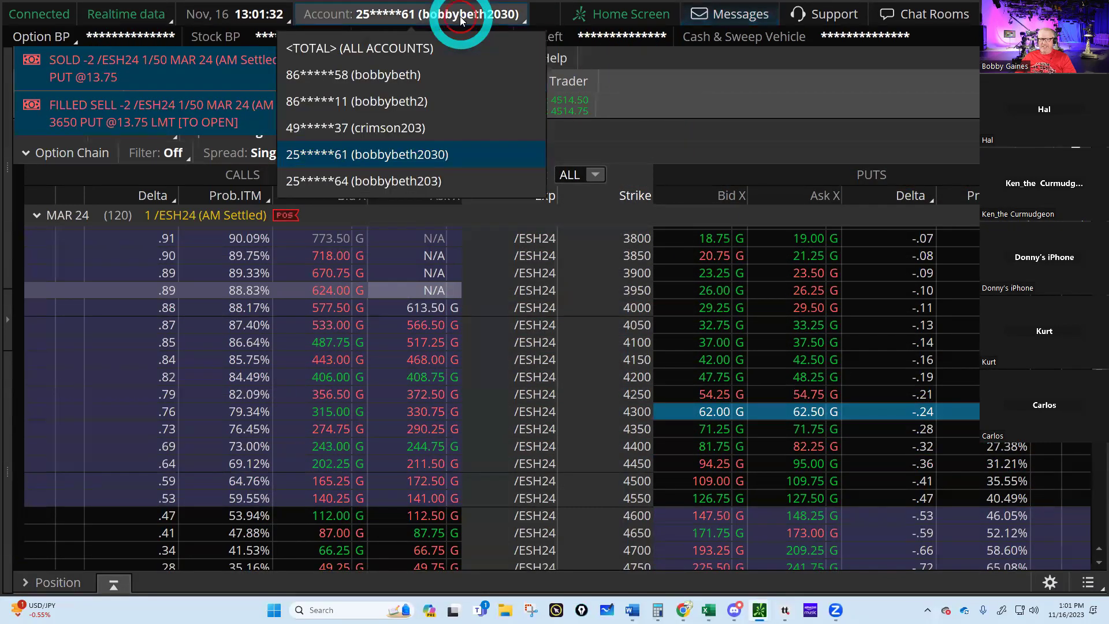
{"action": "left_click", "coordinate": [387, 181]}
{"action": "left_click", "coordinate": [47, 58]}
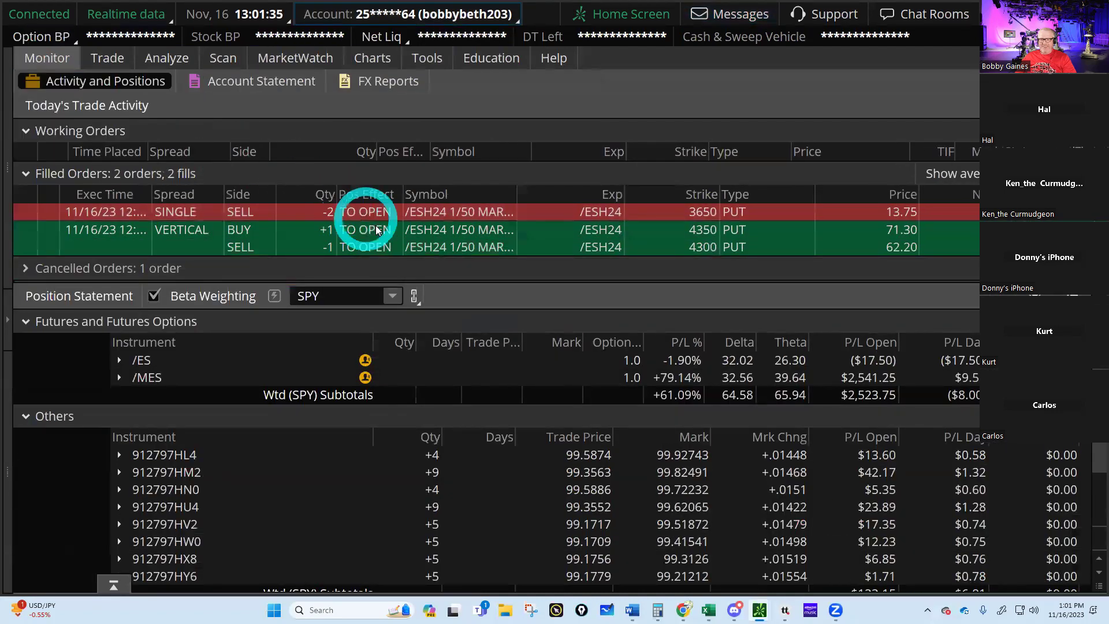
{"action": "right_click", "coordinate": [460, 234]}
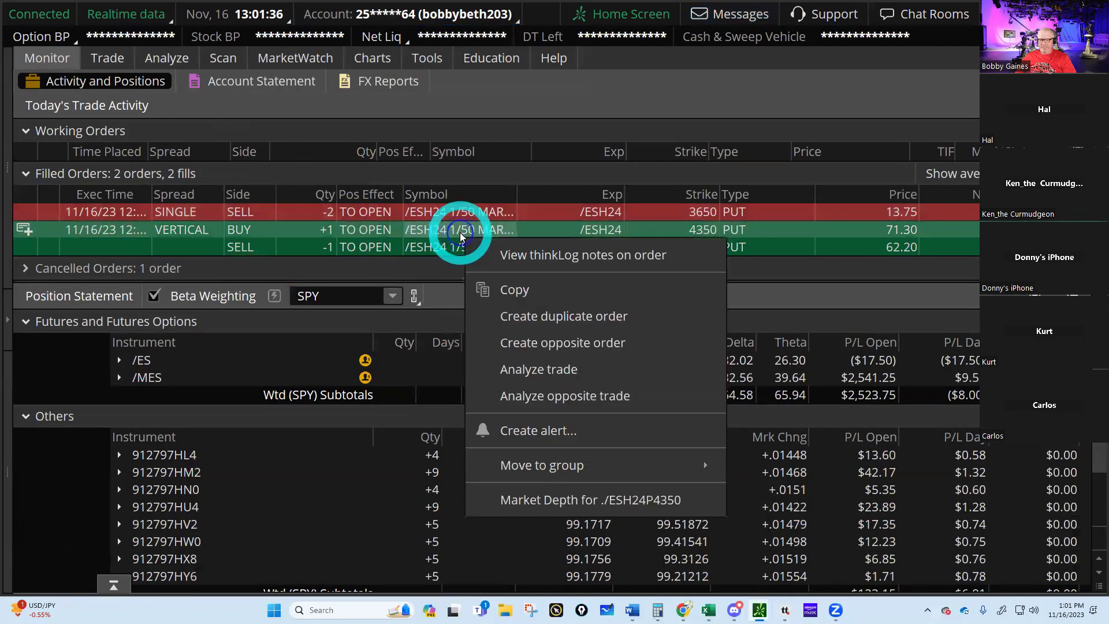
{"action": "left_click", "coordinate": [564, 315]}
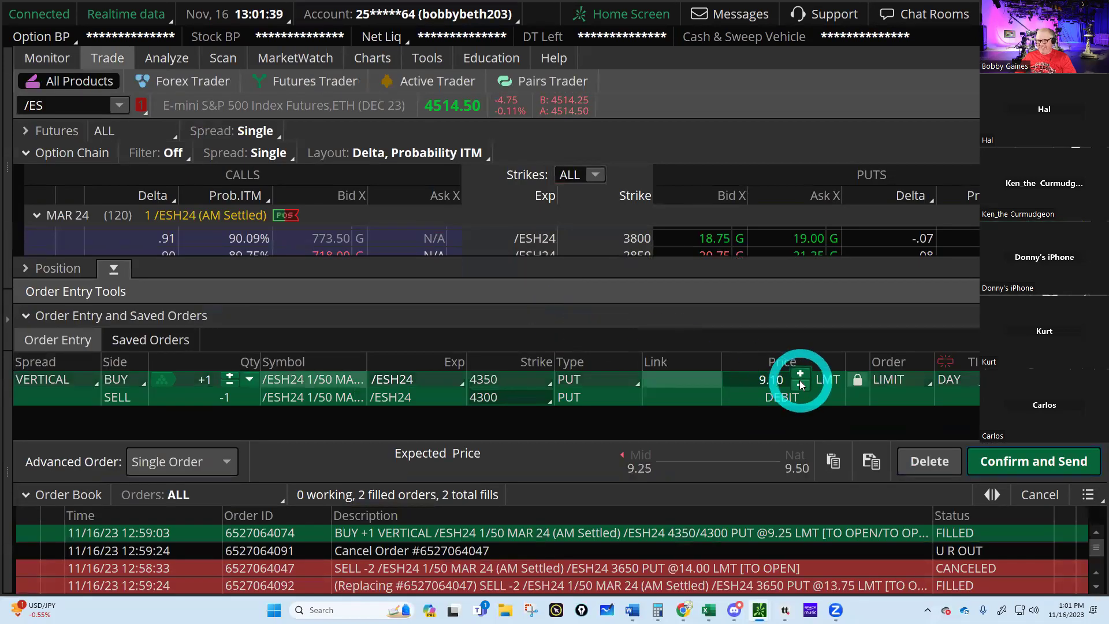
{"action": "left_click", "coordinate": [1015, 462]}
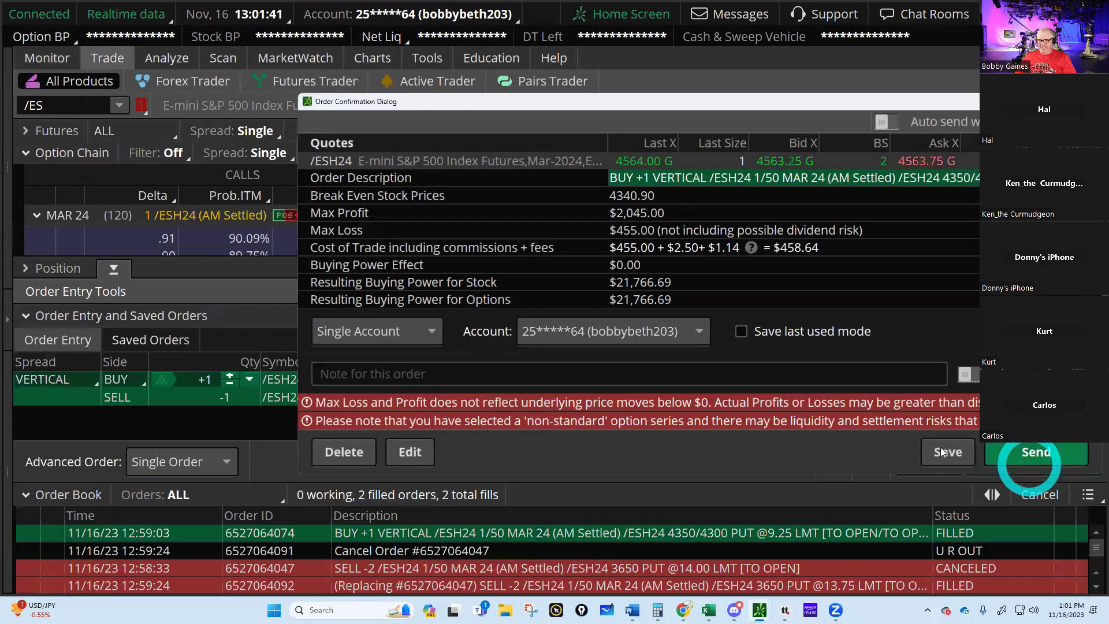
{"action": "left_click", "coordinate": [631, 334]}
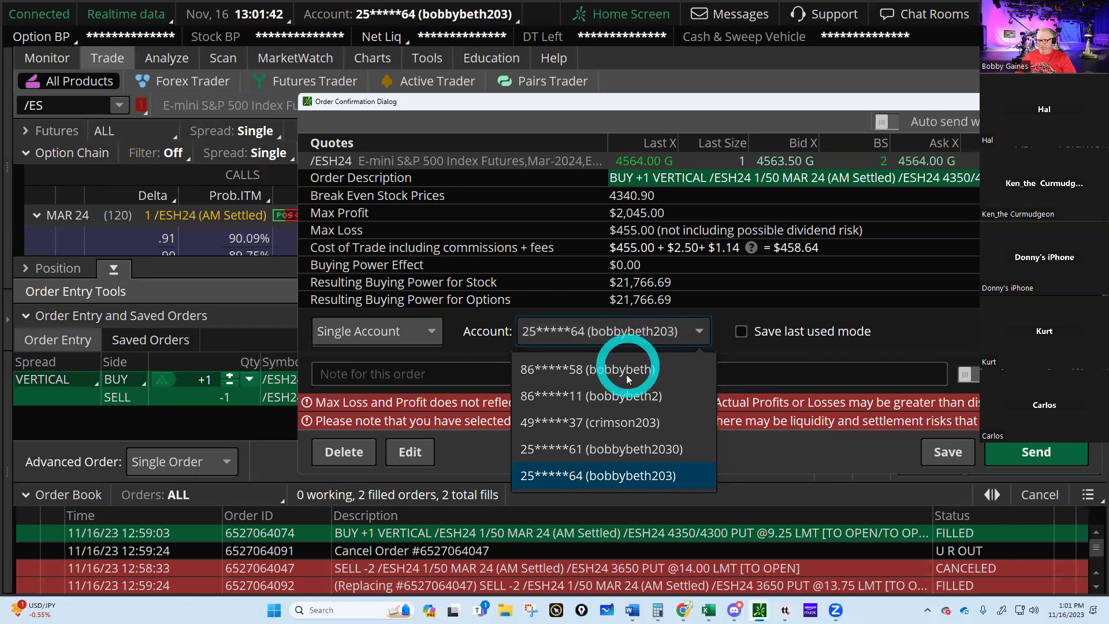
{"action": "left_click", "coordinate": [622, 452]}
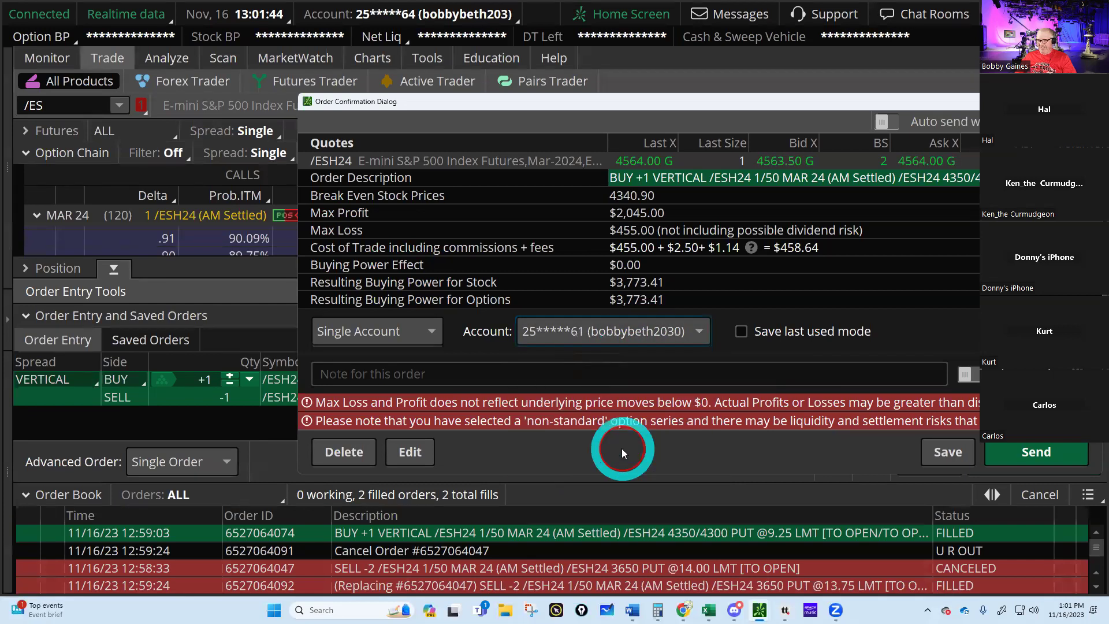
{"action": "left_click", "coordinate": [1034, 454]}
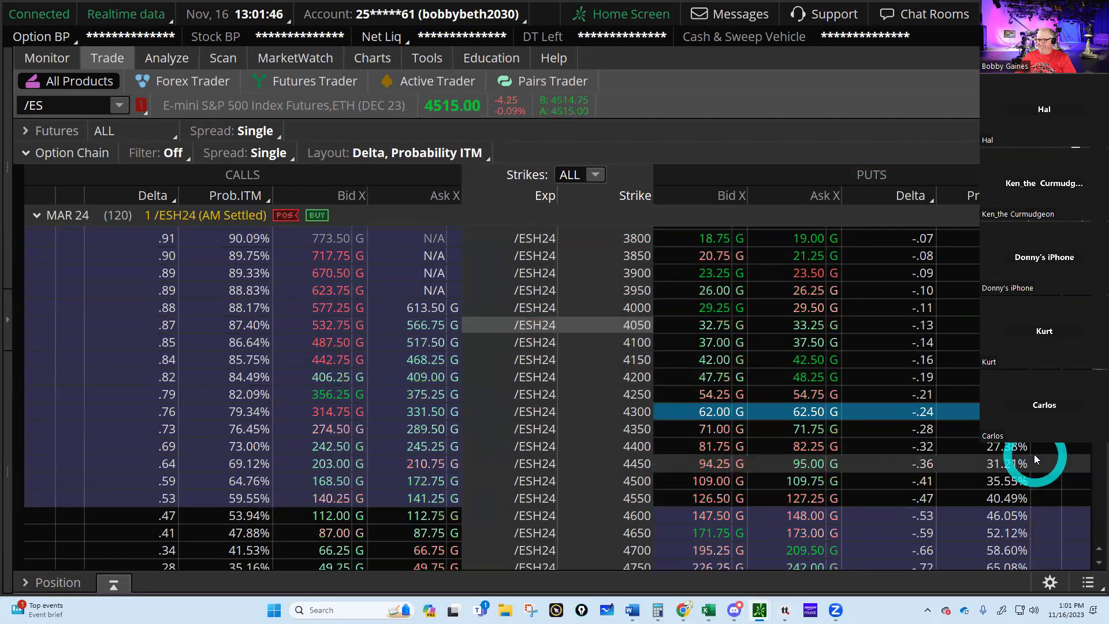